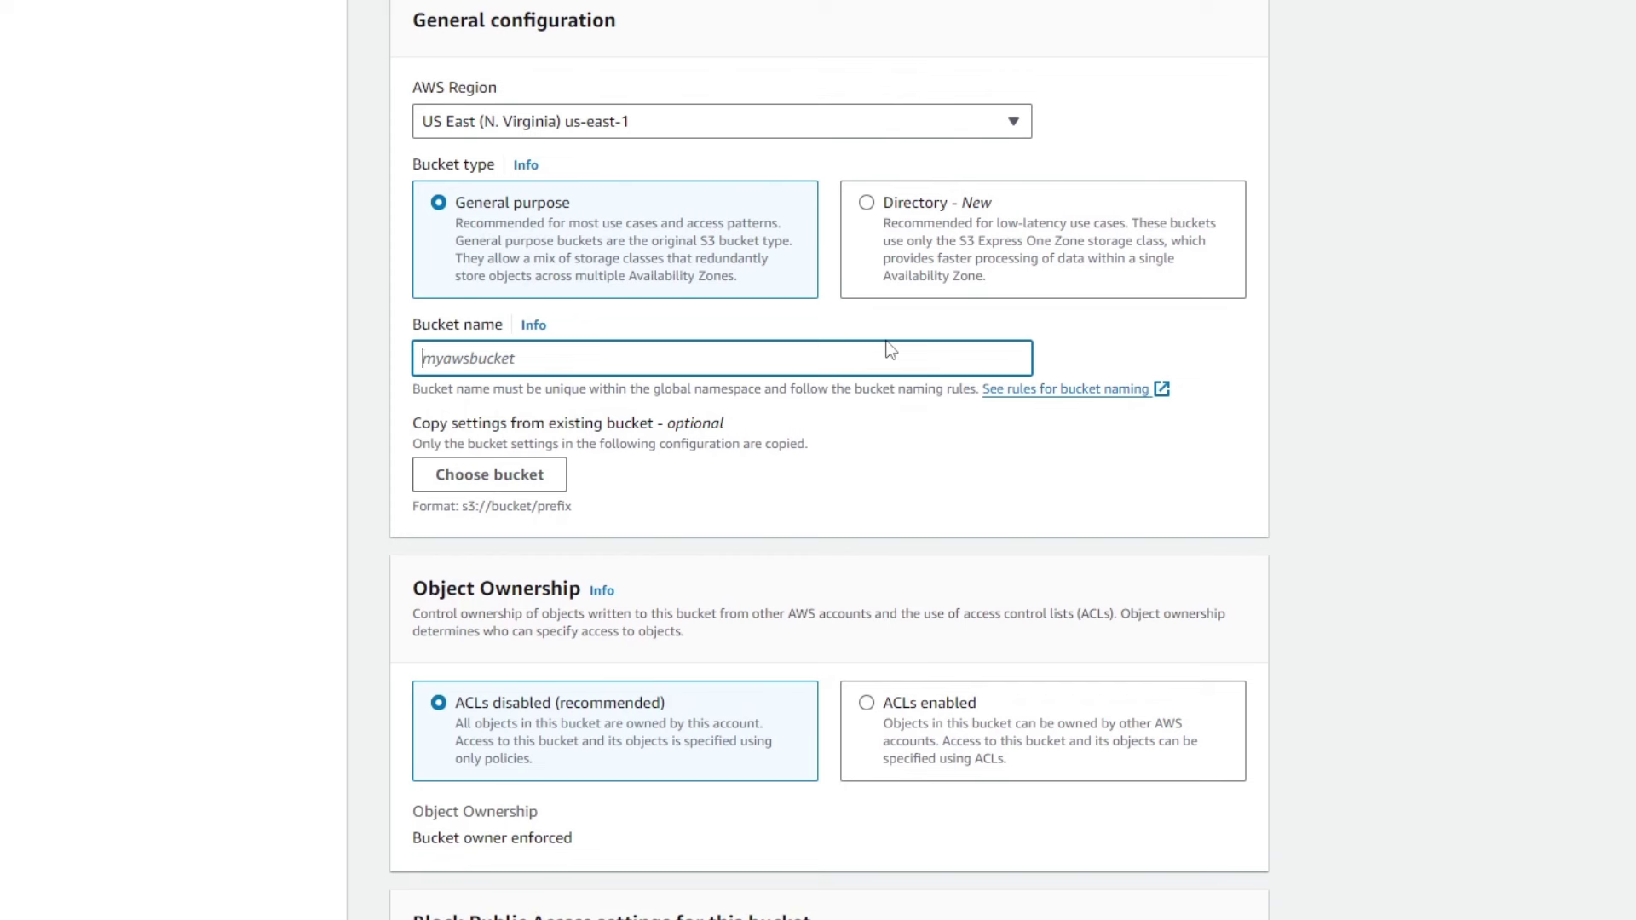
Name the new general purpose bucket react-first-site and review its Object Ownership setting.
text(react-first-site)
drag(714, 366, 385, 324)
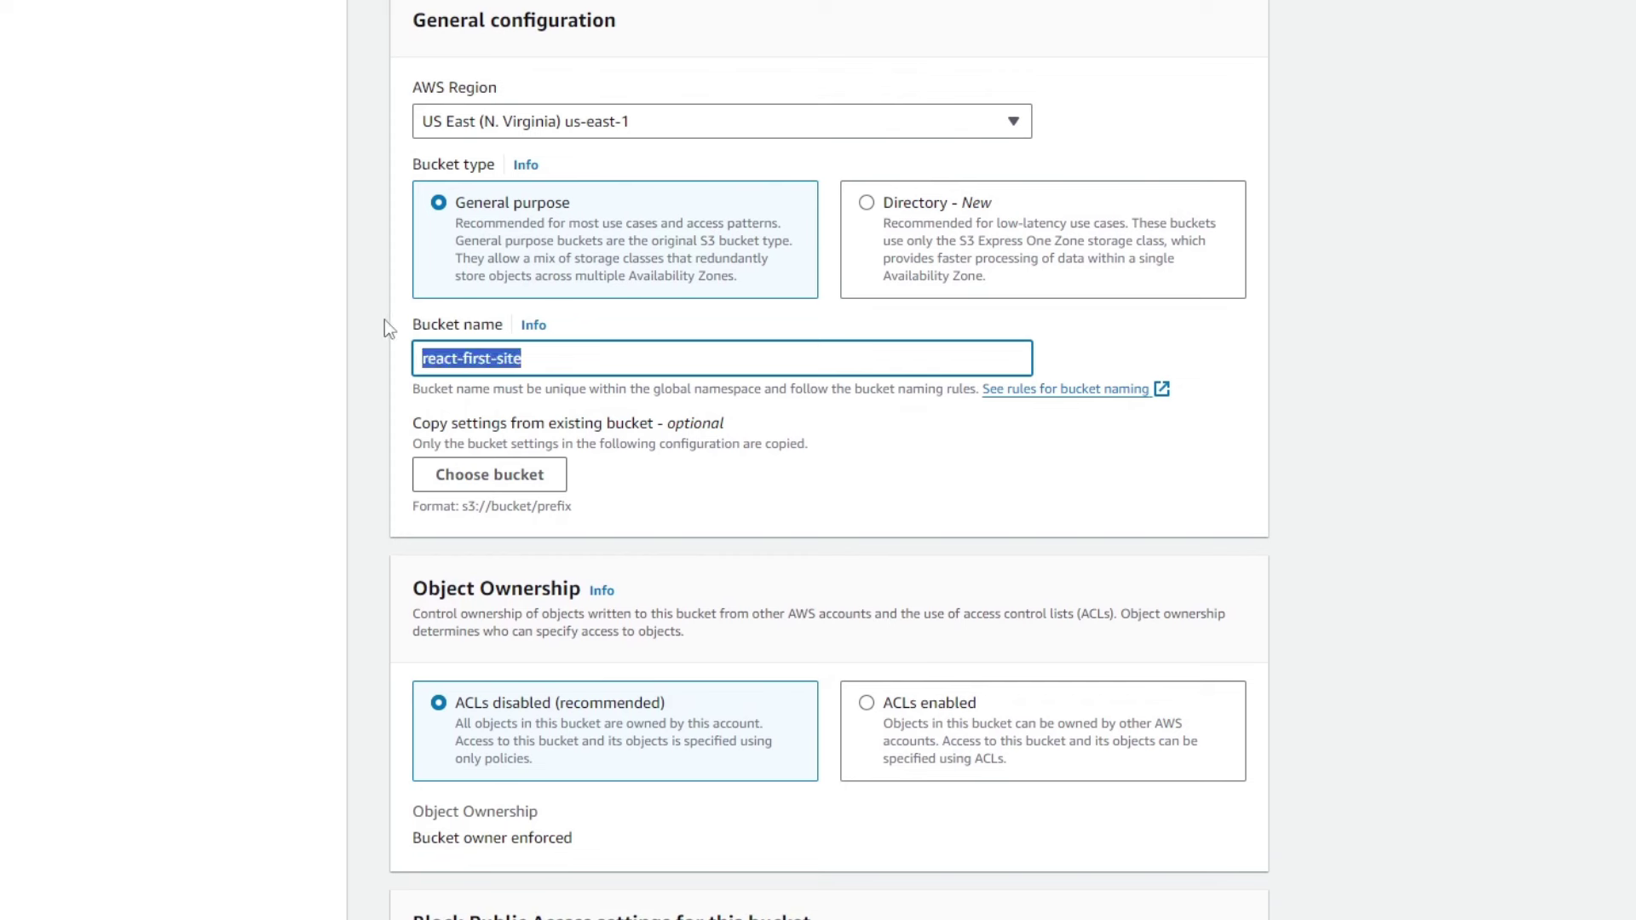
scroll(858, 385, down, 5)
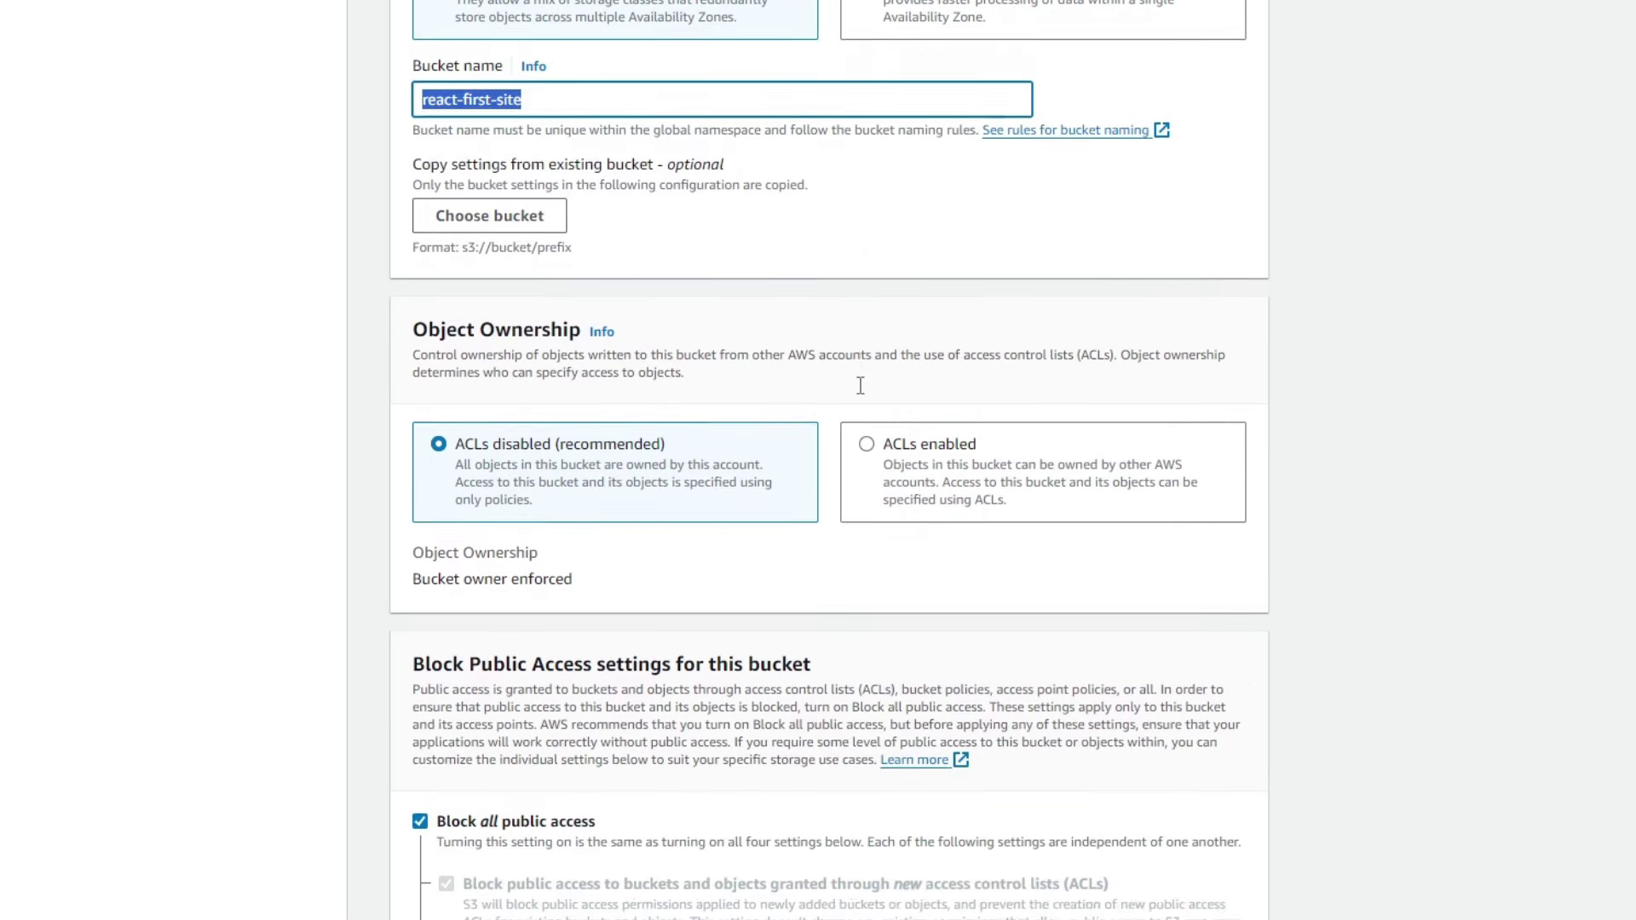
scroll(857, 386, down, 3)
scroll(479, 220, up, 3)
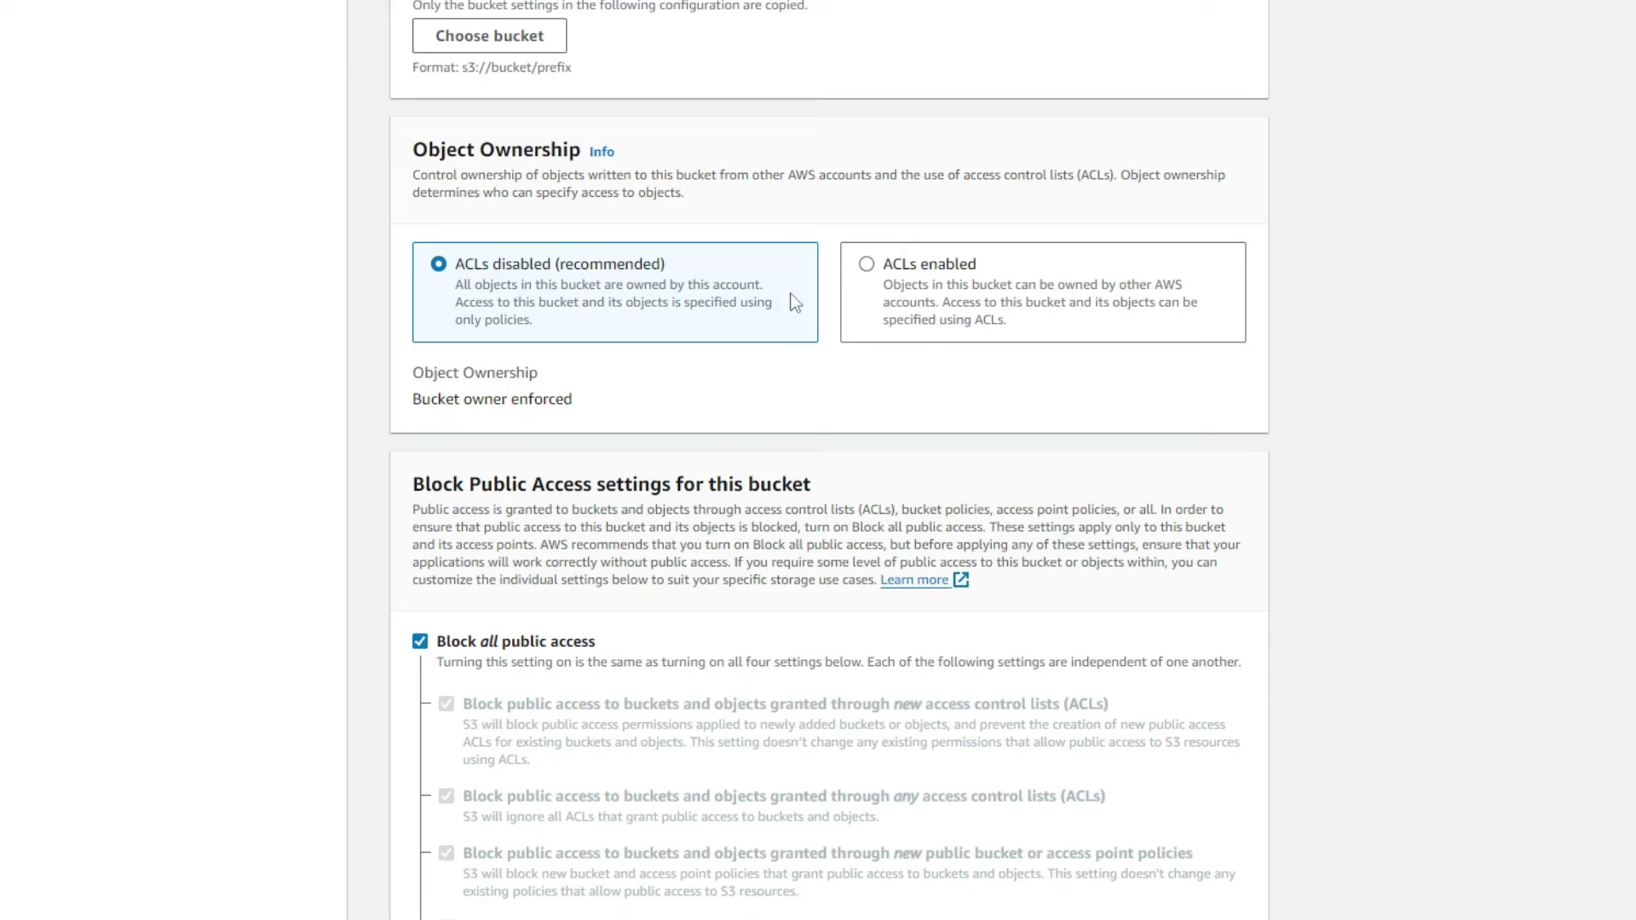
scroll(1005, 409, down, 5)
key(super+shift+s)
drag(427, 57, 1521, 800)
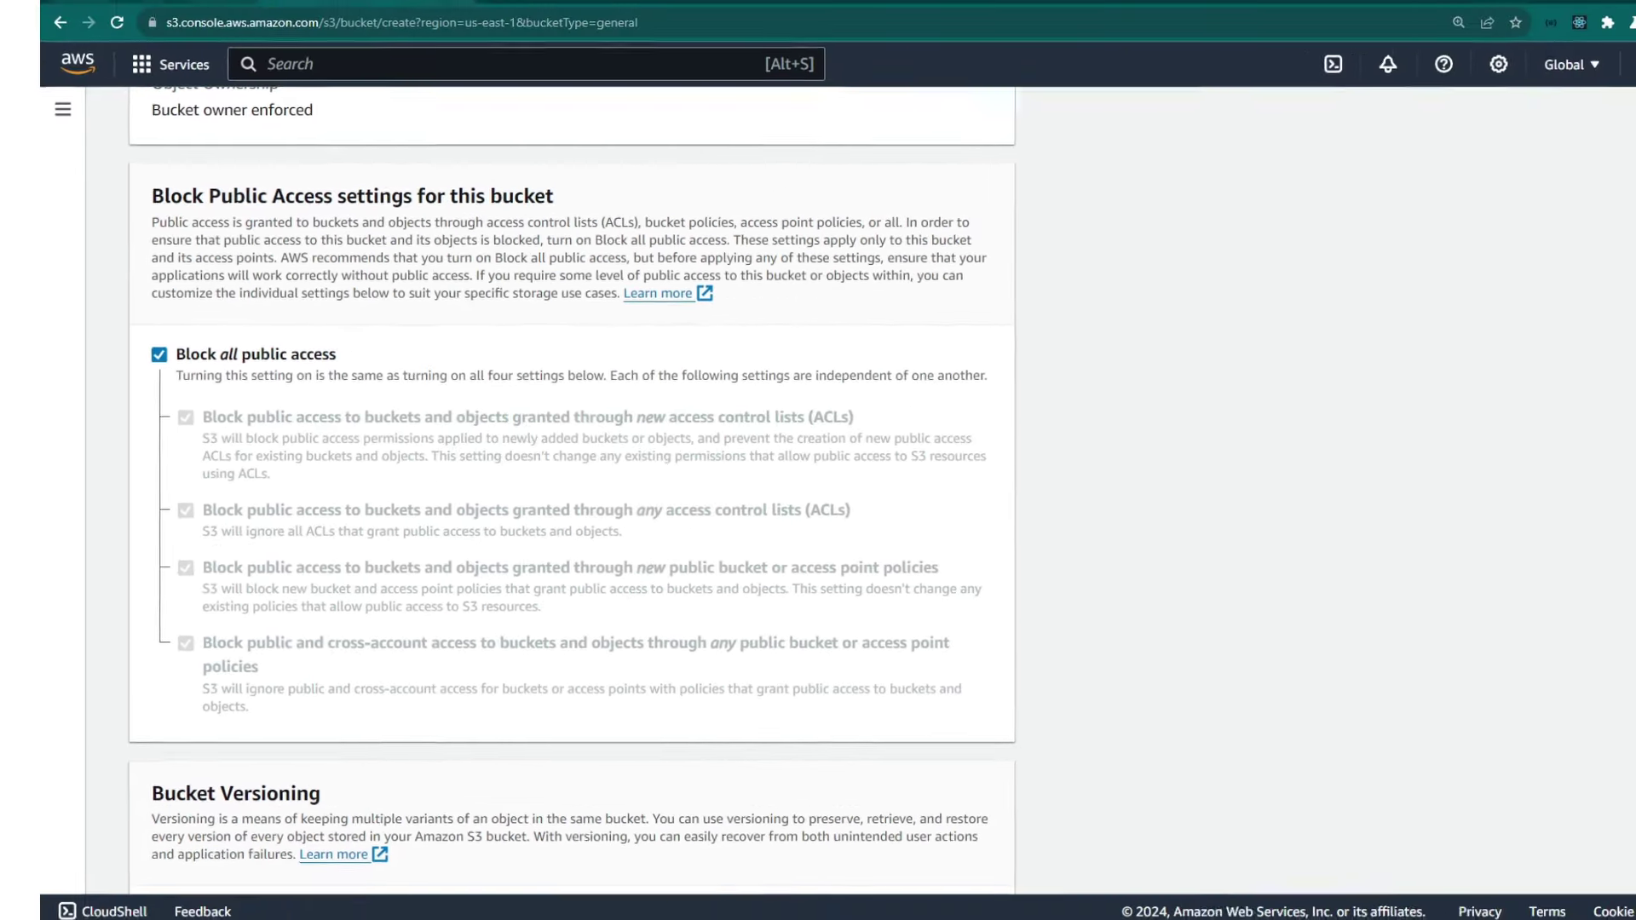
click(187, 15)
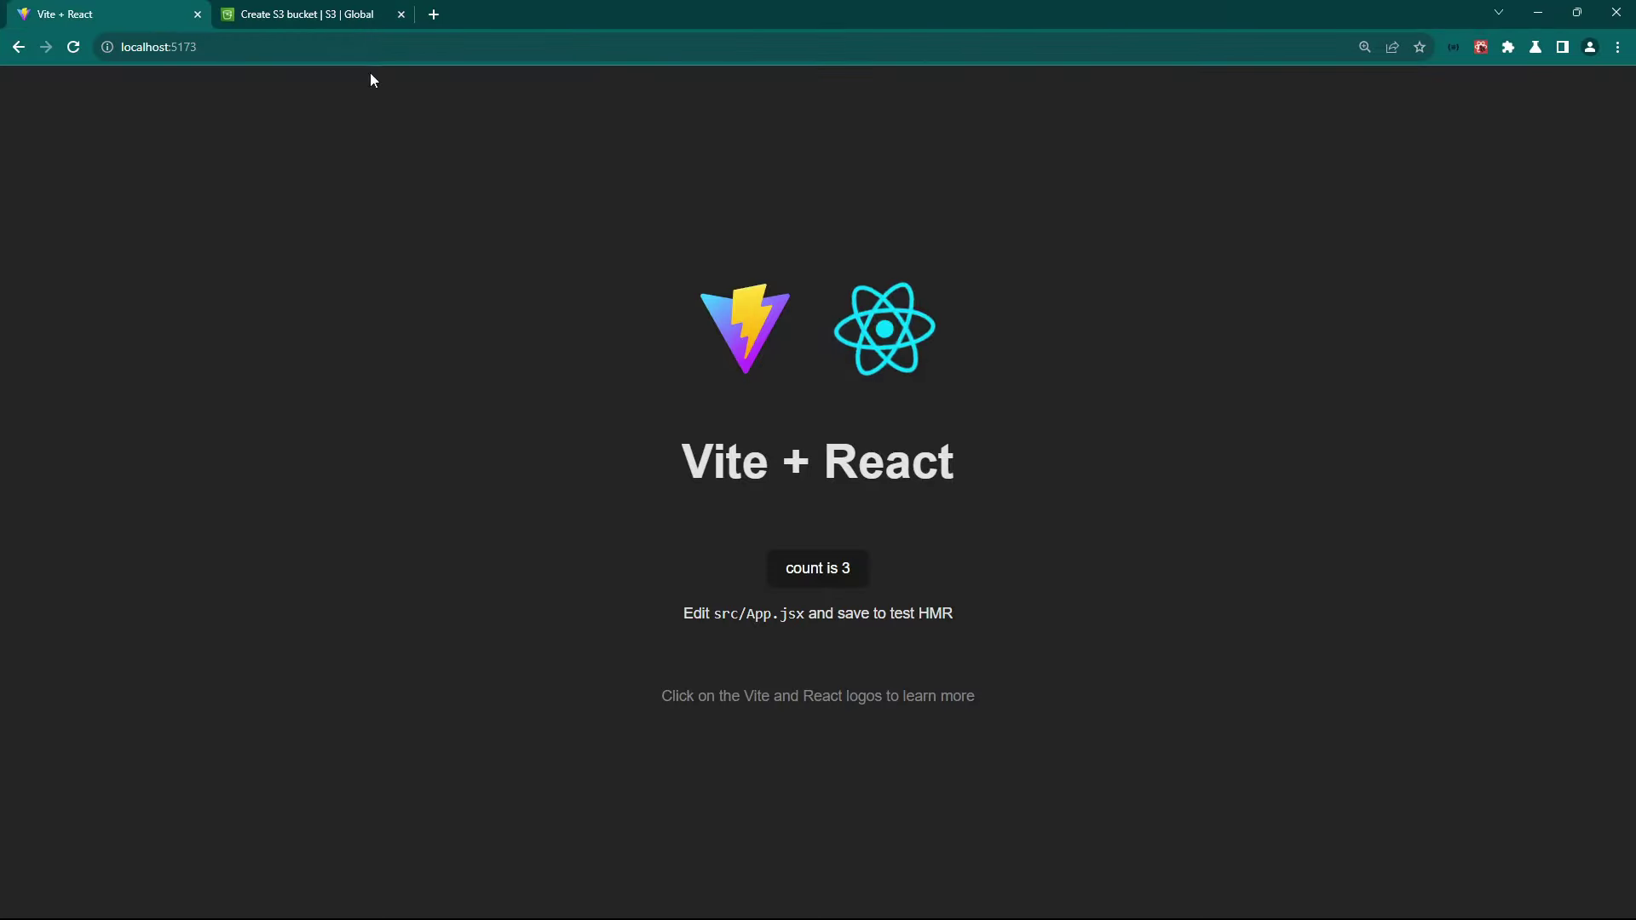
click(328, 14)
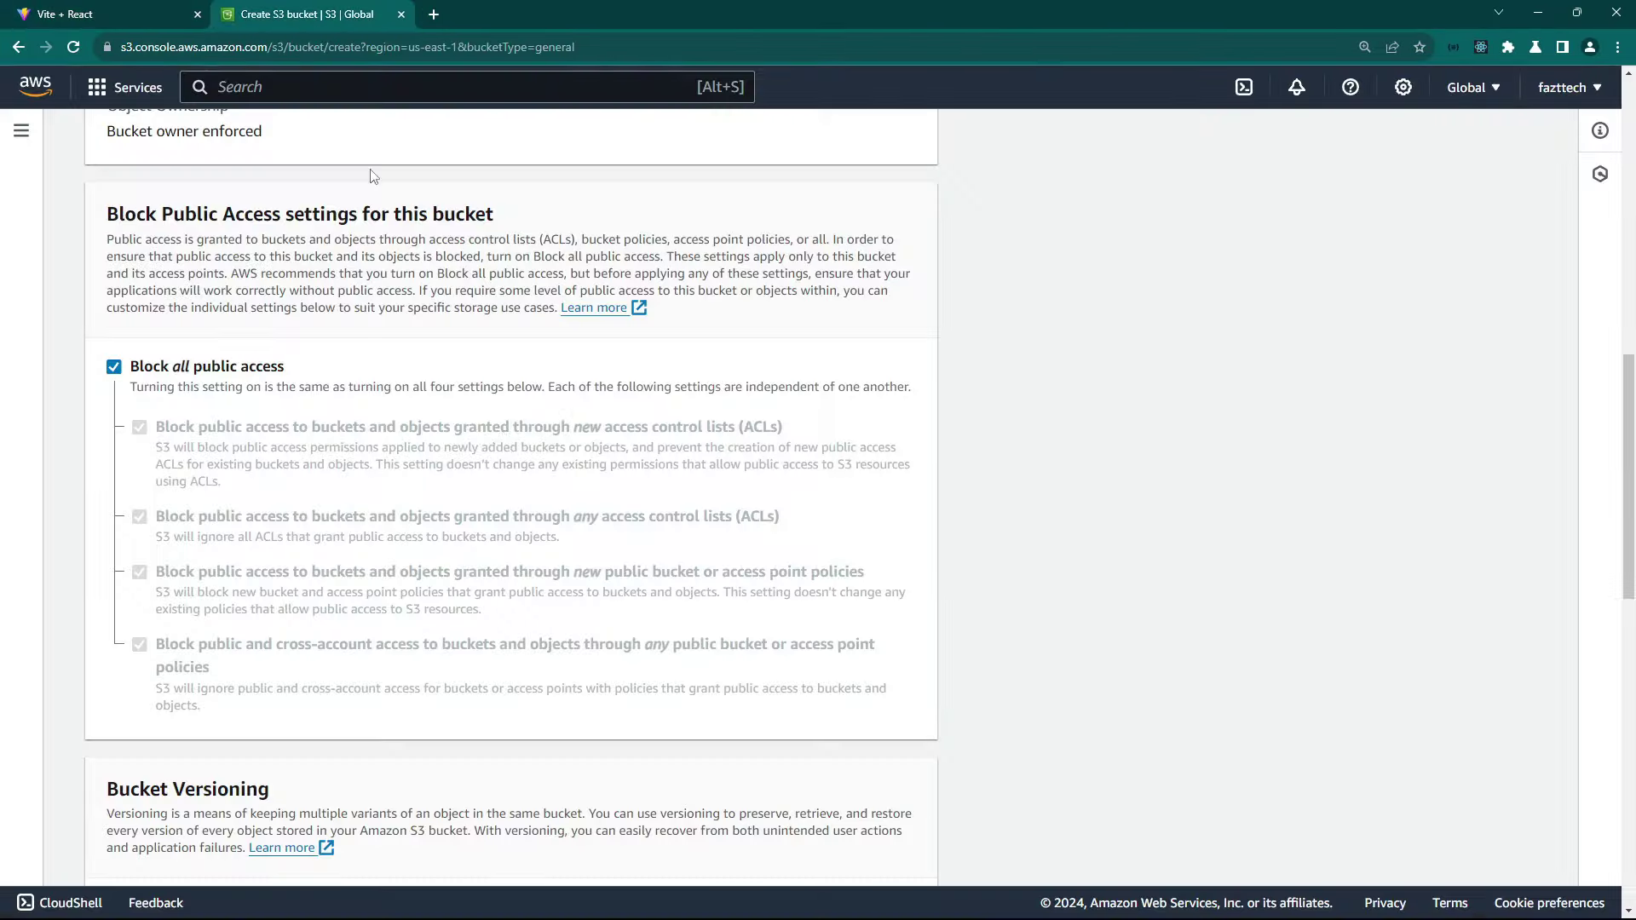
Turn off Block all public access for the new bucket and acknowledge that its objects might become public.
click(113, 366)
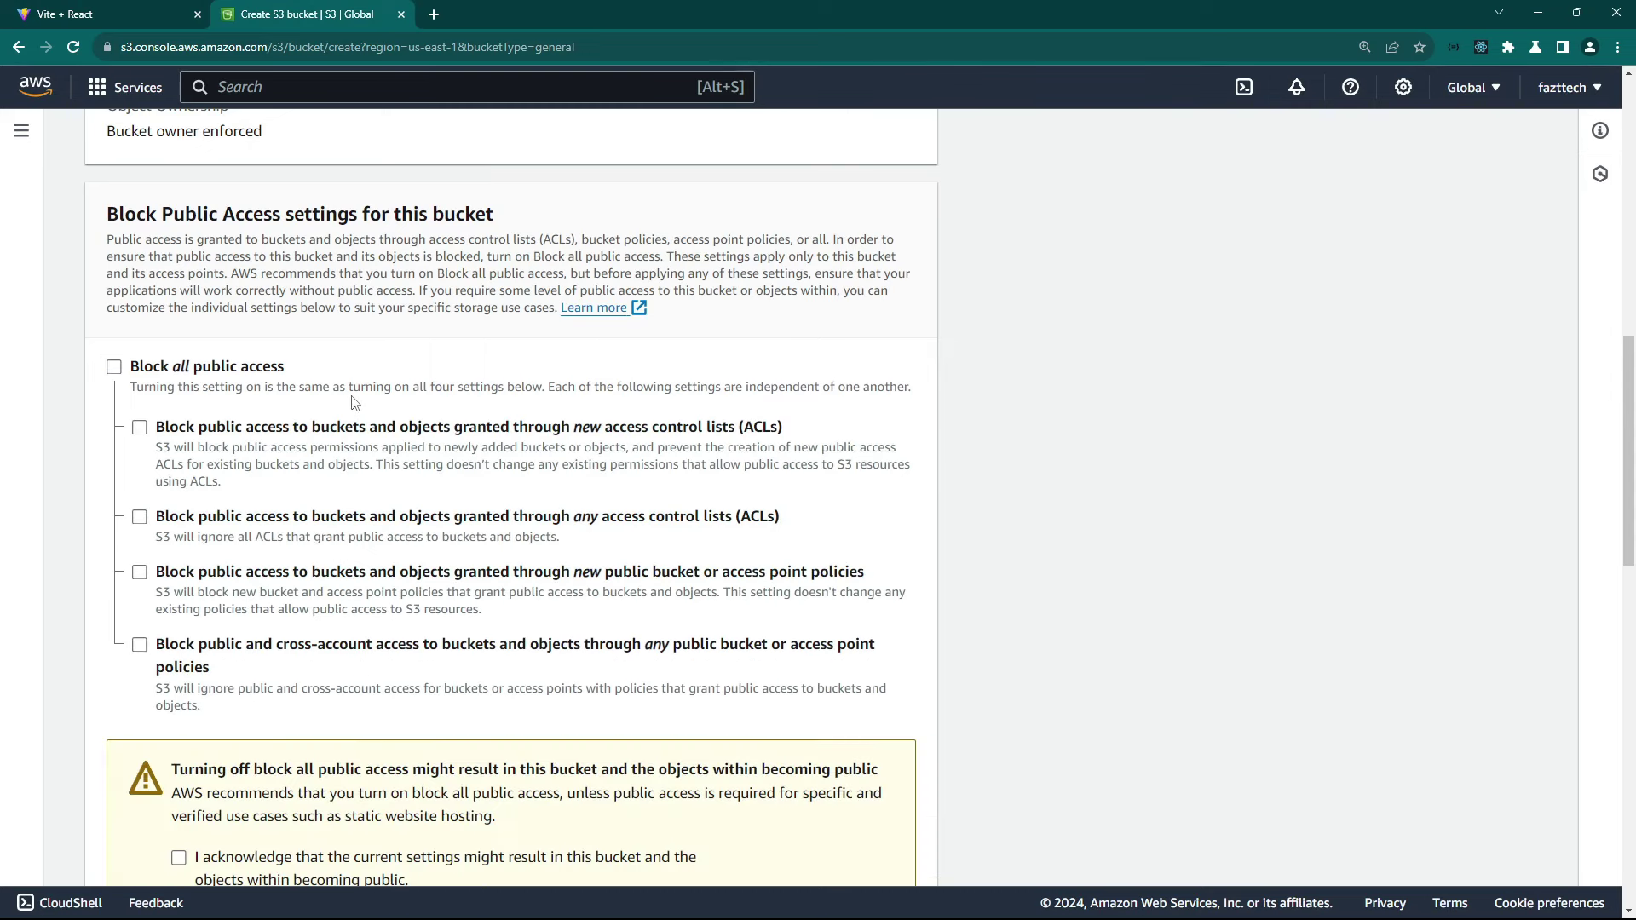
scroll(354, 402, down, 2)
click(179, 689)
drag(409, 712, 196, 693)
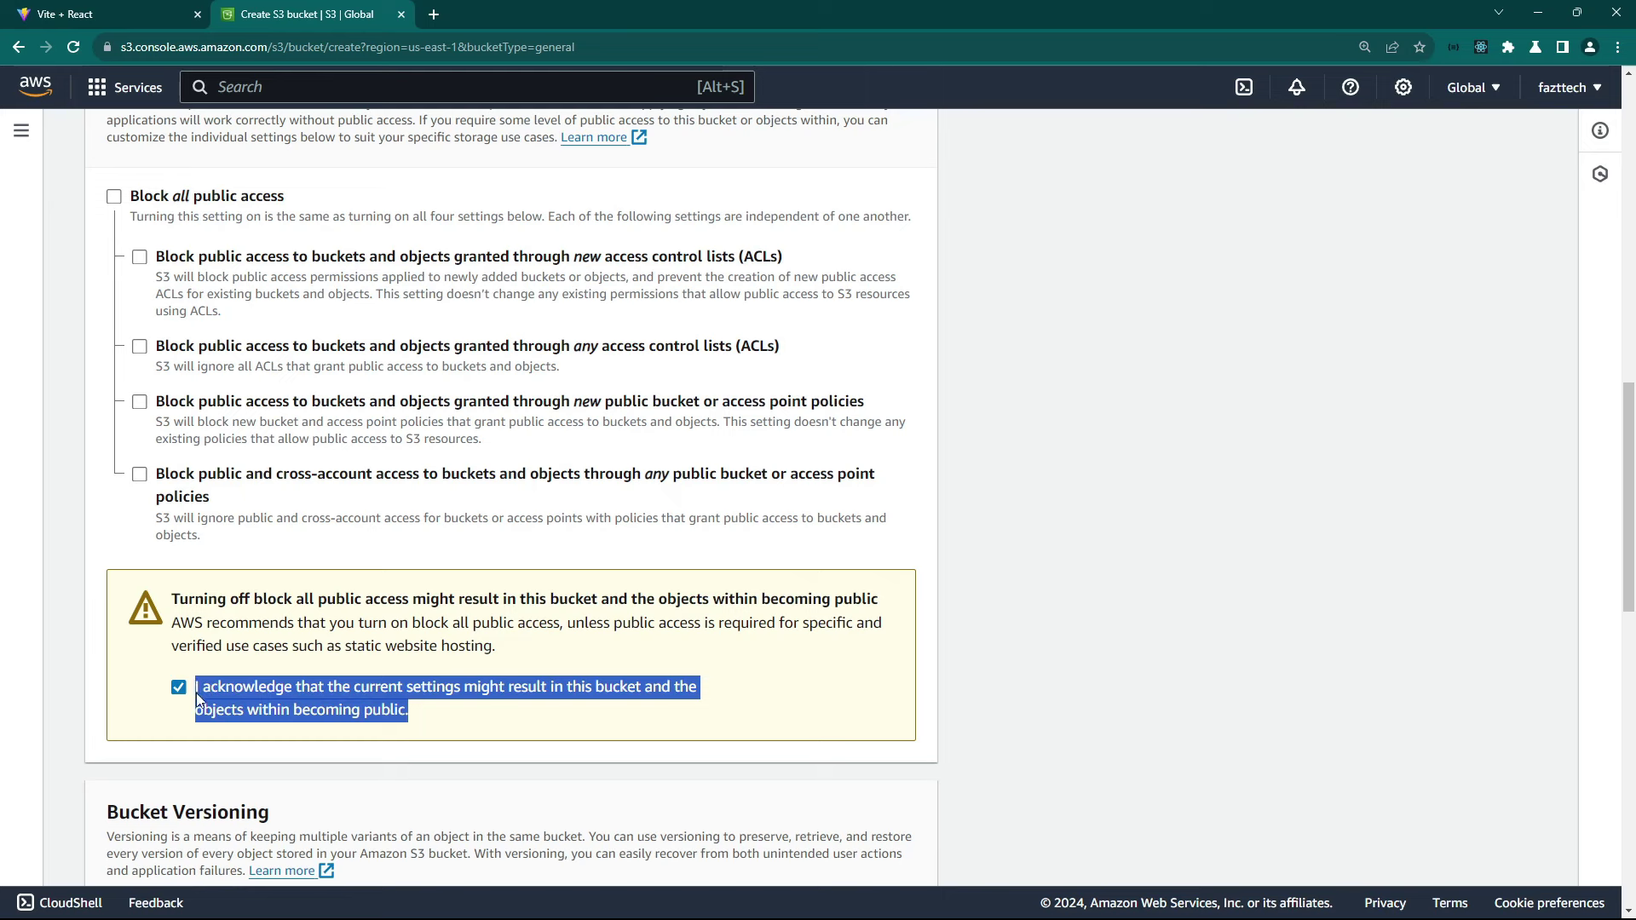
click(935, 577)
Create the react-first-site bucket with the public access acknowledgement checked.
scroll(935, 577, down, 11)
scroll(487, 408, down, 1)
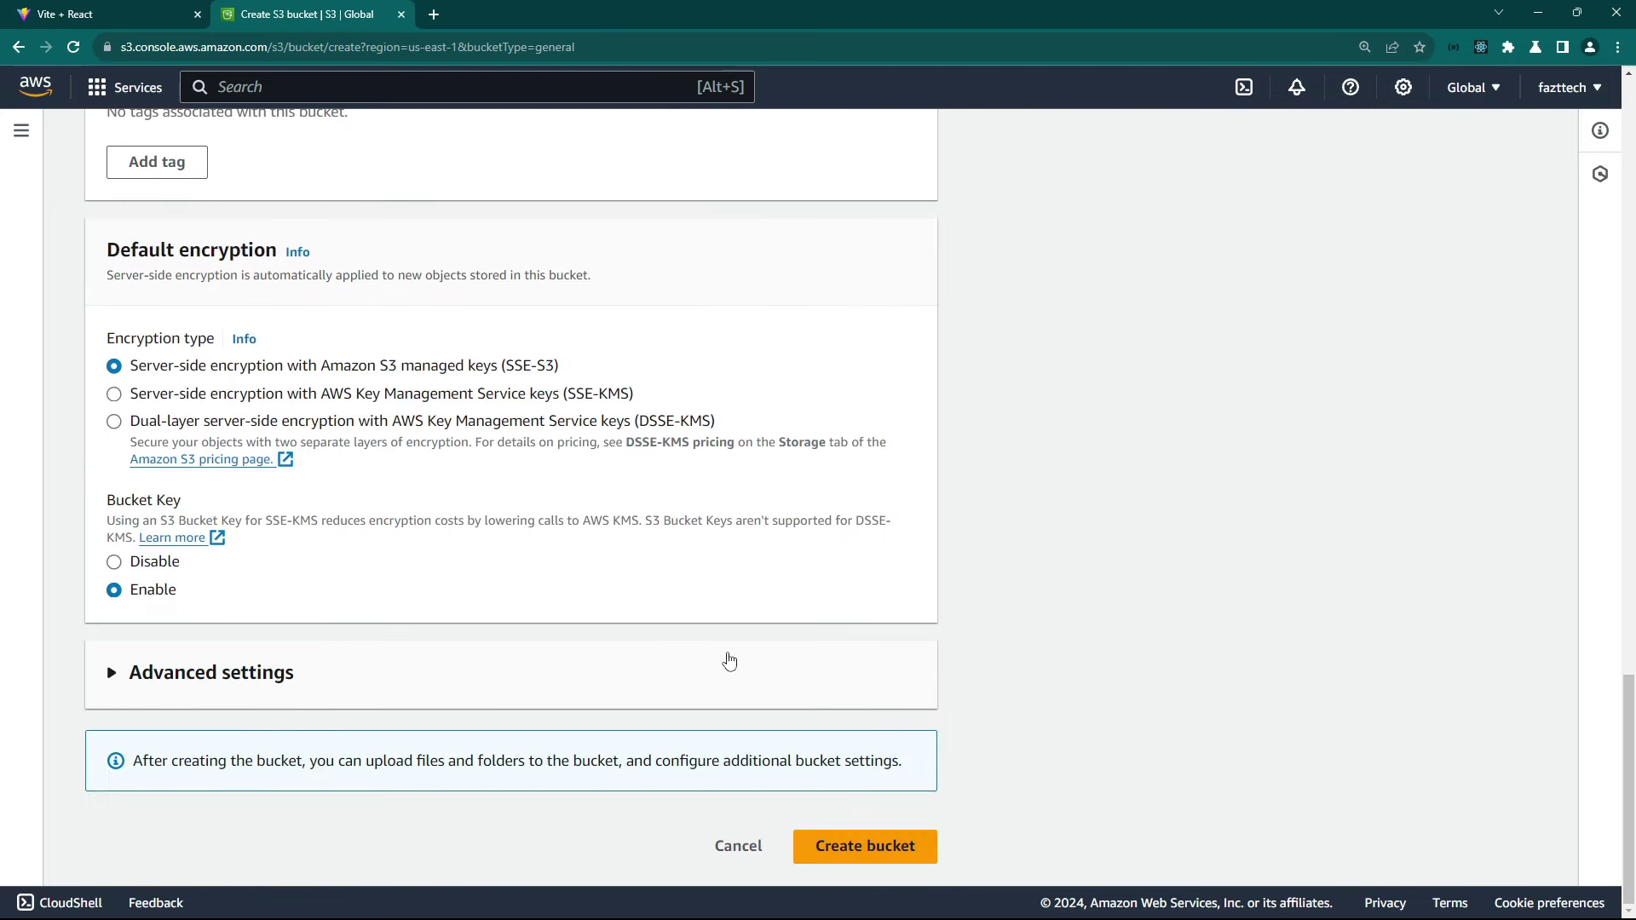
click(855, 845)
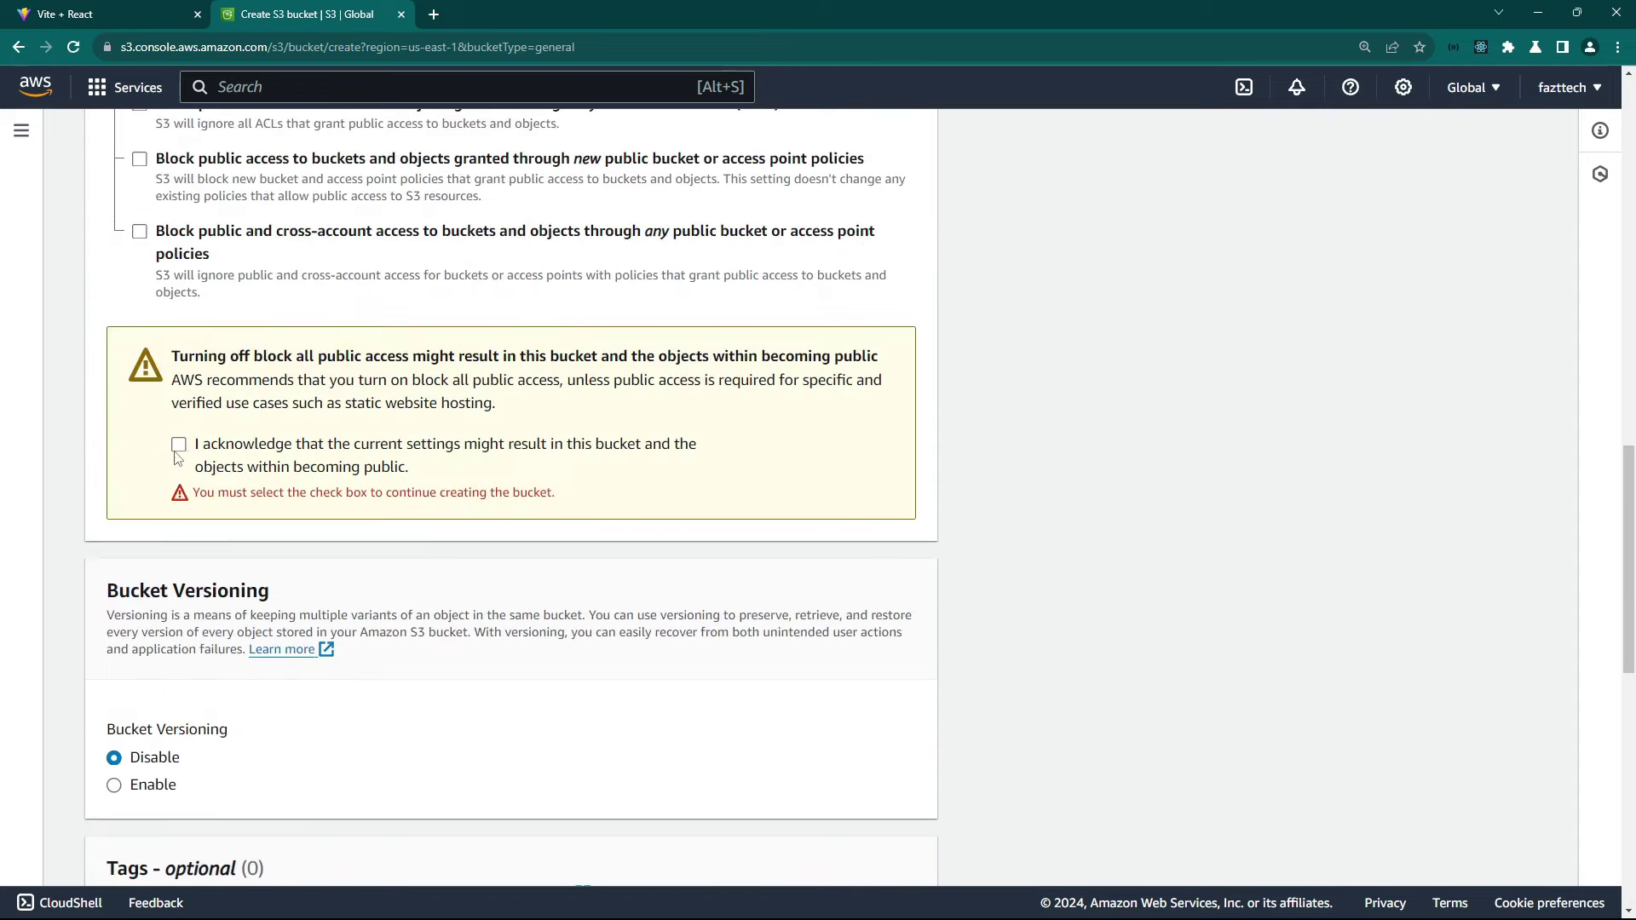
click(178, 445)
scroll(800, 432, down, 12)
click(862, 846)
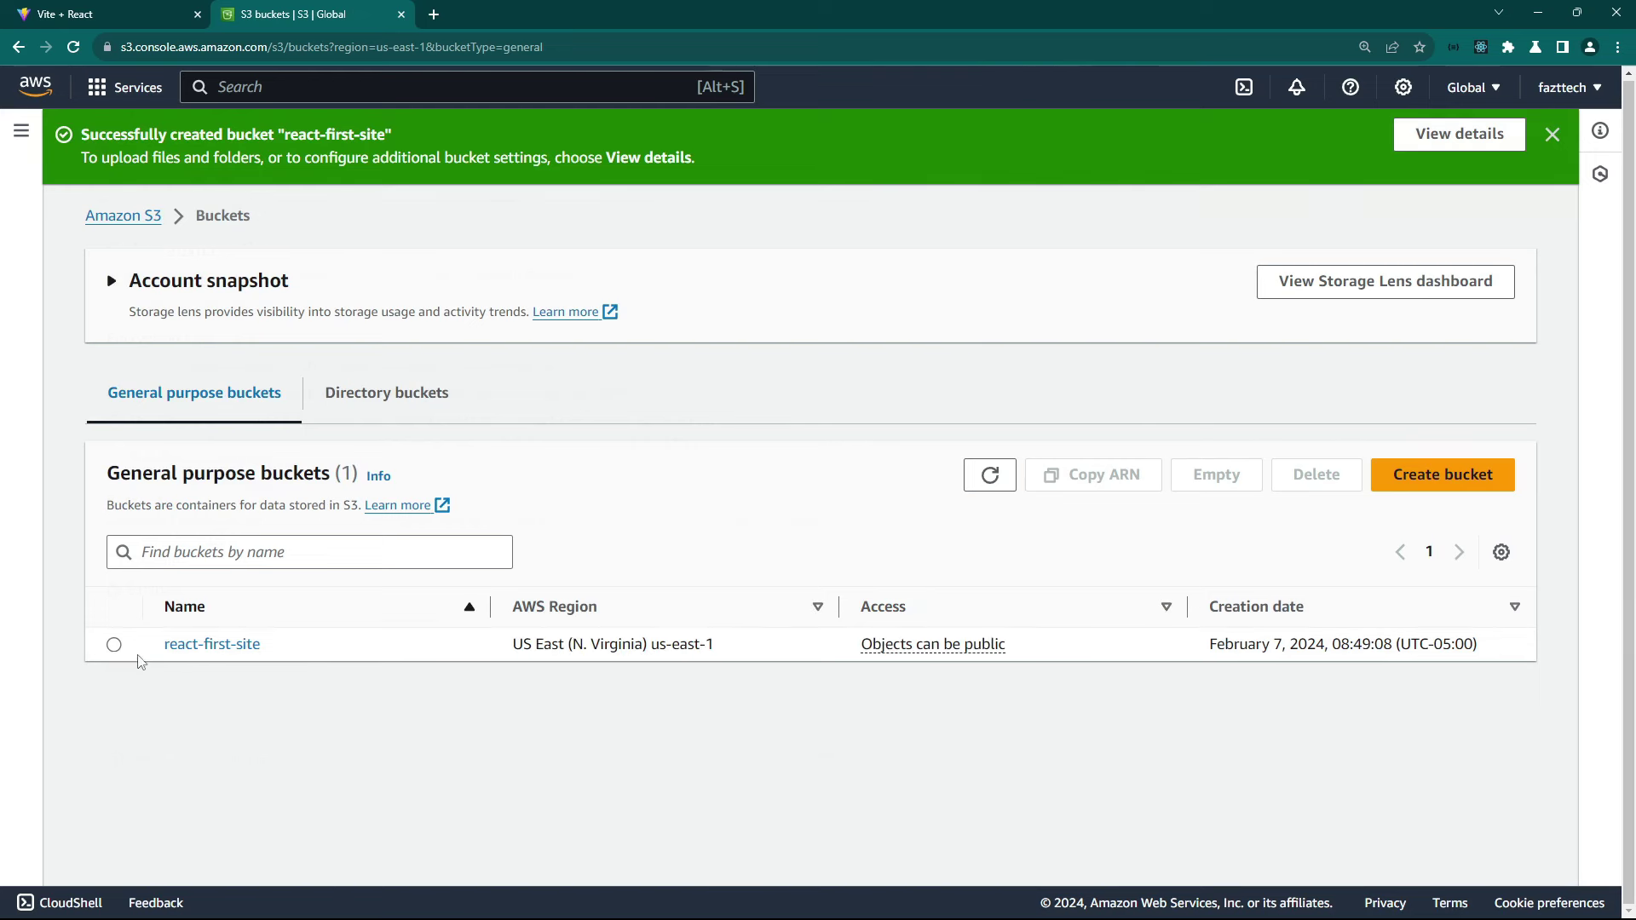
Open the static website hosting settings of the react-first-site bucket for editing.
click(238, 650)
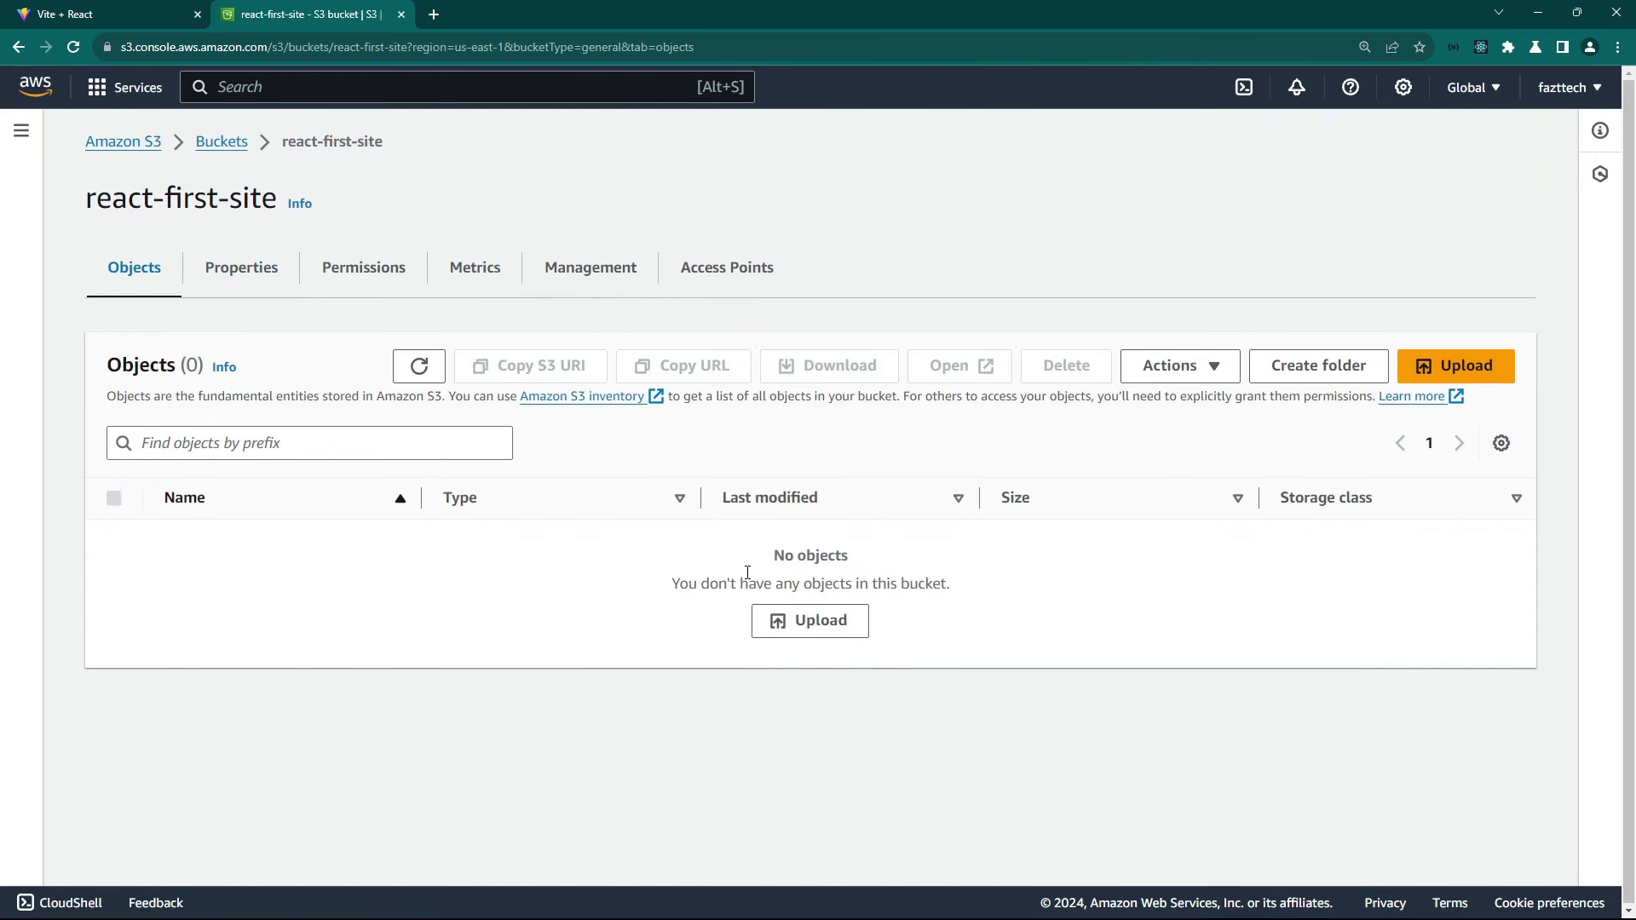
click(241, 274)
scroll(863, 511, down, 15)
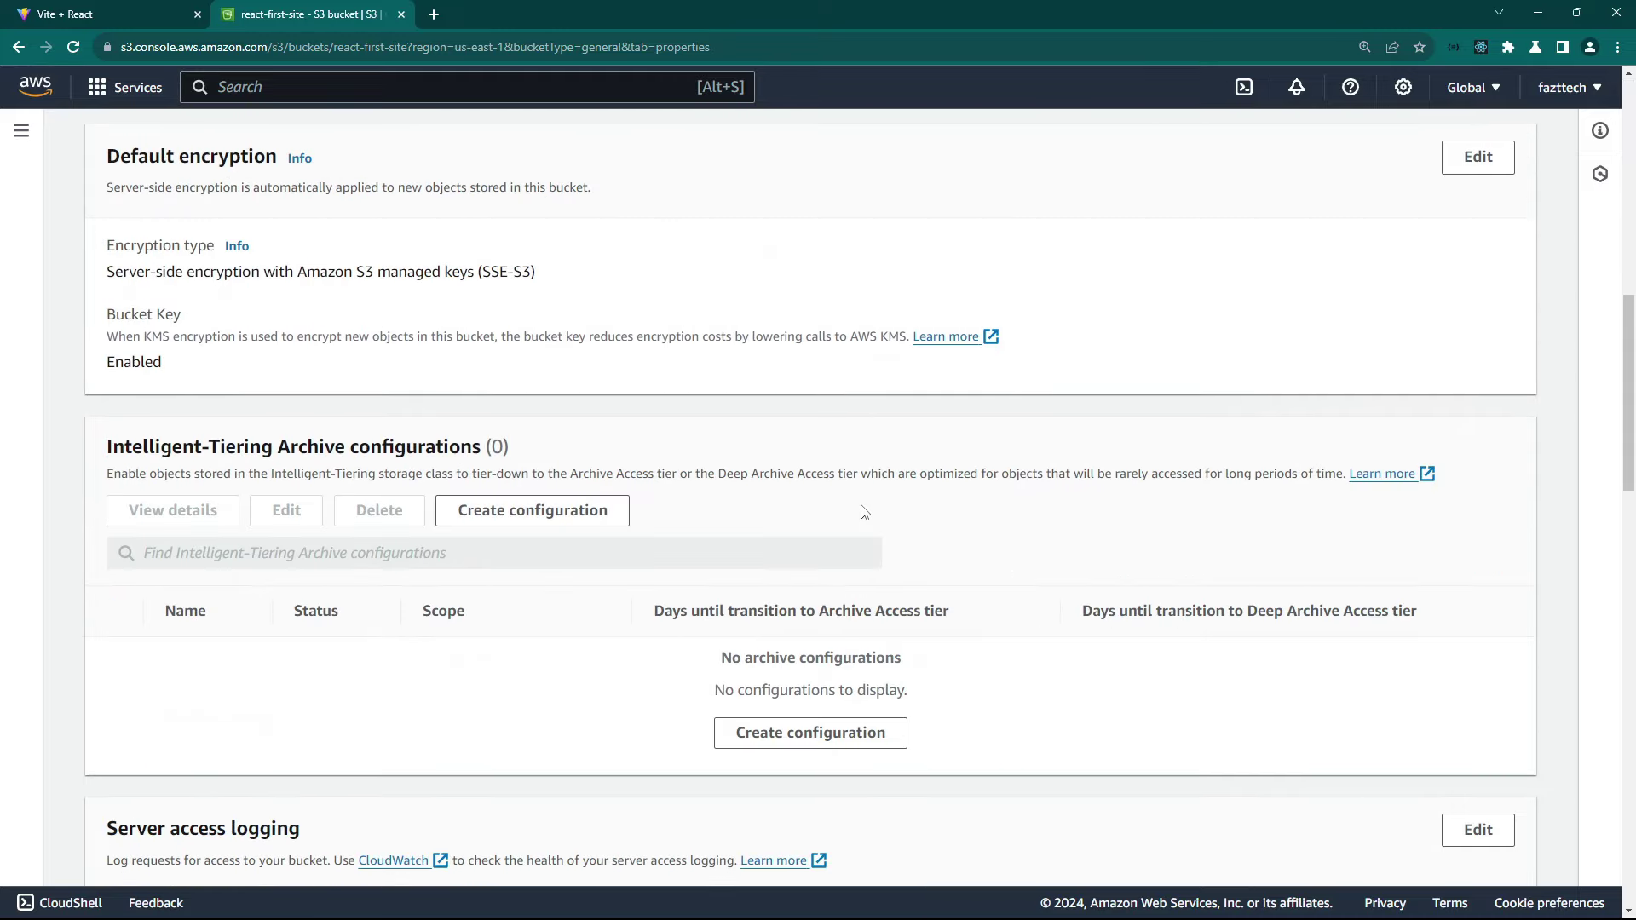
scroll(864, 511, down, 20)
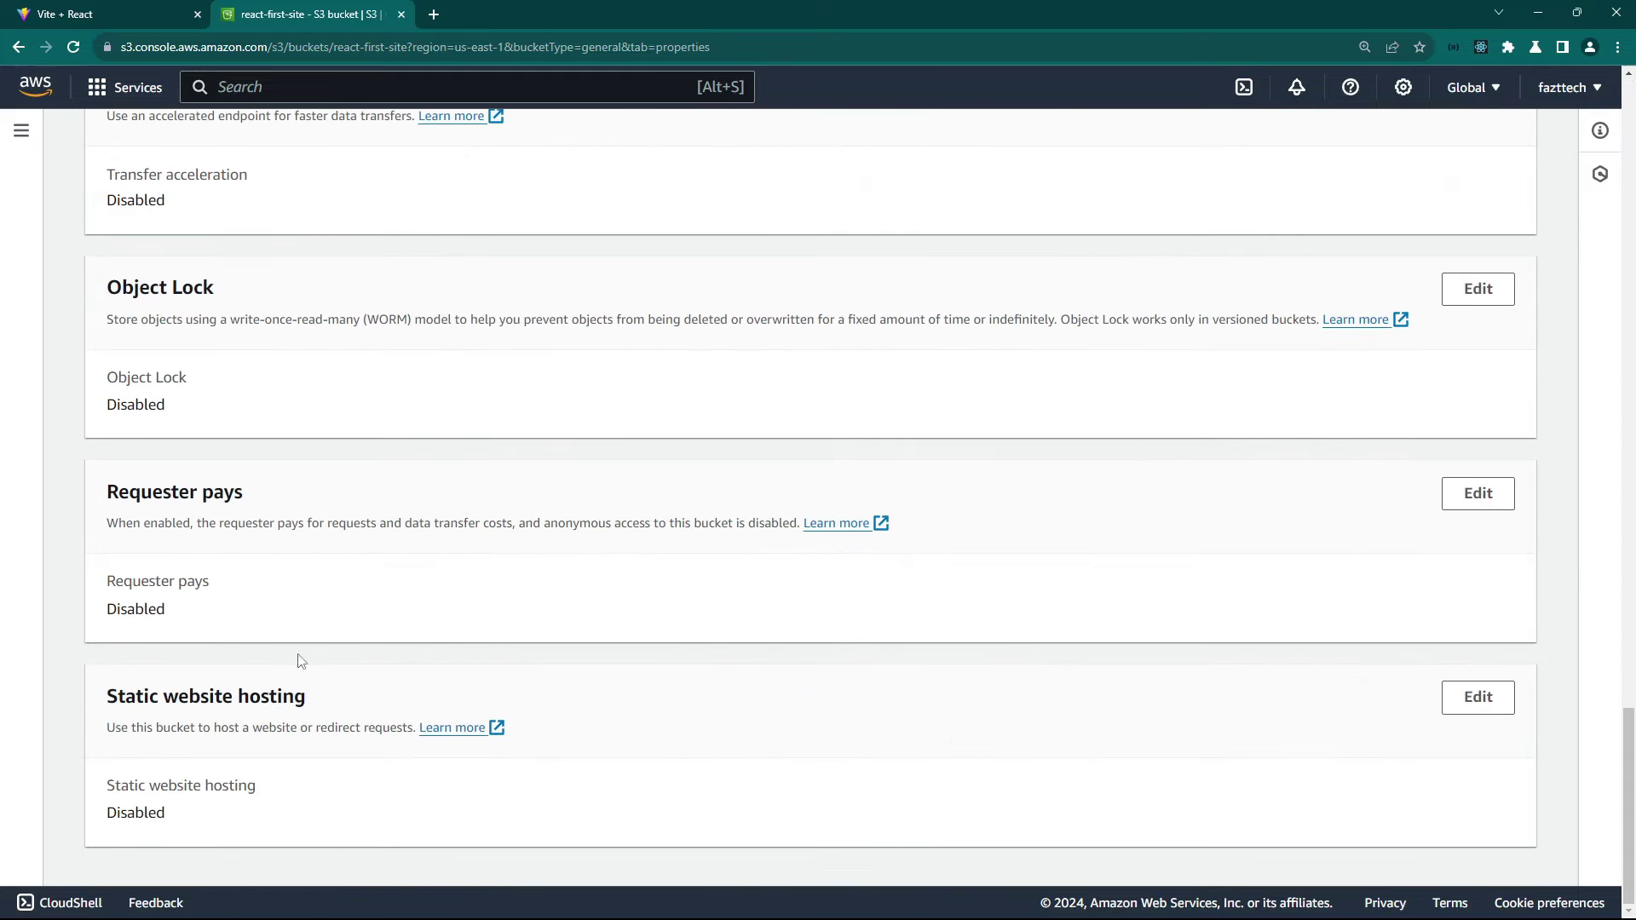
drag(103, 705, 310, 702)
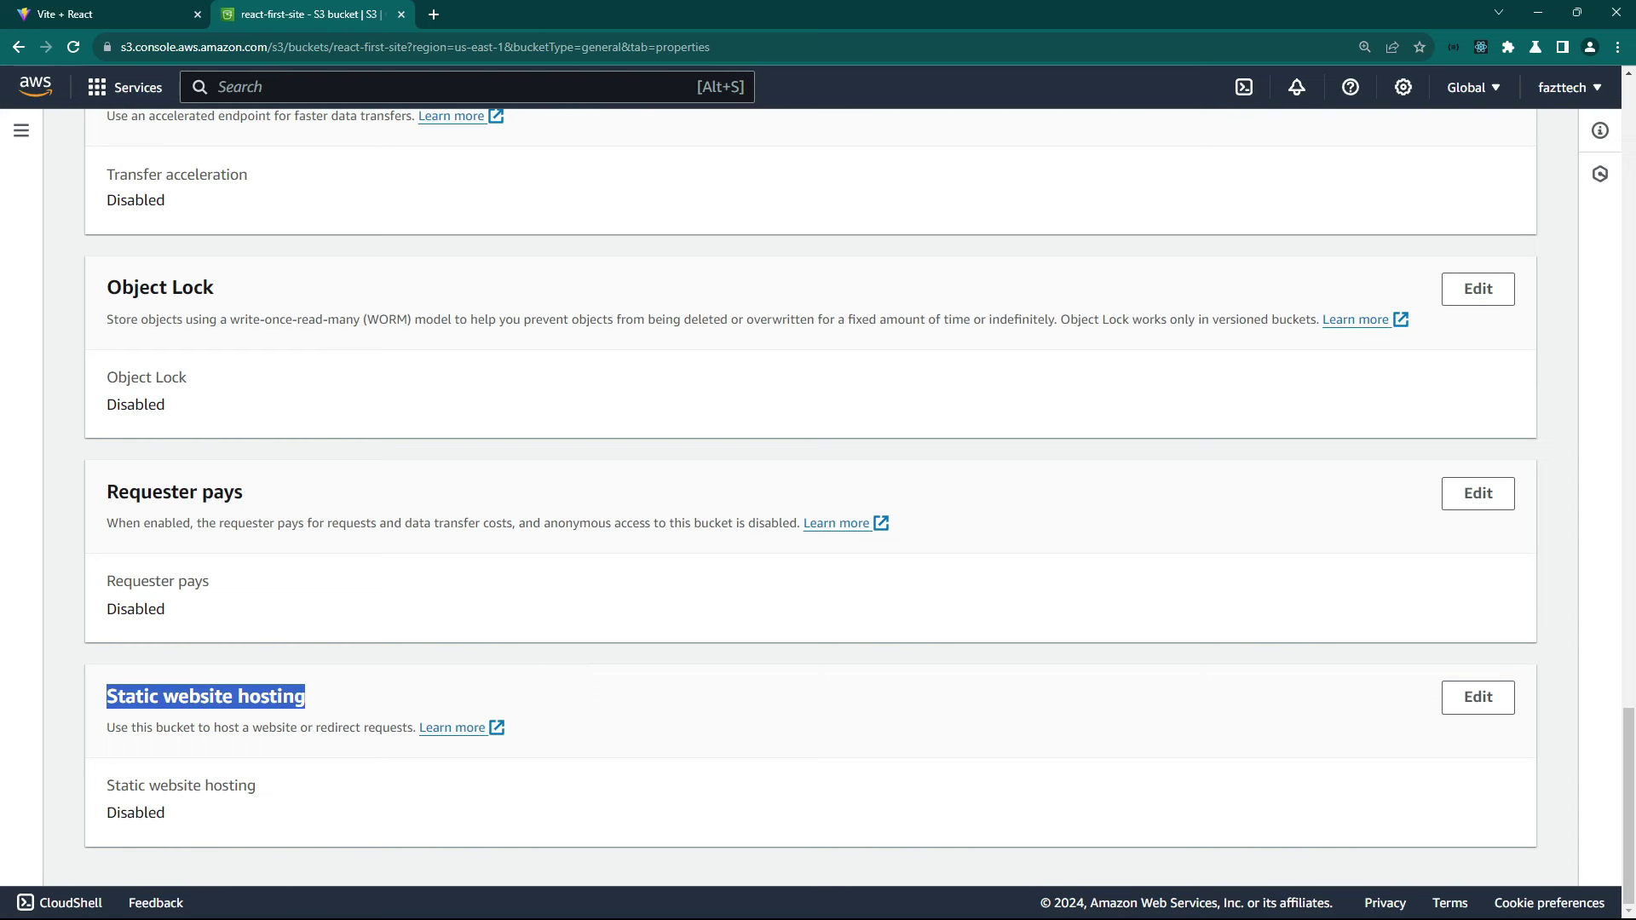
drag(104, 811, 171, 812)
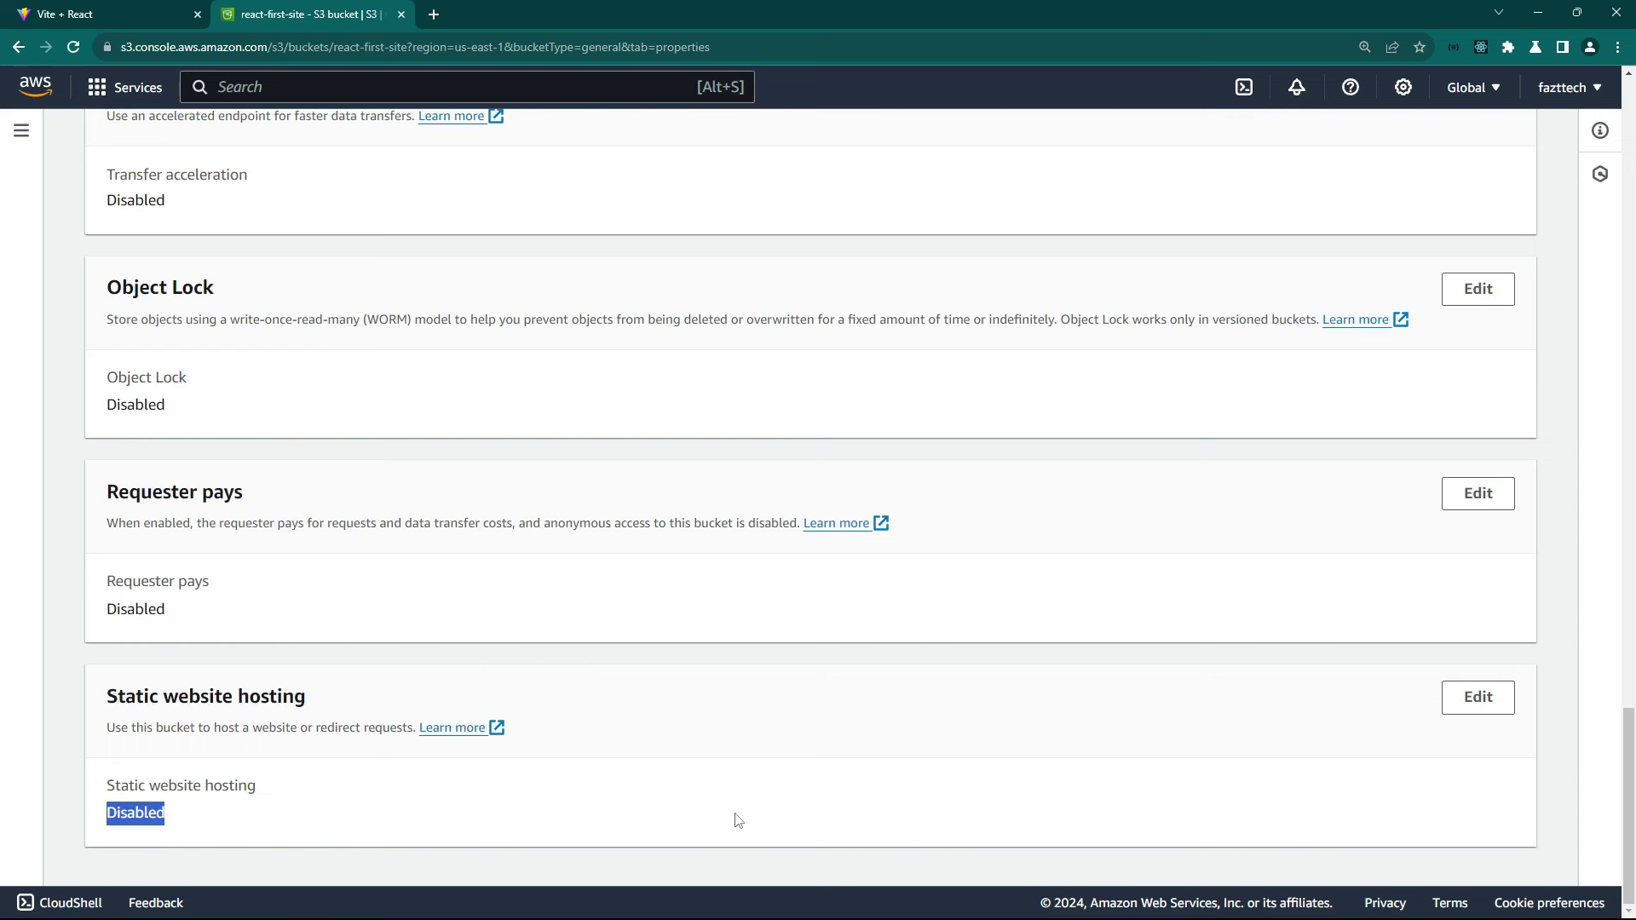
click(1478, 698)
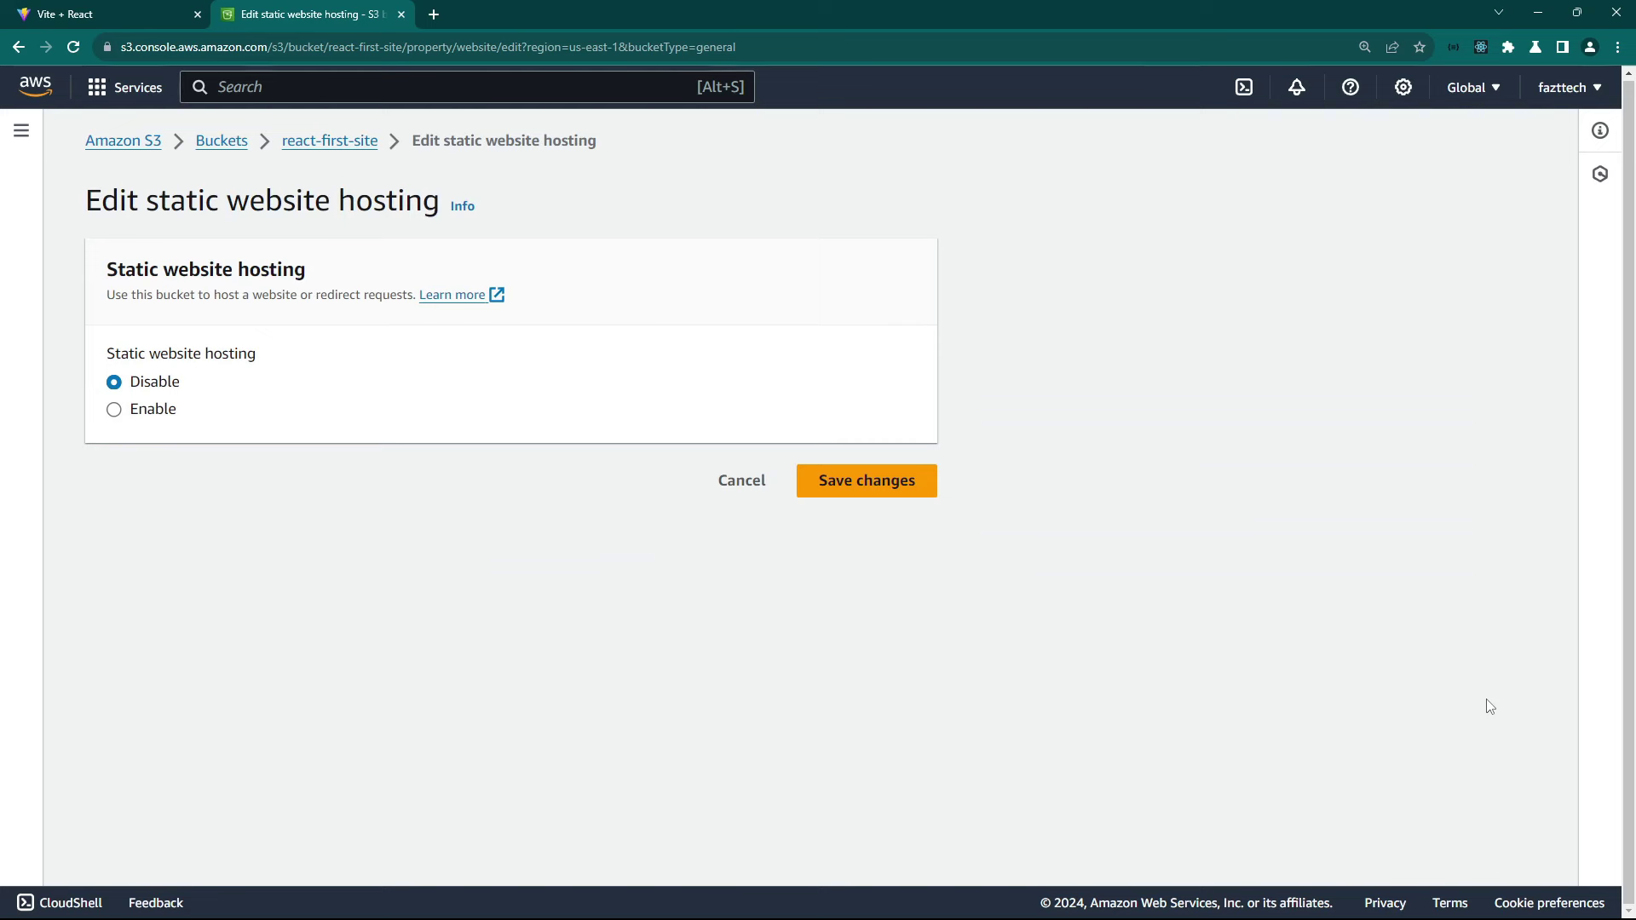
Enable static website hosting for the bucket with the hosting type Host a static website.
click(155, 415)
scroll(541, 355, down, 1)
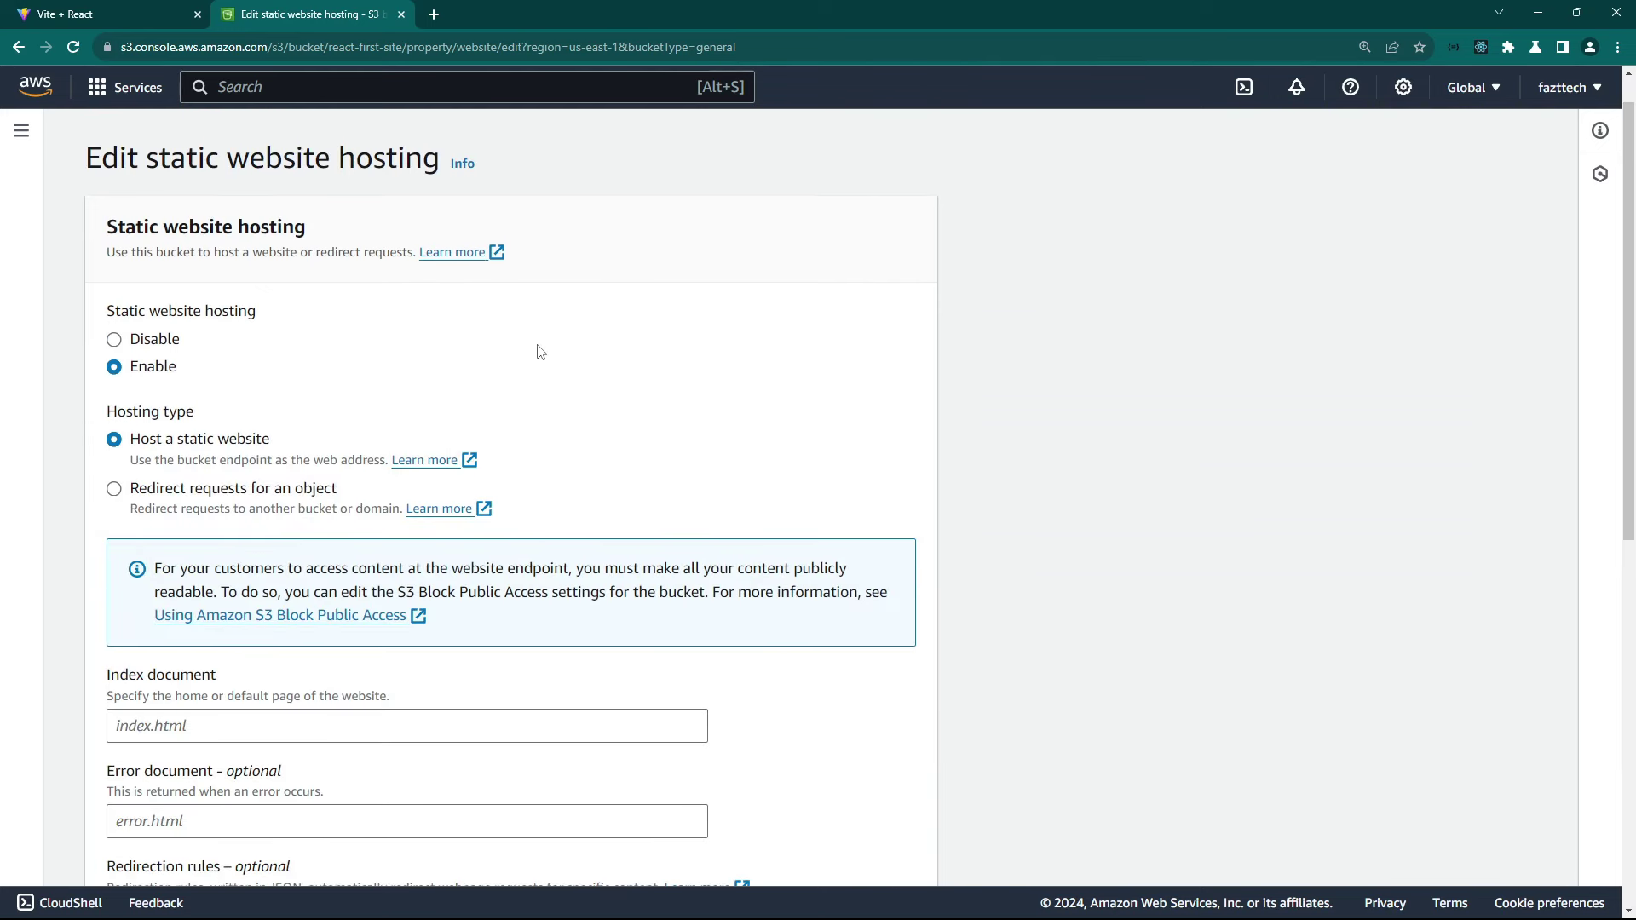
drag(195, 369, 120, 380)
drag(286, 398, 130, 399)
scroll(195, 416, down, 1)
drag(343, 362, 147, 362)
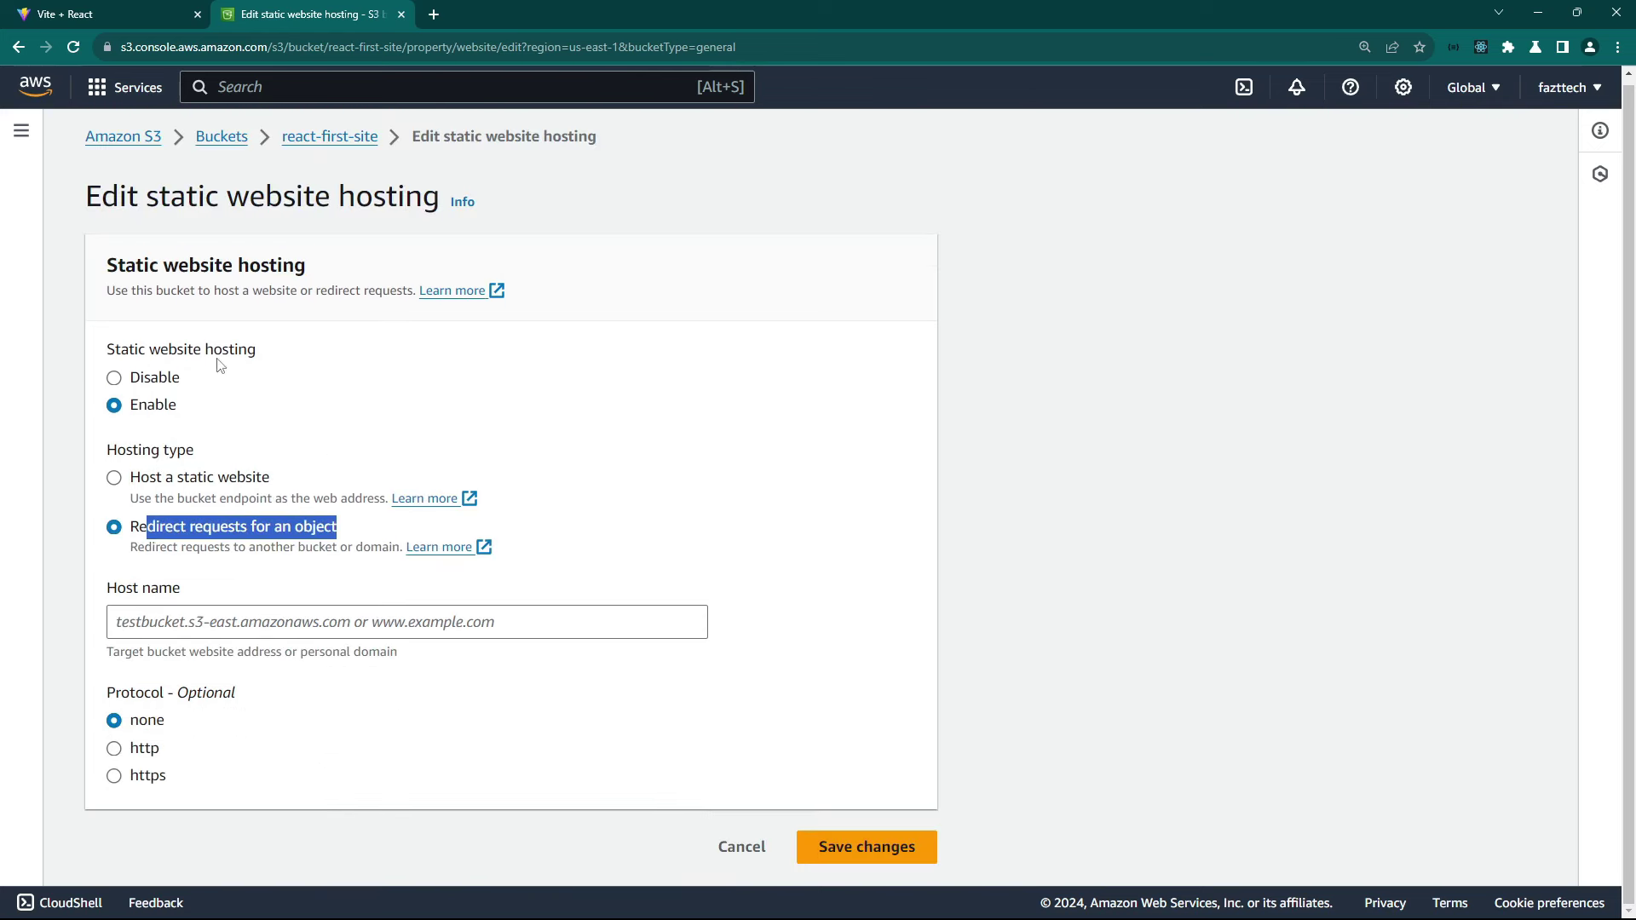
click(223, 480)
scroll(343, 436, down, 3)
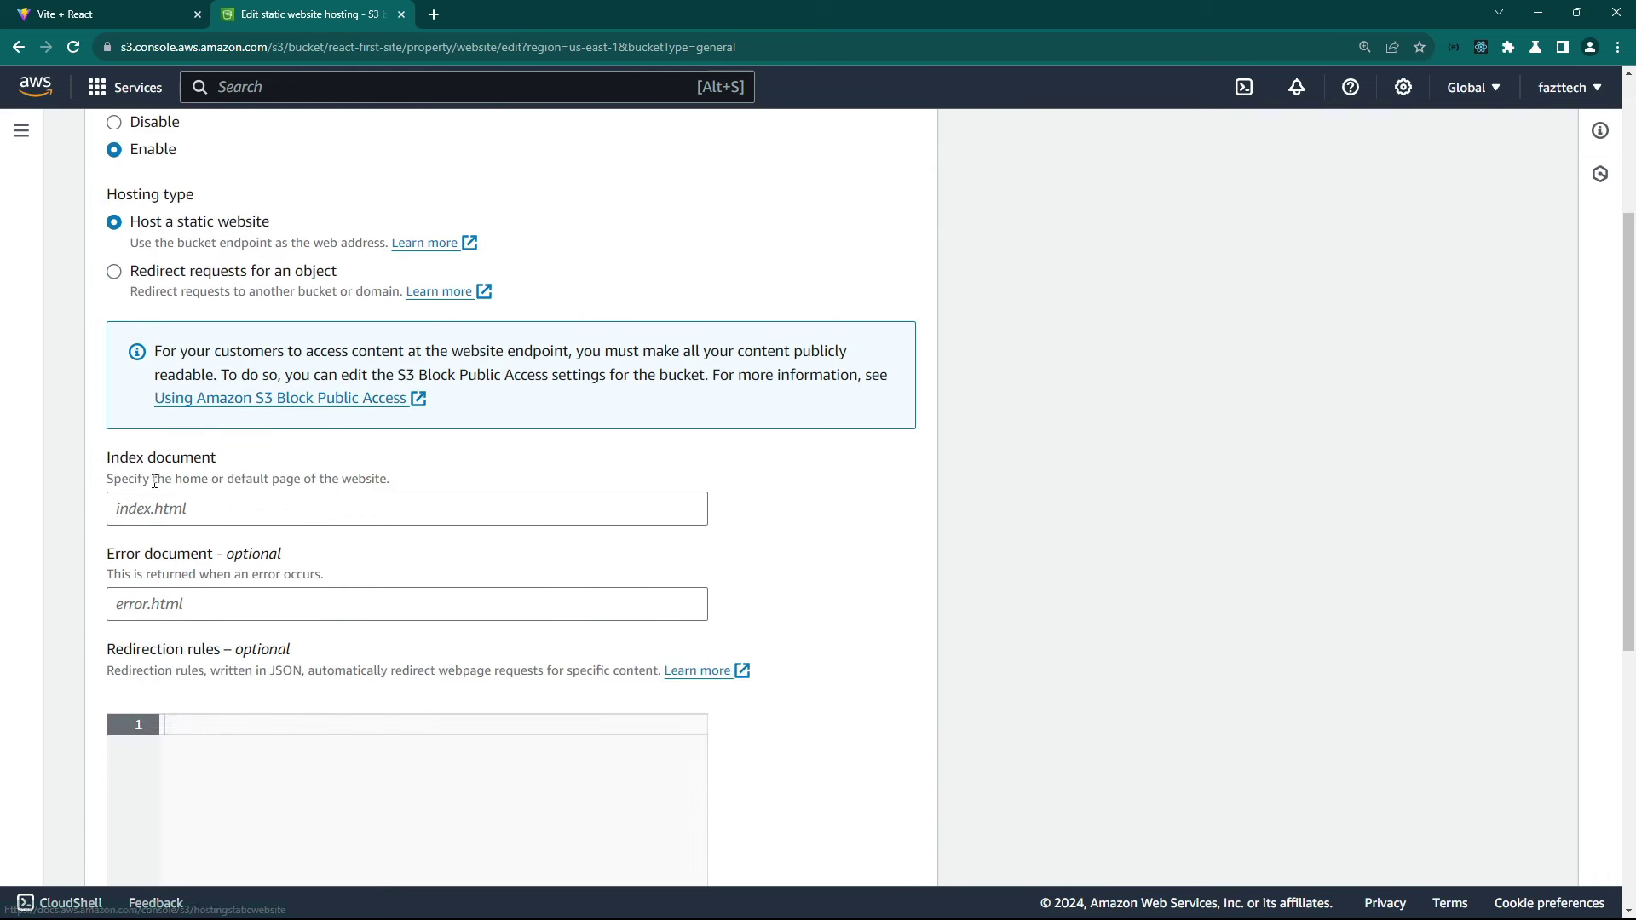
drag(106, 463, 220, 464)
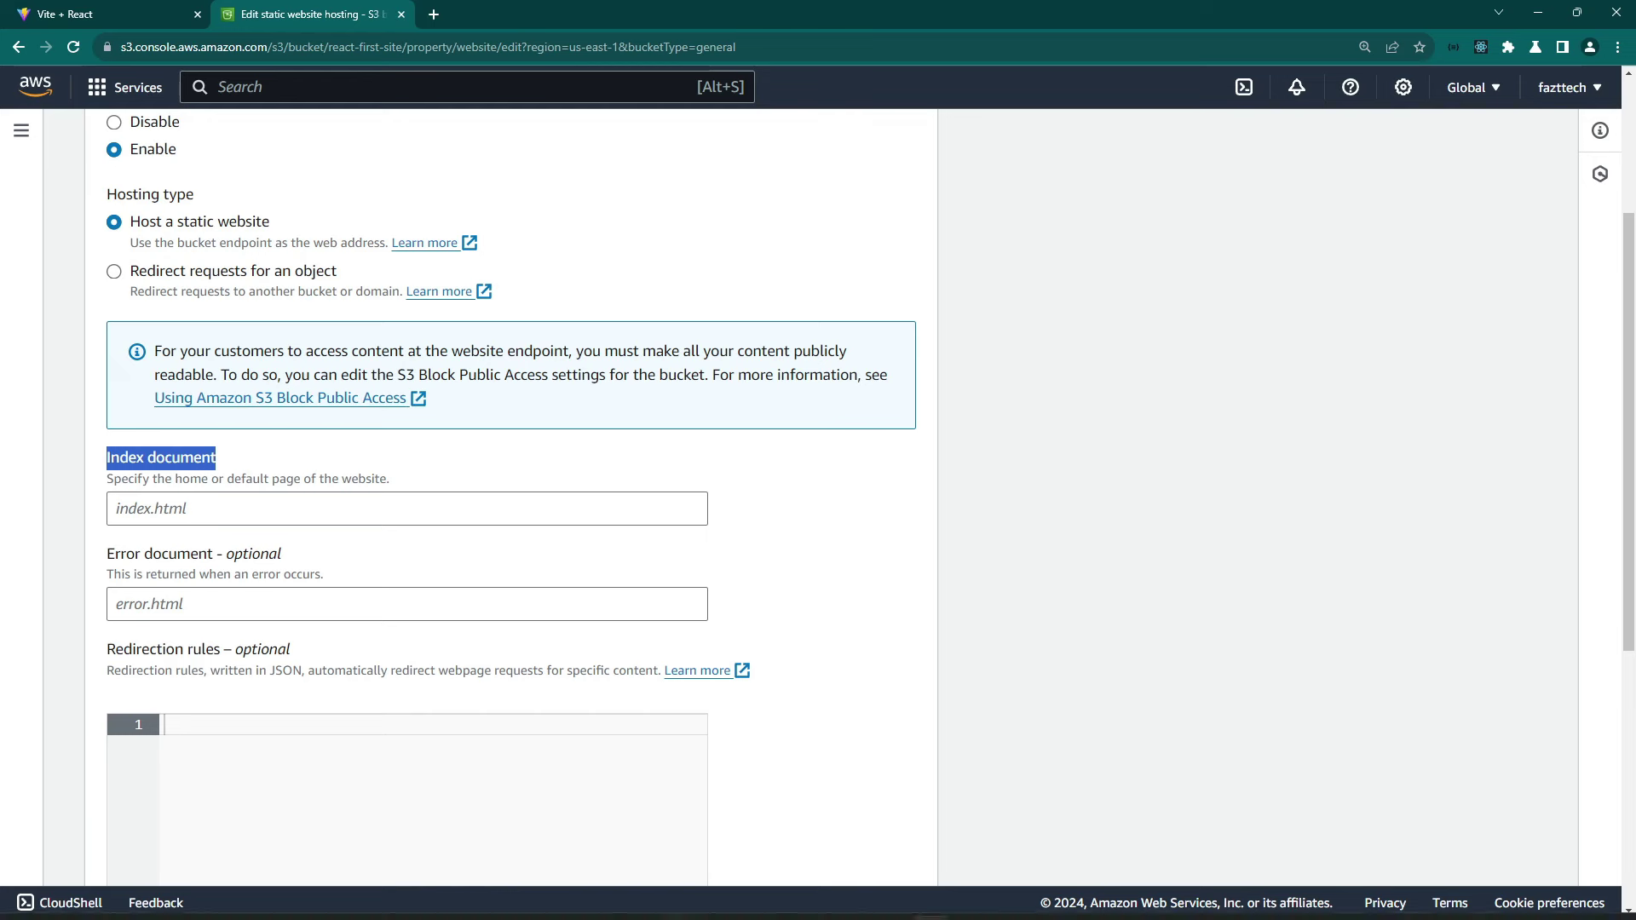
Switch to the react-aws-s3 project in VS Code, stop the development server and run npm run build.
click(895, 902)
click(220, 254)
click(232, 260)
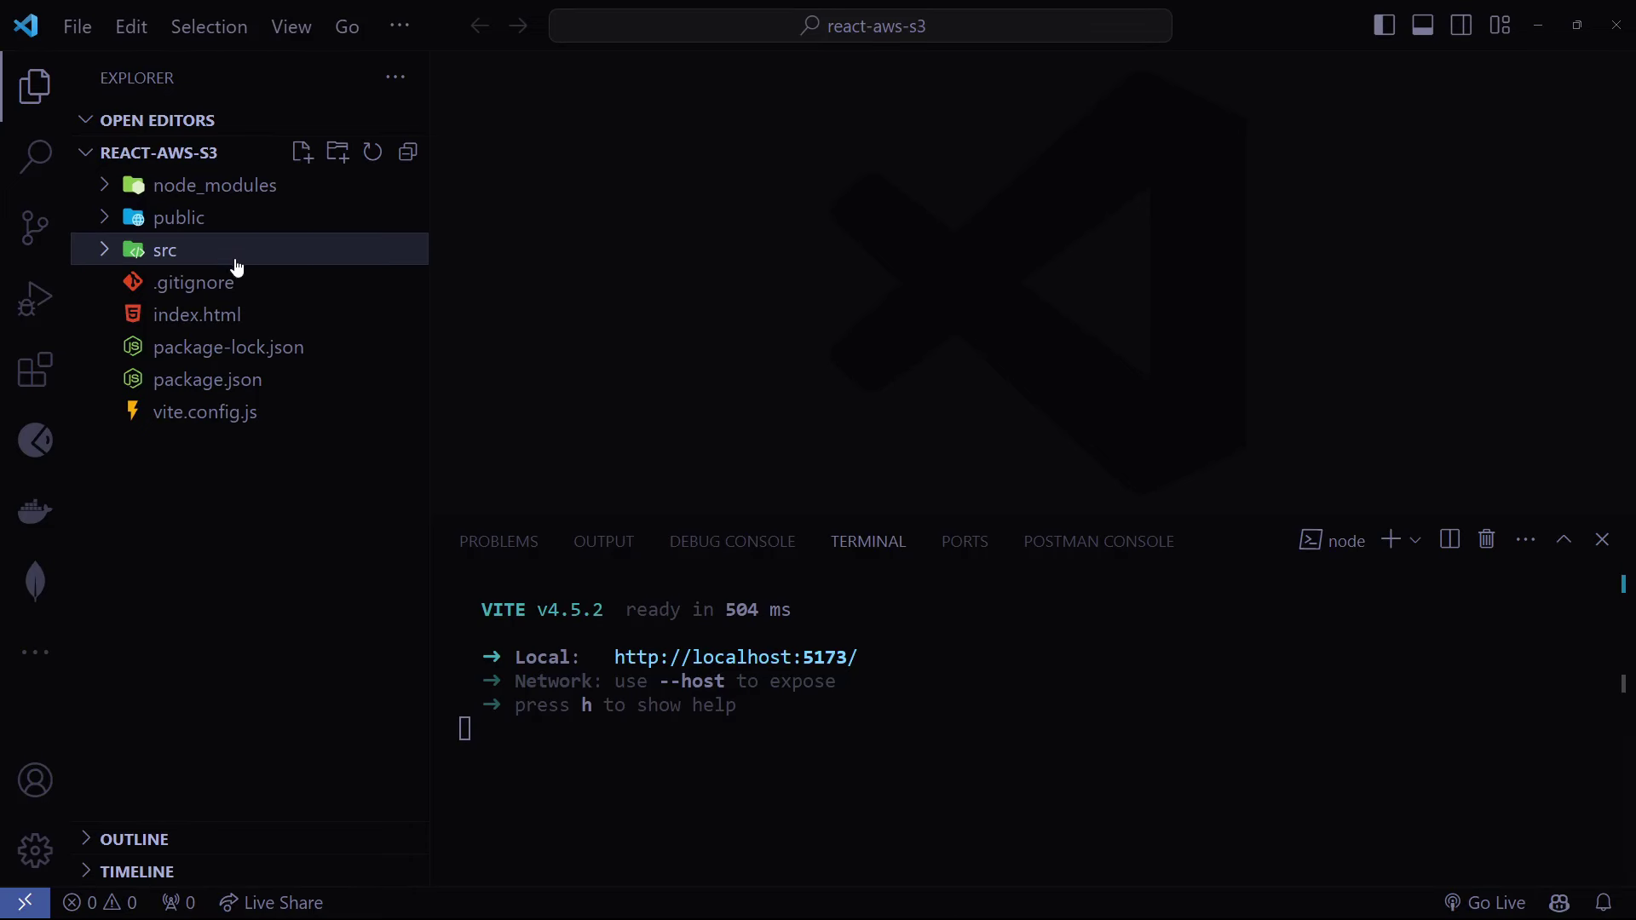
click(819, 684)
key(ctrl+c)
text(npm run build)
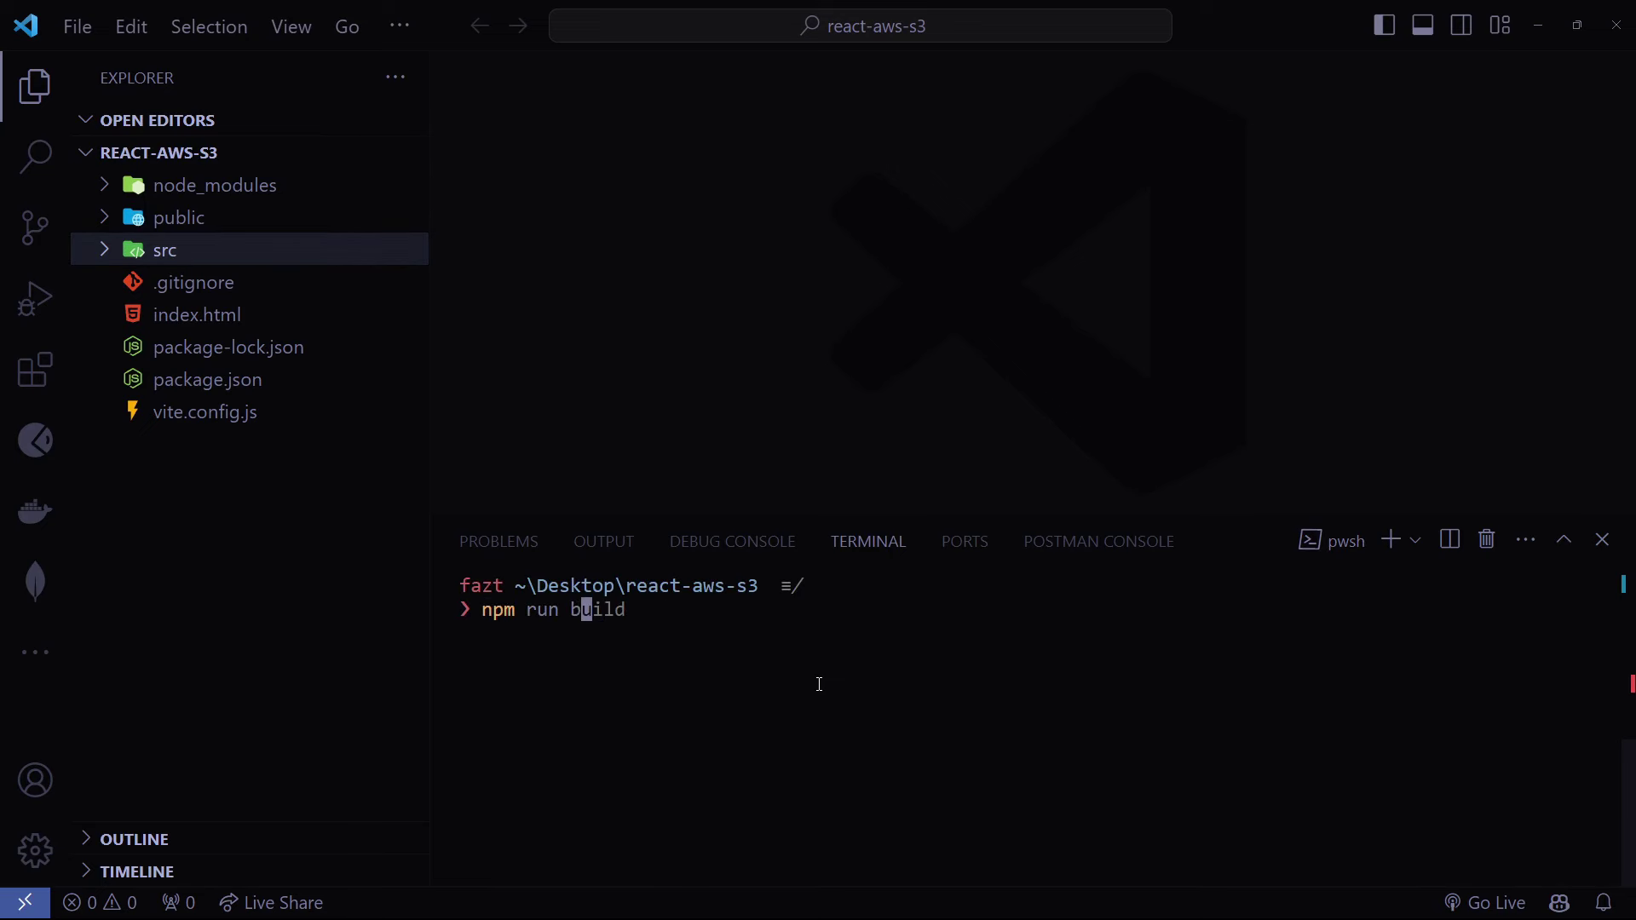
key(Return)
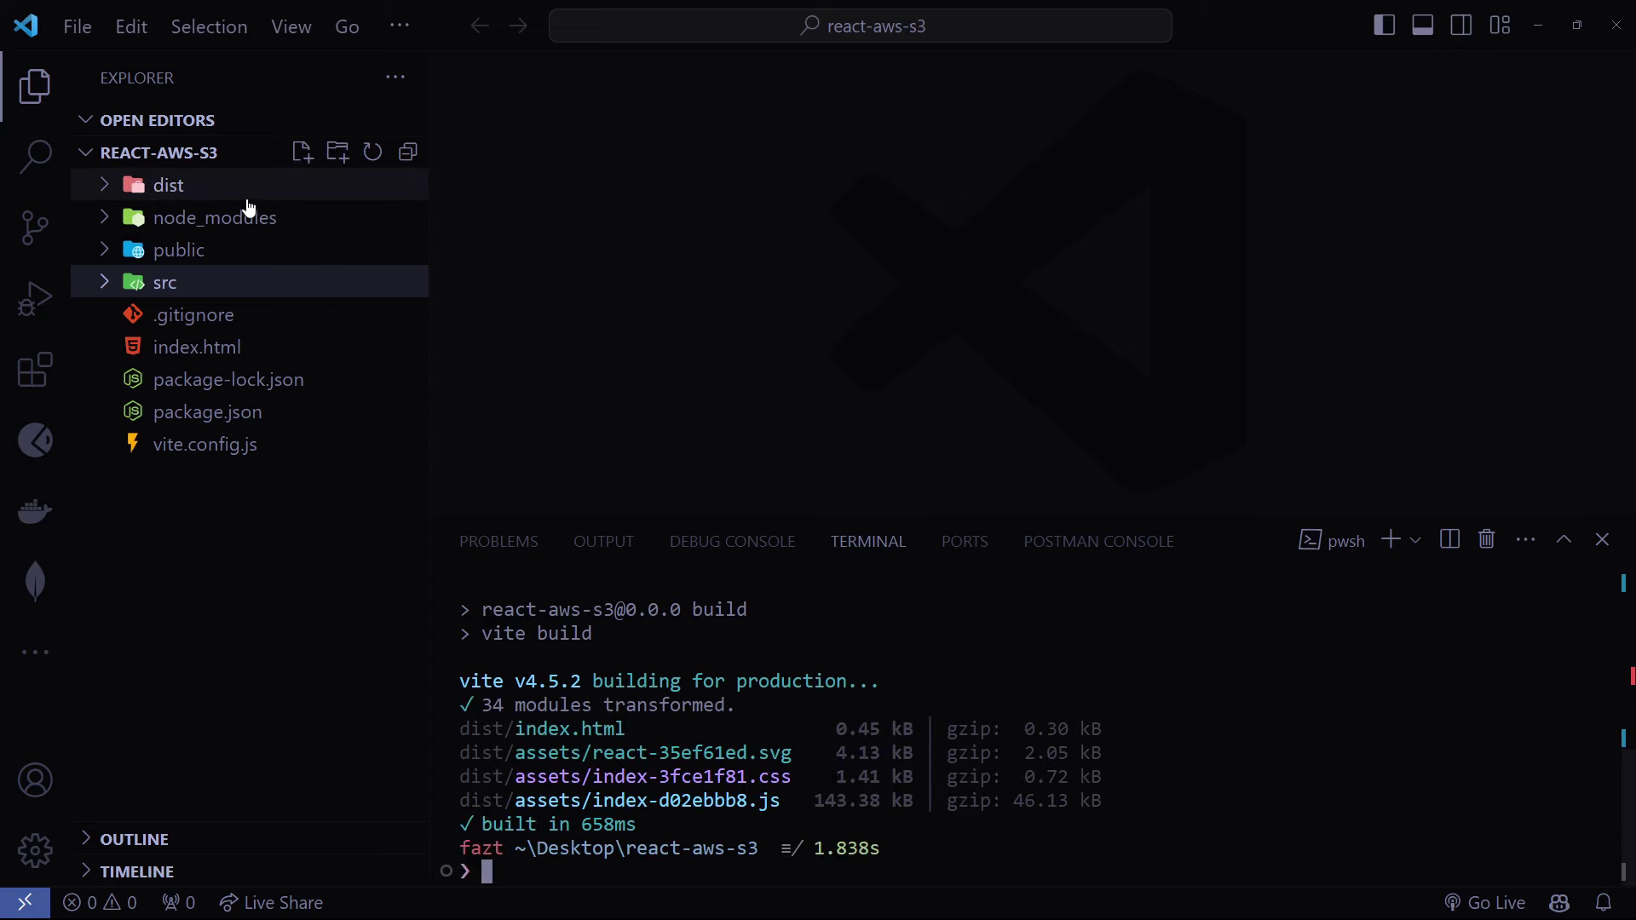
Examine the asset references in the index.html file of the dist folder, and close the file.
click(168, 187)
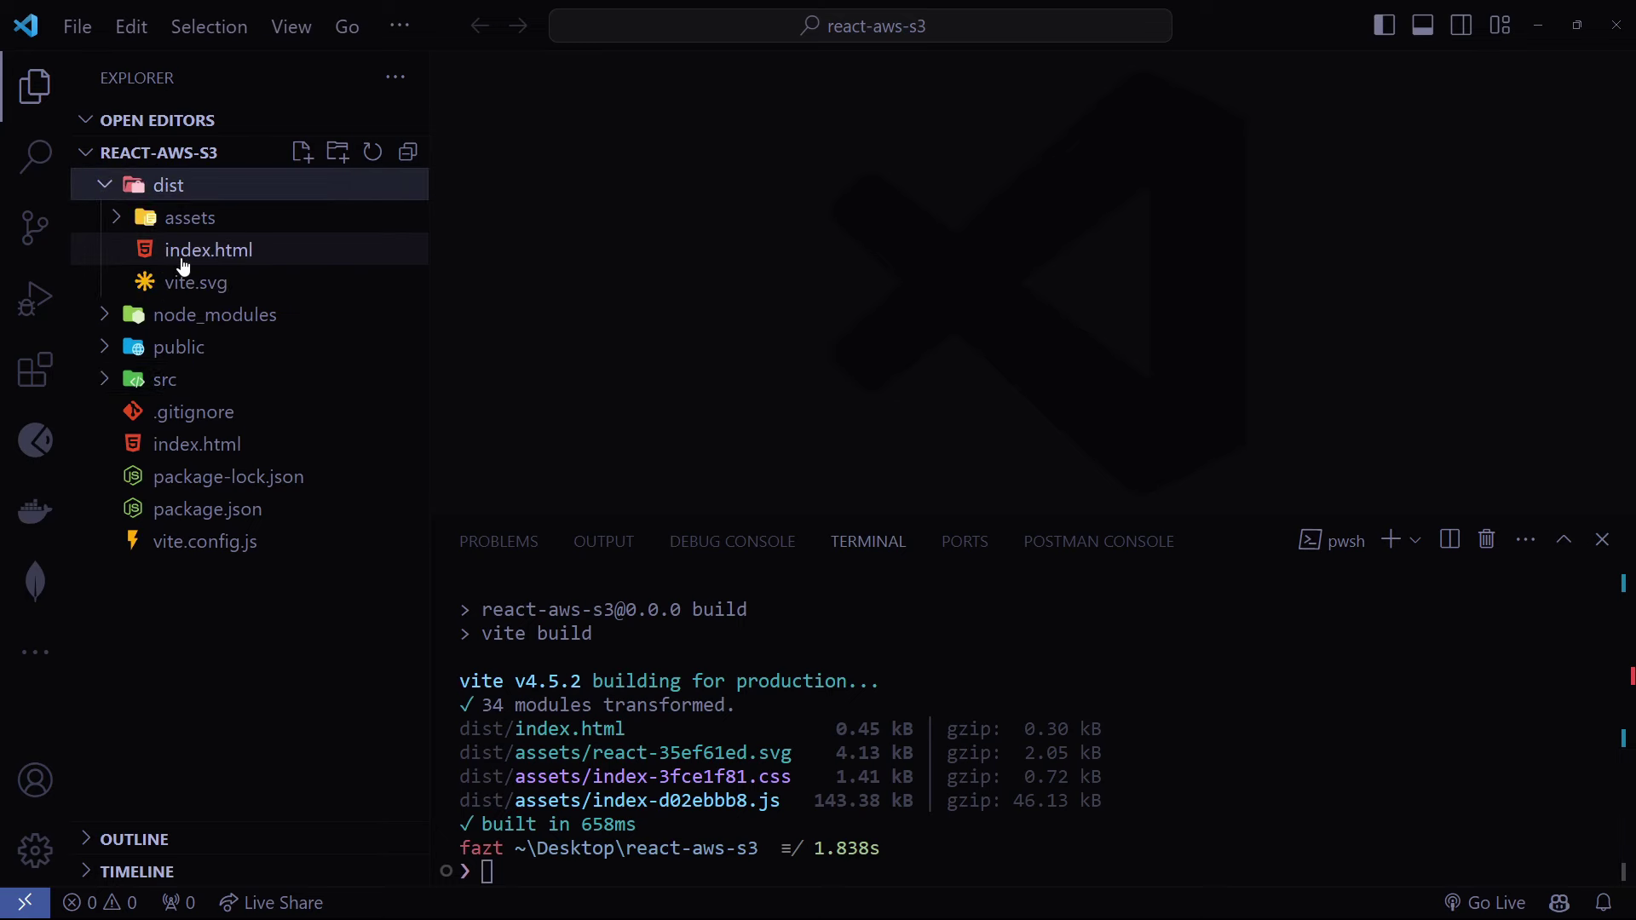
click(218, 258)
scroll(717, 321, down, 2)
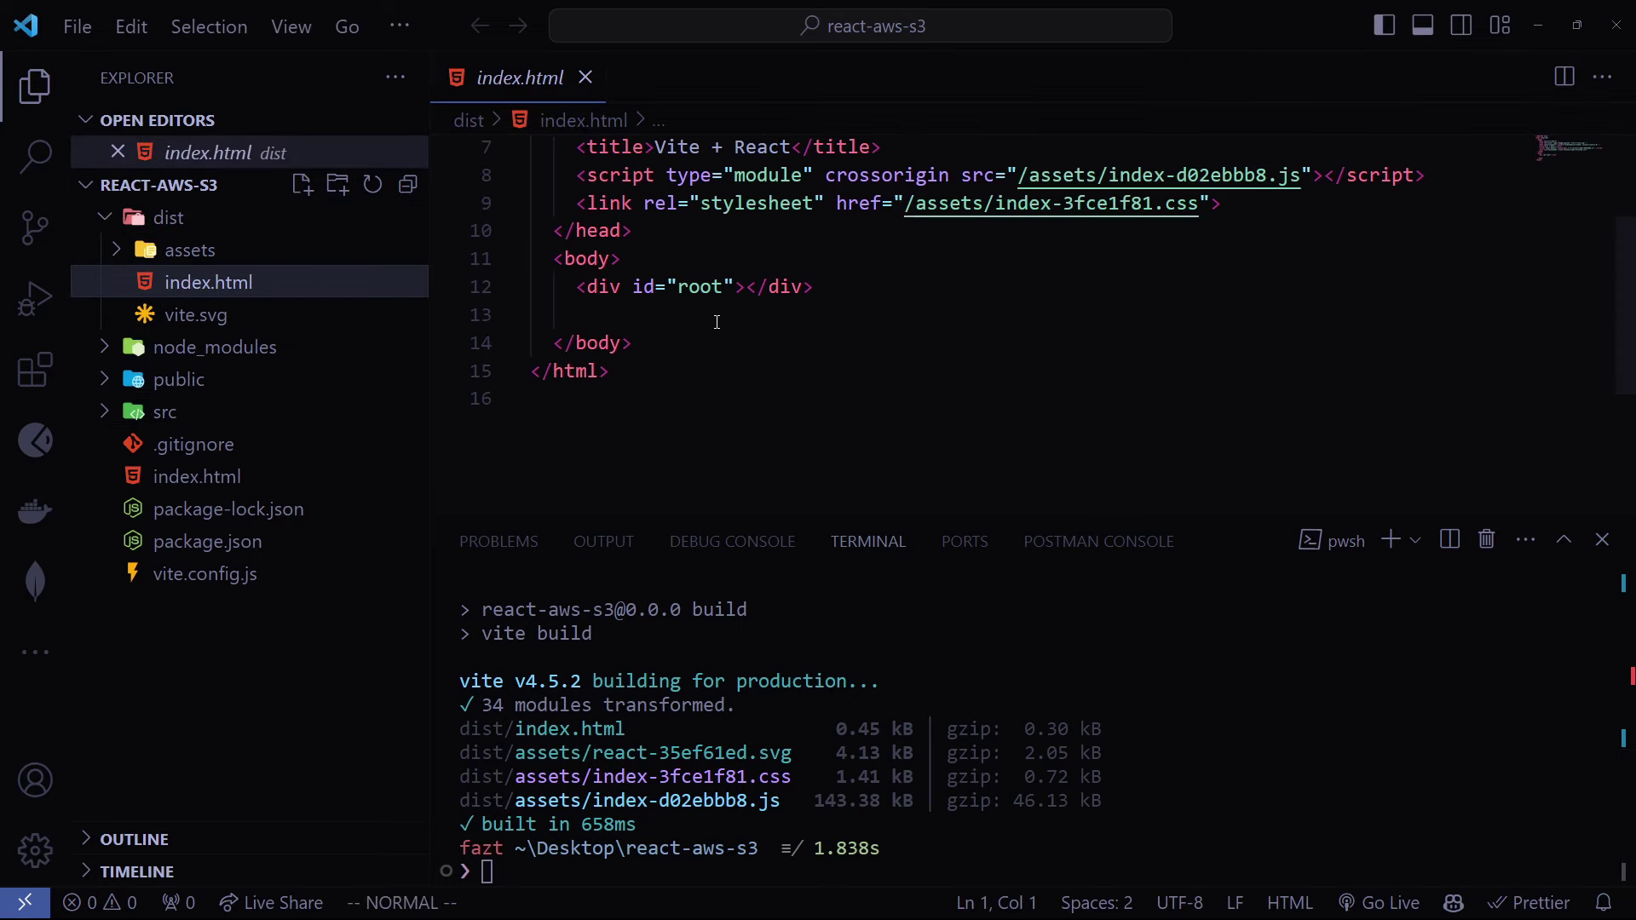
scroll(639, 283, up, 1)
drag(1227, 247, 886, 189)
click(983, 240)
key(ctrl+w)
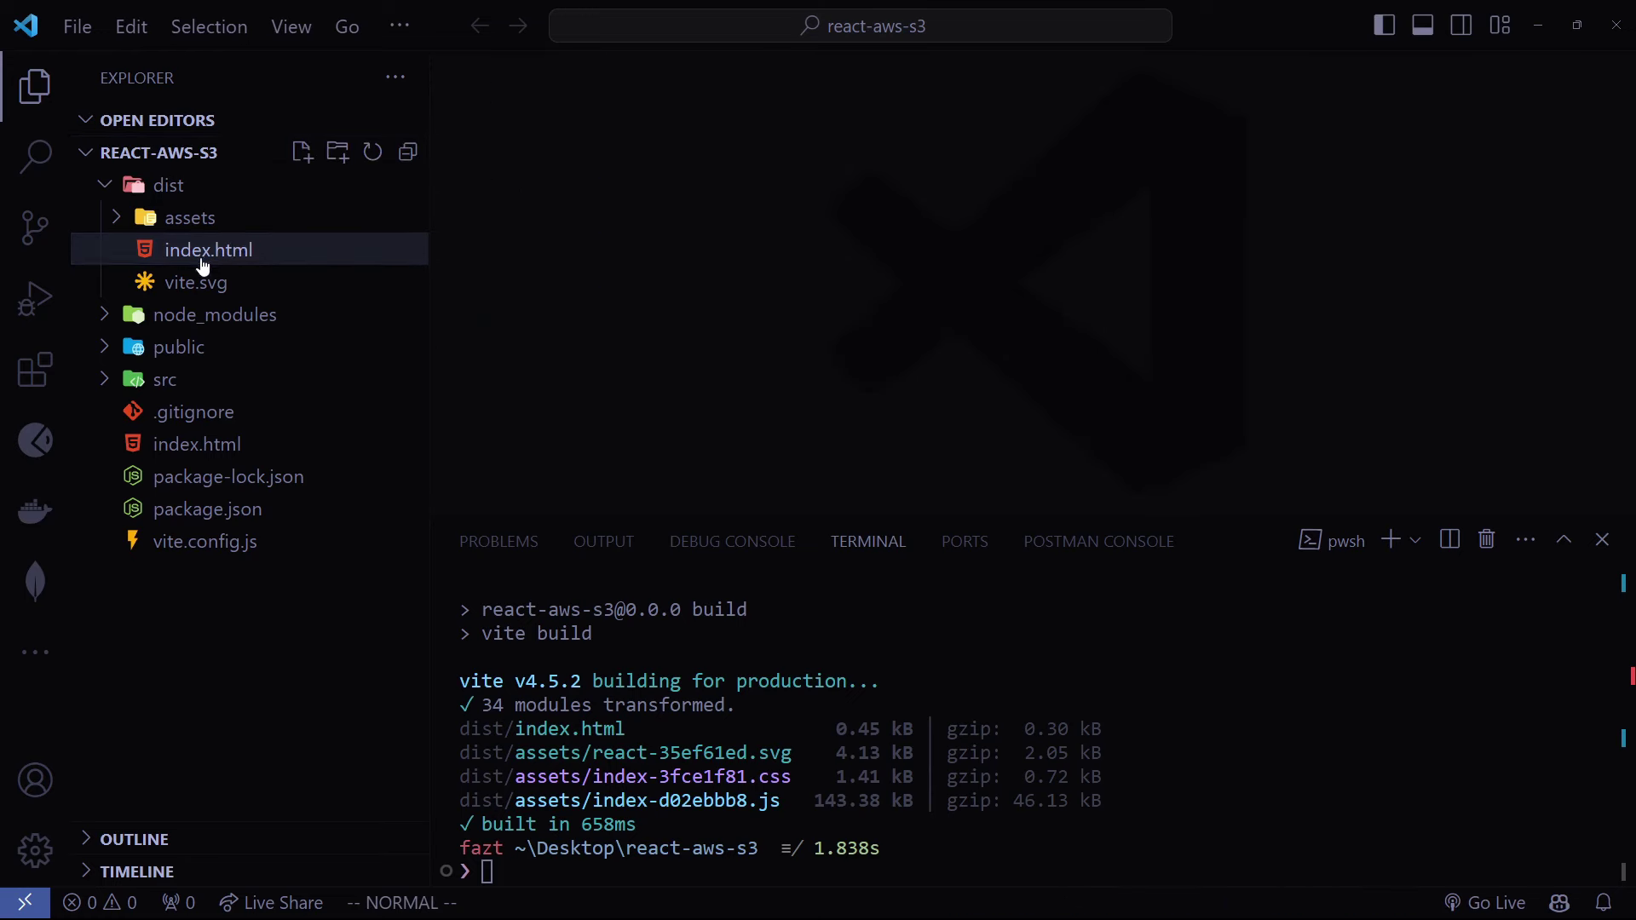
Back in the browser's S3 console, set the index document to index.html and save the static website hosting changes.
key(alt+Tab)
click(267, 497)
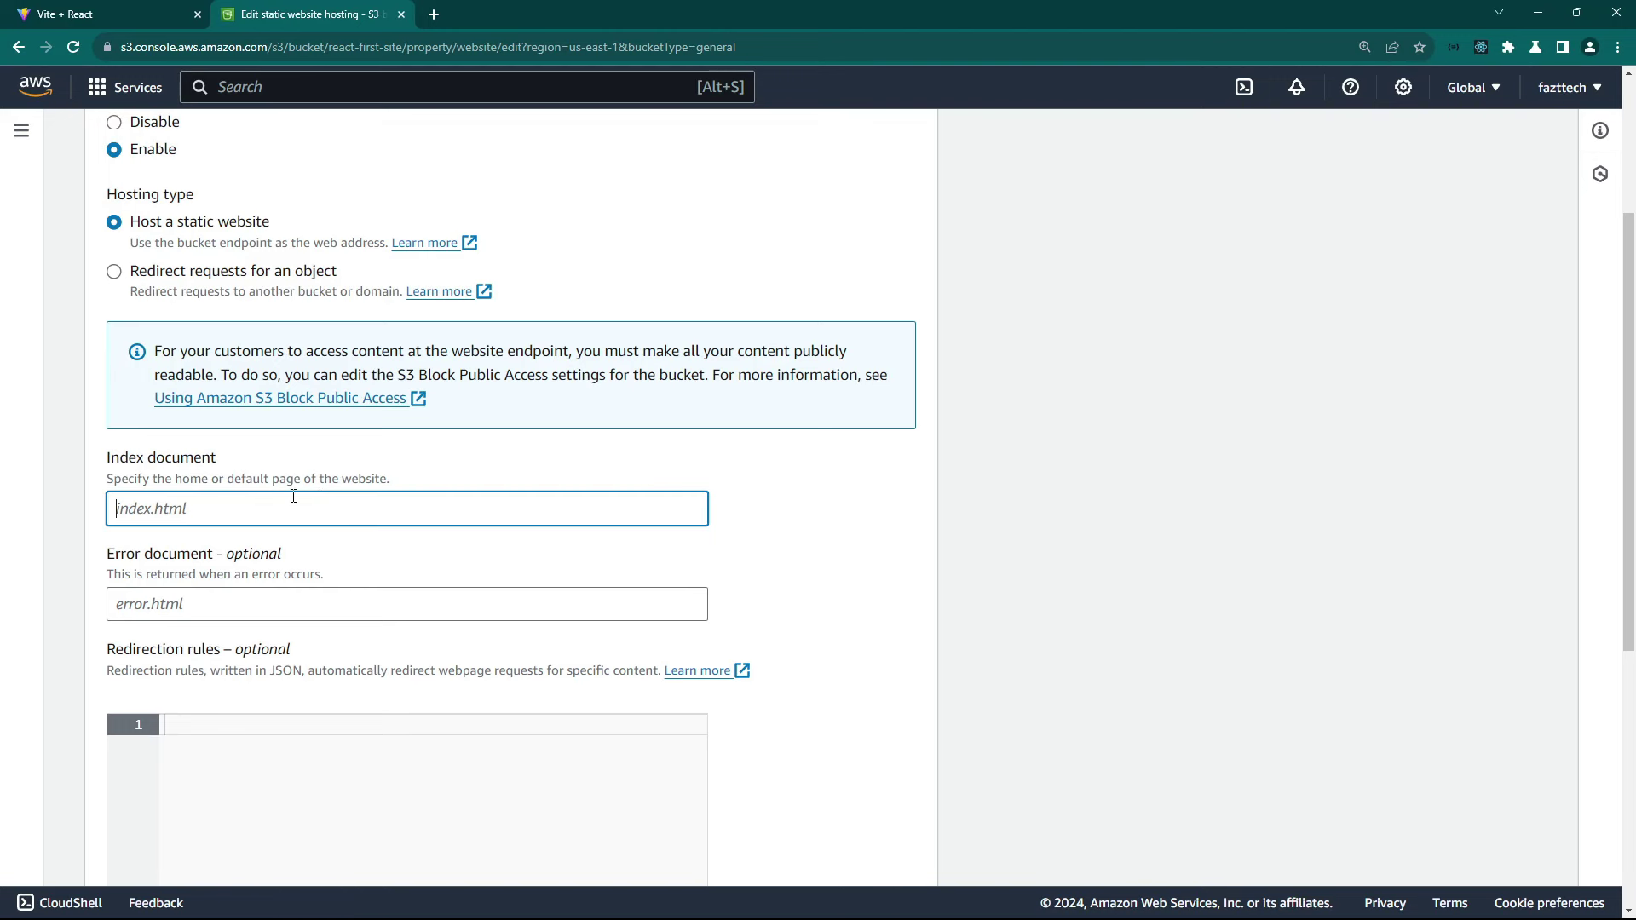
text(ind)
scroll(807, 511, down, 5)
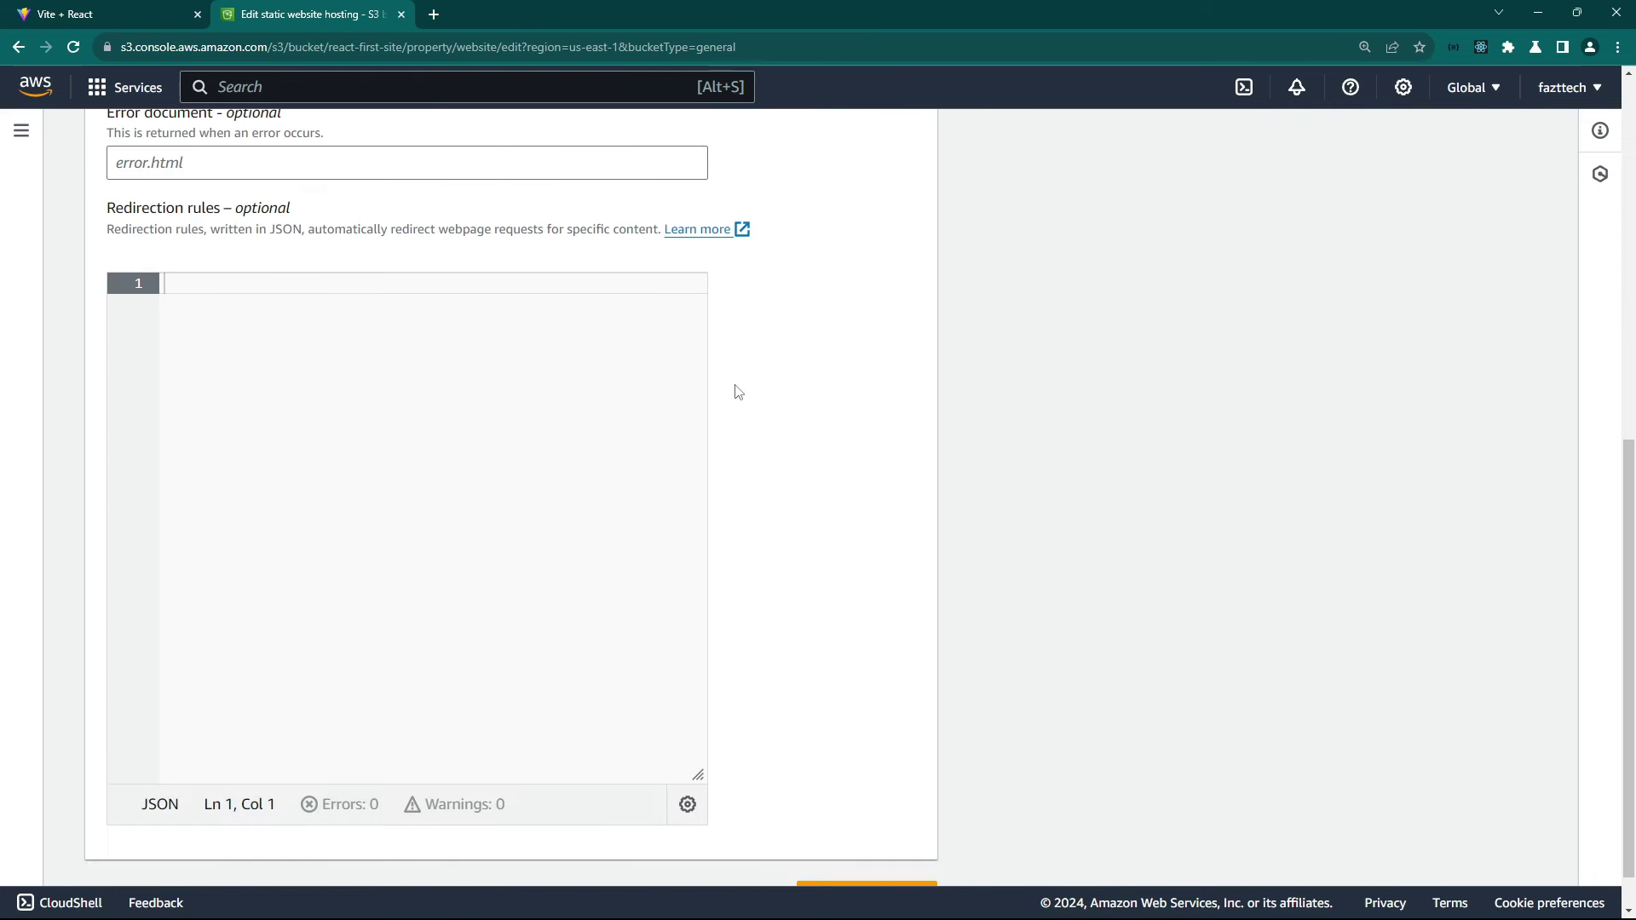
scroll(738, 392, down, 1)
scroll(742, 585, up, 3)
scroll(742, 585, down, 3)
click(848, 856)
Open the bucket website endpoint from the static website hosting properties in a new browser tab.
scroll(825, 442, down, 3)
scroll(825, 442, up, 3)
scroll(697, 395, down, 15)
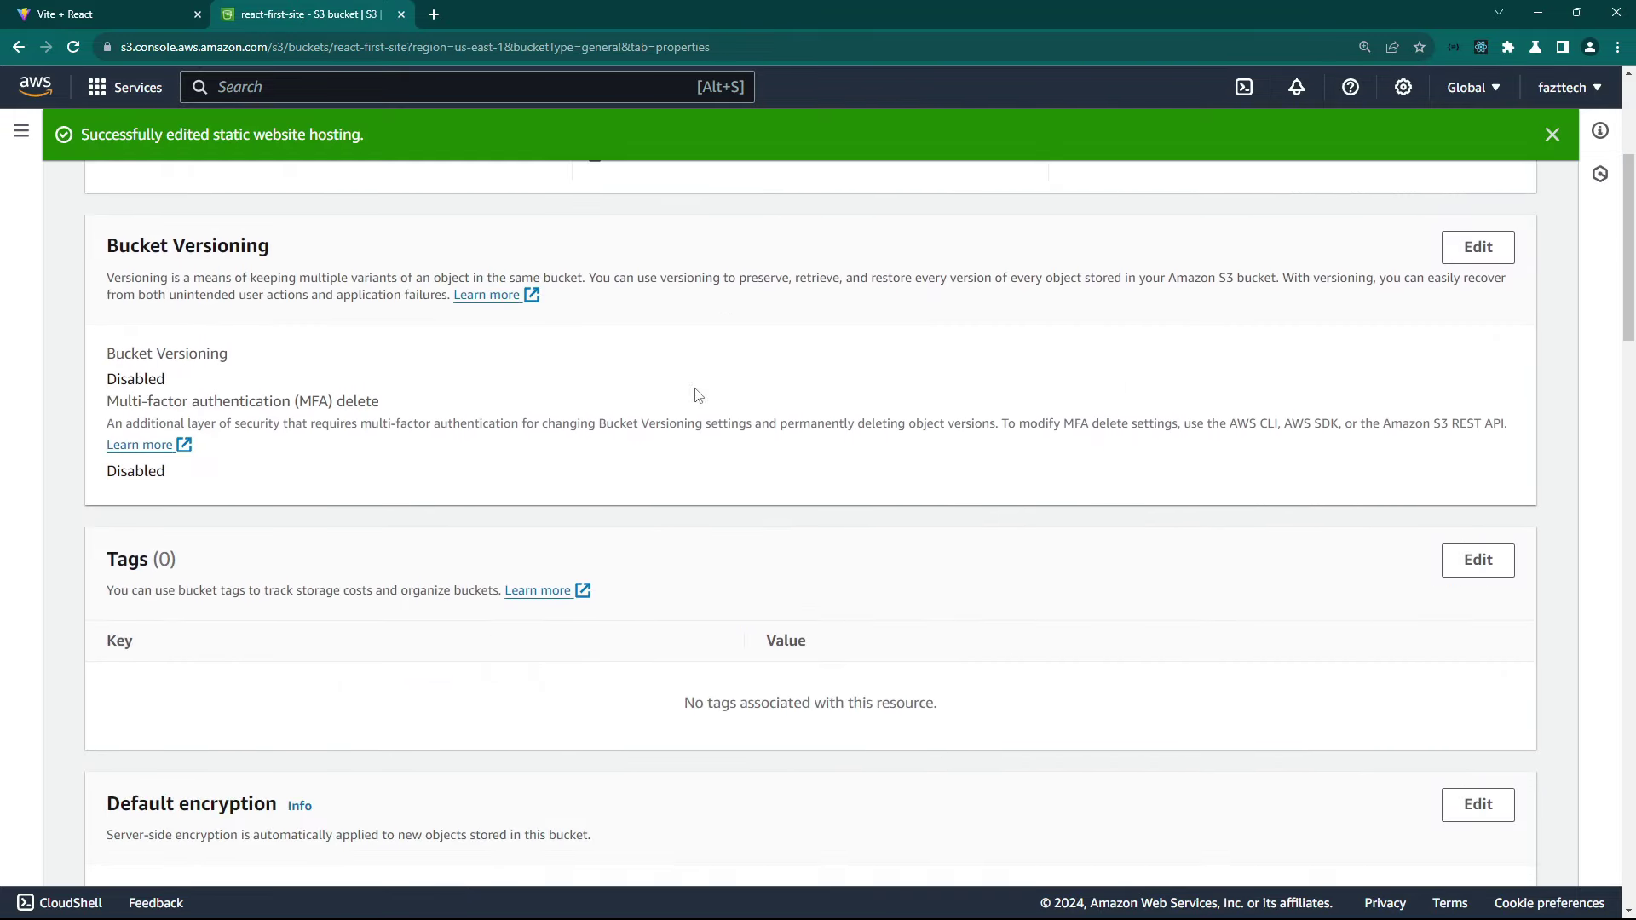
scroll(697, 396, down, 10)
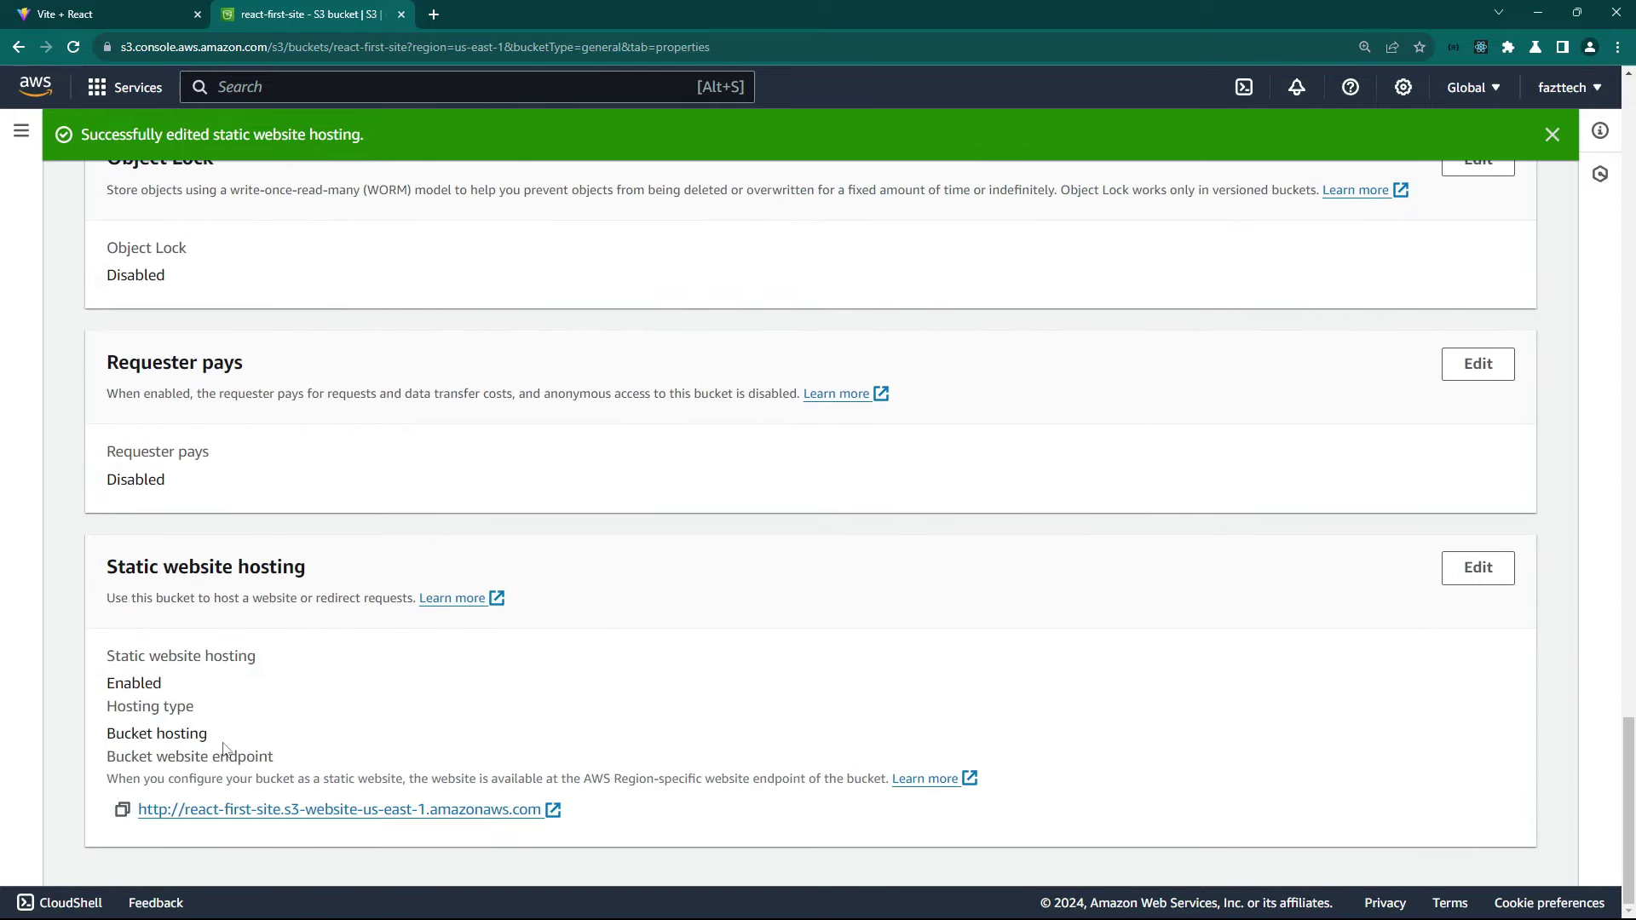
middle_click(311, 825)
click(530, 13)
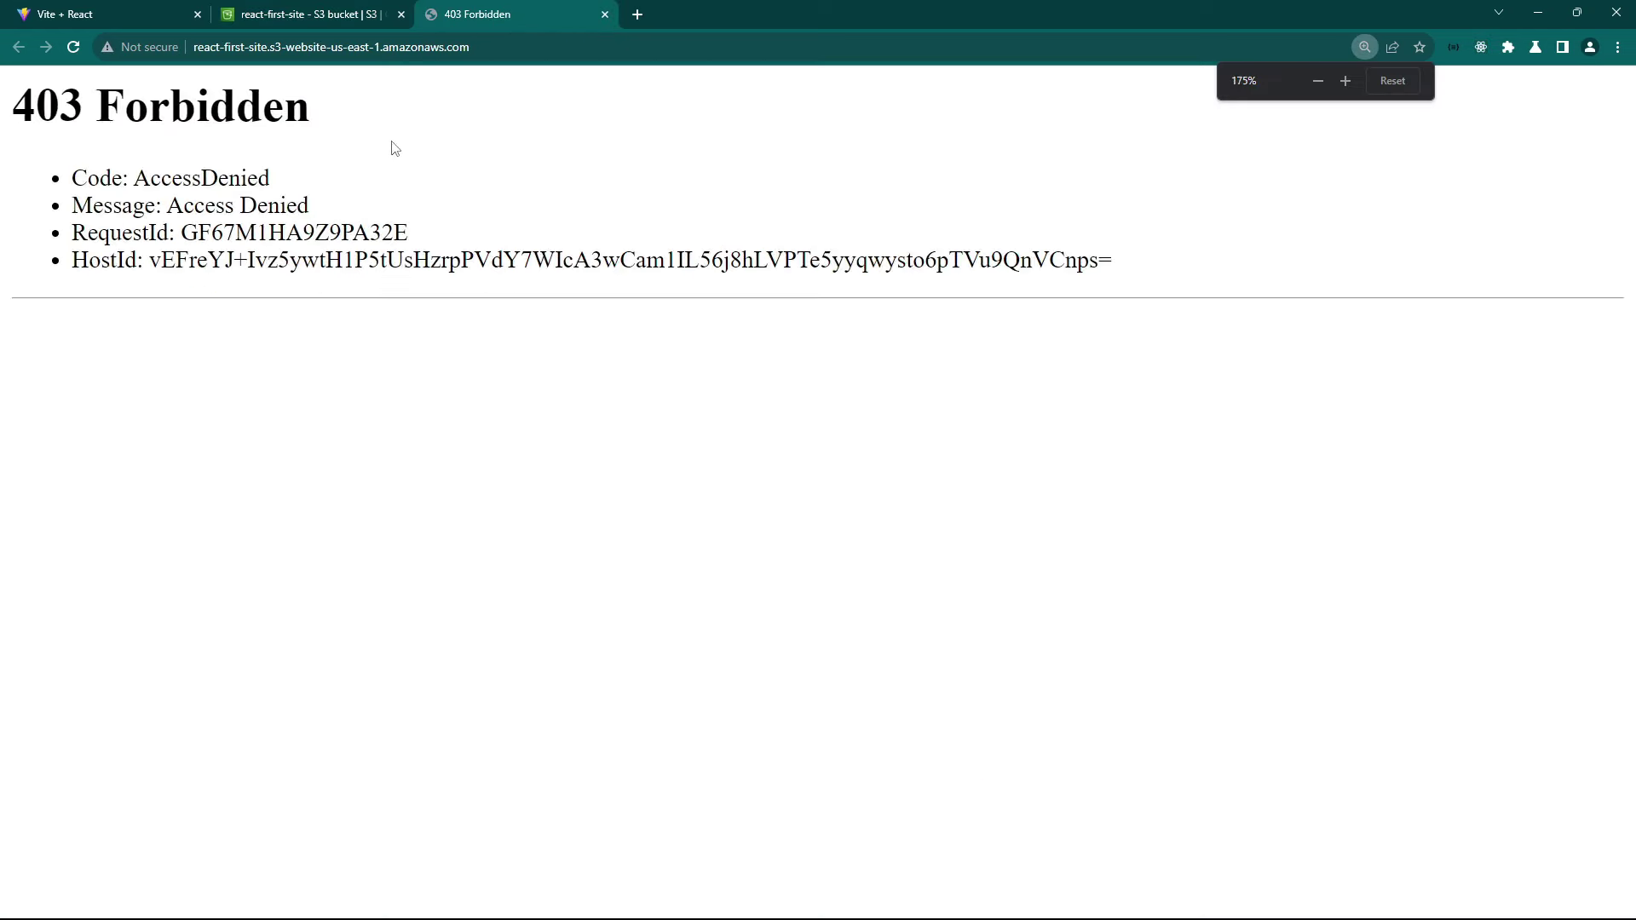
Enlarge the website endpoint page and examine its response and web address.
key(ctrl+plus)
key(ctrl+plus)
drag(17, 122, 454, 146)
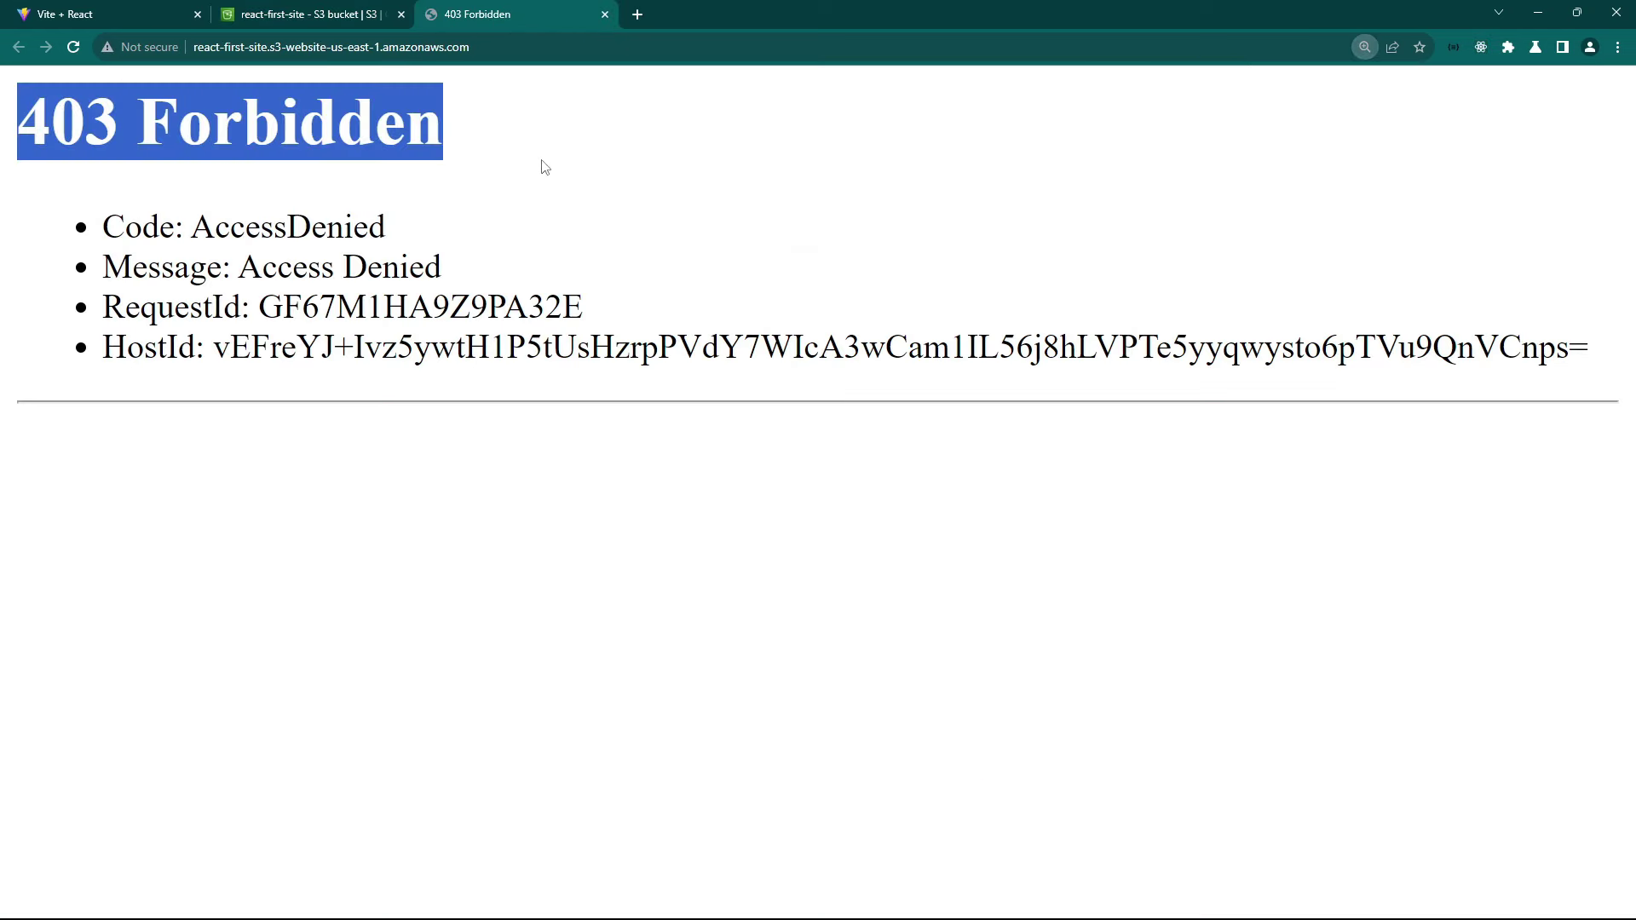
click(358, 170)
key(ctrl+l)
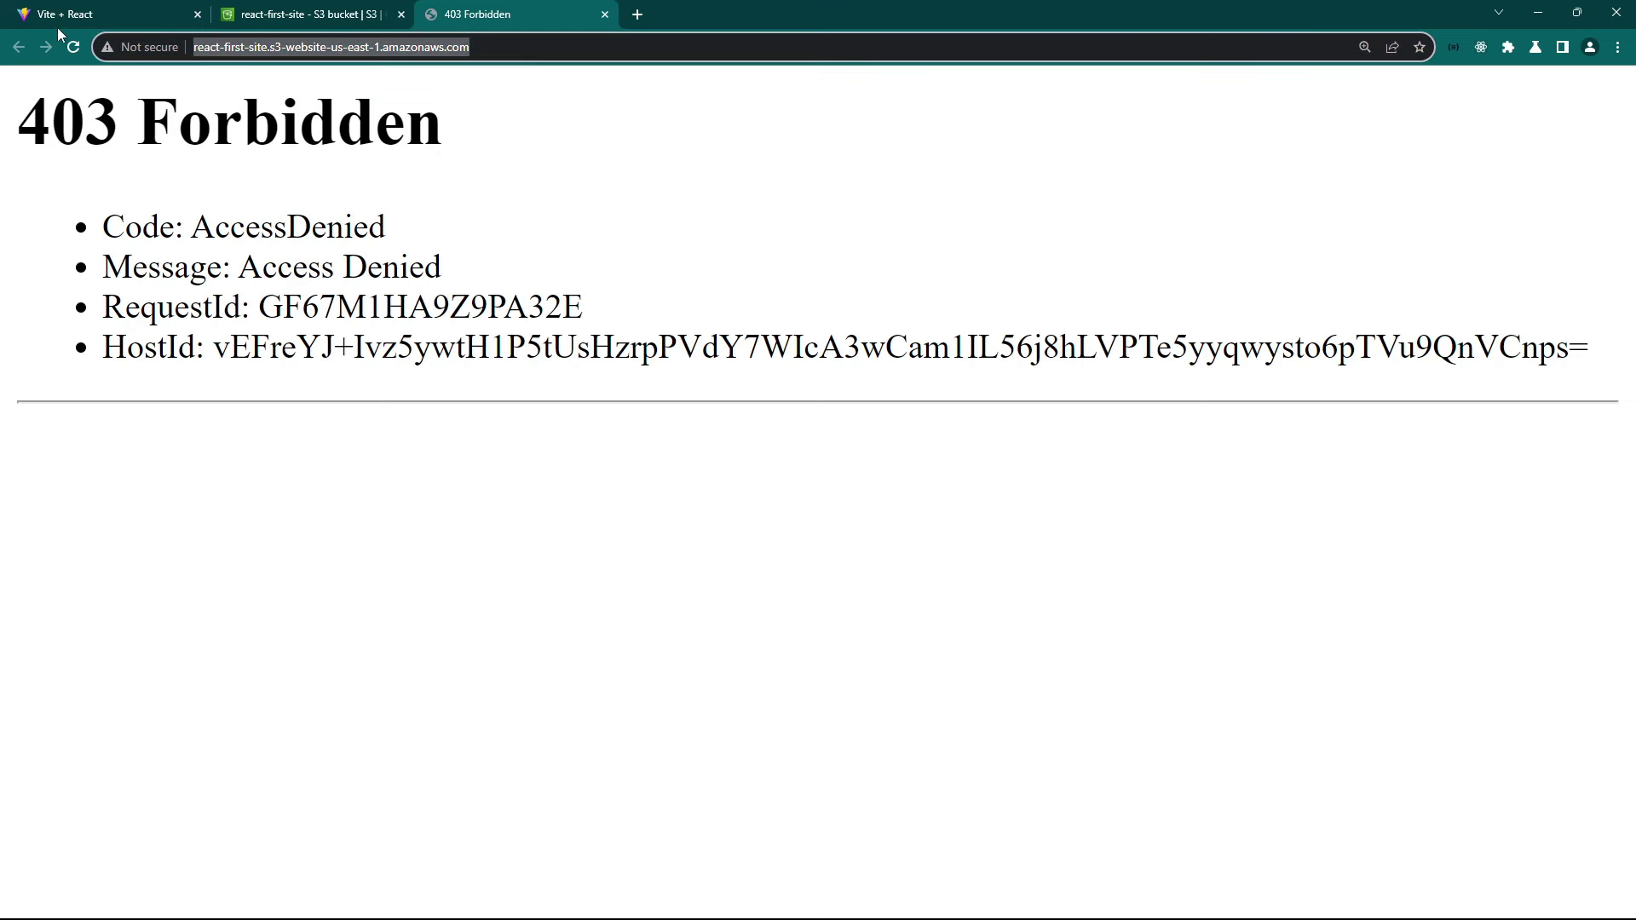
click(338, 175)
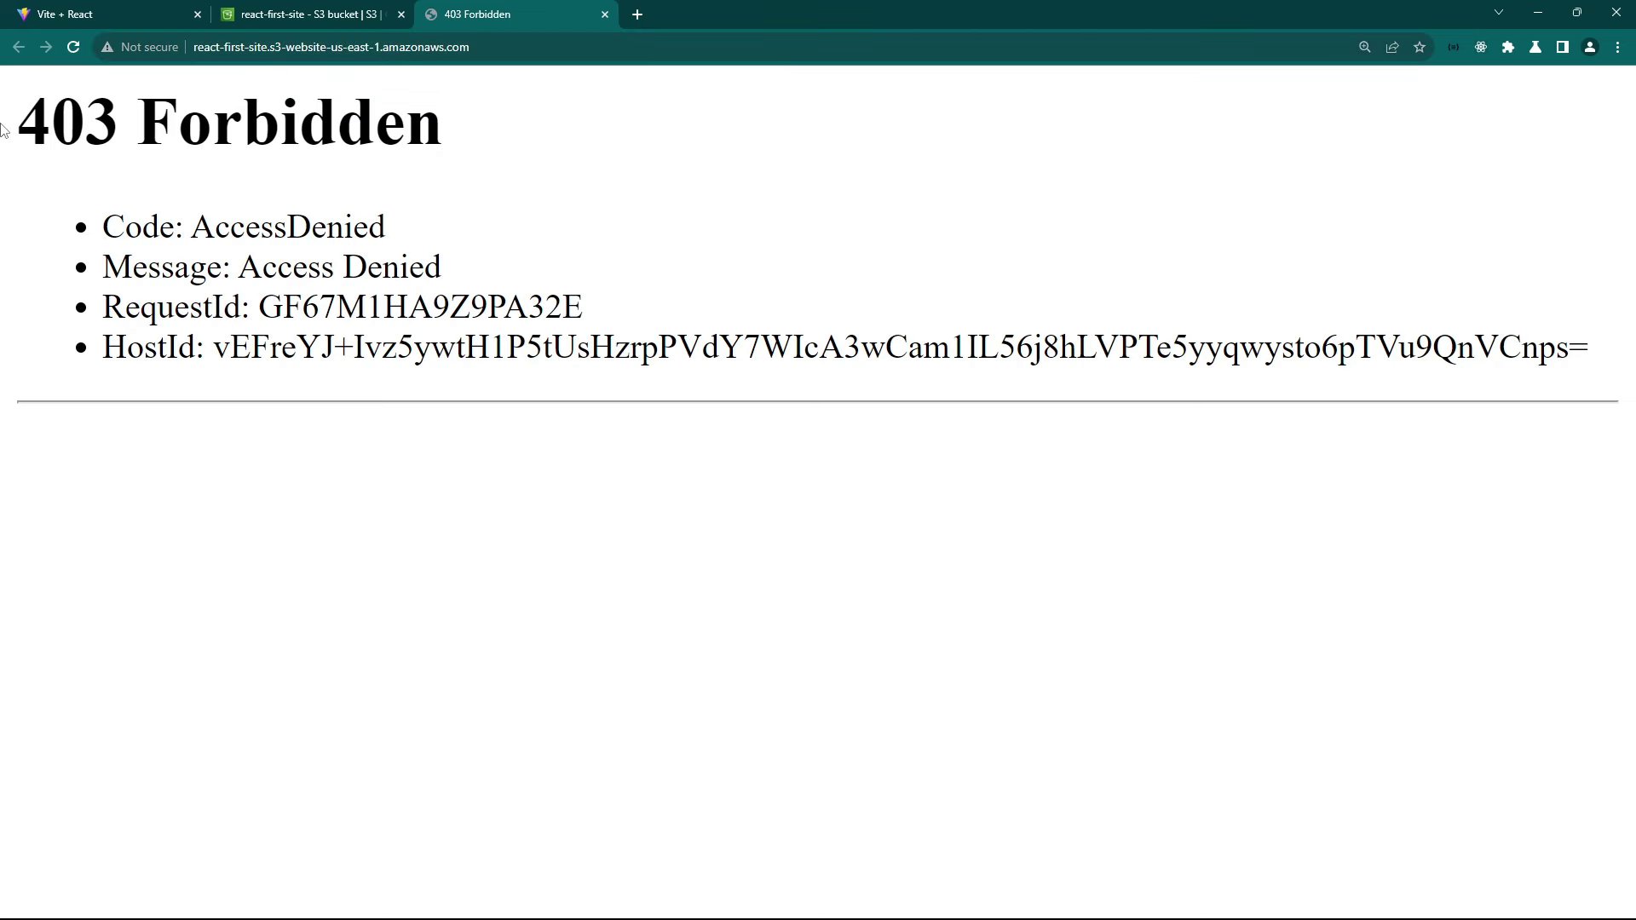
Close the website endpoint page and open the react-first-site bucket's policy for editing from its permissions.
drag(11, 127, 464, 128)
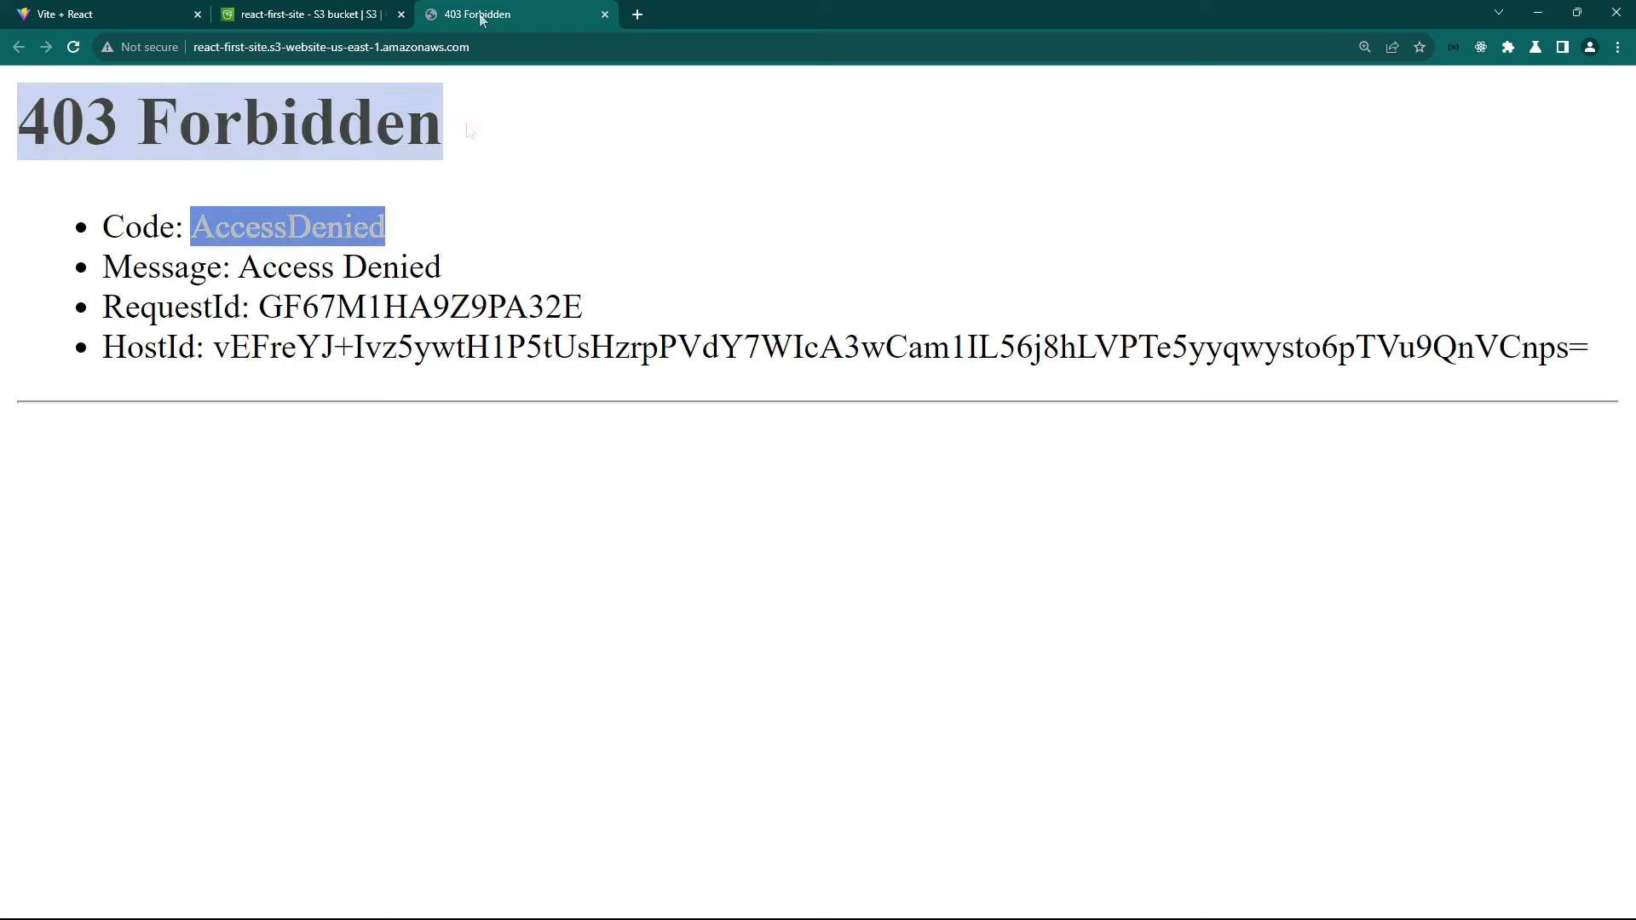
key(ctrl+w)
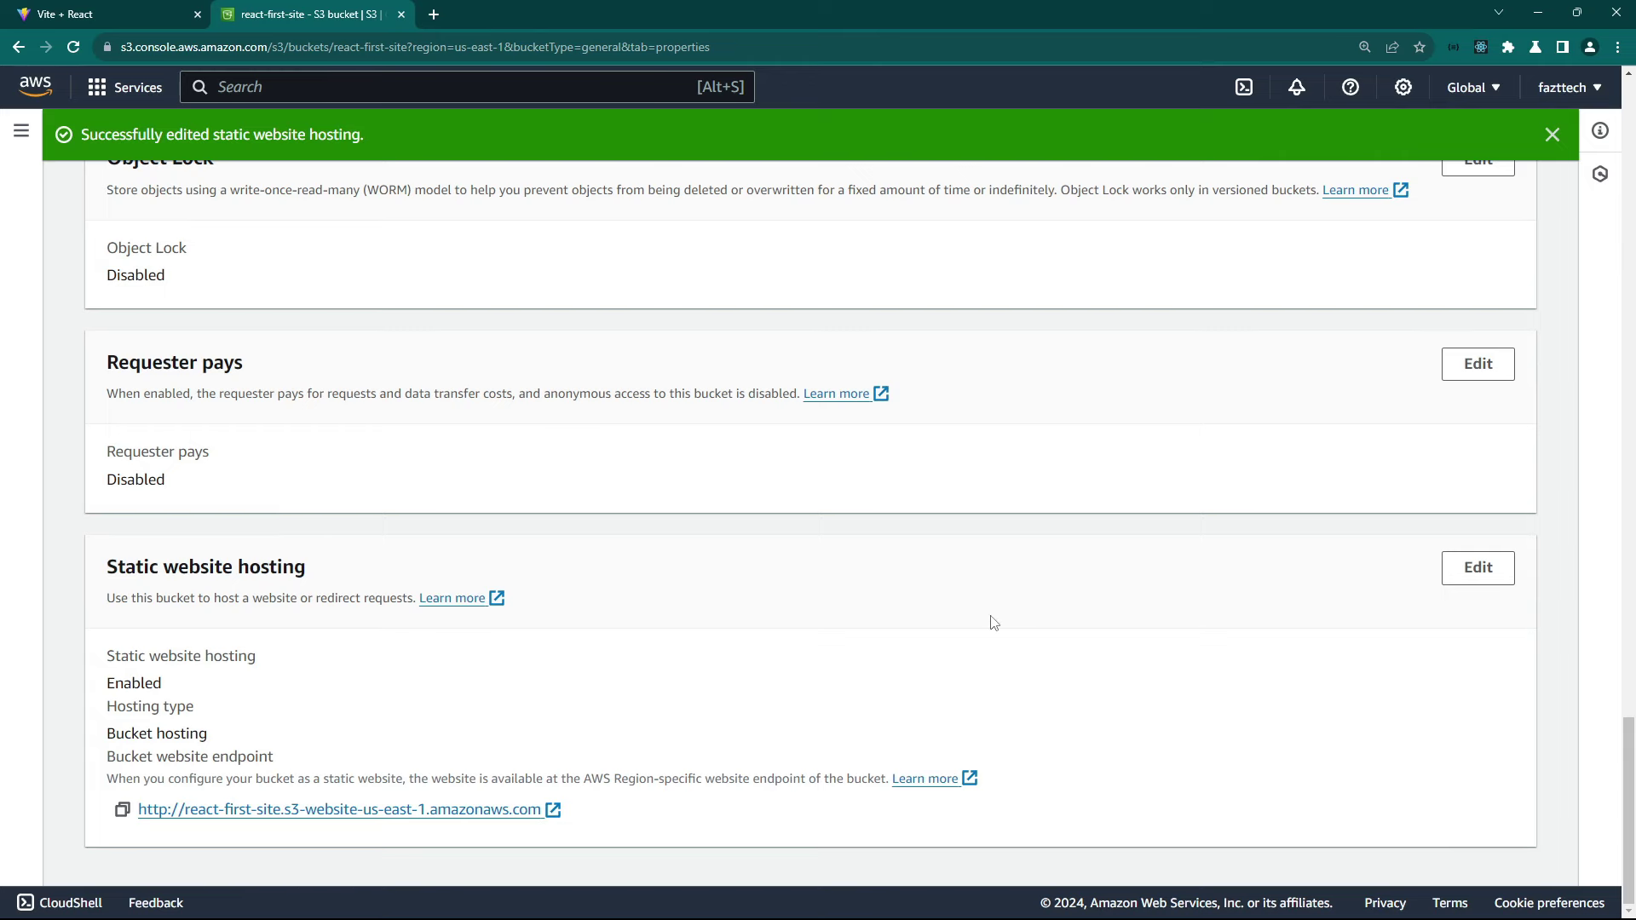
scroll(993, 622, up, 20)
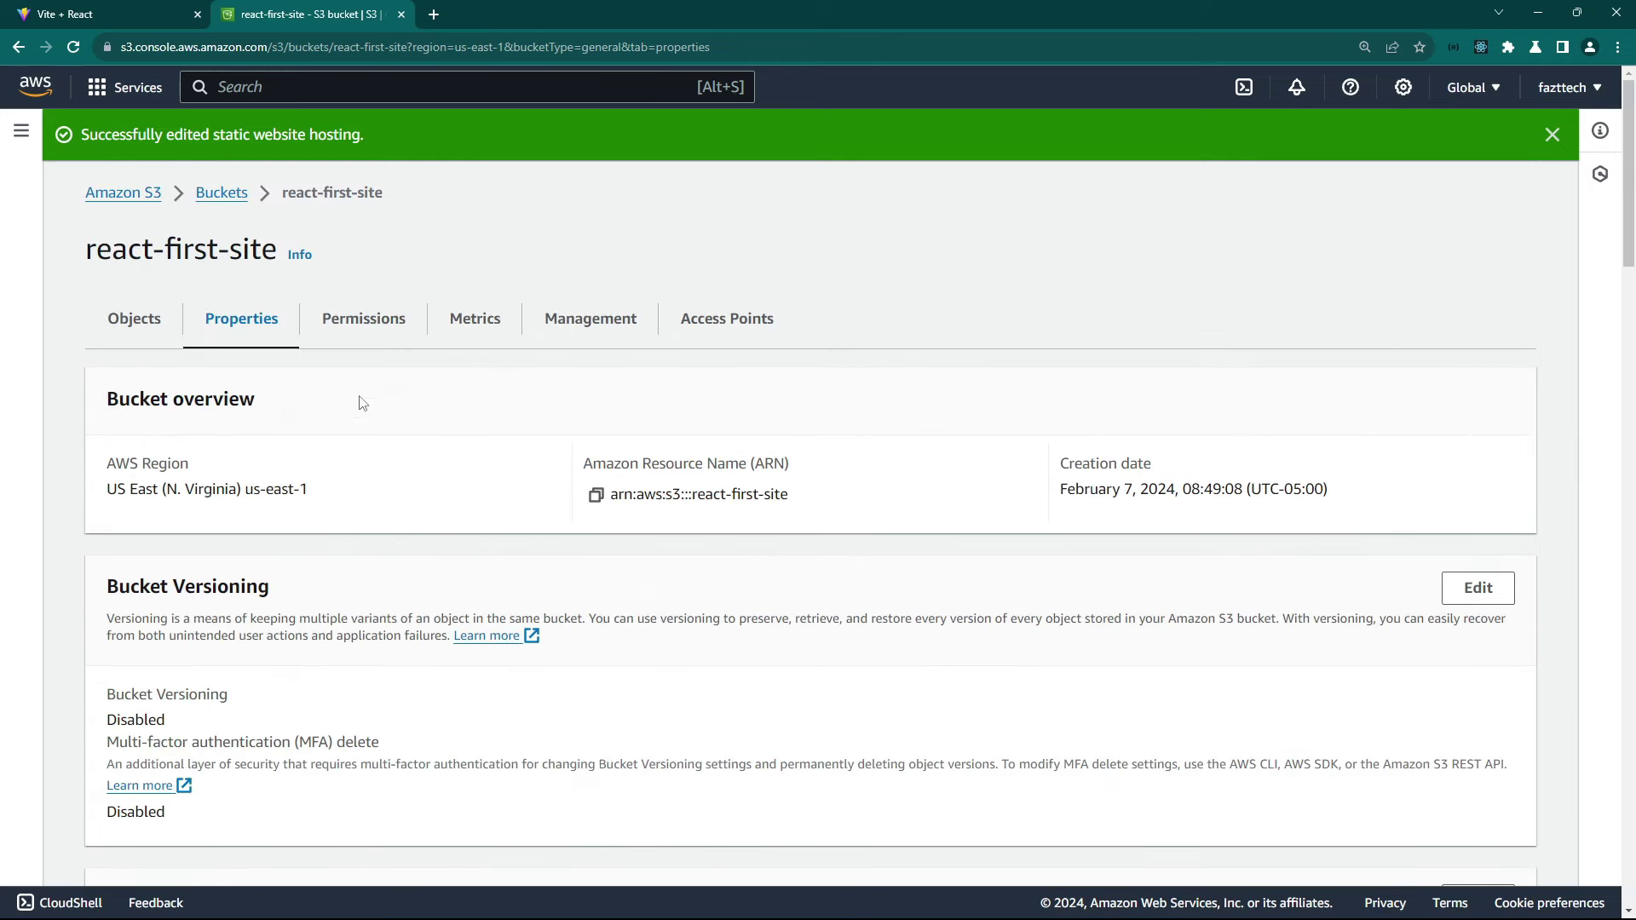
click(373, 322)
scroll(771, 364, down, 2)
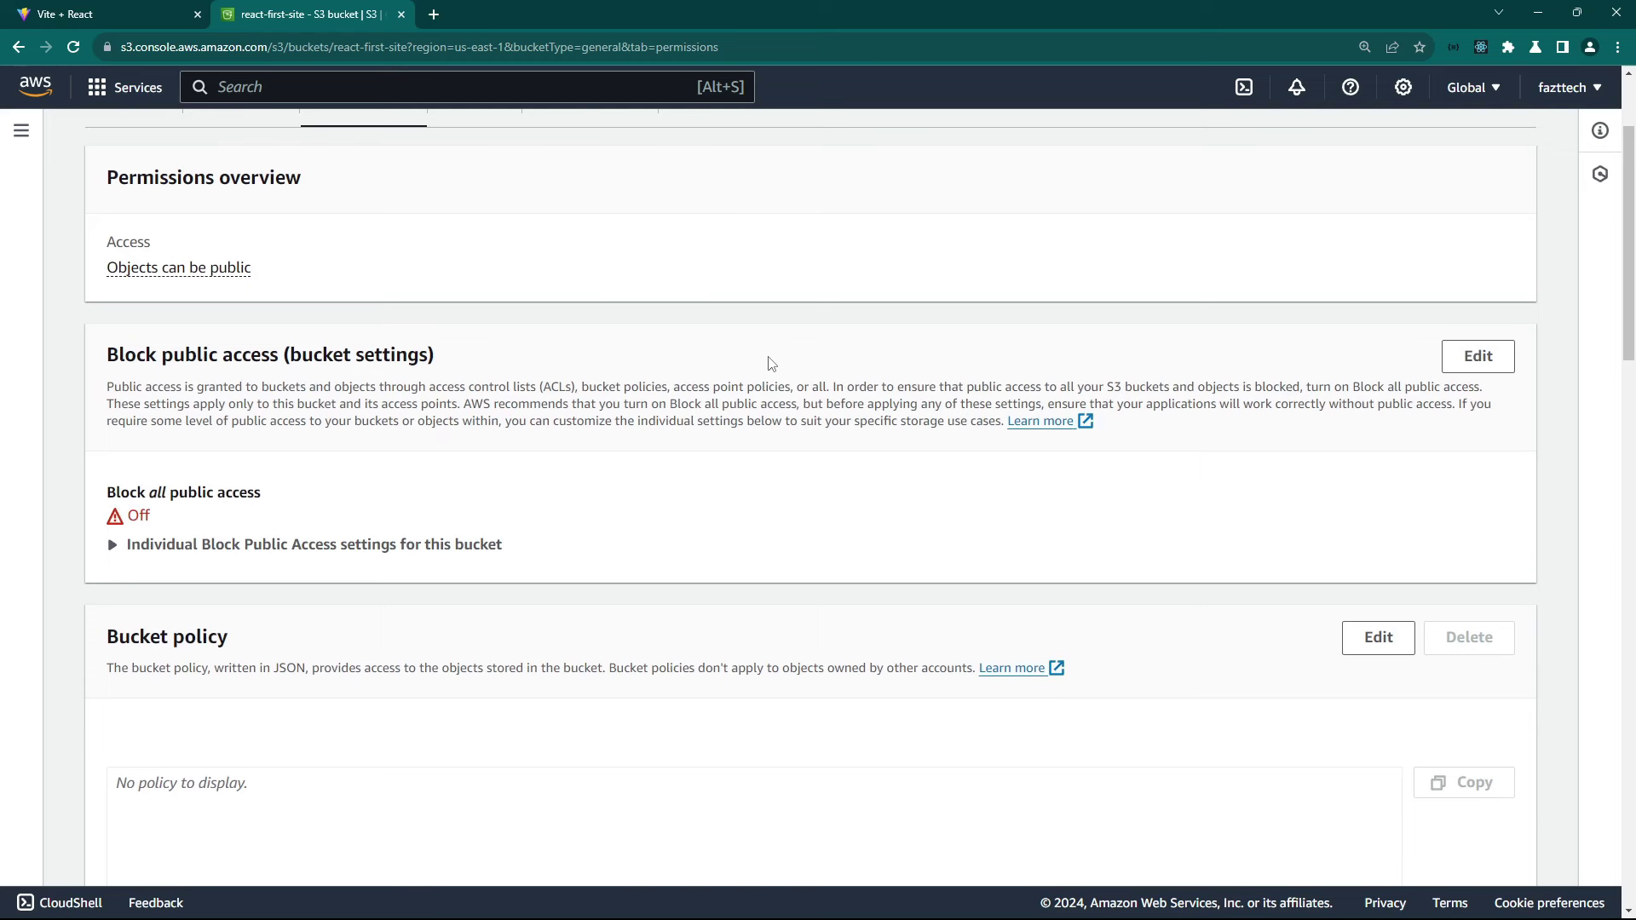
scroll(771, 364, down, 5)
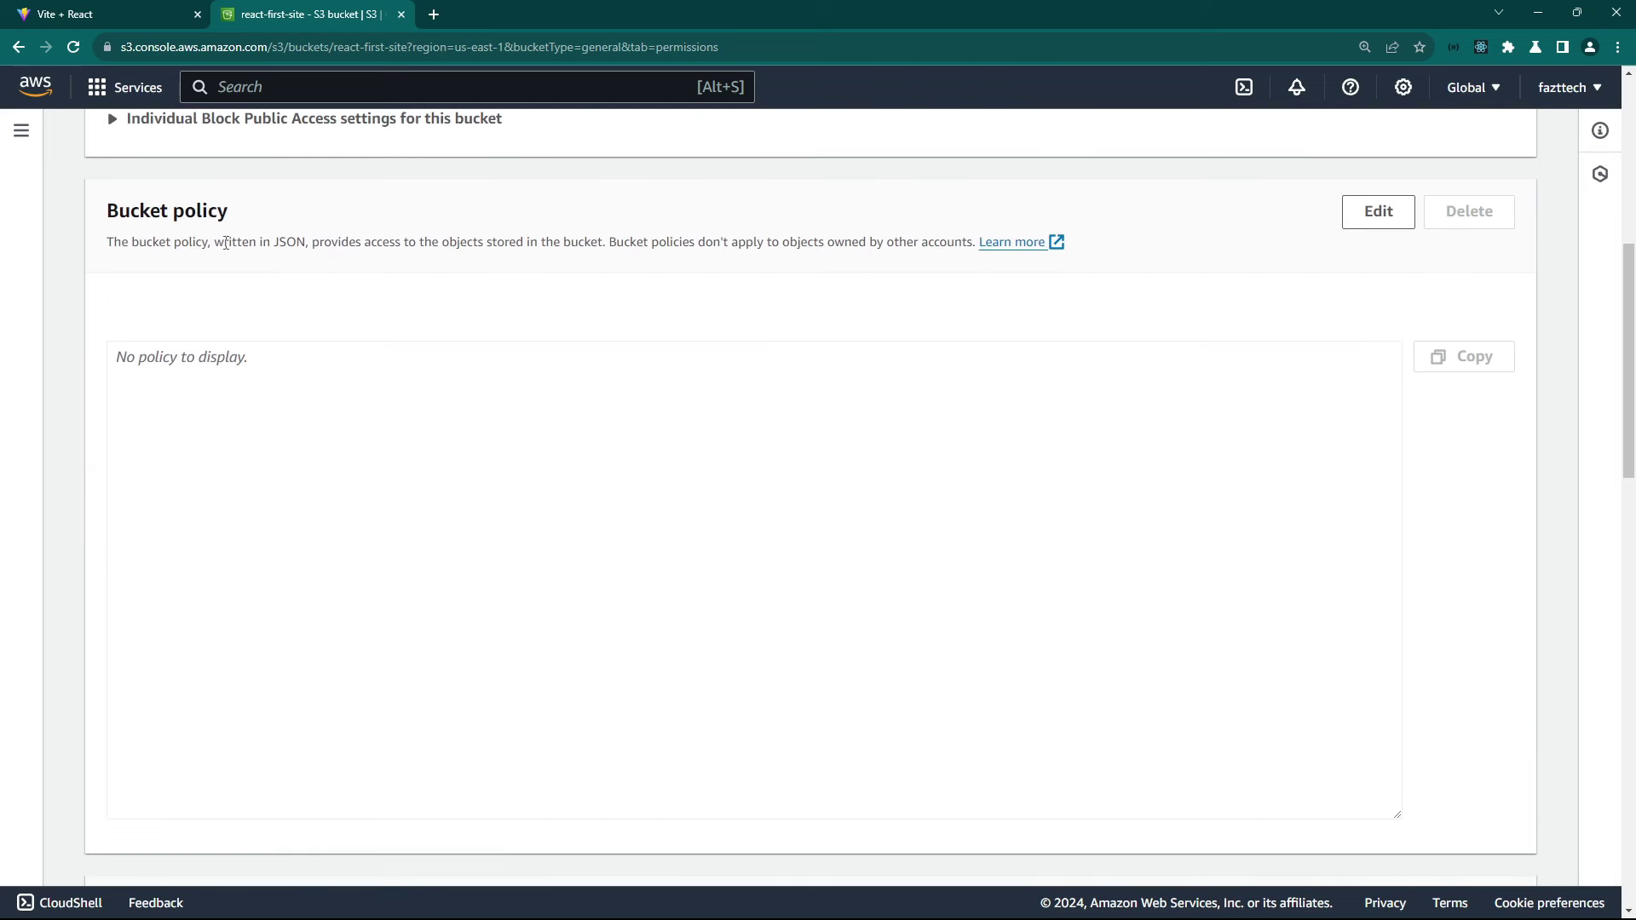
click(1378, 212)
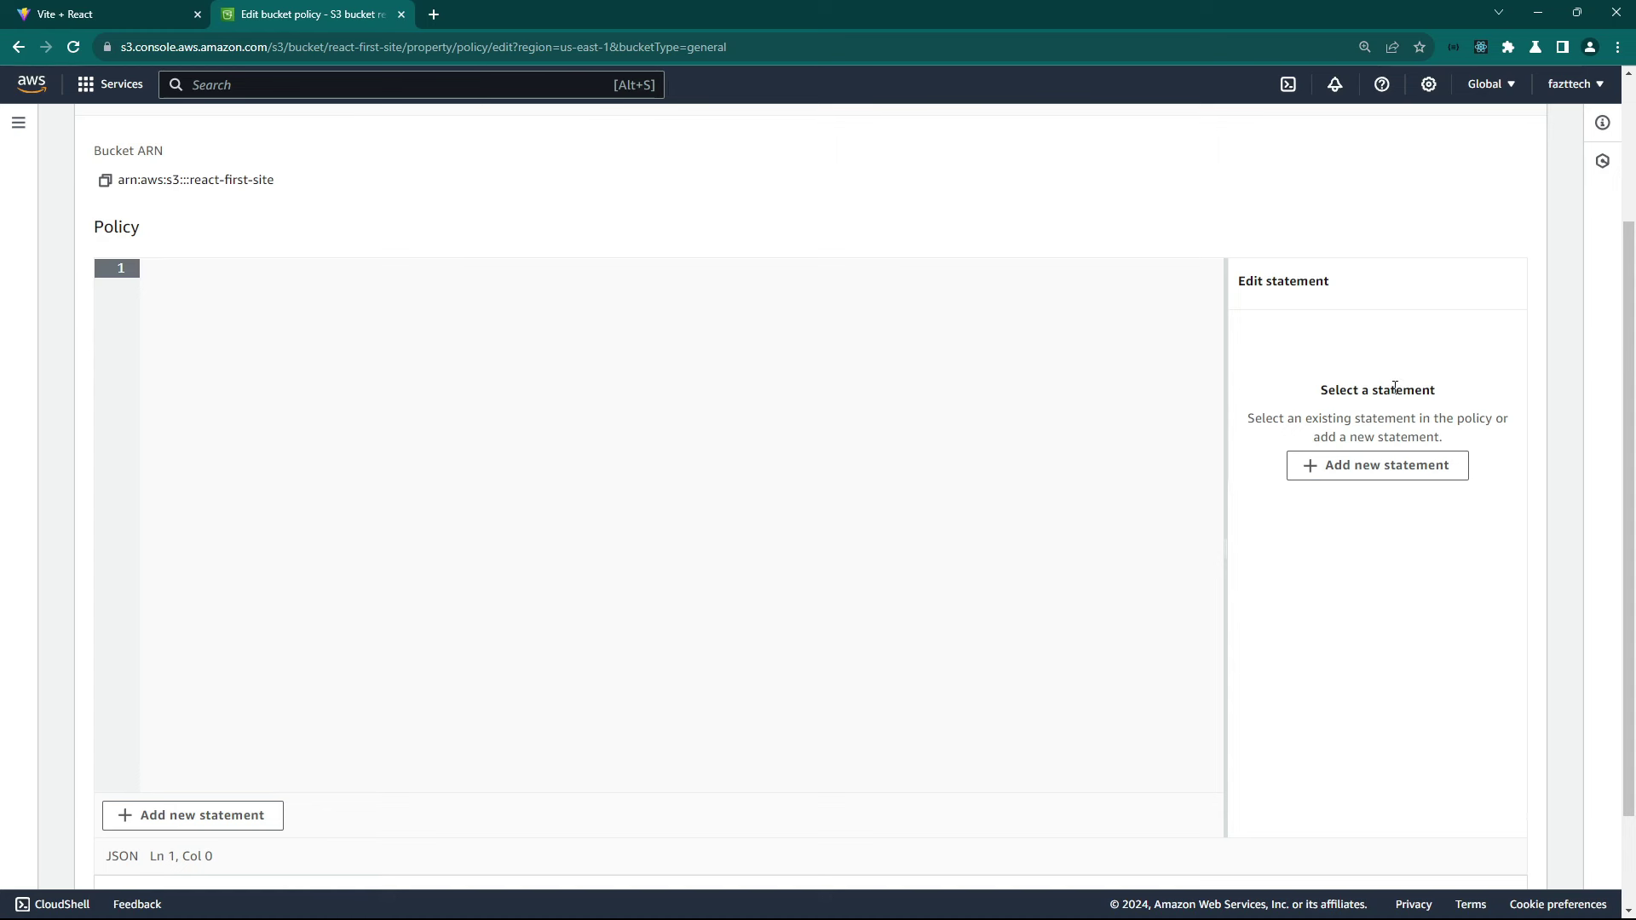
Add a new statement to the empty bucket policy and enlarge the policy editor page.
drag(1321, 390, 1440, 401)
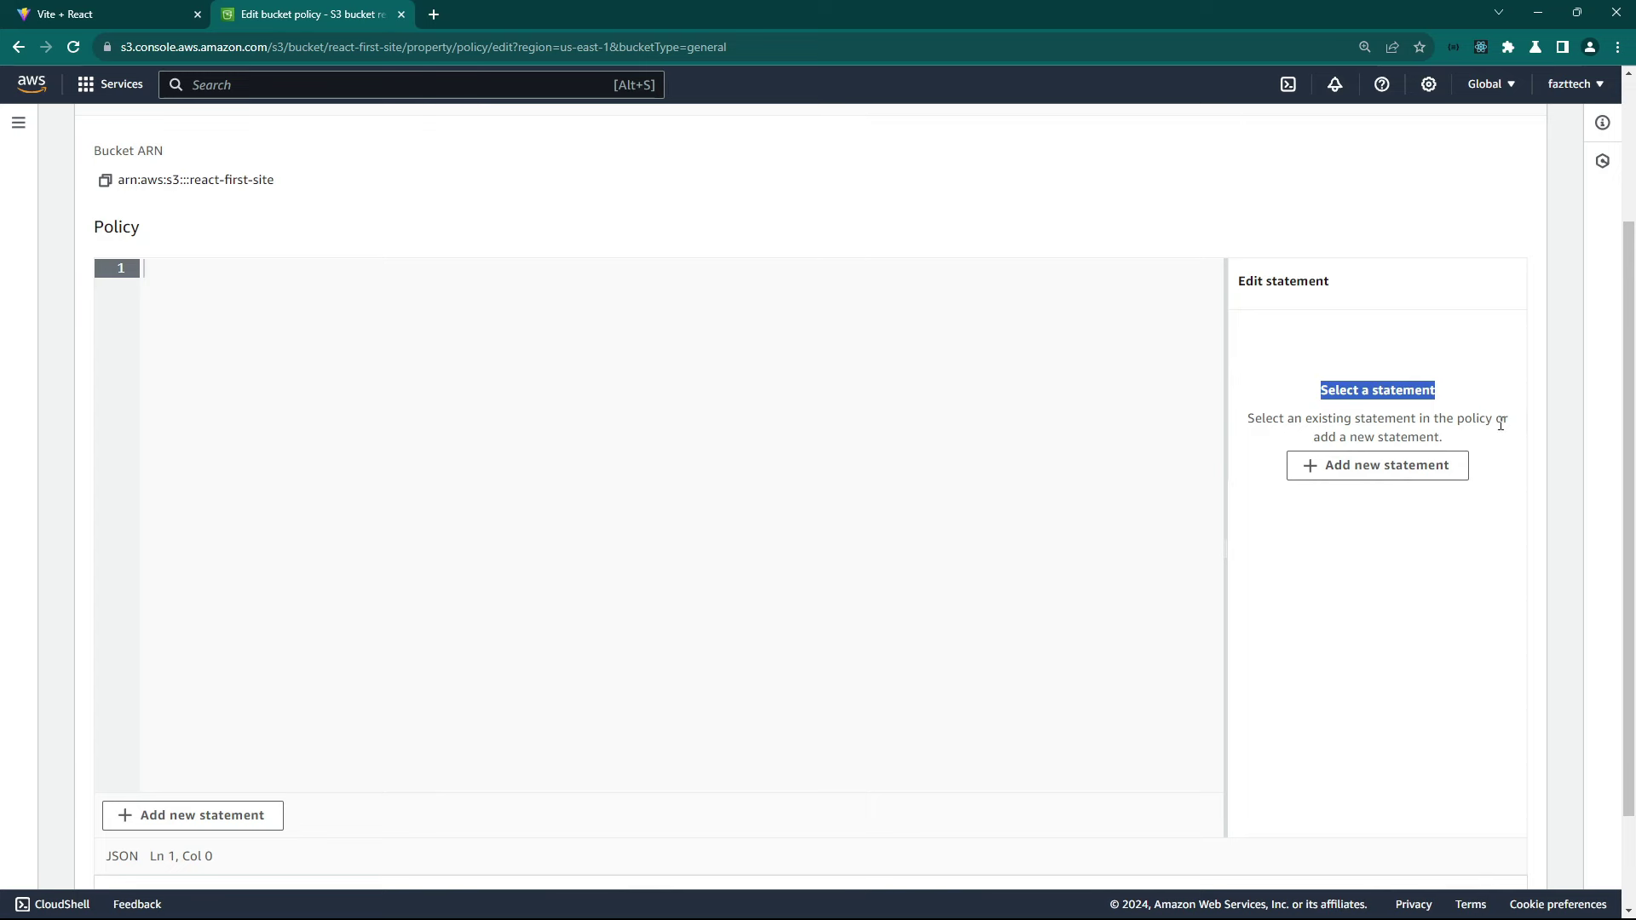
click(1318, 477)
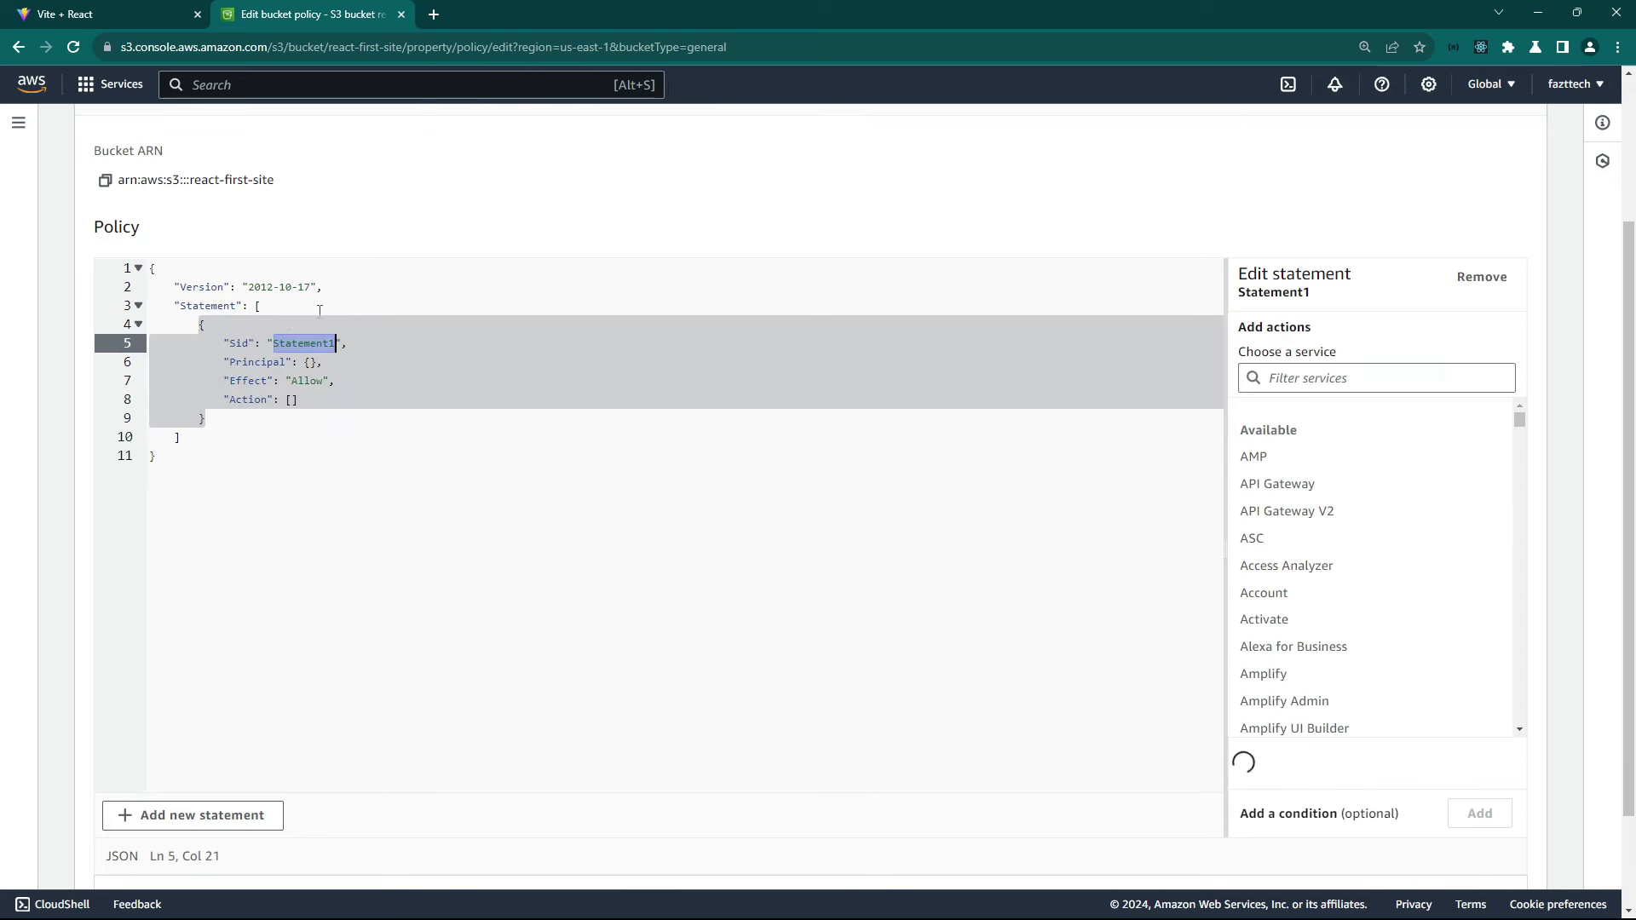
key(ctrl+plus)
key(ctrl+plus)
key(ctrl+plus)
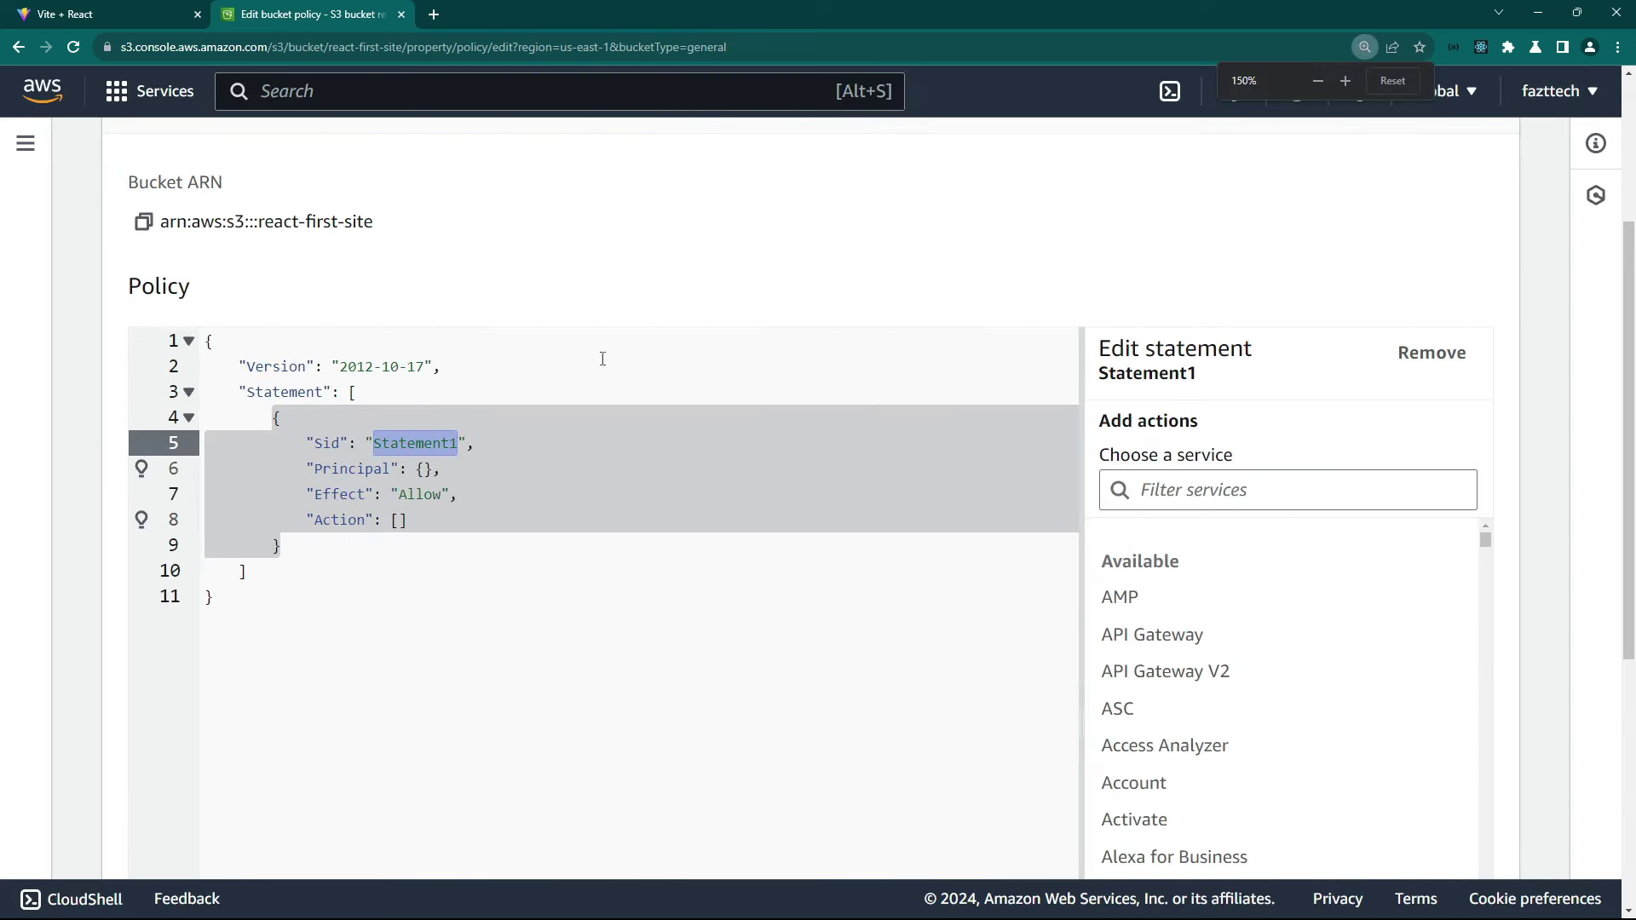
Filter the services by "s3" and choose S3 as the service for the new statement's actions.
scroll(1199, 281, down, 2)
scroll(1089, 317, up, 1)
click(1211, 315)
text(s3)
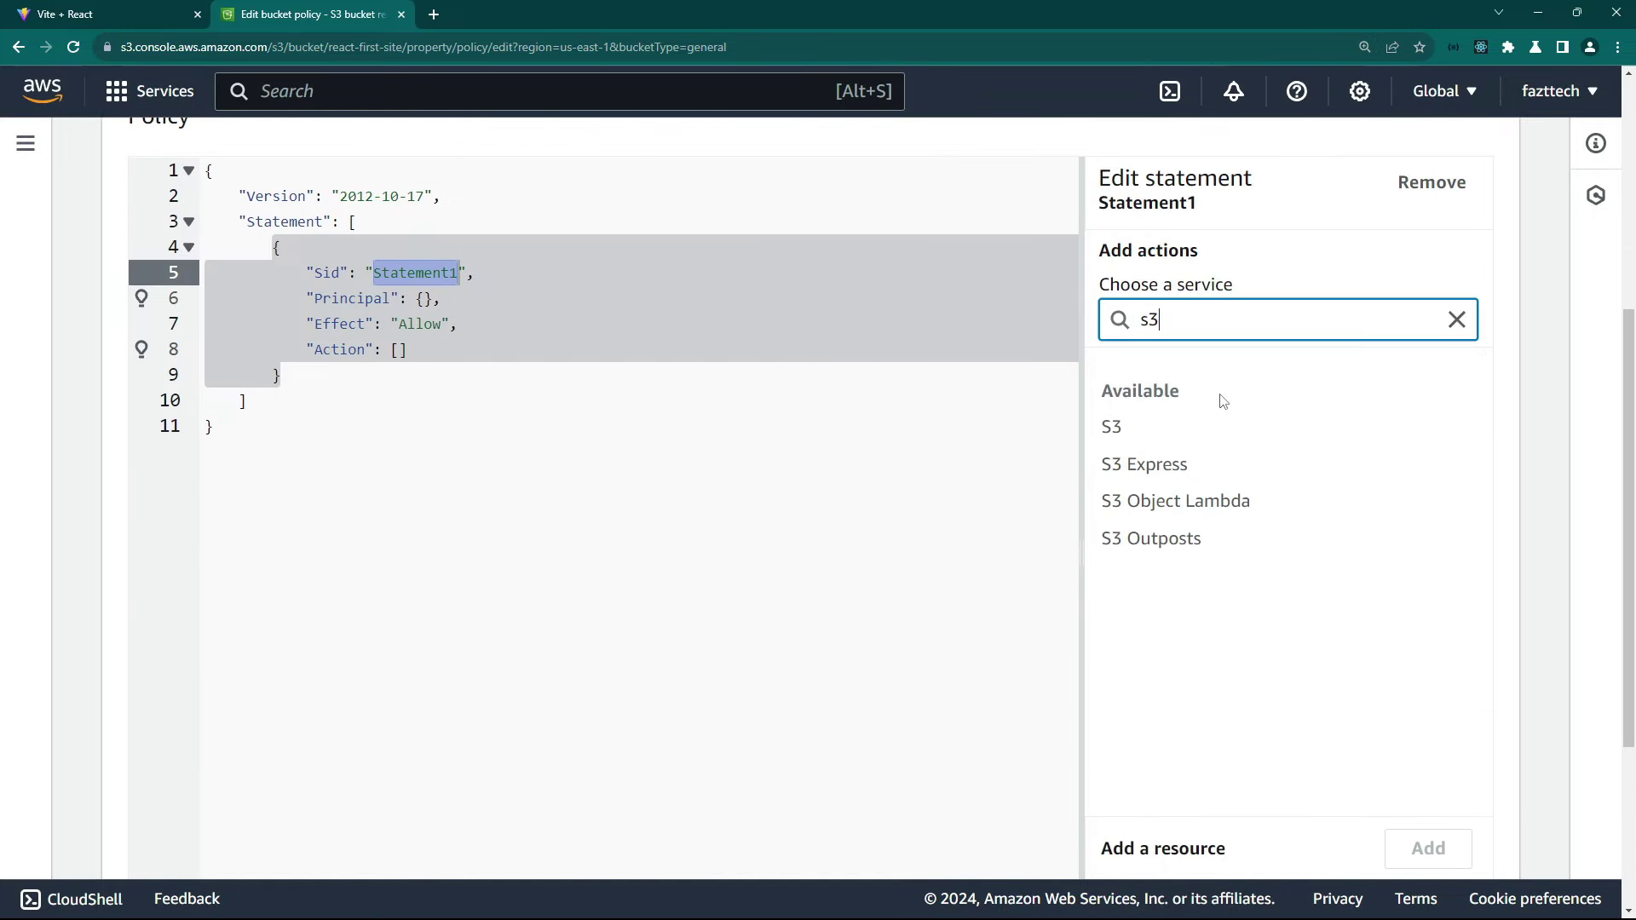
click(1126, 443)
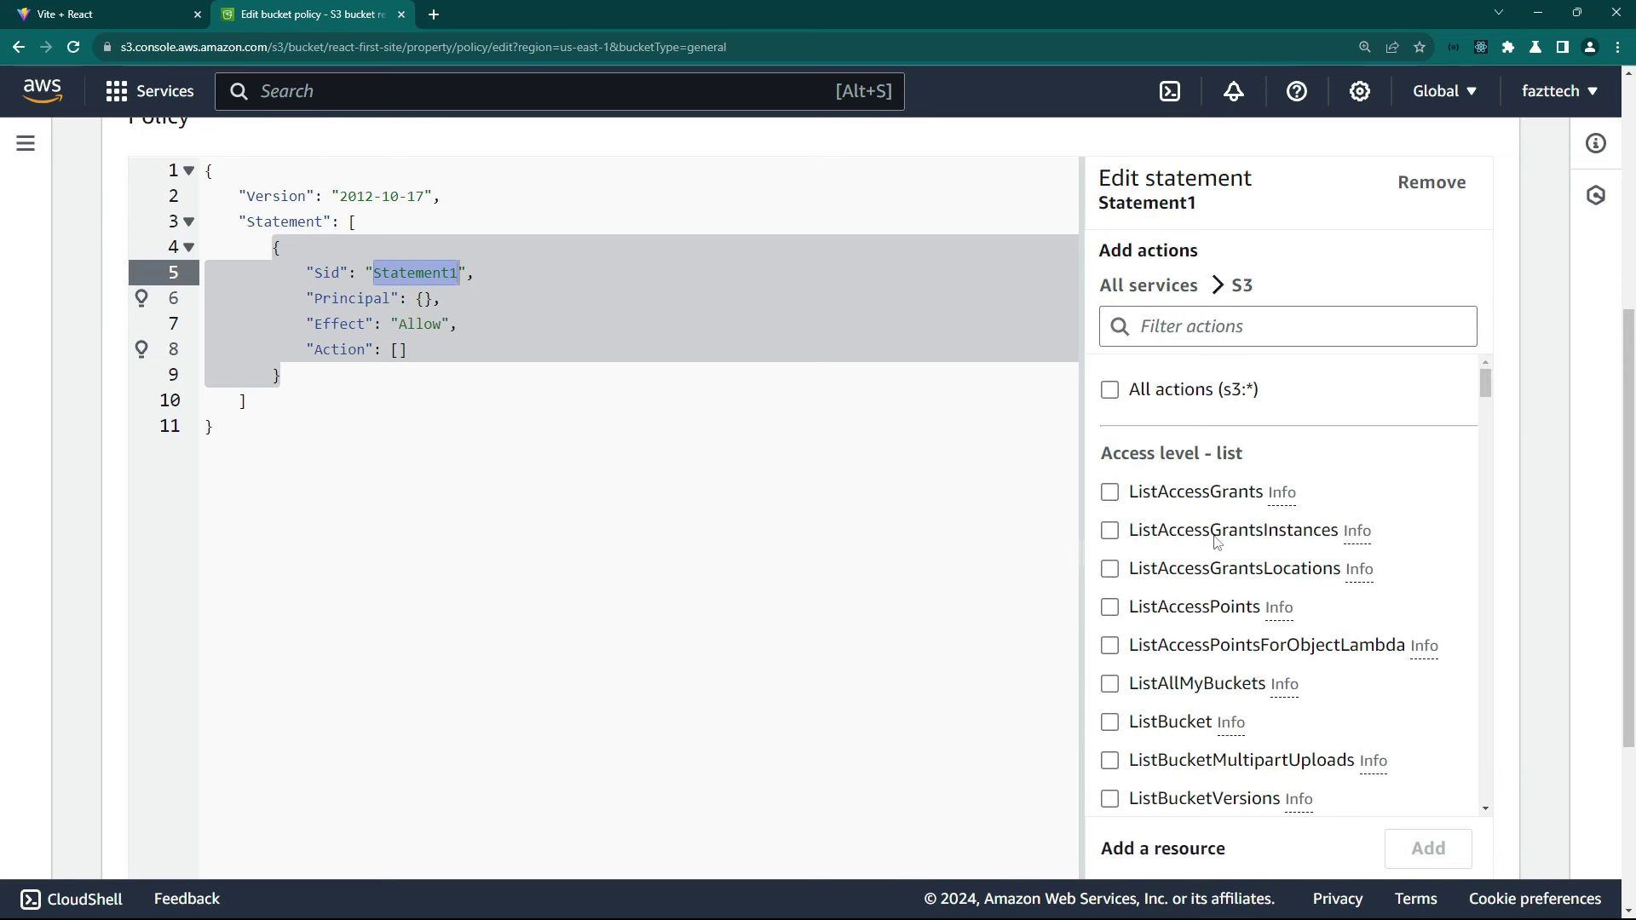
Filter the S3 actions by "getob" and allow the GetObject read action in the statement.
scroll(1220, 687, down, 2)
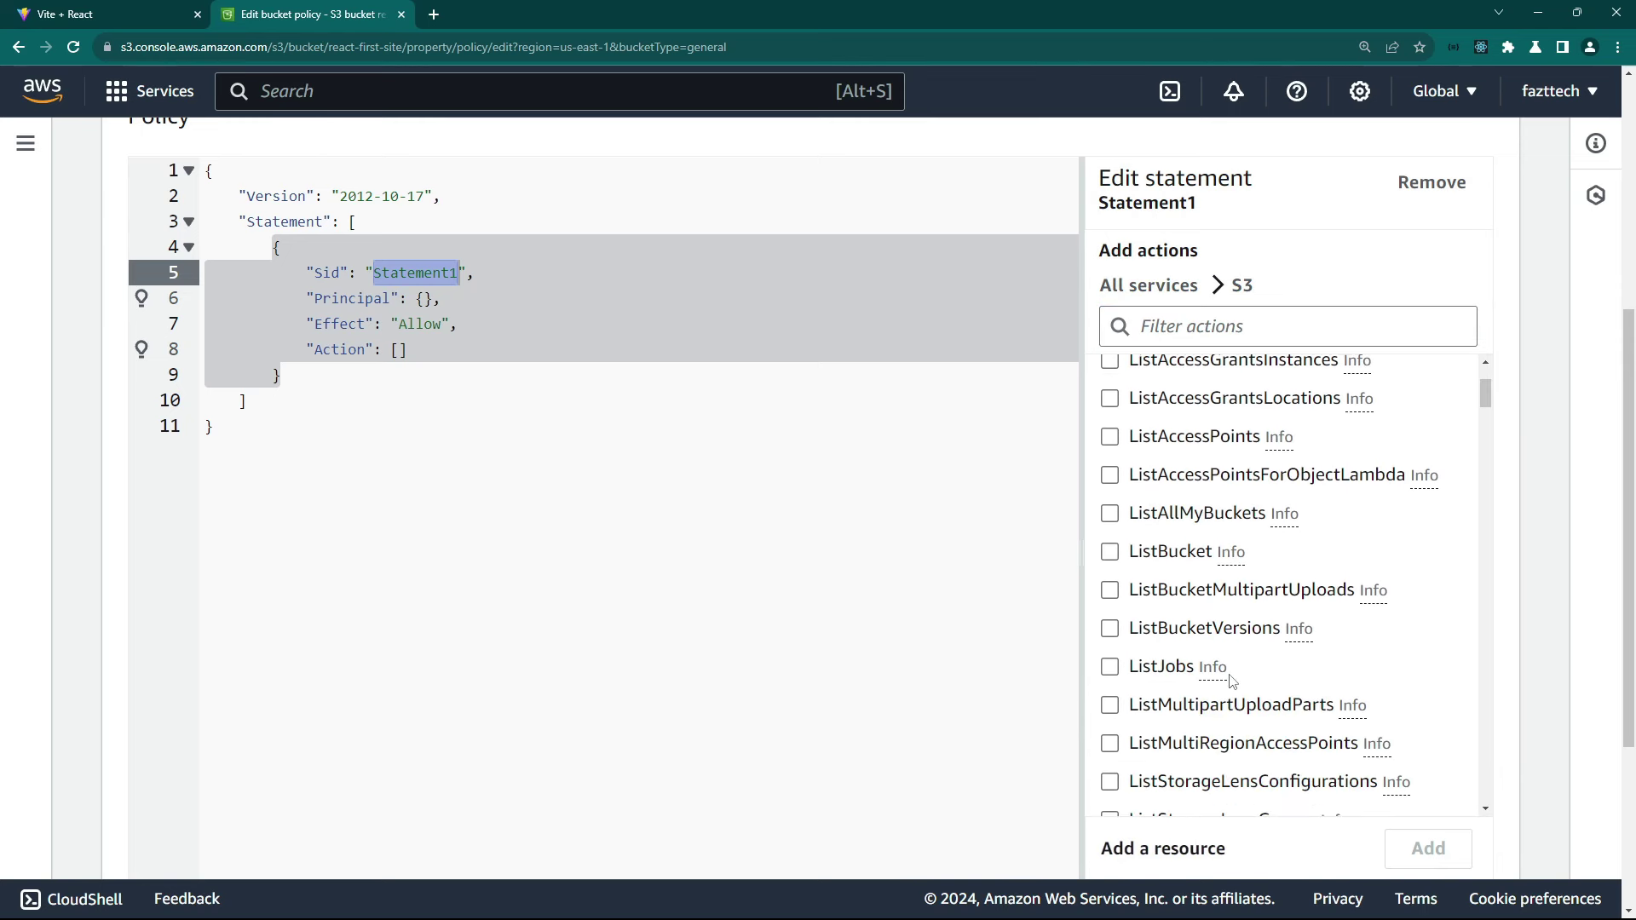
scroll(1220, 687, down, 3)
scroll(1225, 401, up, 2)
click(1263, 335)
text(getob)
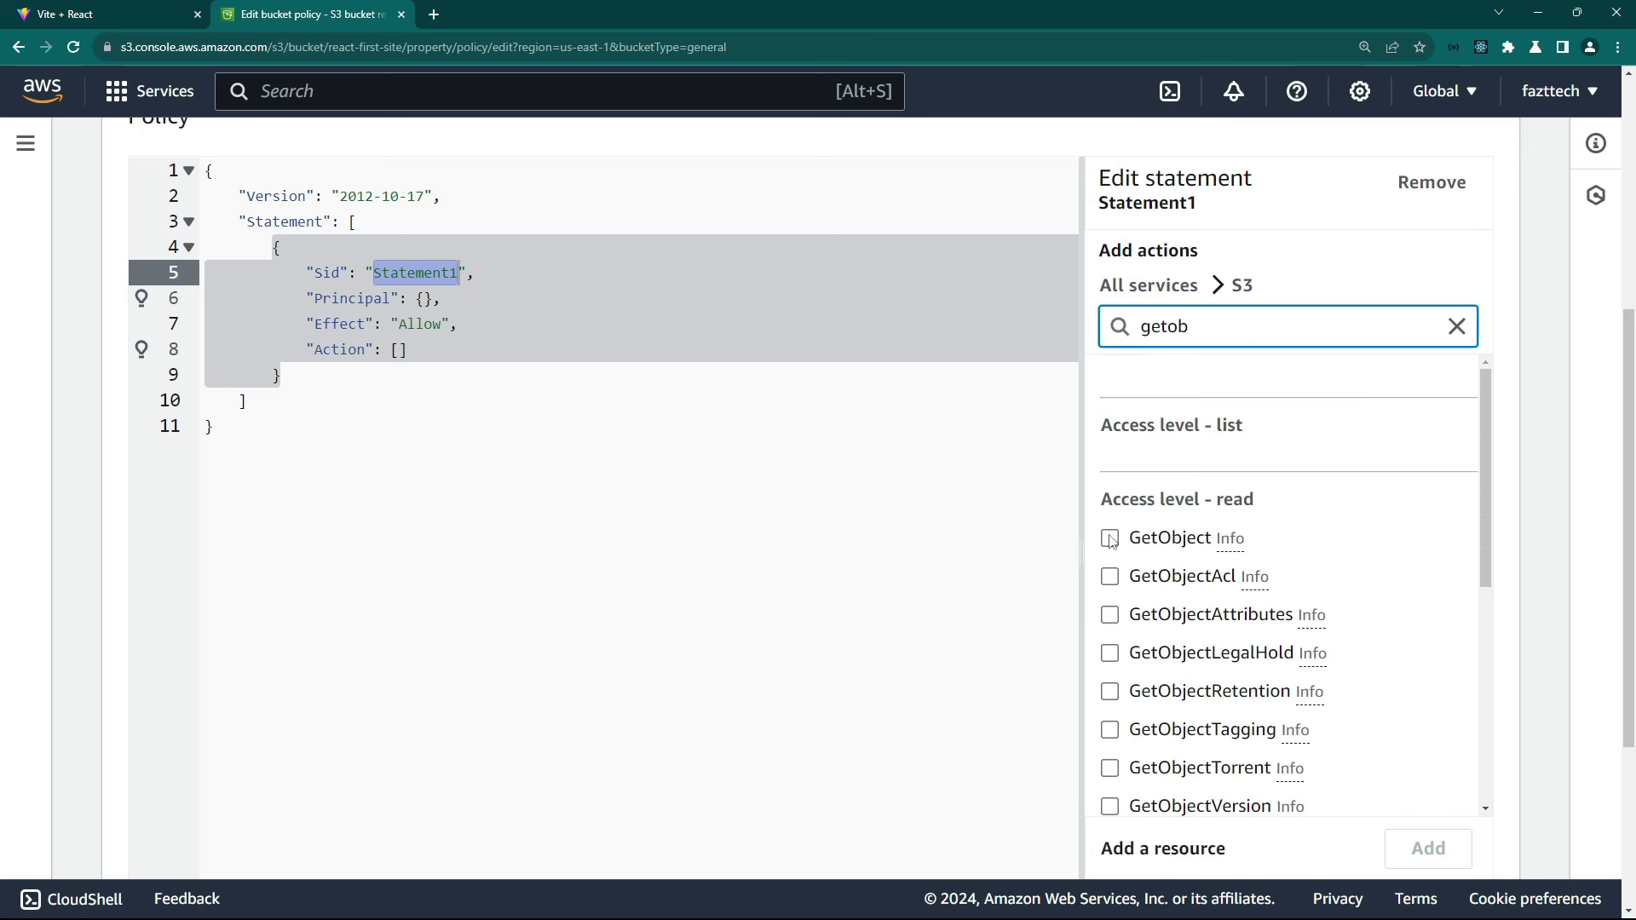
click(1110, 538)
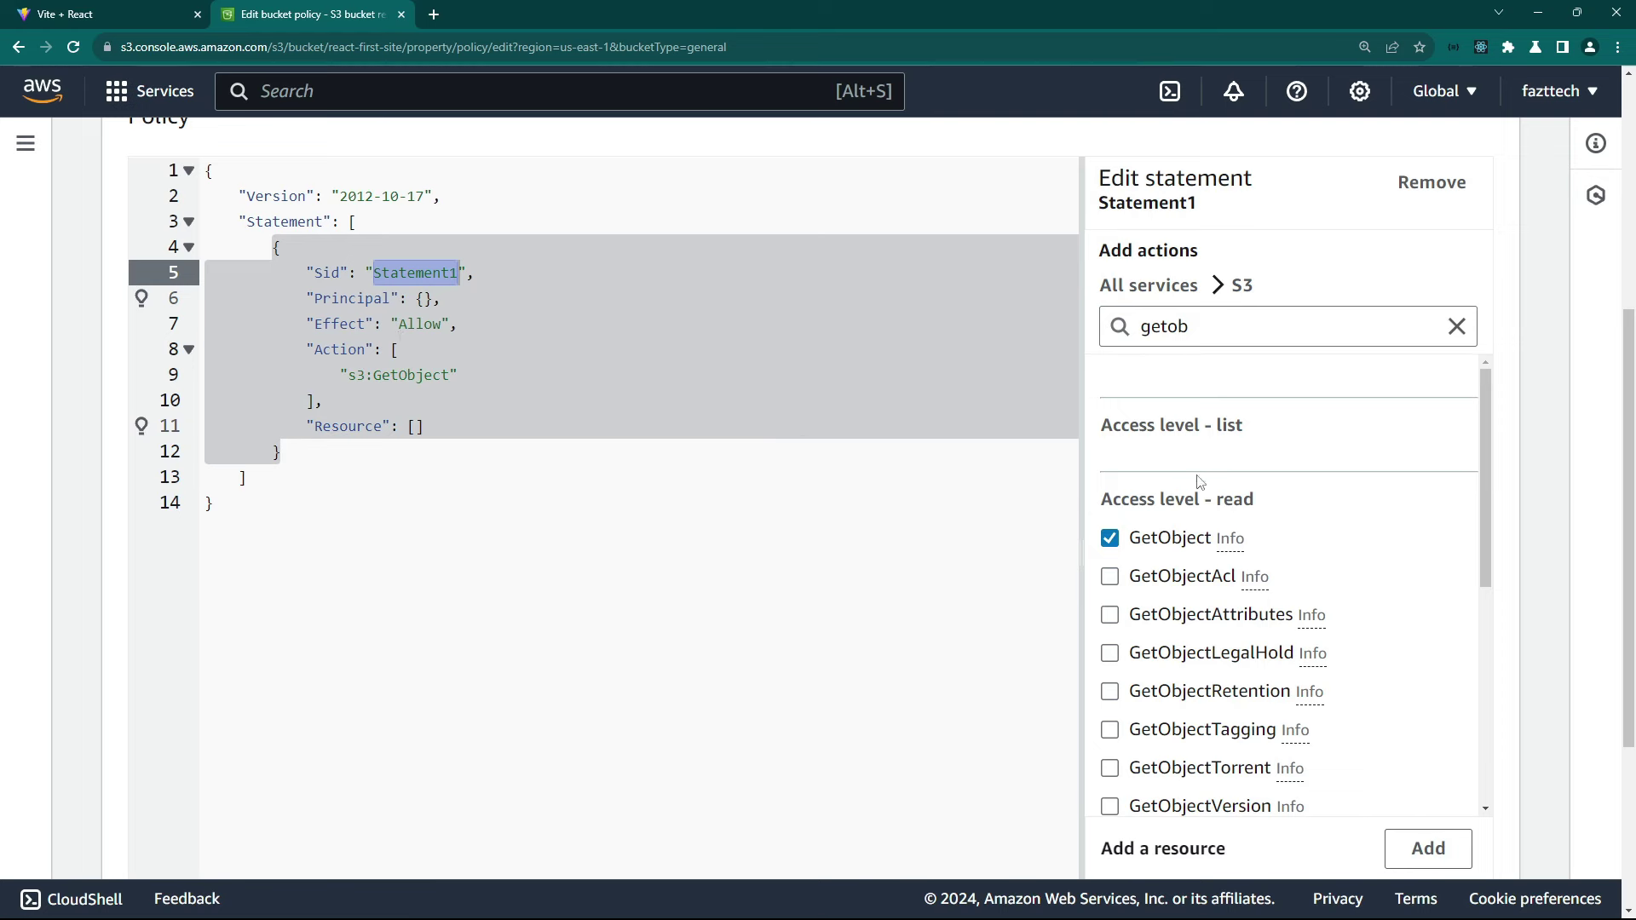
key(ctrl+minus)
key(ctrl+plus)
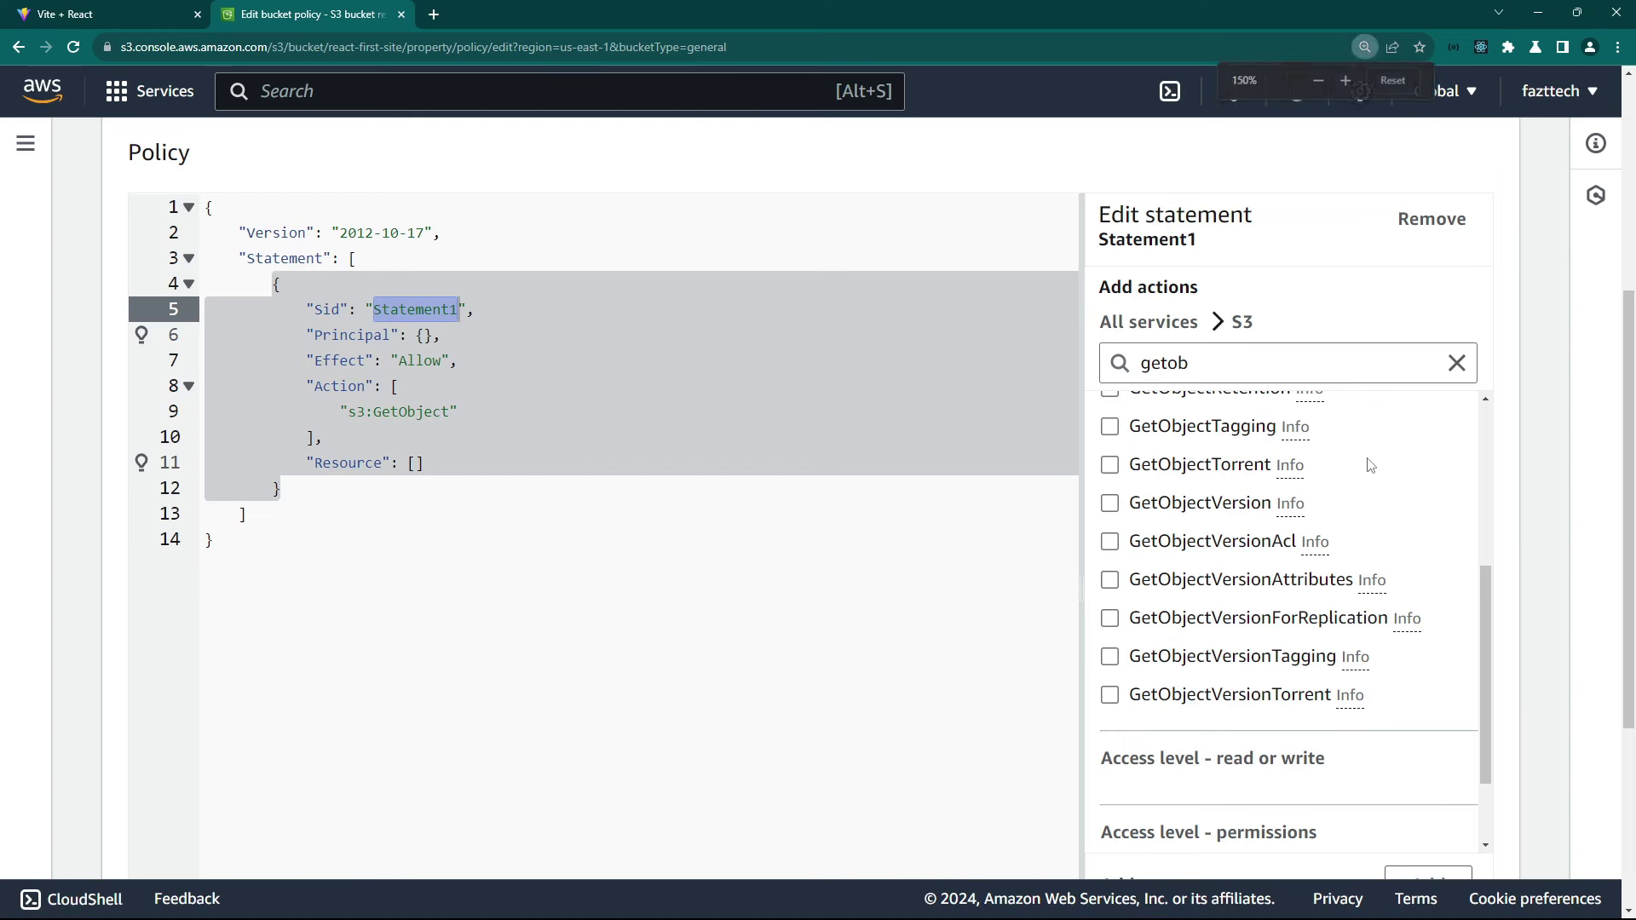
Replace the empty braces of the statement's Principal with "*" in the policy JSON.
double_click(433, 307)
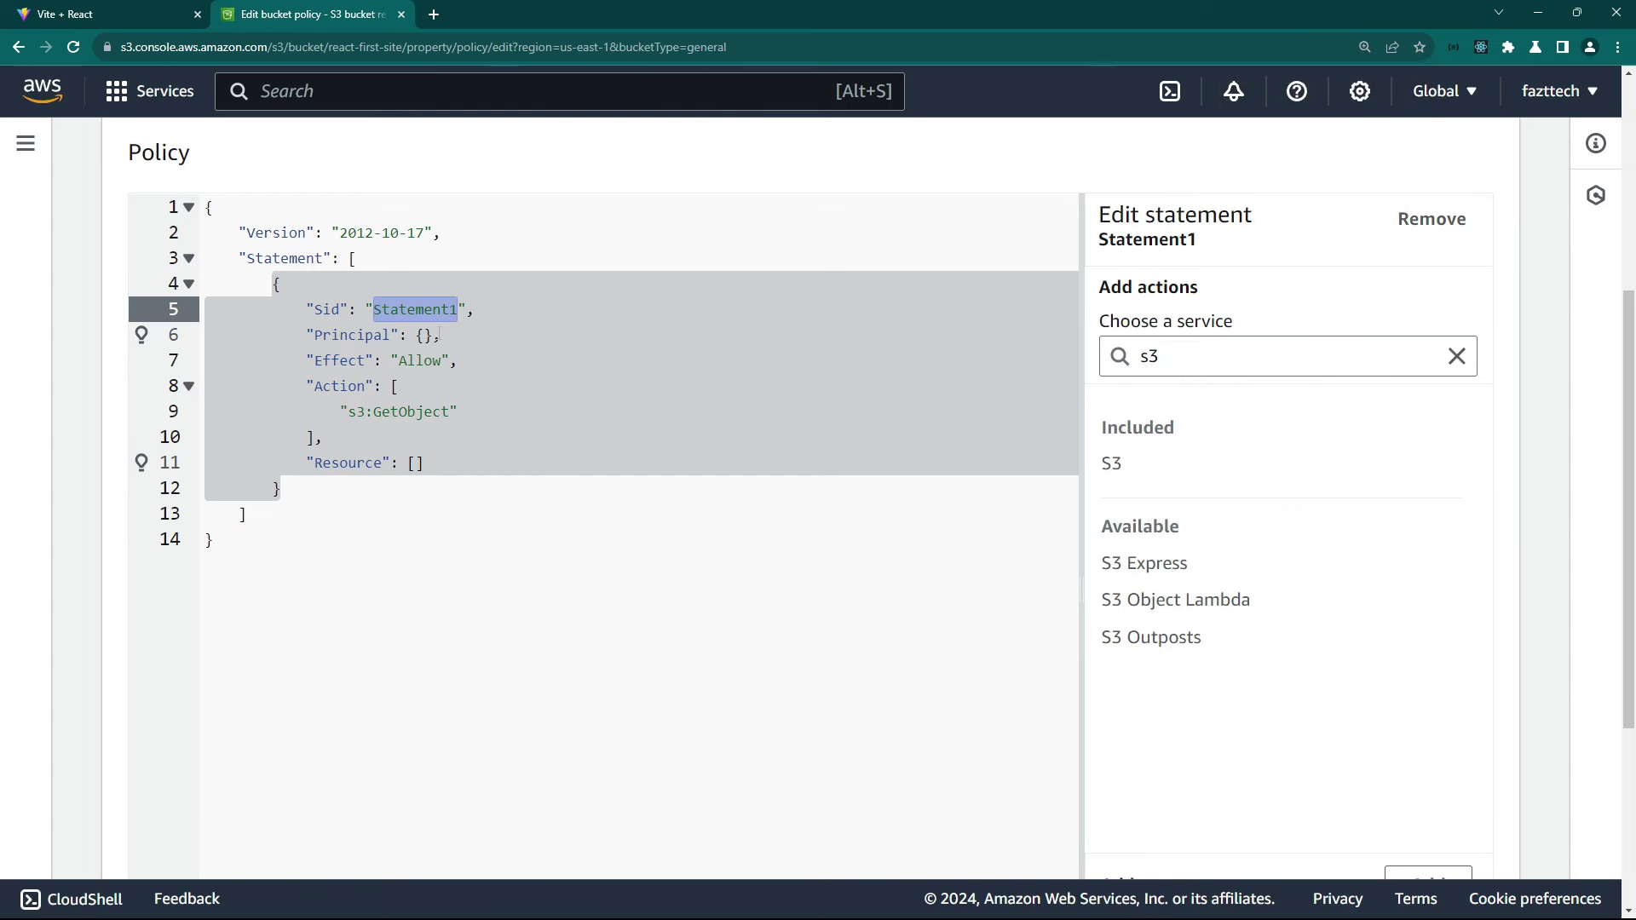
click(434, 335)
key(BackSpace)
key(BackSpace)
text("")
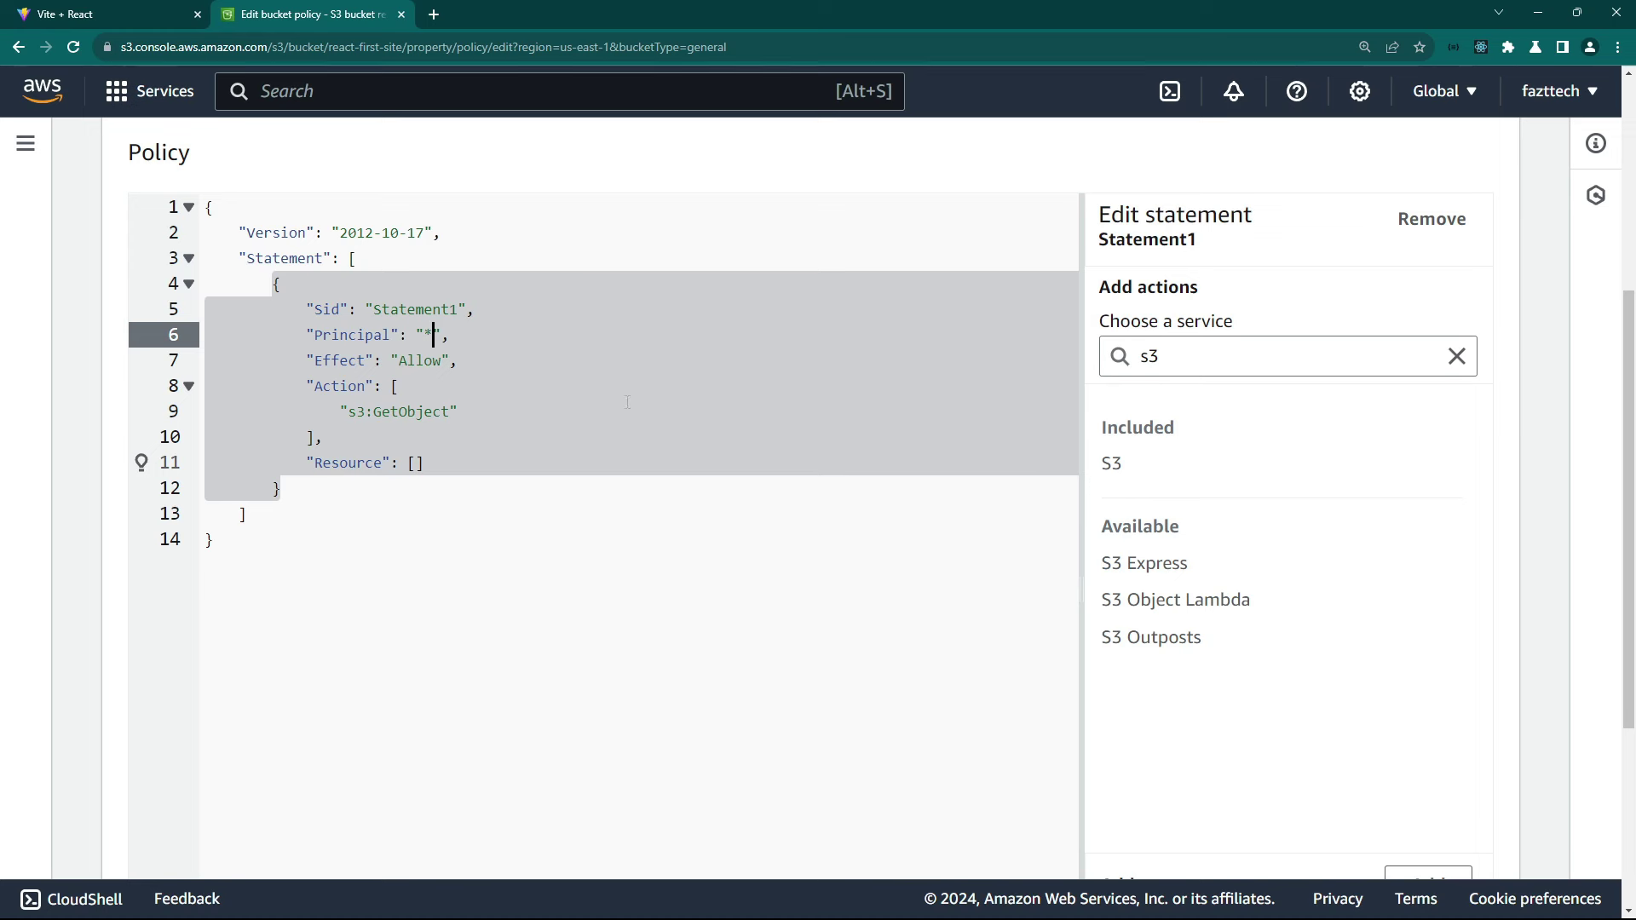
Start adding an S3 resource to the statement and choose object as its resource type.
key(ctrl+minus)
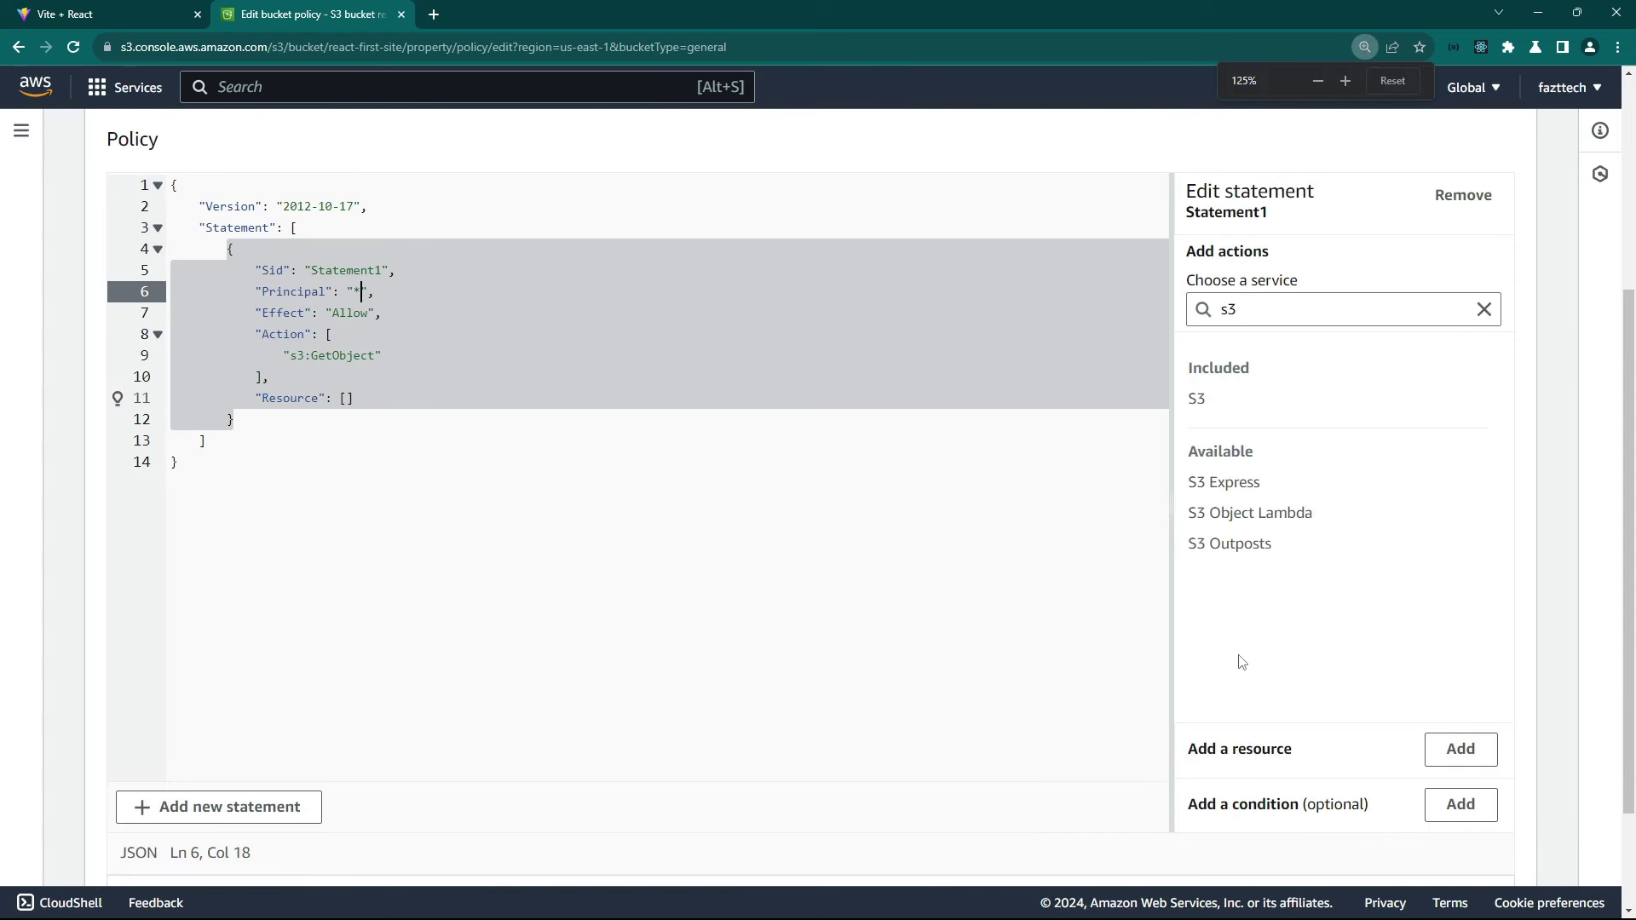
drag(1185, 750, 1332, 760)
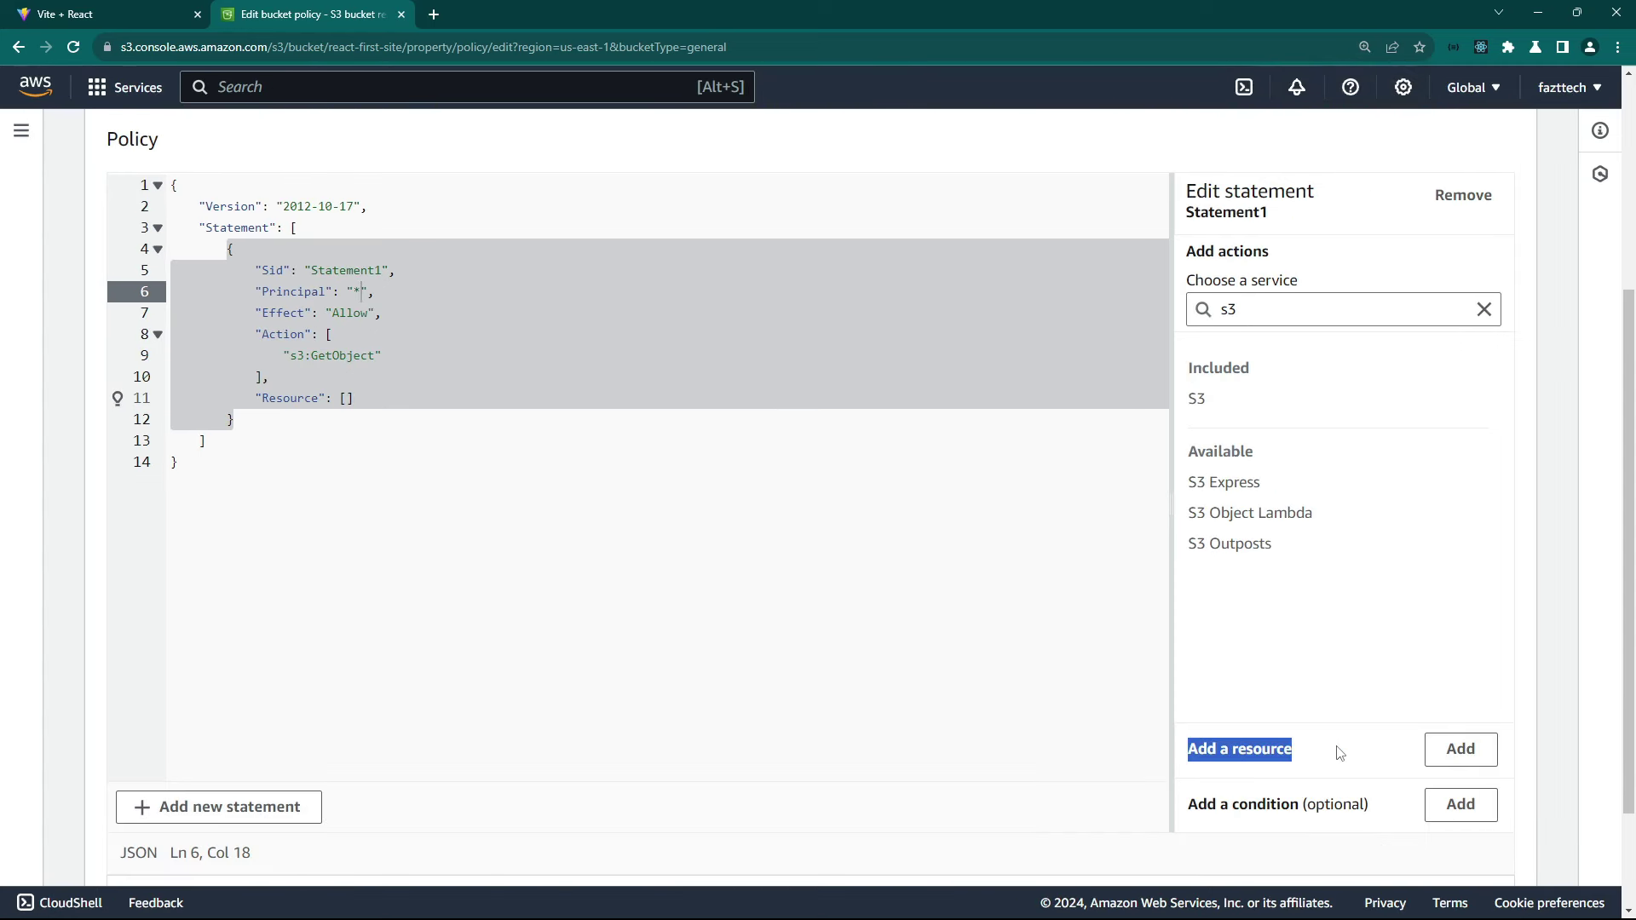
click(1459, 751)
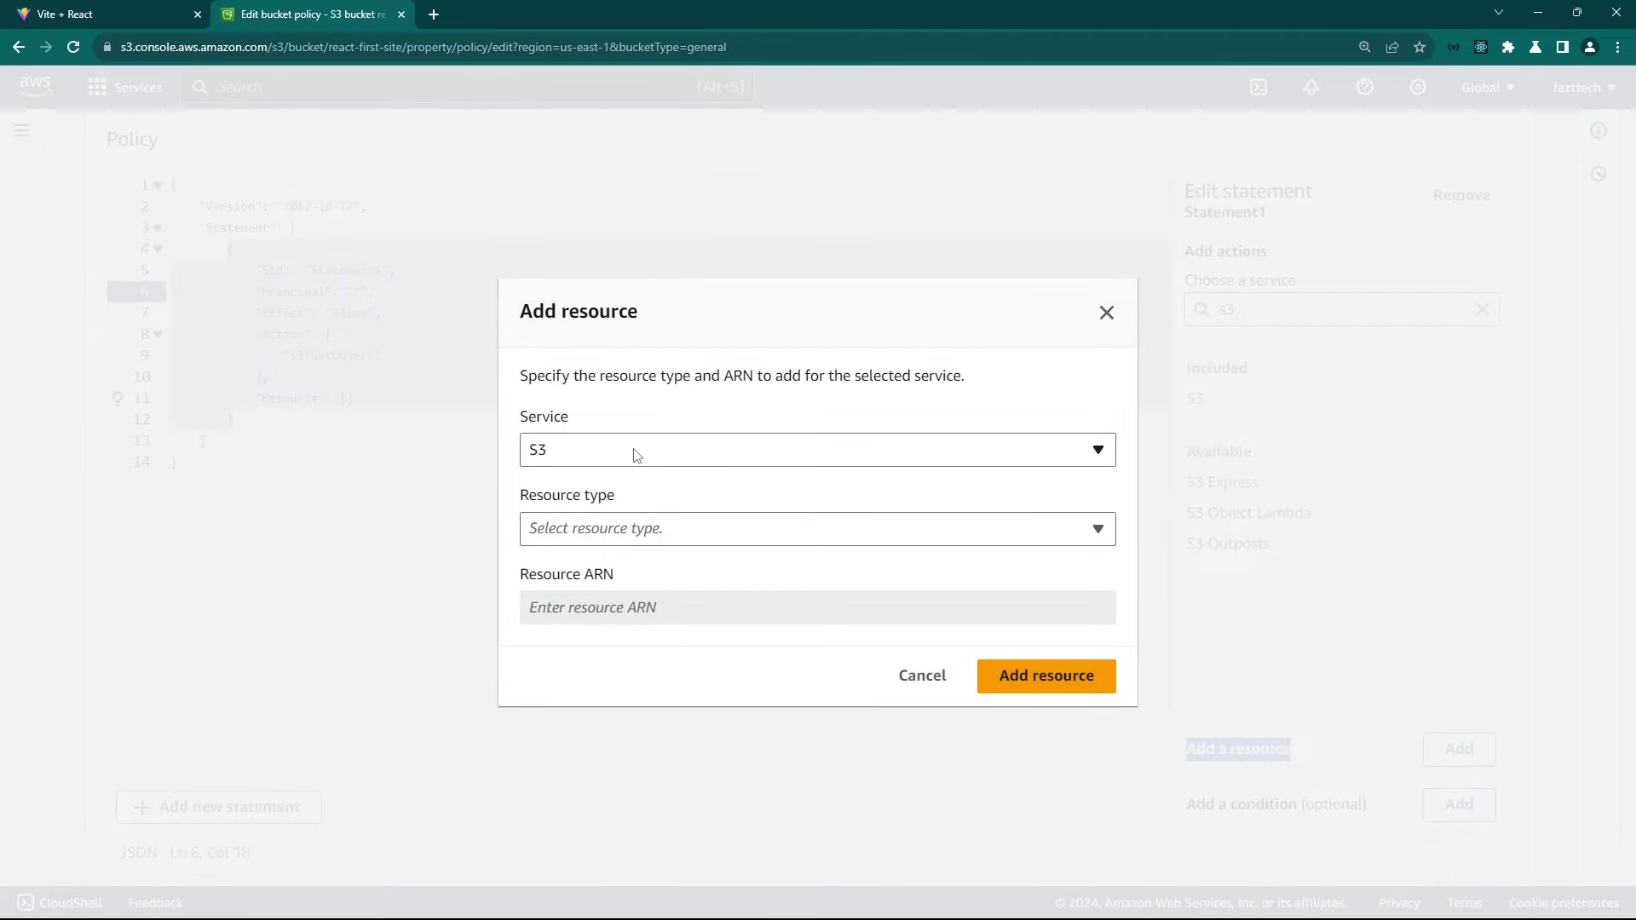
click(587, 529)
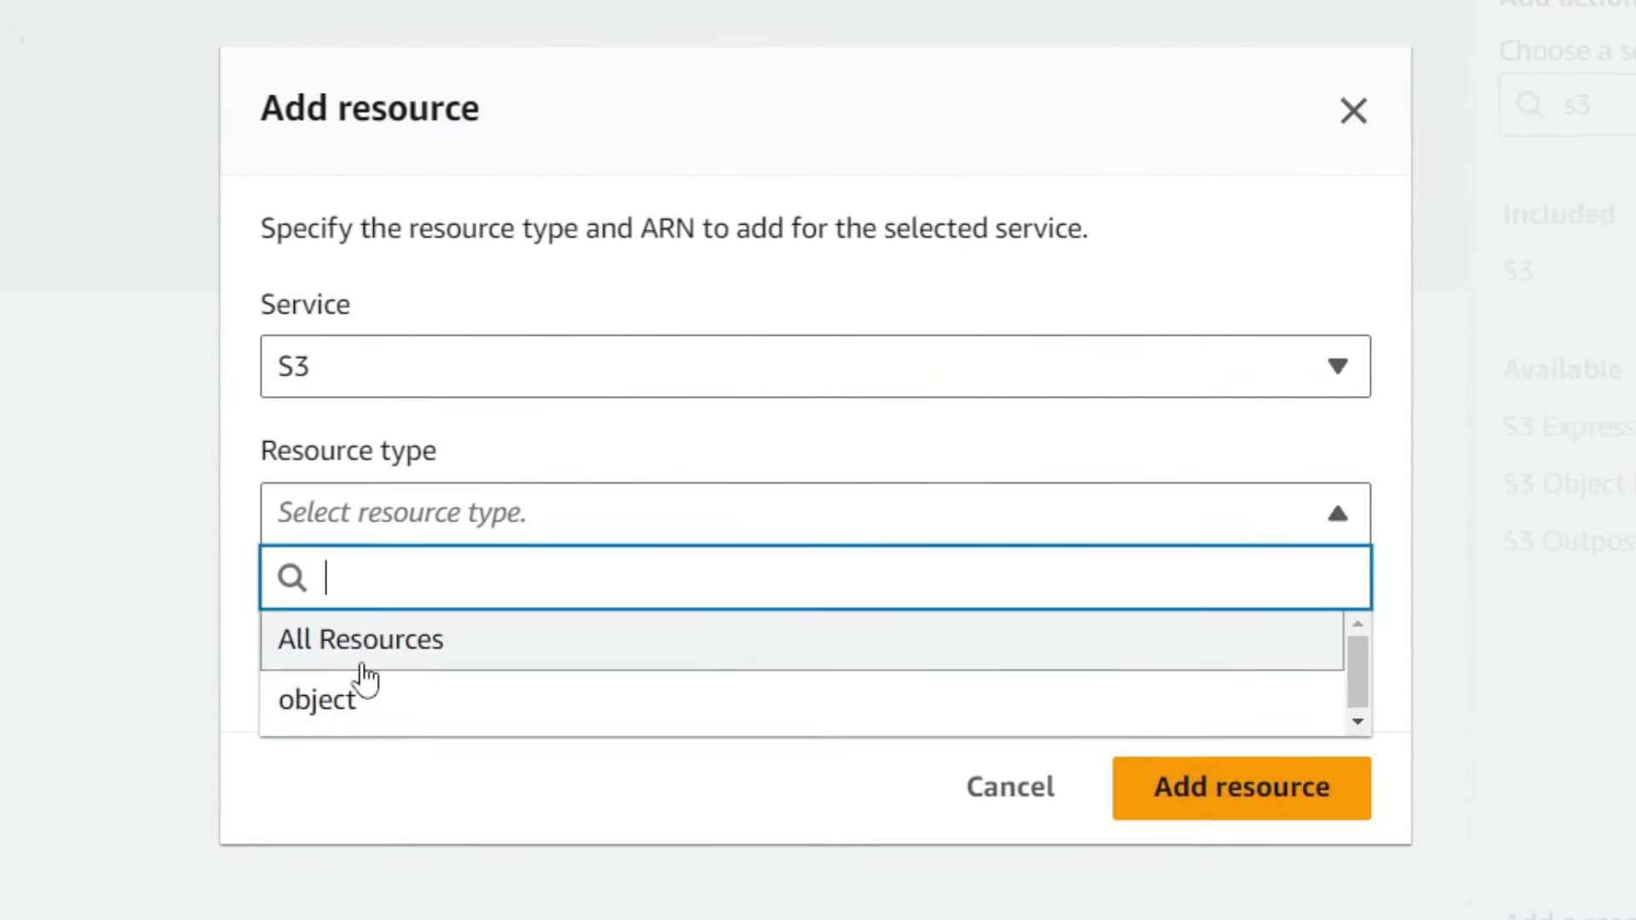
click(354, 701)
Set the resource ARN to arn:aws:s3:::react-first-site/* and add the resource to the statement.
drag(431, 661, 611, 663)
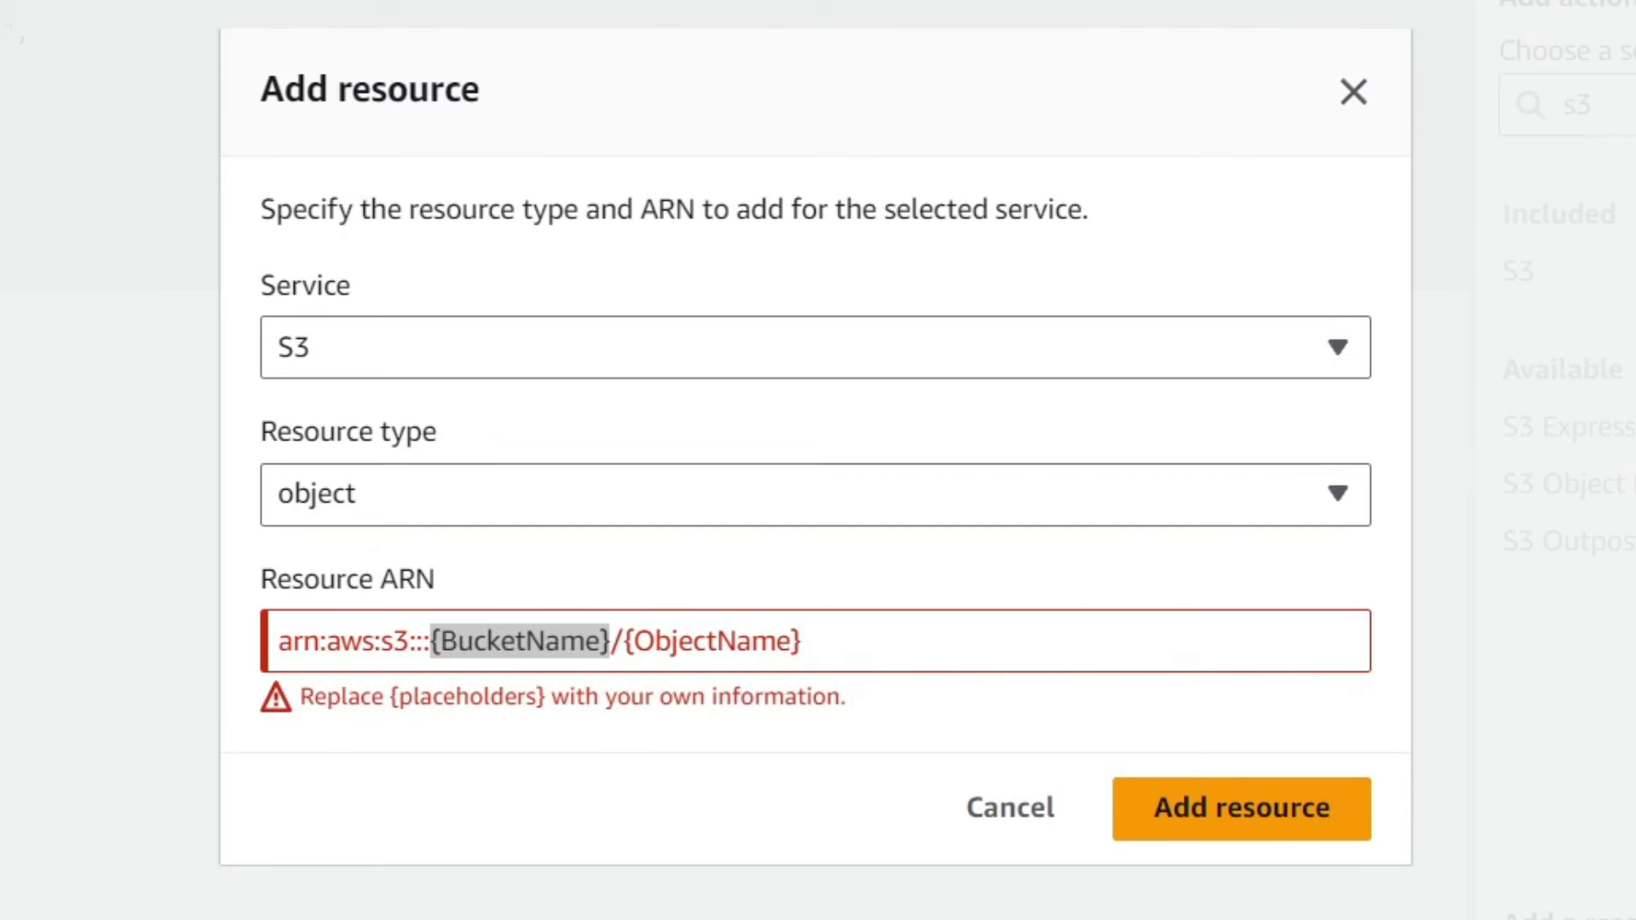
click(610, 641)
drag(610, 641, 431, 635)
text(react-first-site)
drag(619, 661, 827, 669)
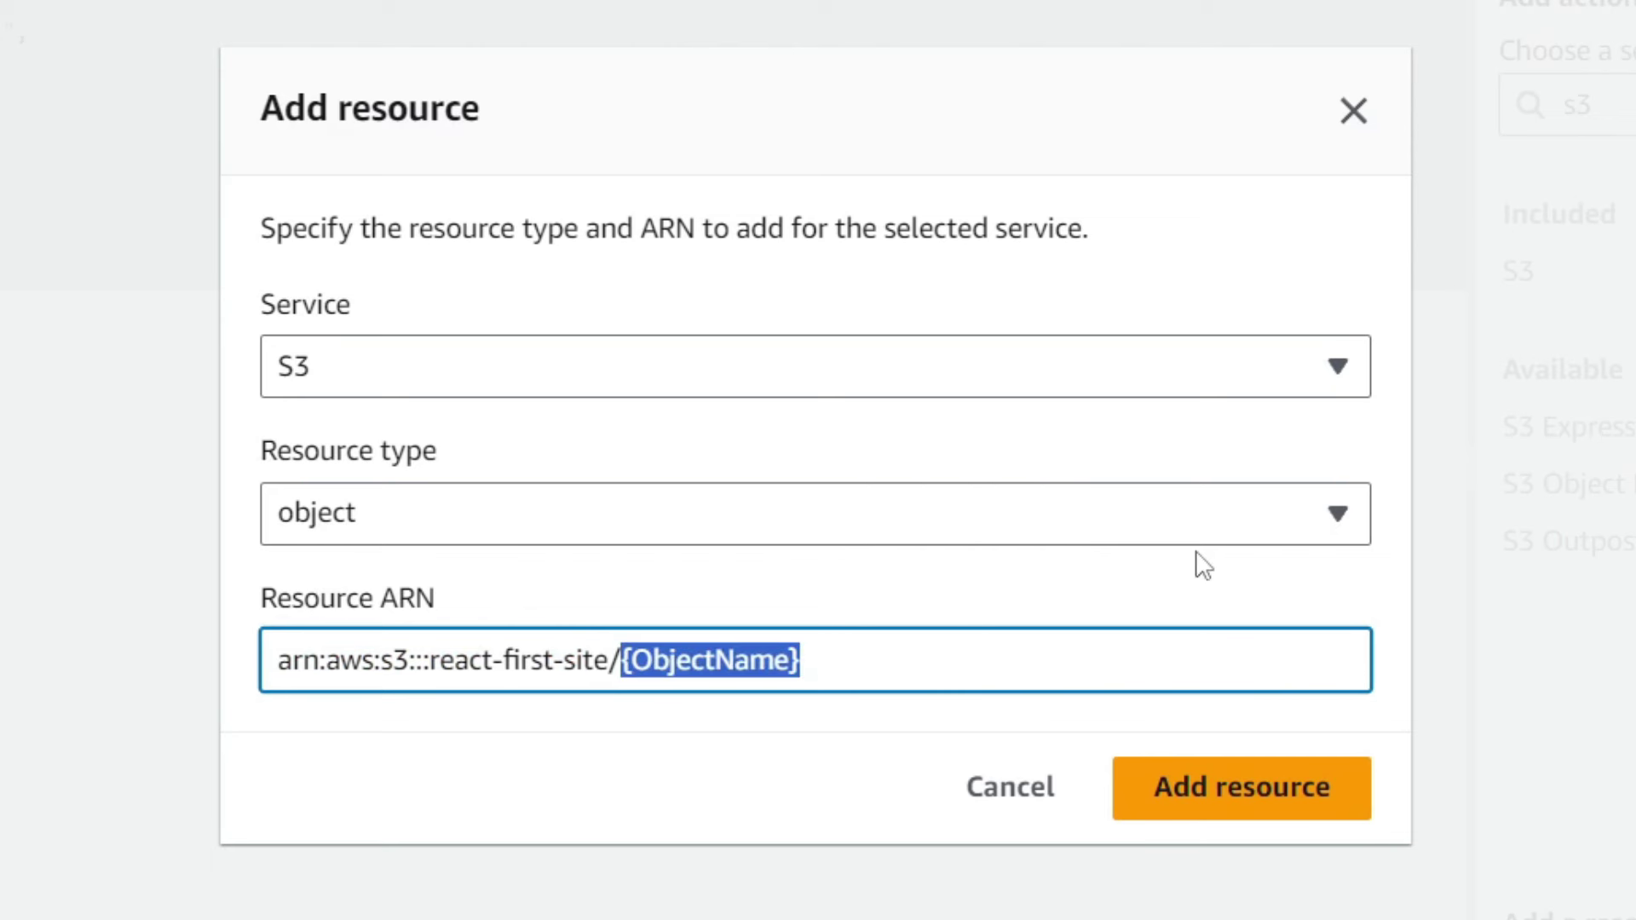
text(*)
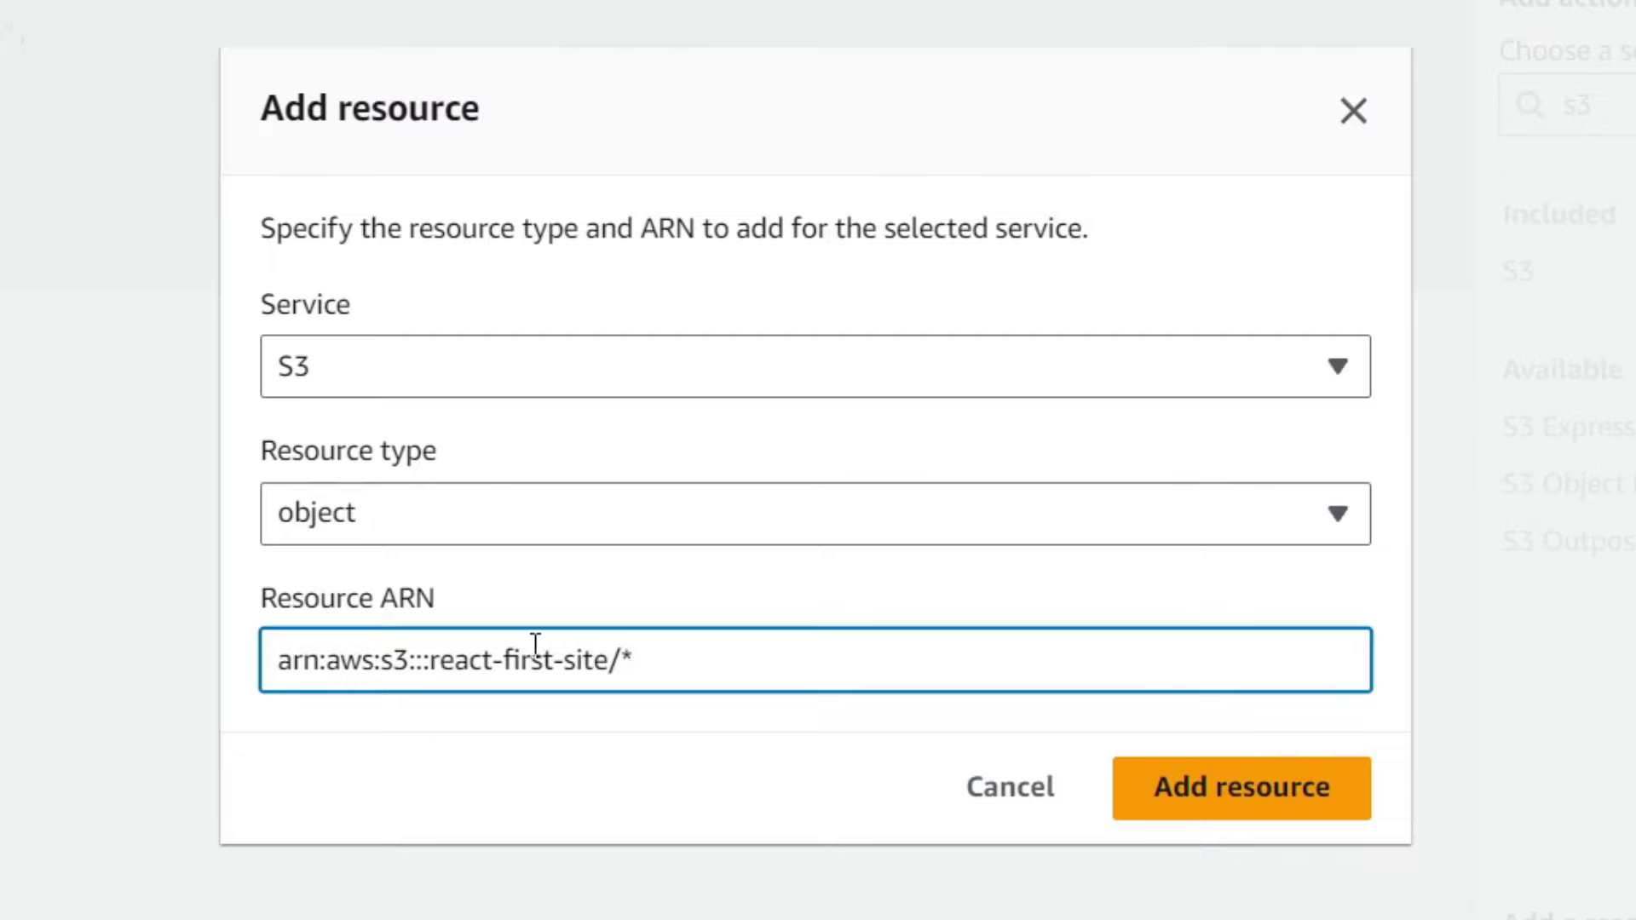
click(1202, 785)
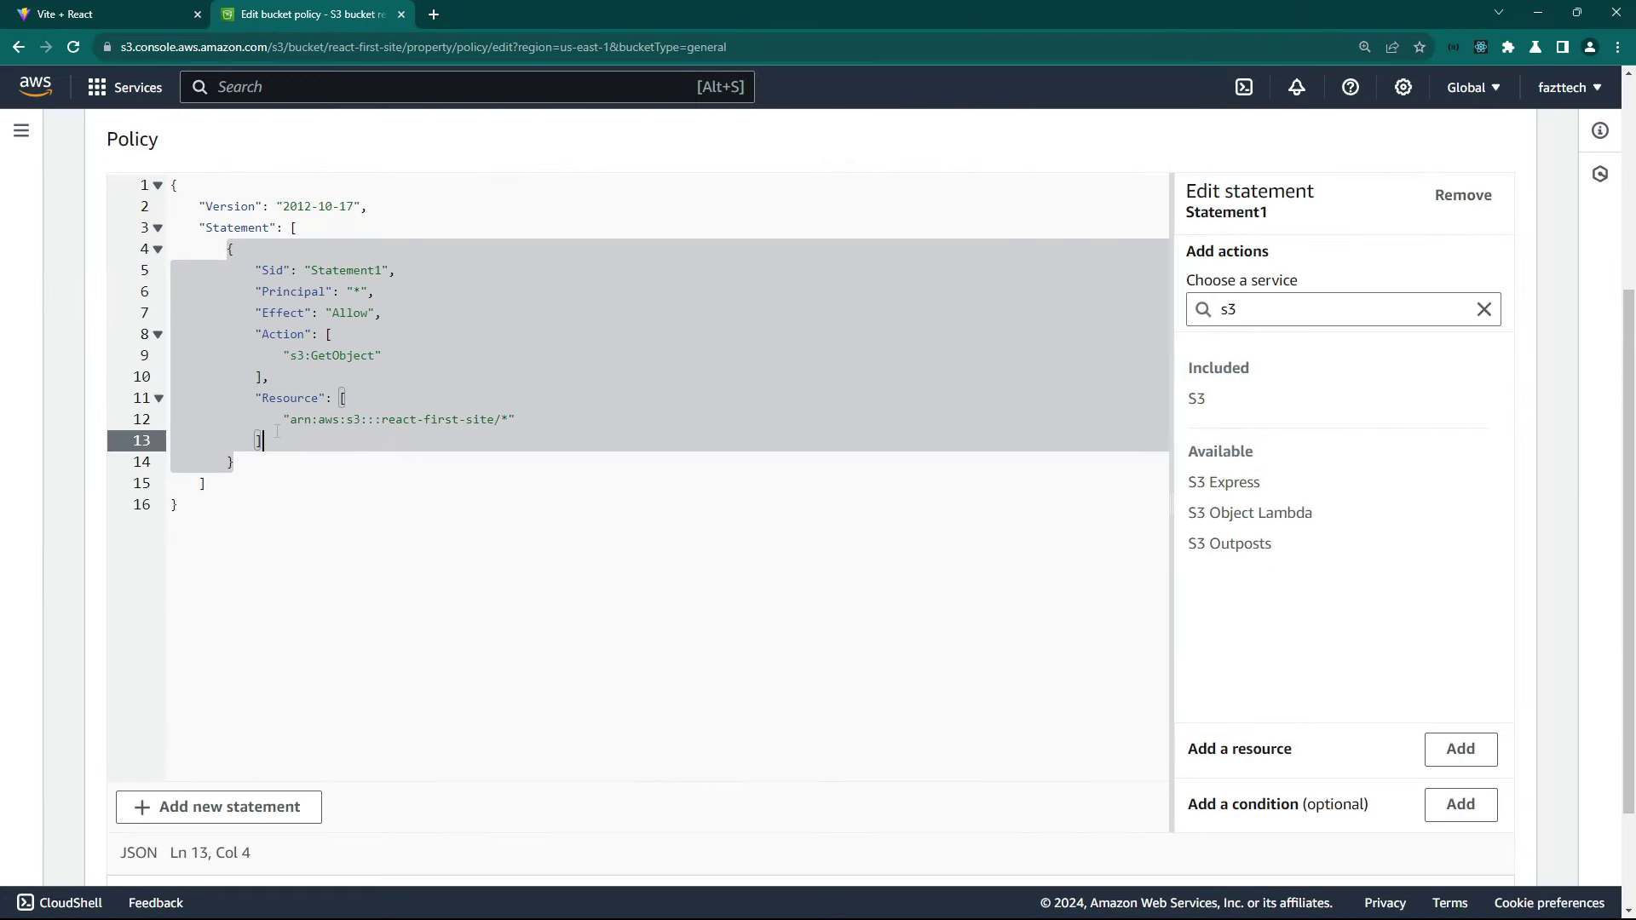
Check the Resource entry in the policy JSON and save the bucket policy changes.
mouse_move(277, 431)
mouse_down()
mouse_move(257, 398)
mouse_move(258, 420)
mouse_move(277, 413)
mouse_up()
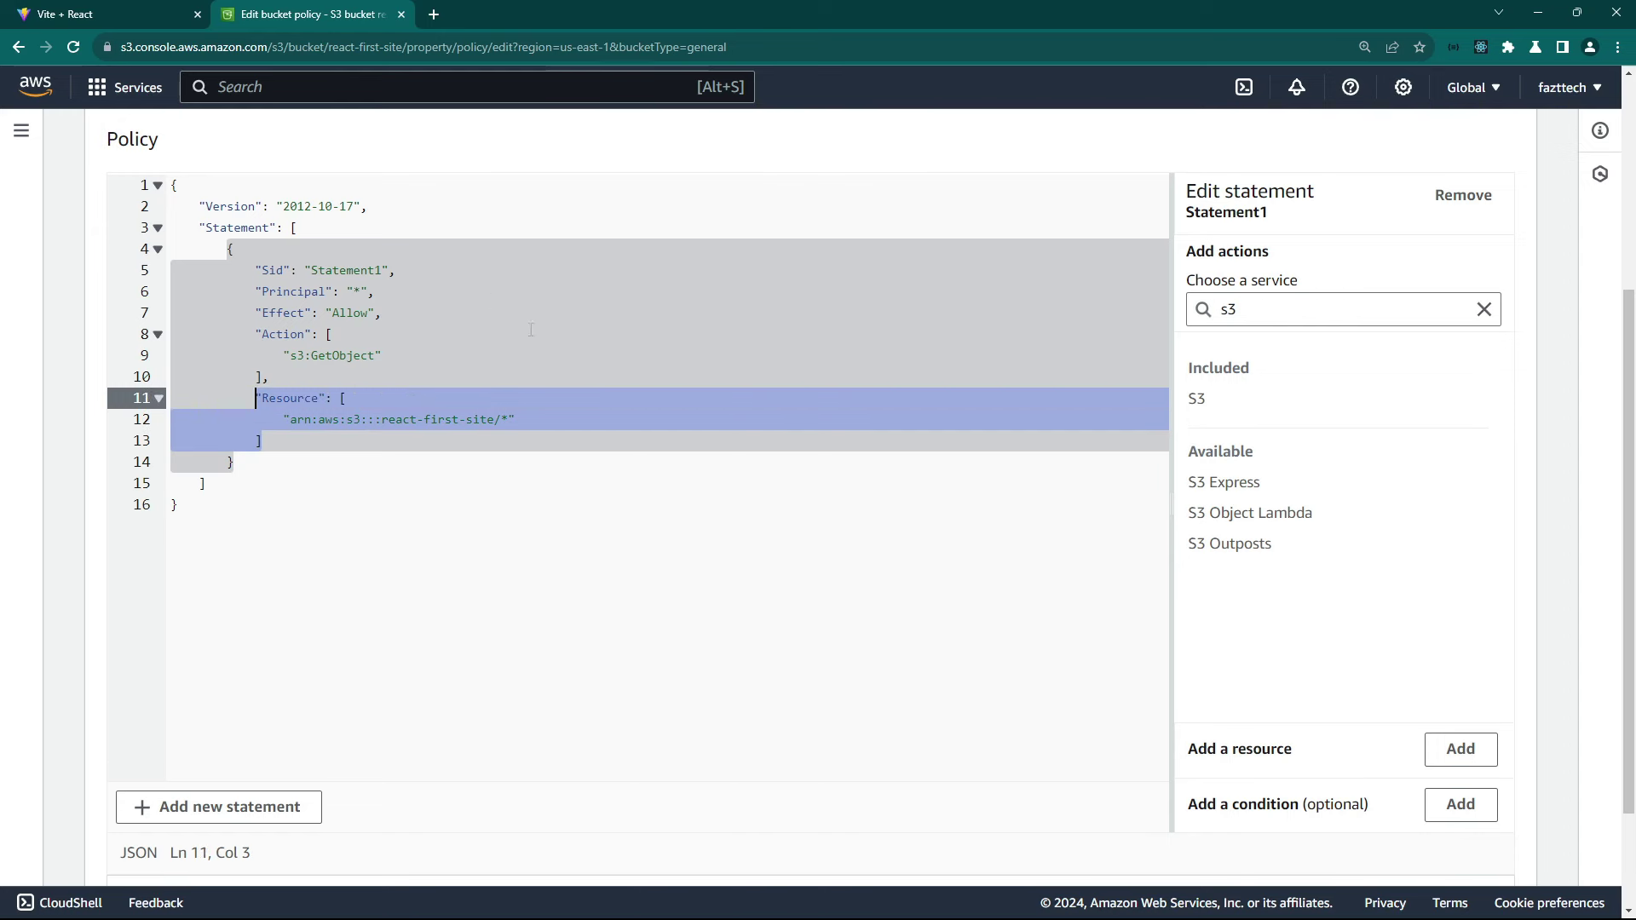
scroll(1063, 588, down, 2)
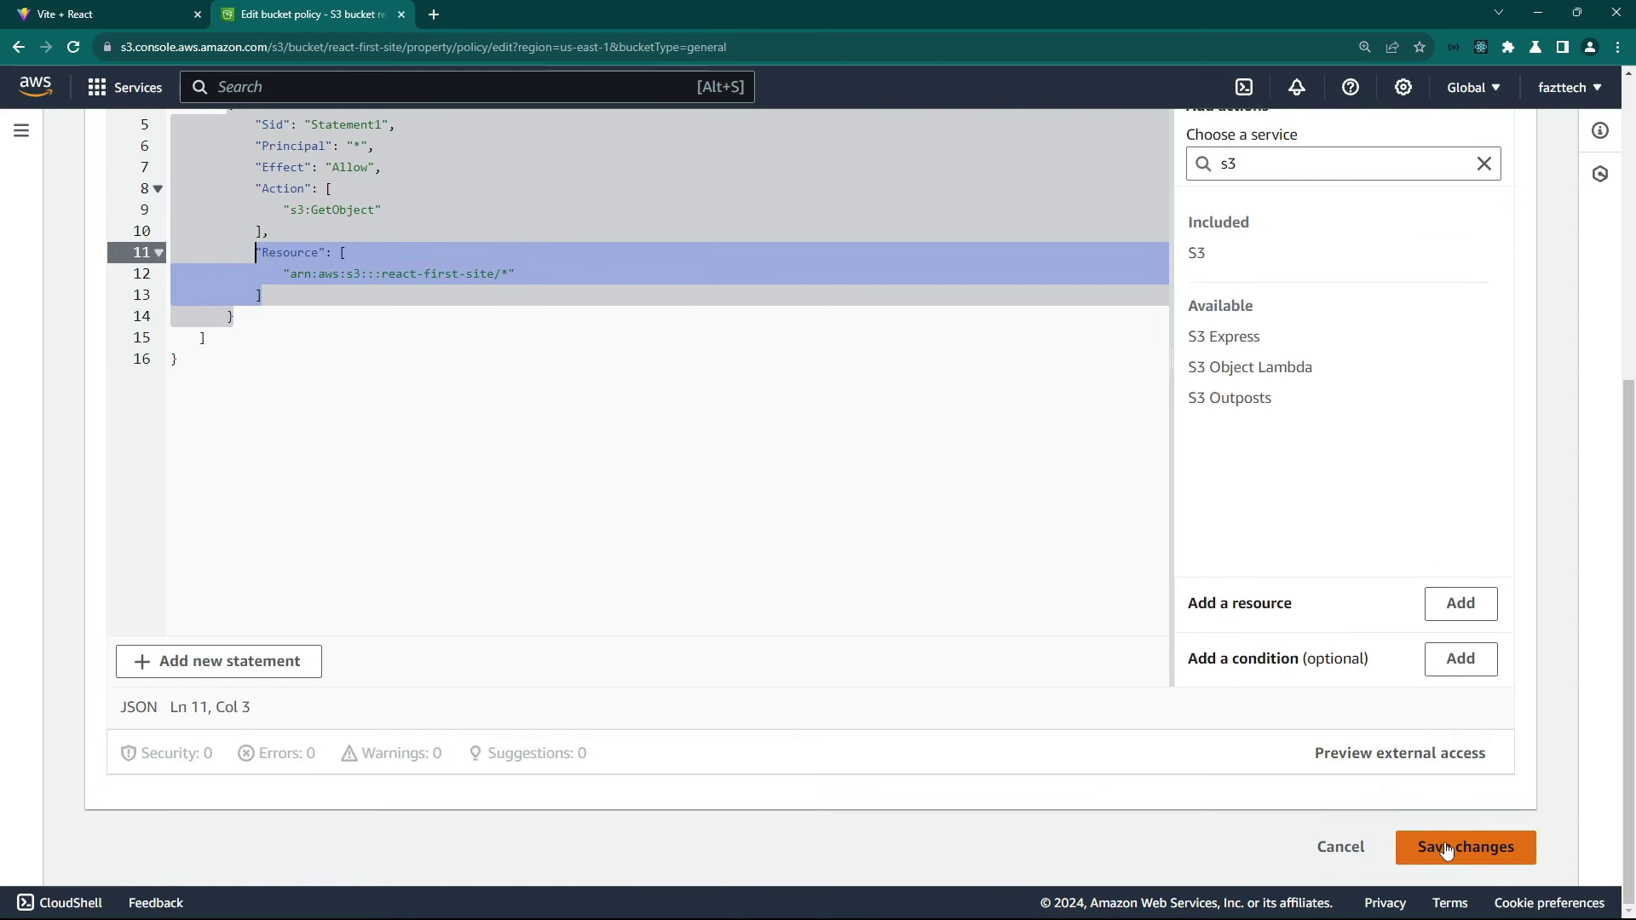
click(1446, 850)
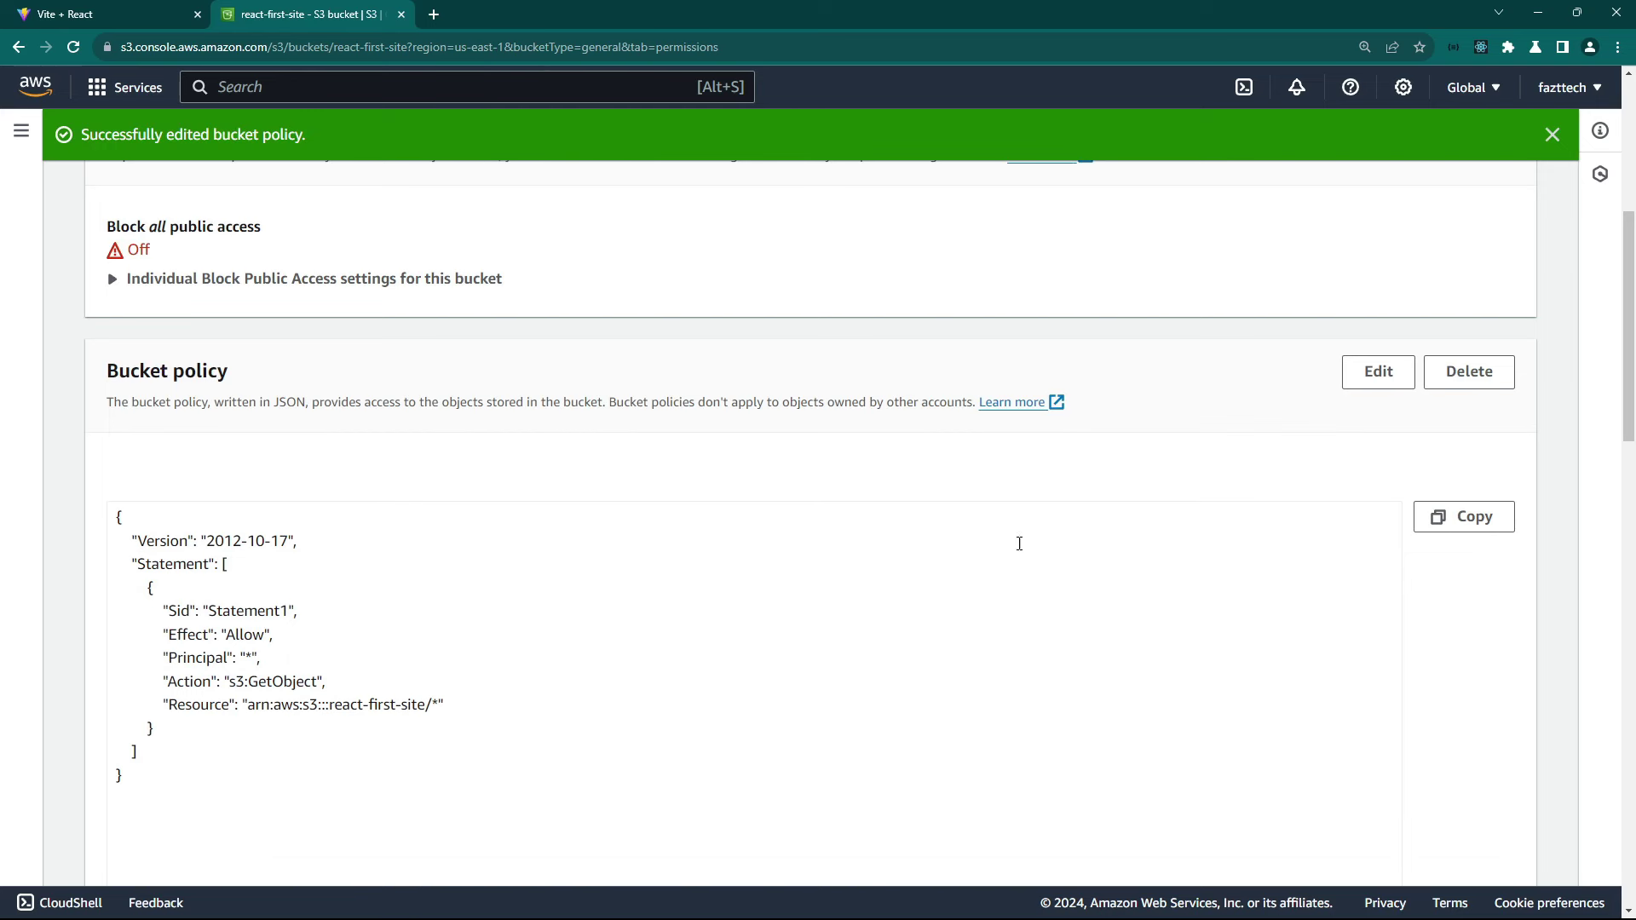
Review the saved bucket policy, and open the bucket website endpoint from the static website hosting properties in a new browser tab.
scroll(369, 294, down, 6)
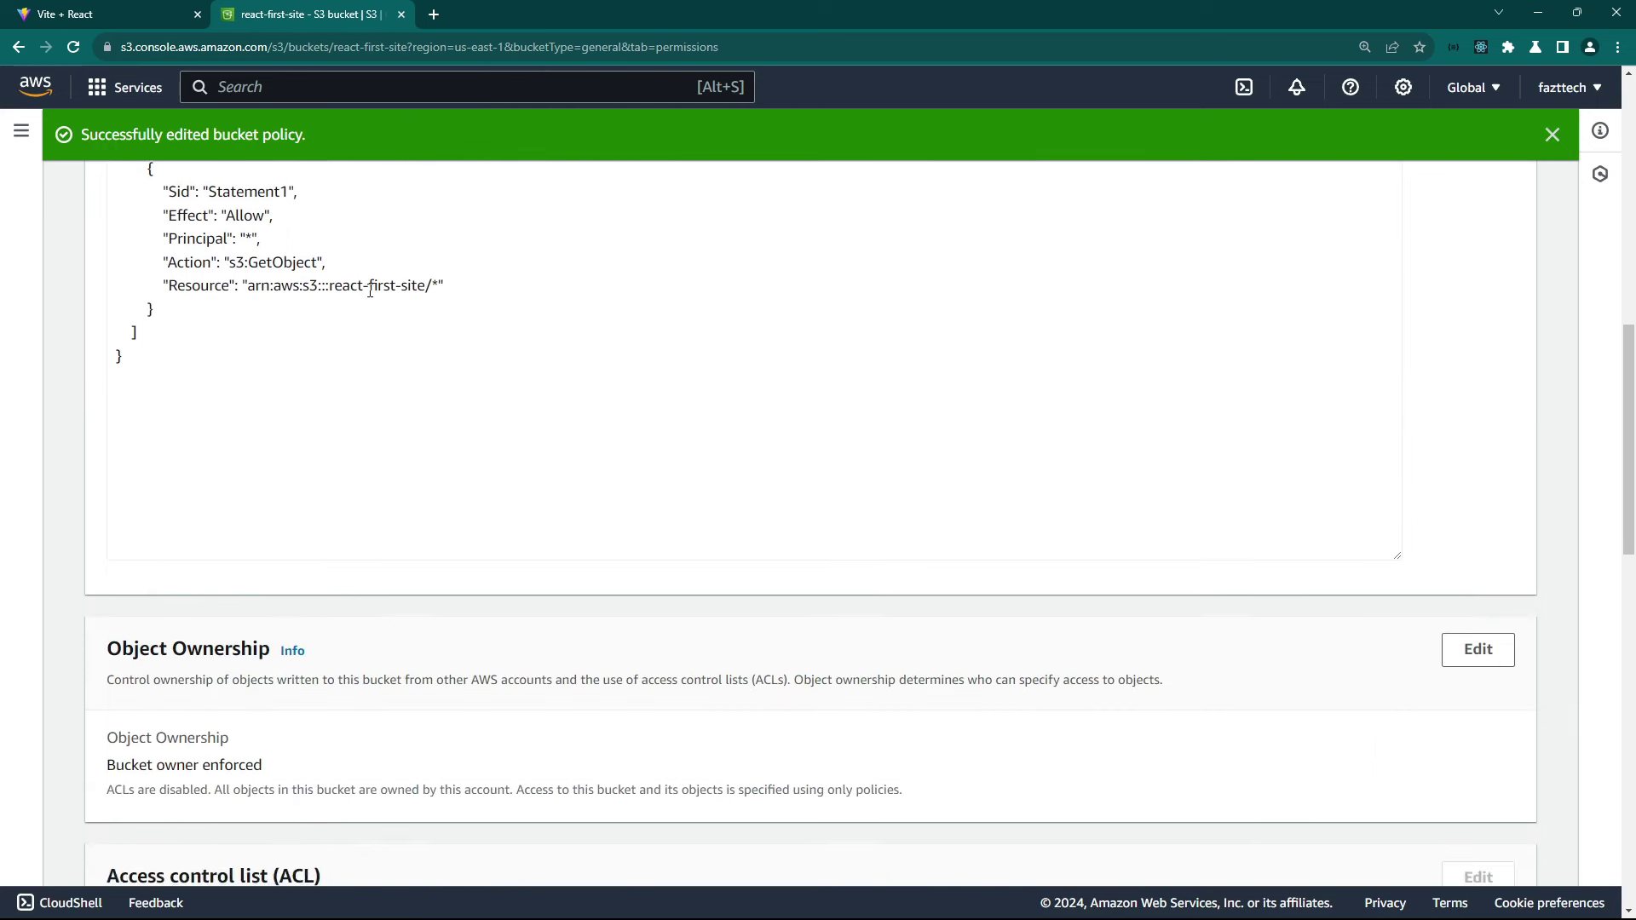
scroll(370, 291, up, 4)
scroll(370, 291, up, 8)
click(241, 420)
scroll(519, 413, down, 20)
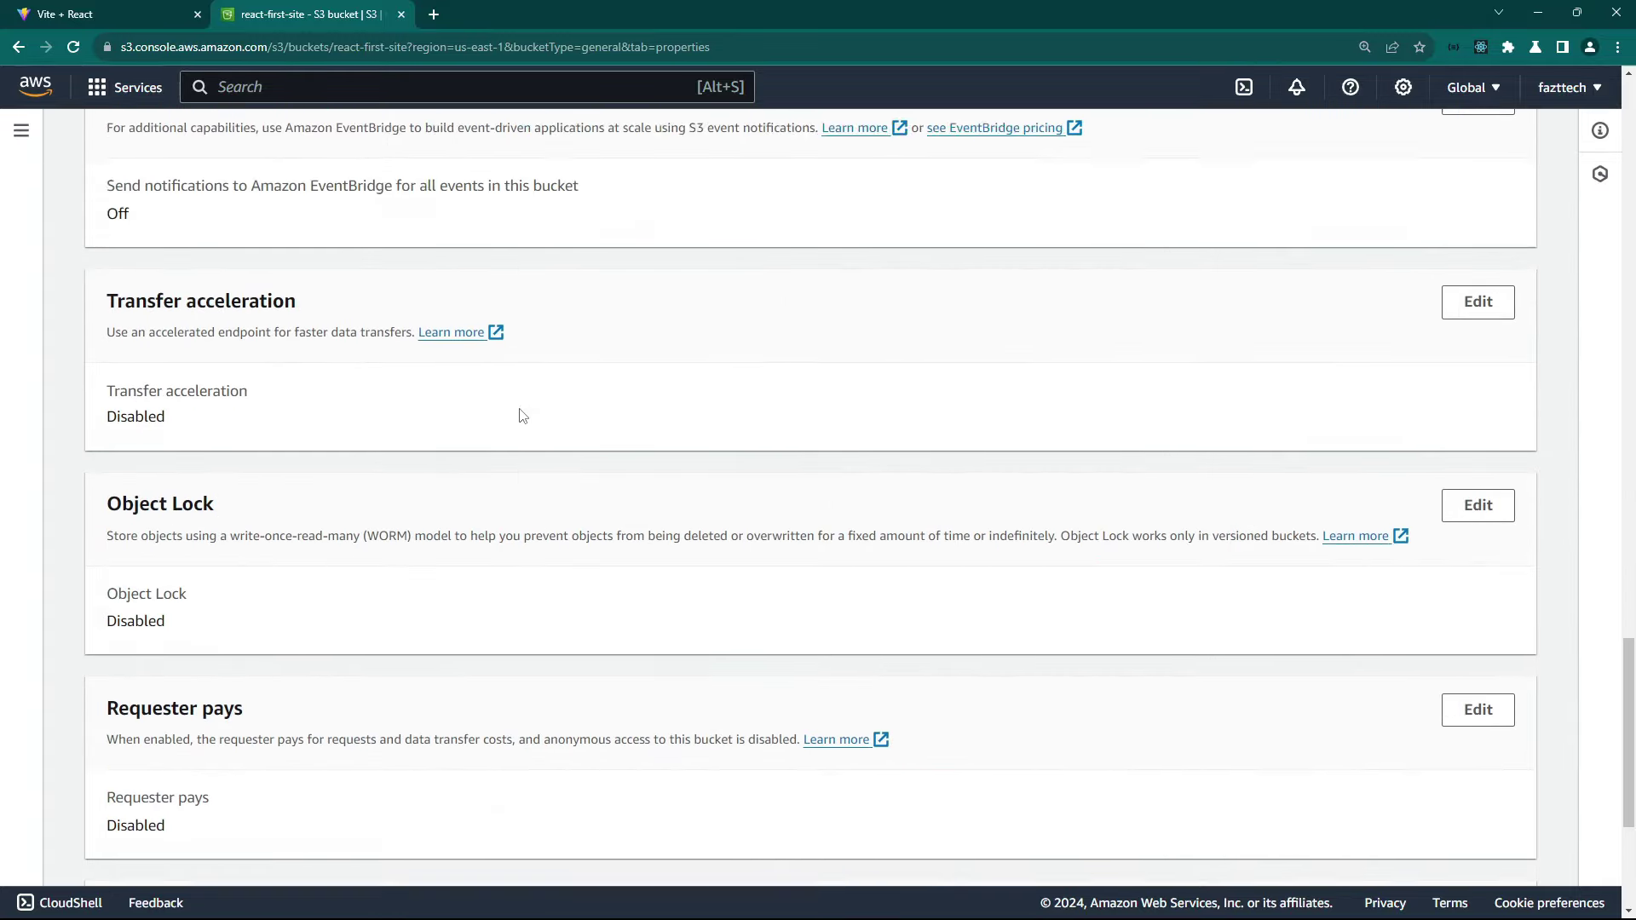
middle_click(345, 811)
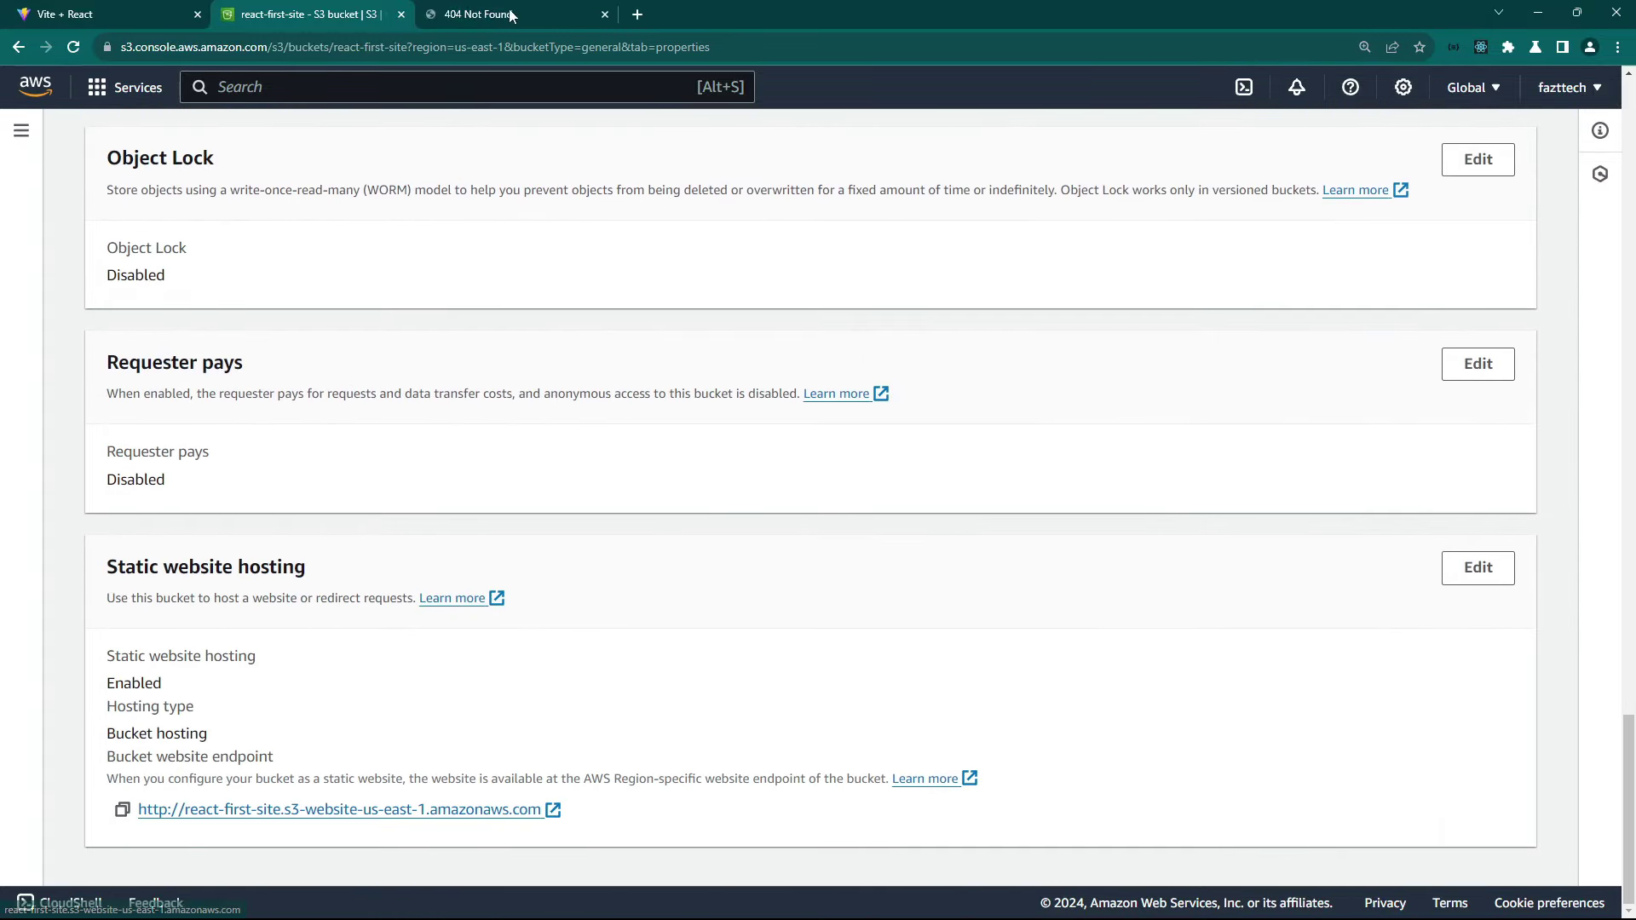
click(537, 10)
Examine the error heading and the key named in the website endpoint's response.
drag(127, 101, 17, 117)
click(196, 170)
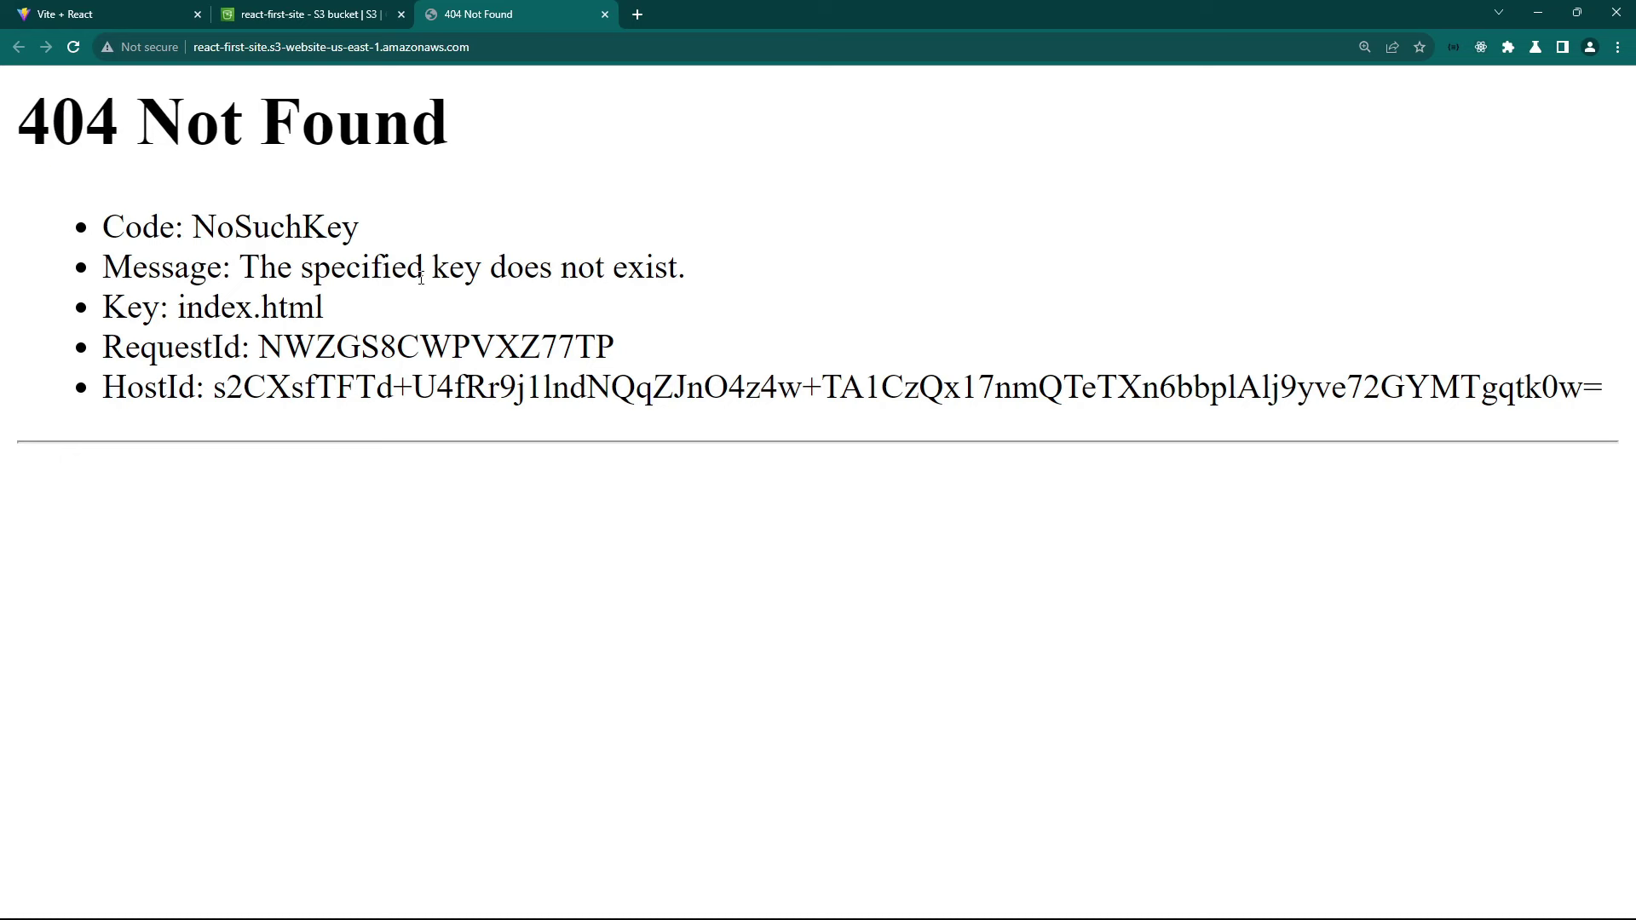
key(ctrl+minus)
drag(82, 260, 260, 260)
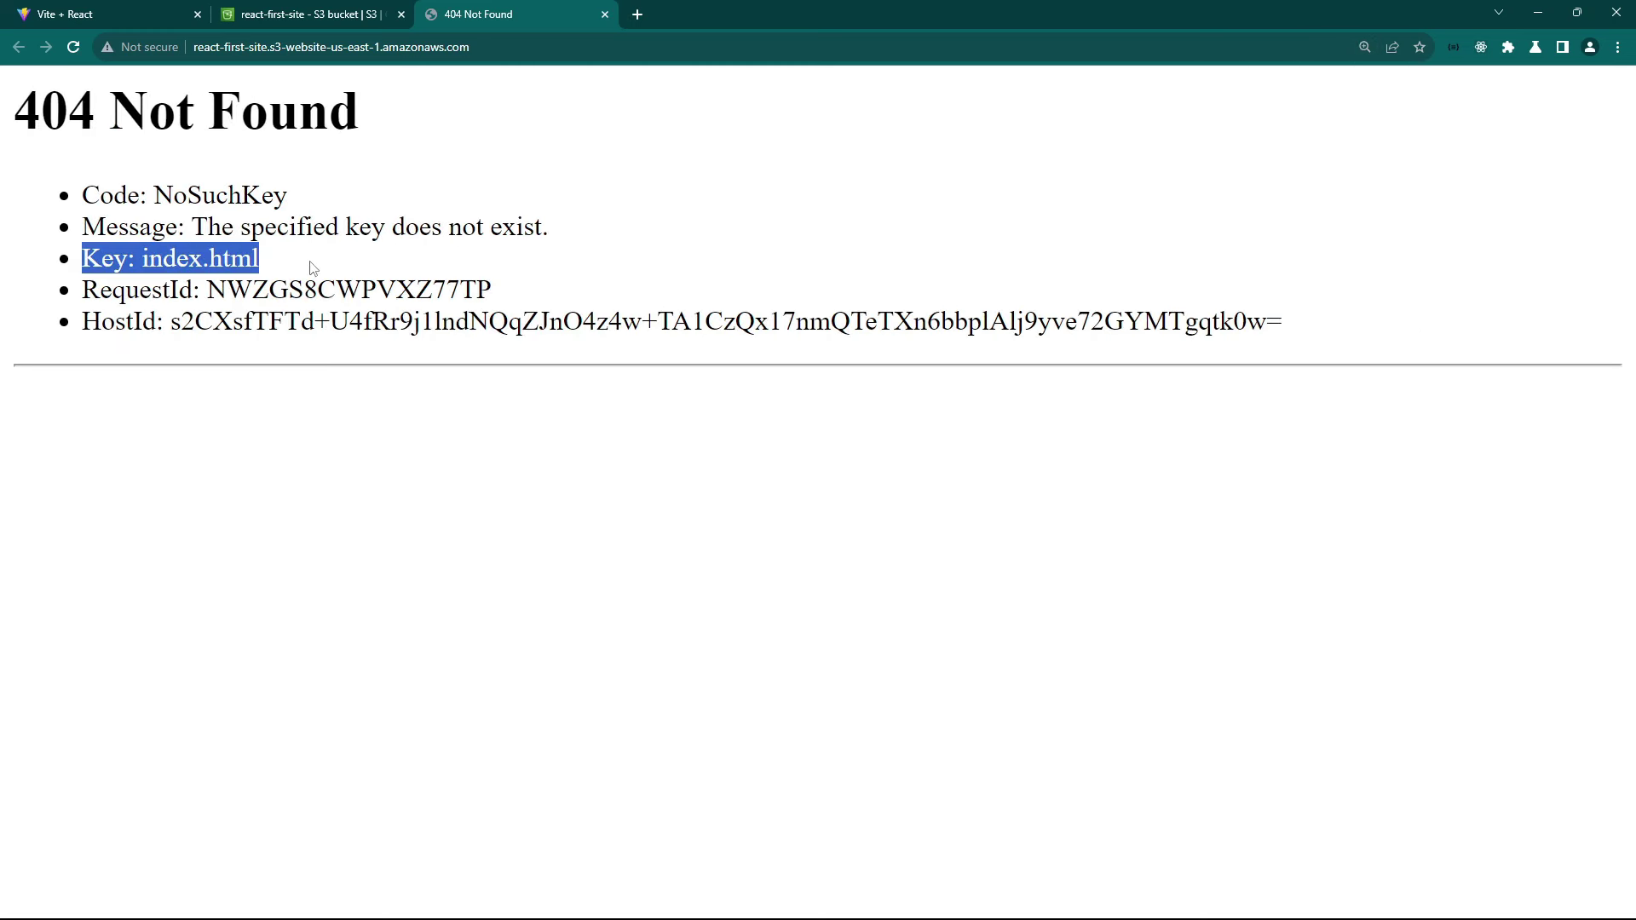
drag(287, 259, 142, 259)
mouse_move(916, 876)
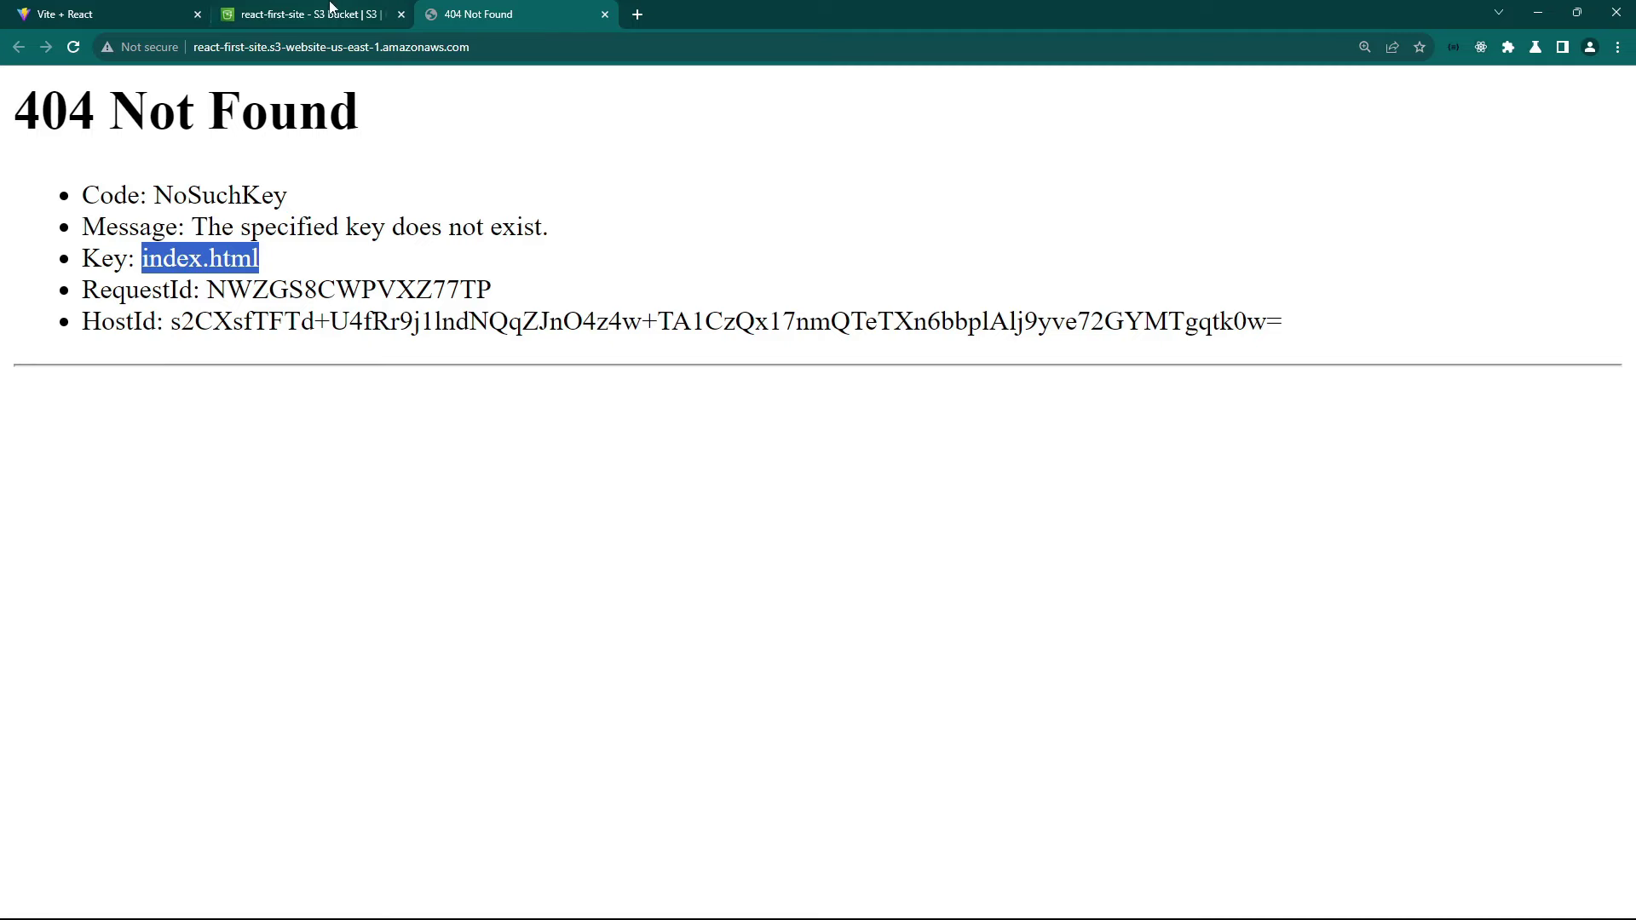
Return to the react-first-site bucket and show its list of objects.
click(332, 10)
scroll(445, 493, up, 20)
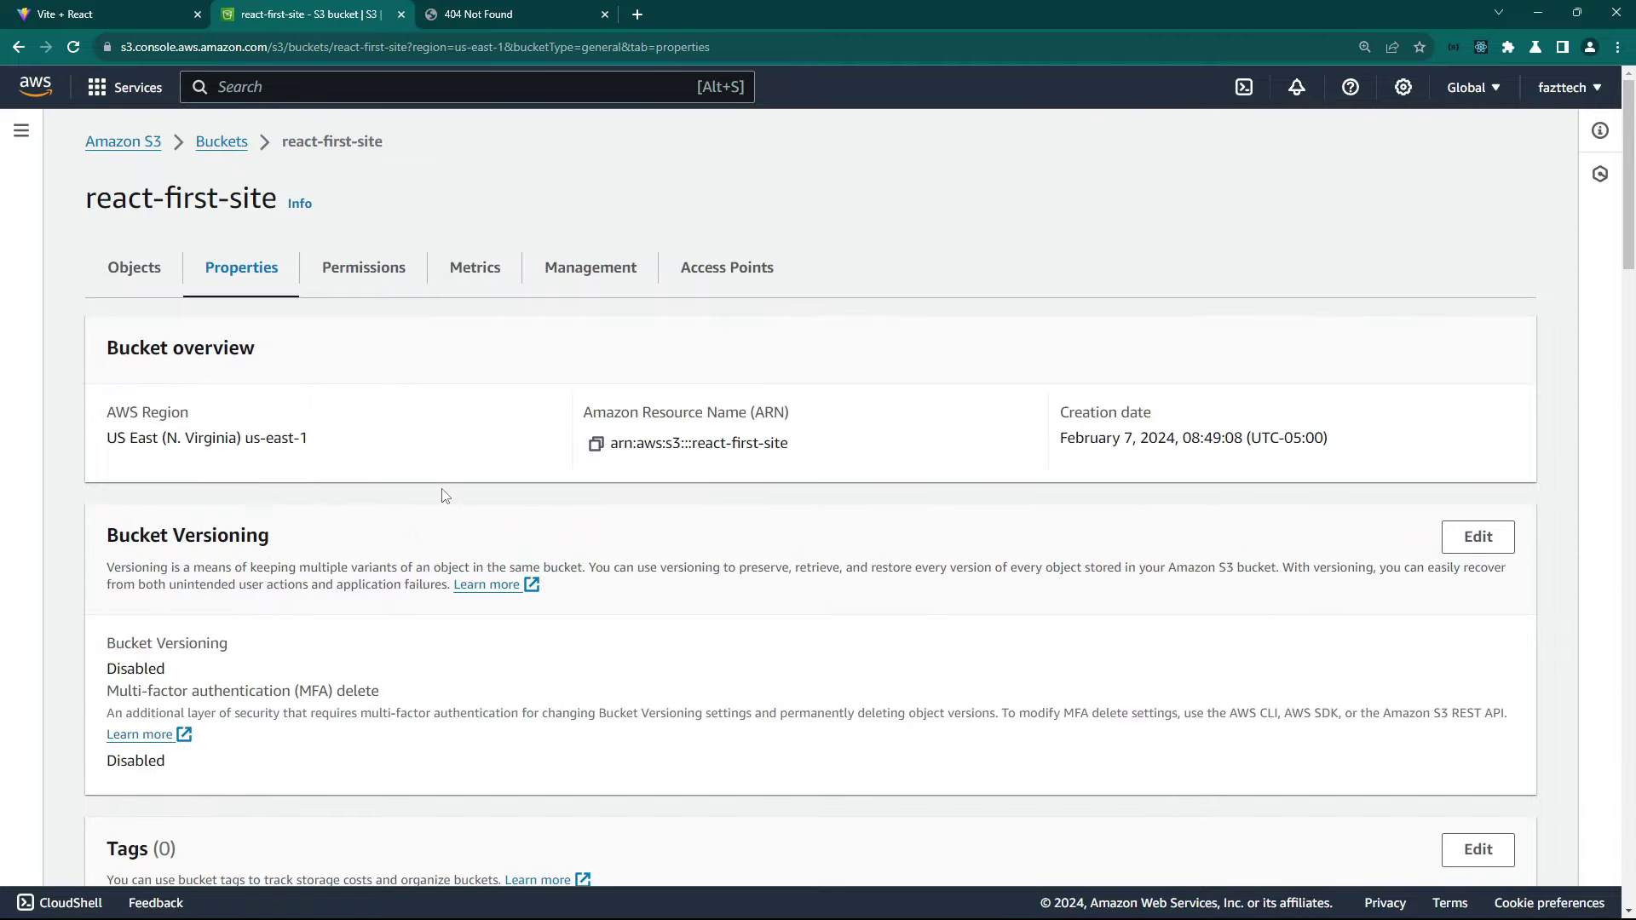
click(137, 270)
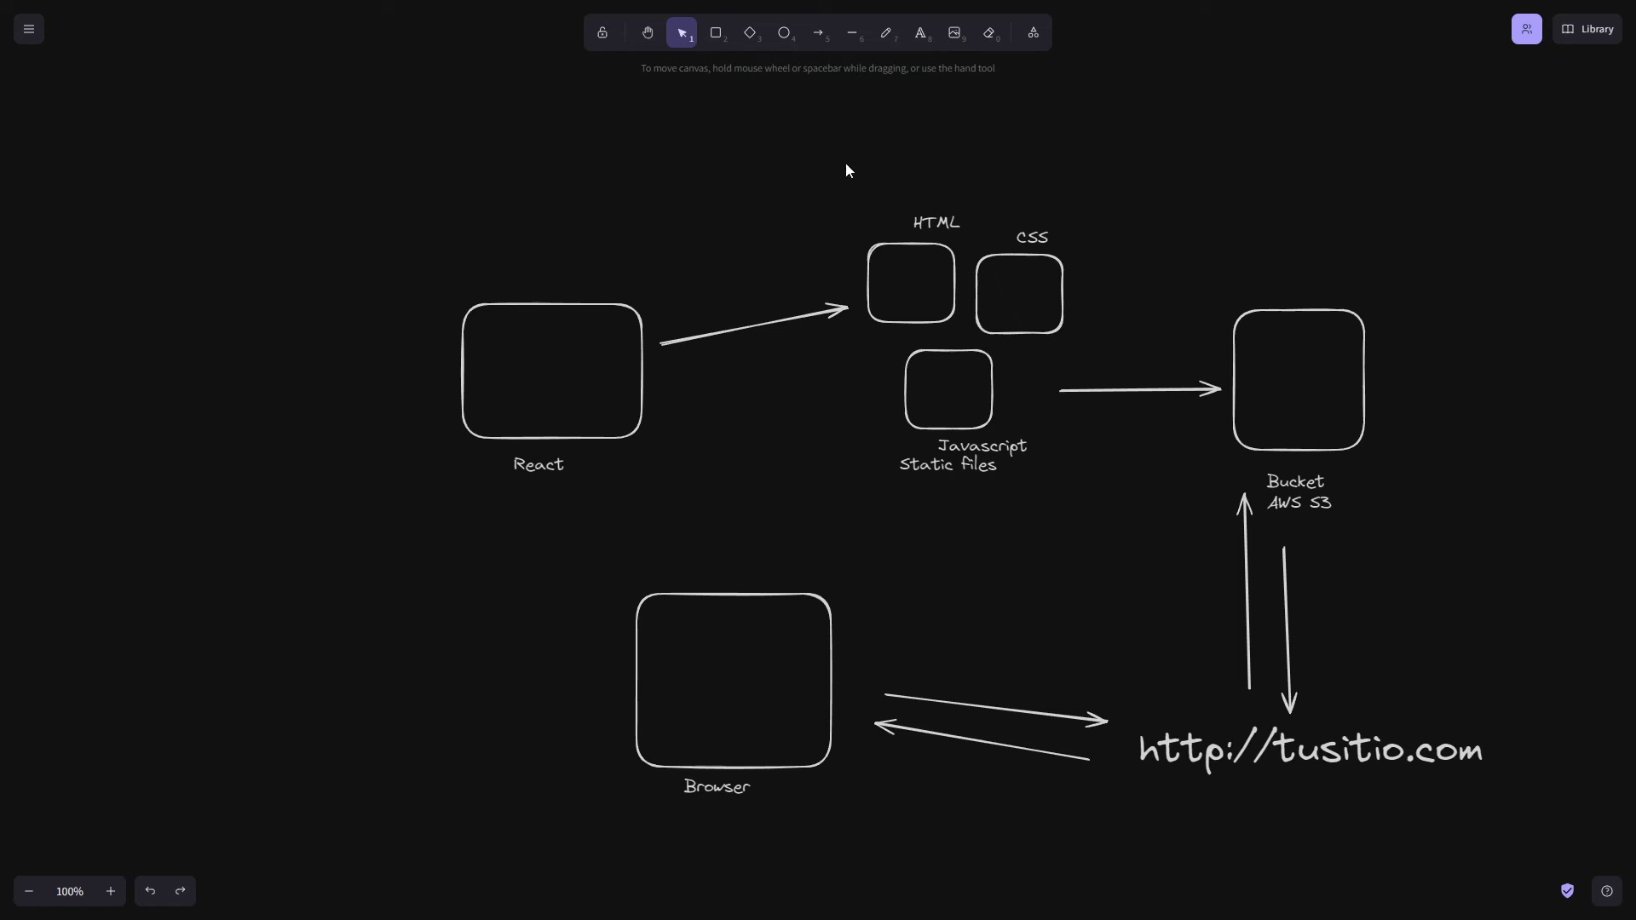
Switch to the Excalidraw diagram and add the text "Boton Upload" and "AWS CLI" on two lines above the static-files-to-bucket arrow.
drag(846, 164, 1104, 534)
key(t)
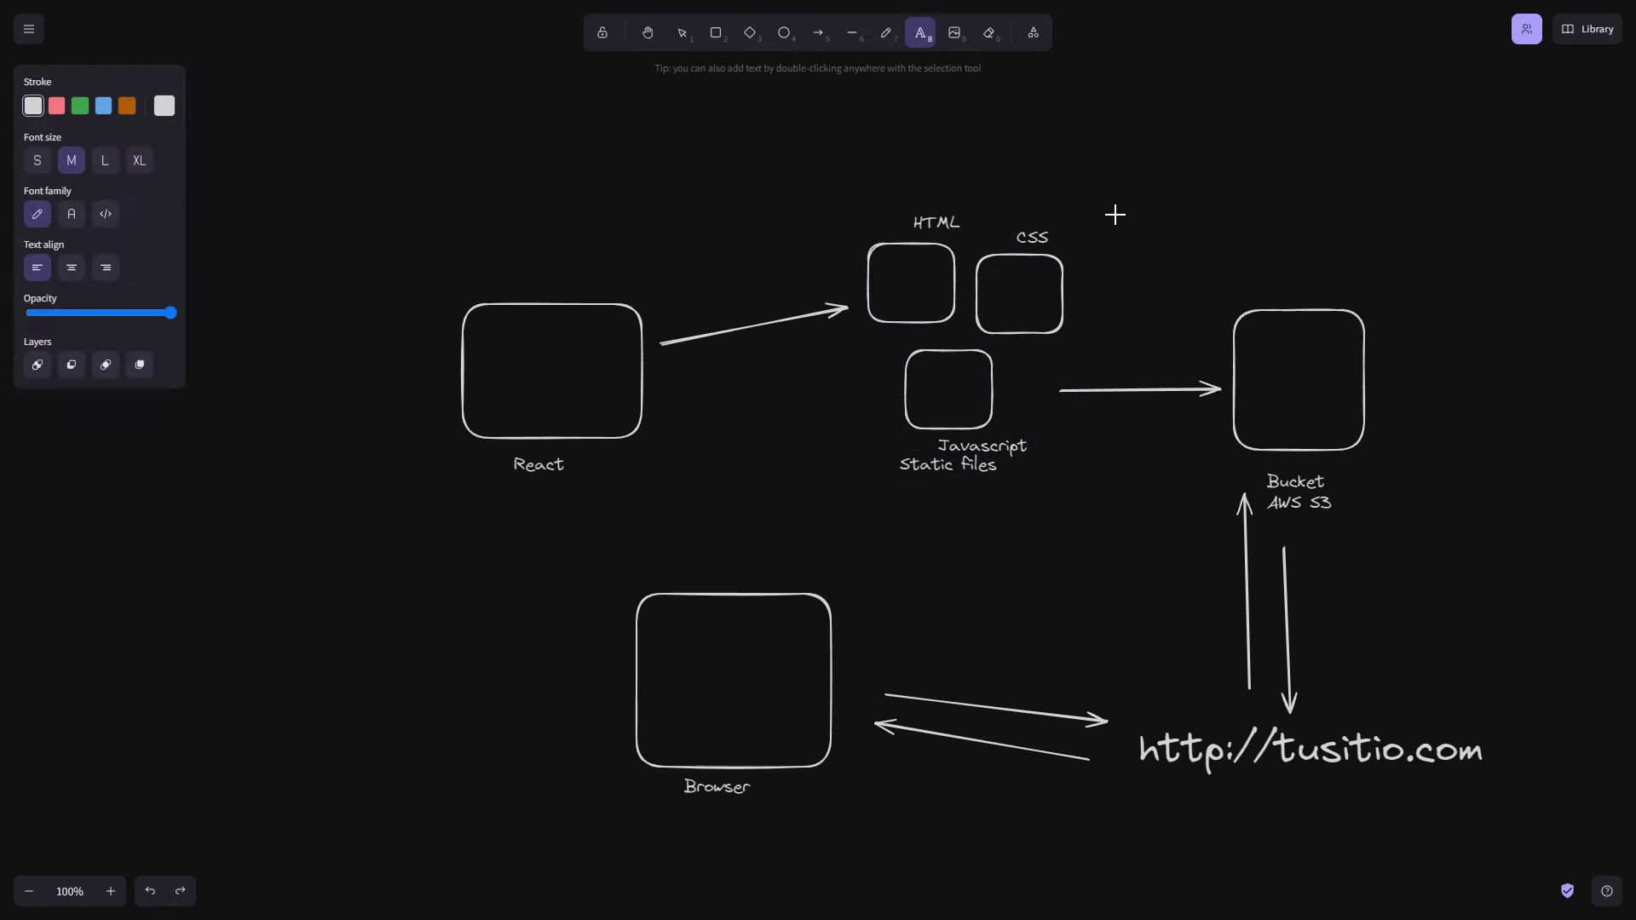
click(1131, 194)
key(Caps_Lock)
text(U)
key(Caps_Lock)
text(pload)
key(Home)
text(Boton)
key(Caps_Lock)
key(Return)
text(AWS CLI)
key(Caps_Lock)
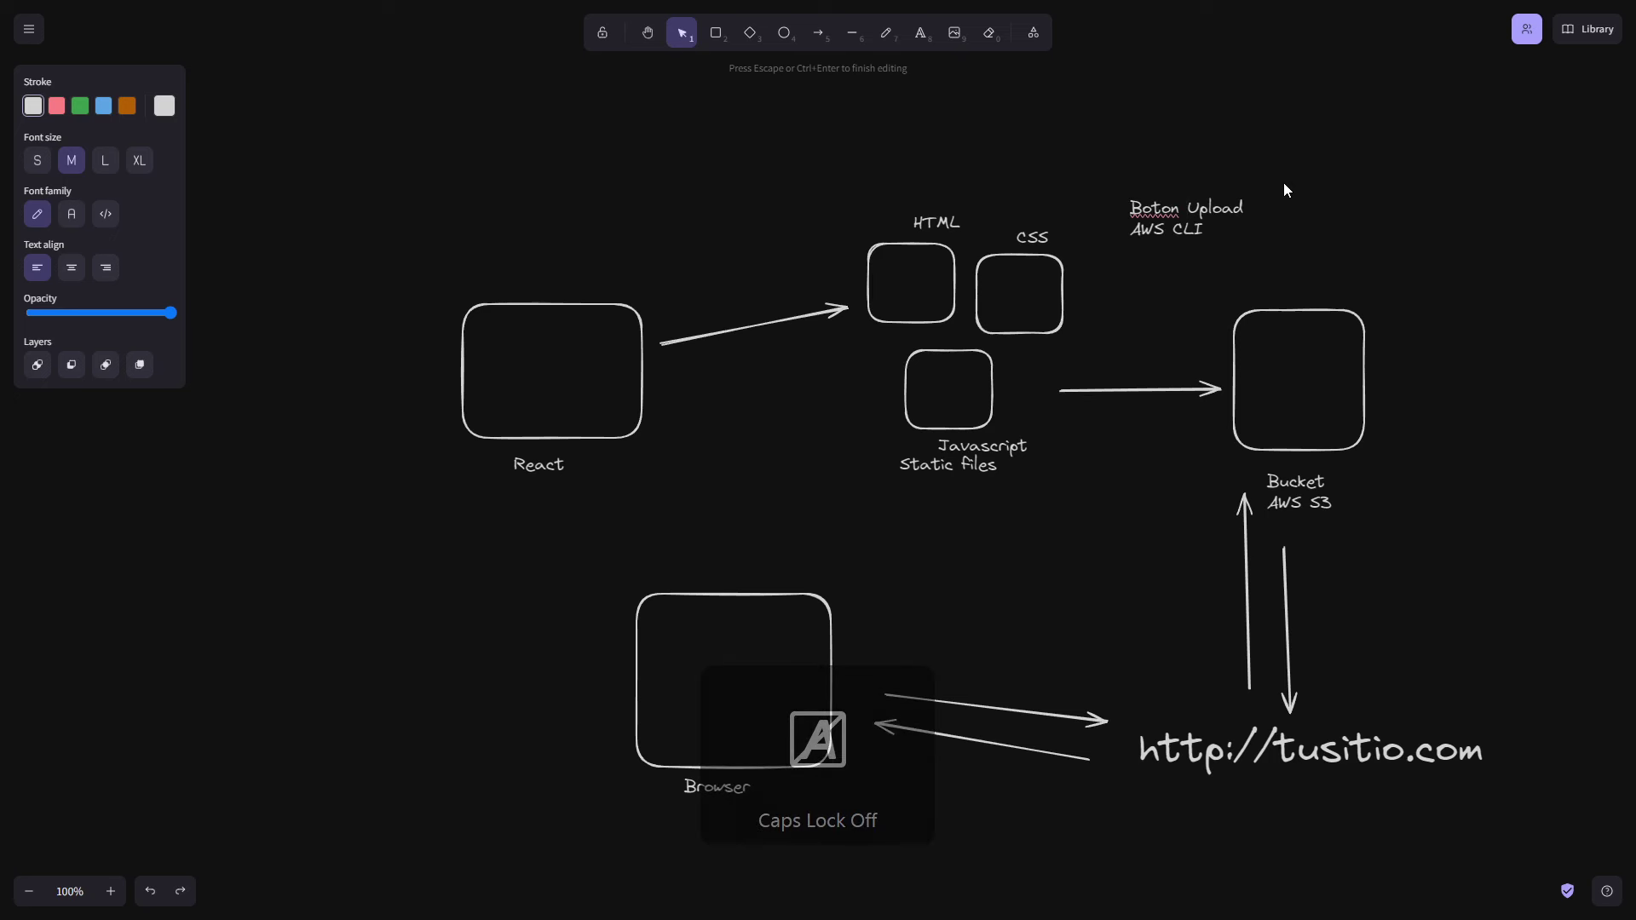
double_click(1201, 229)
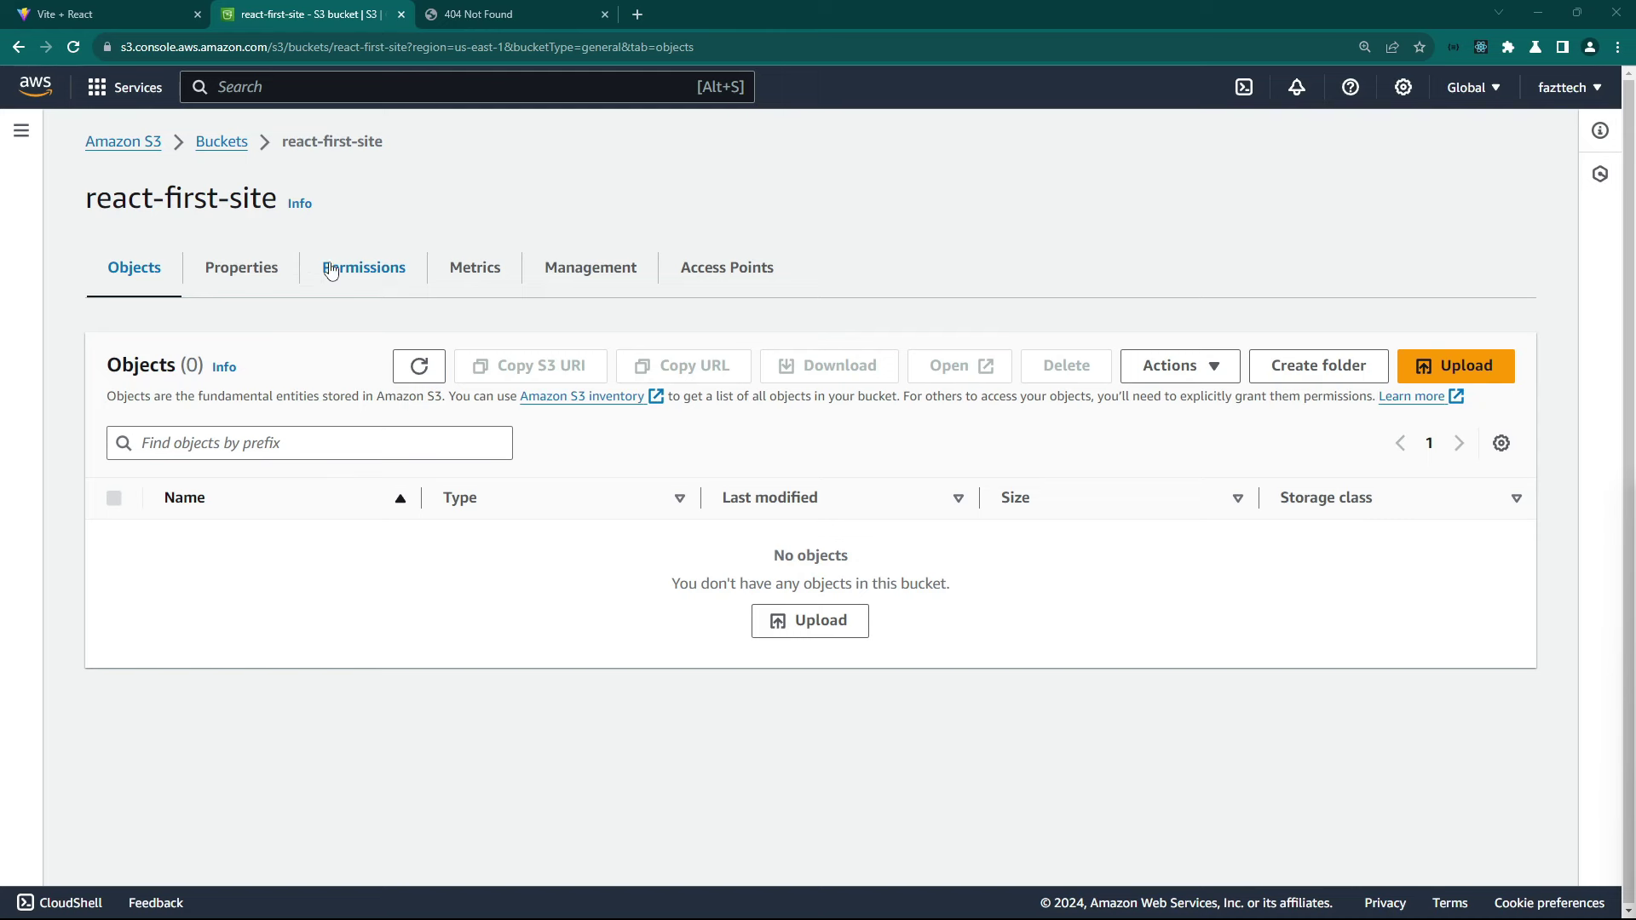
Search the web for "aws cli" in a new browser tab and open the official AWS Command Line Interface page.
click(638, 14)
text(aws cli)
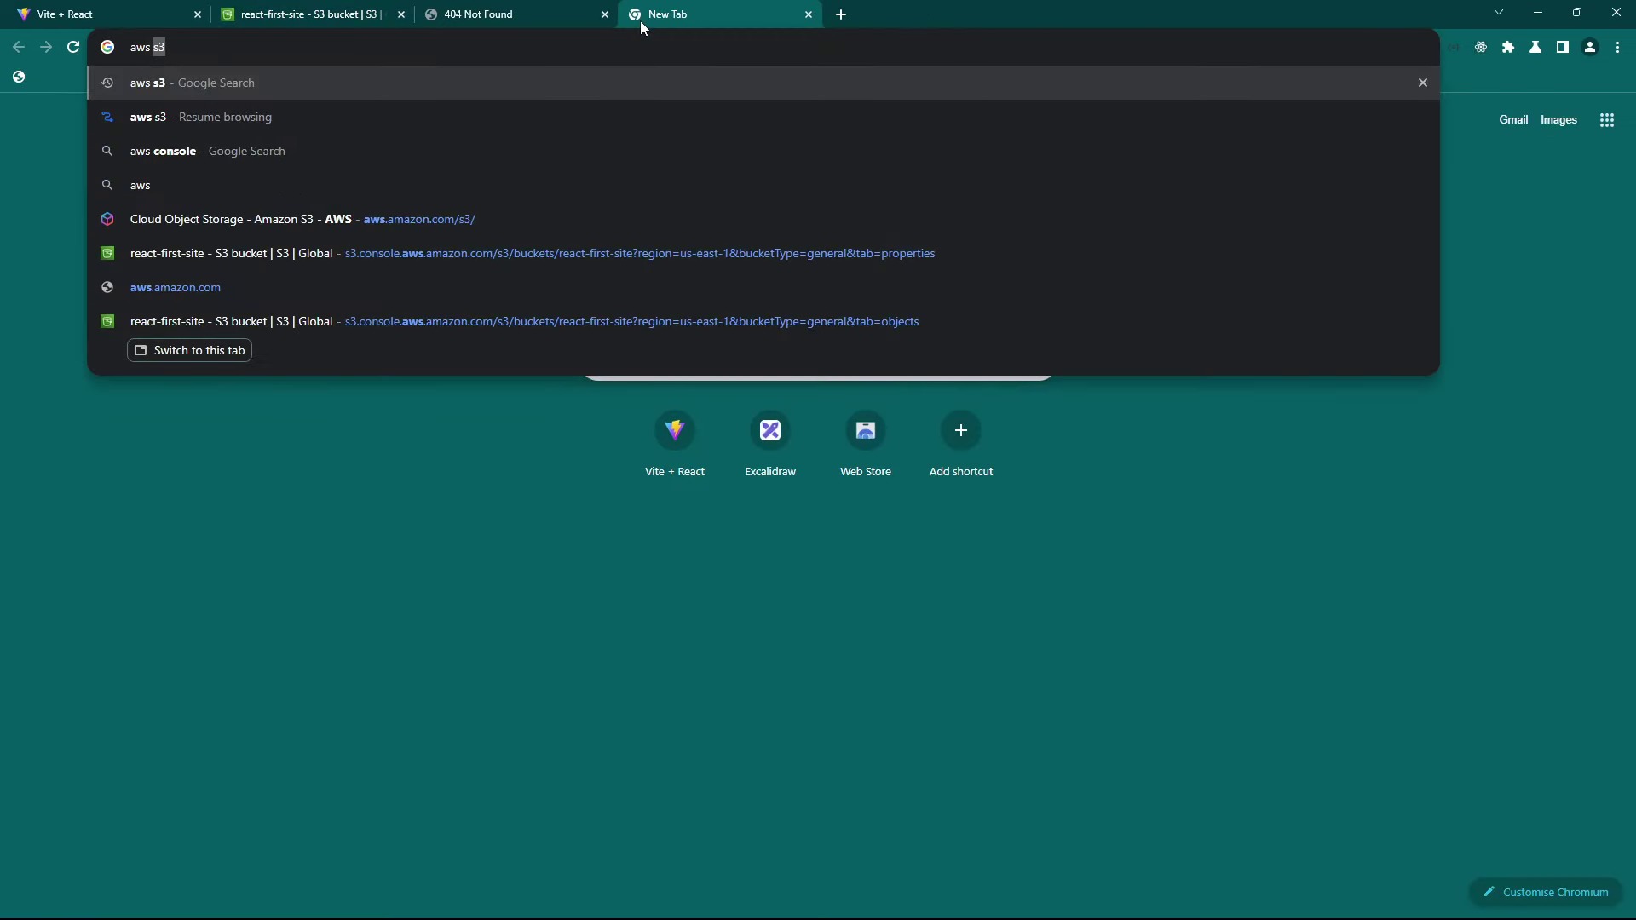
key(Return)
scroll(503, 409, down, 1)
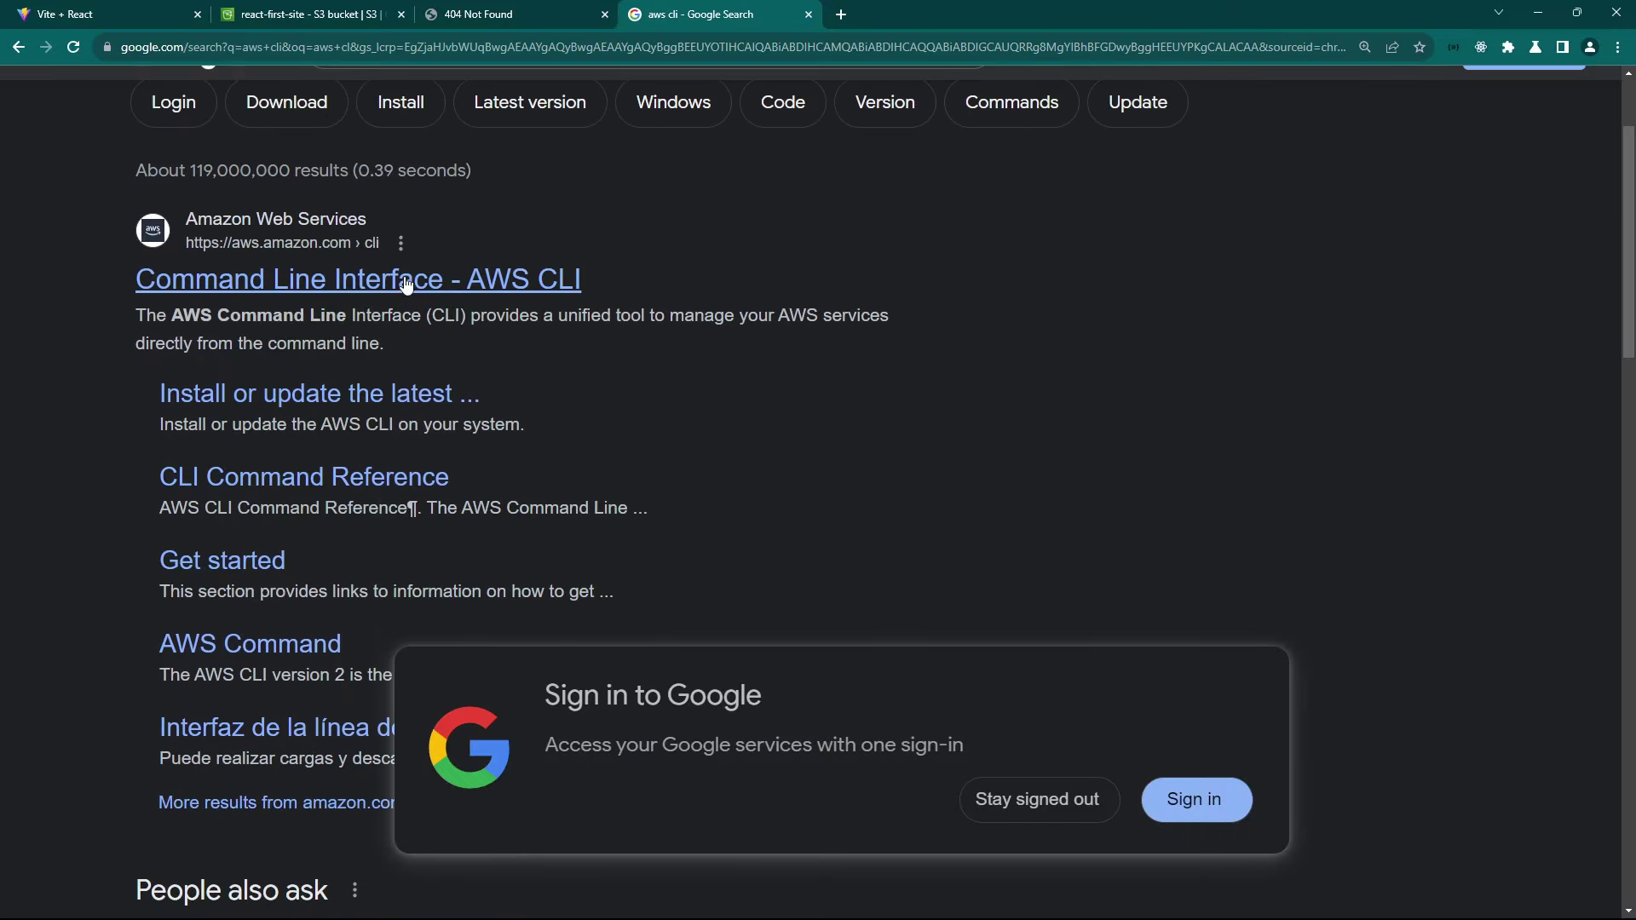
click(457, 282)
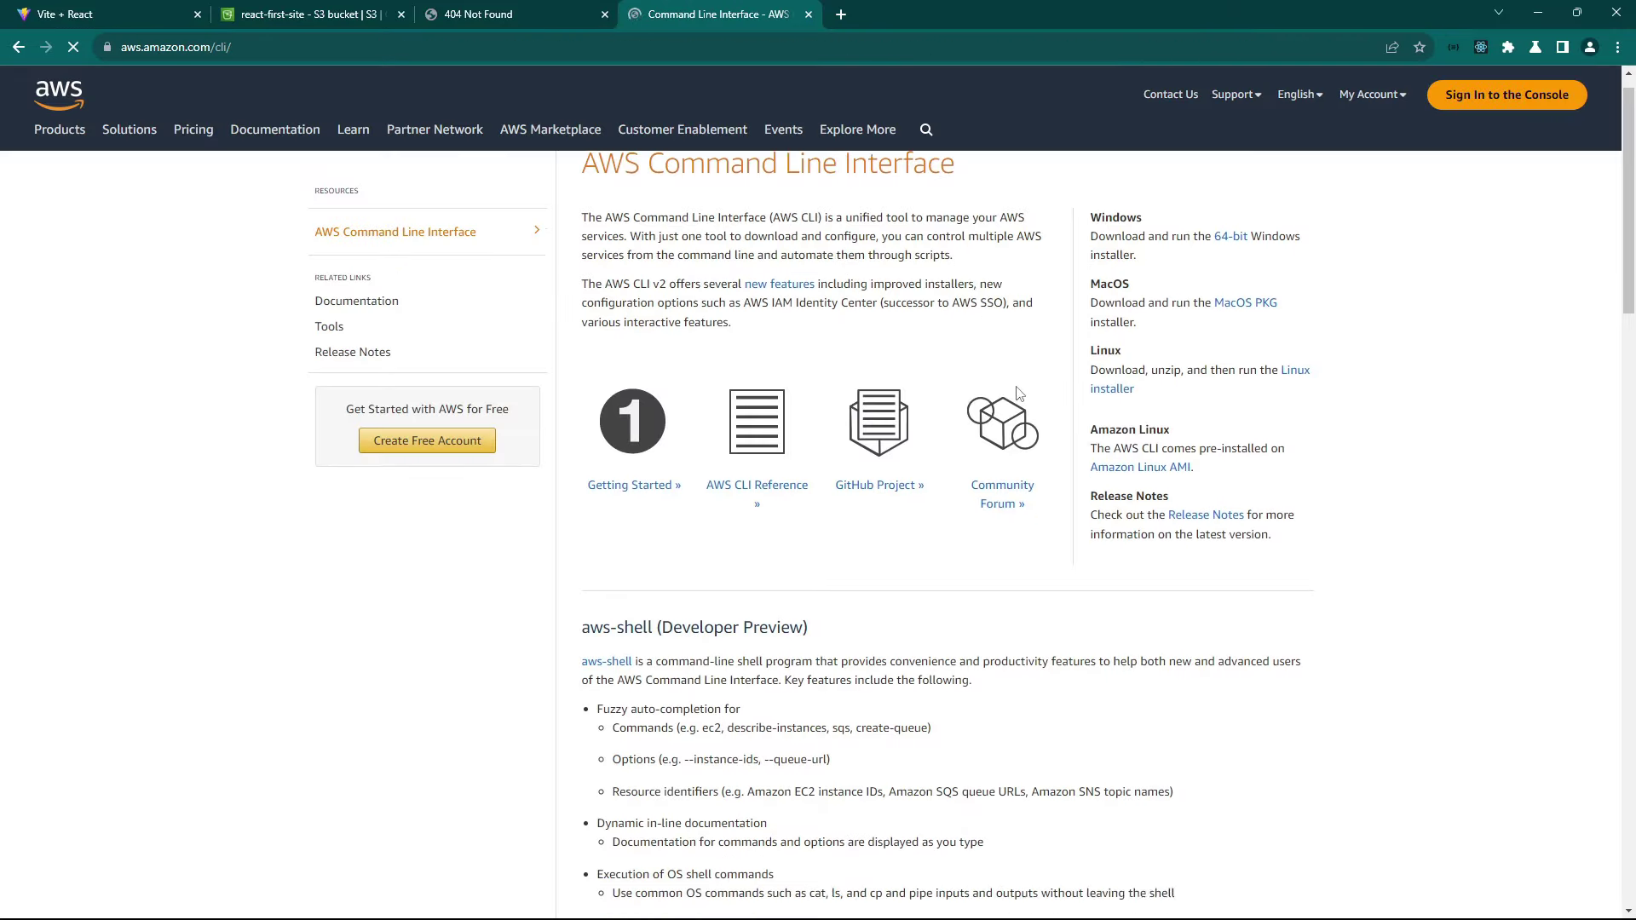
Open the AWS CLI Getting Started guide and read down to the section about AWS CLI version 2.
key(ctrl+plus)
click(628, 567)
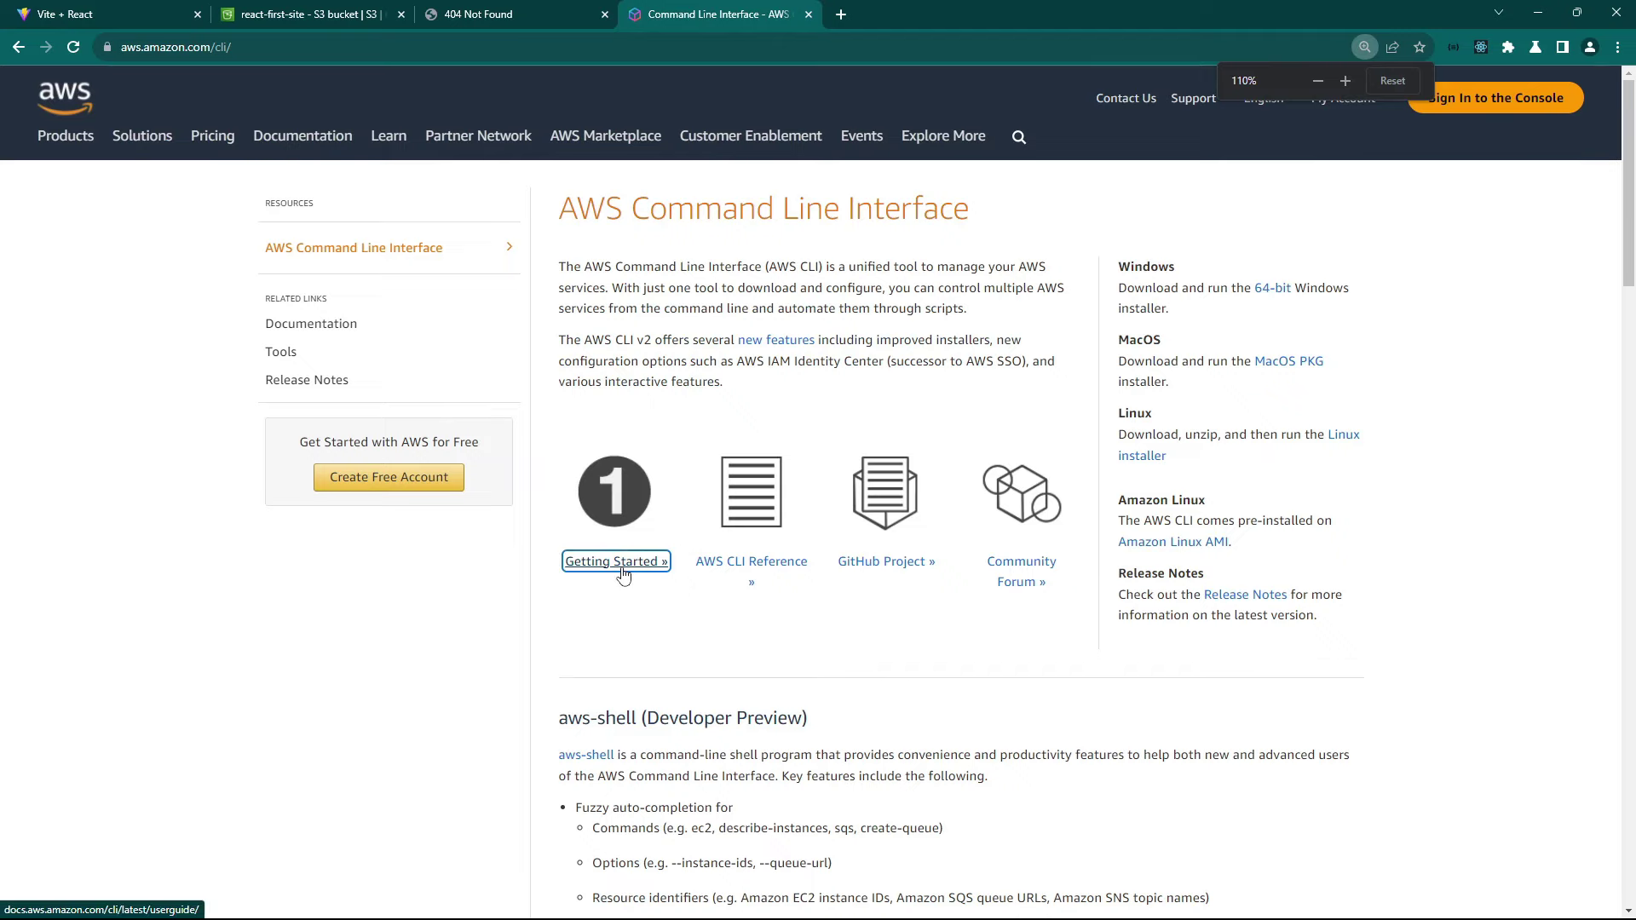
scroll(687, 412, up, 3)
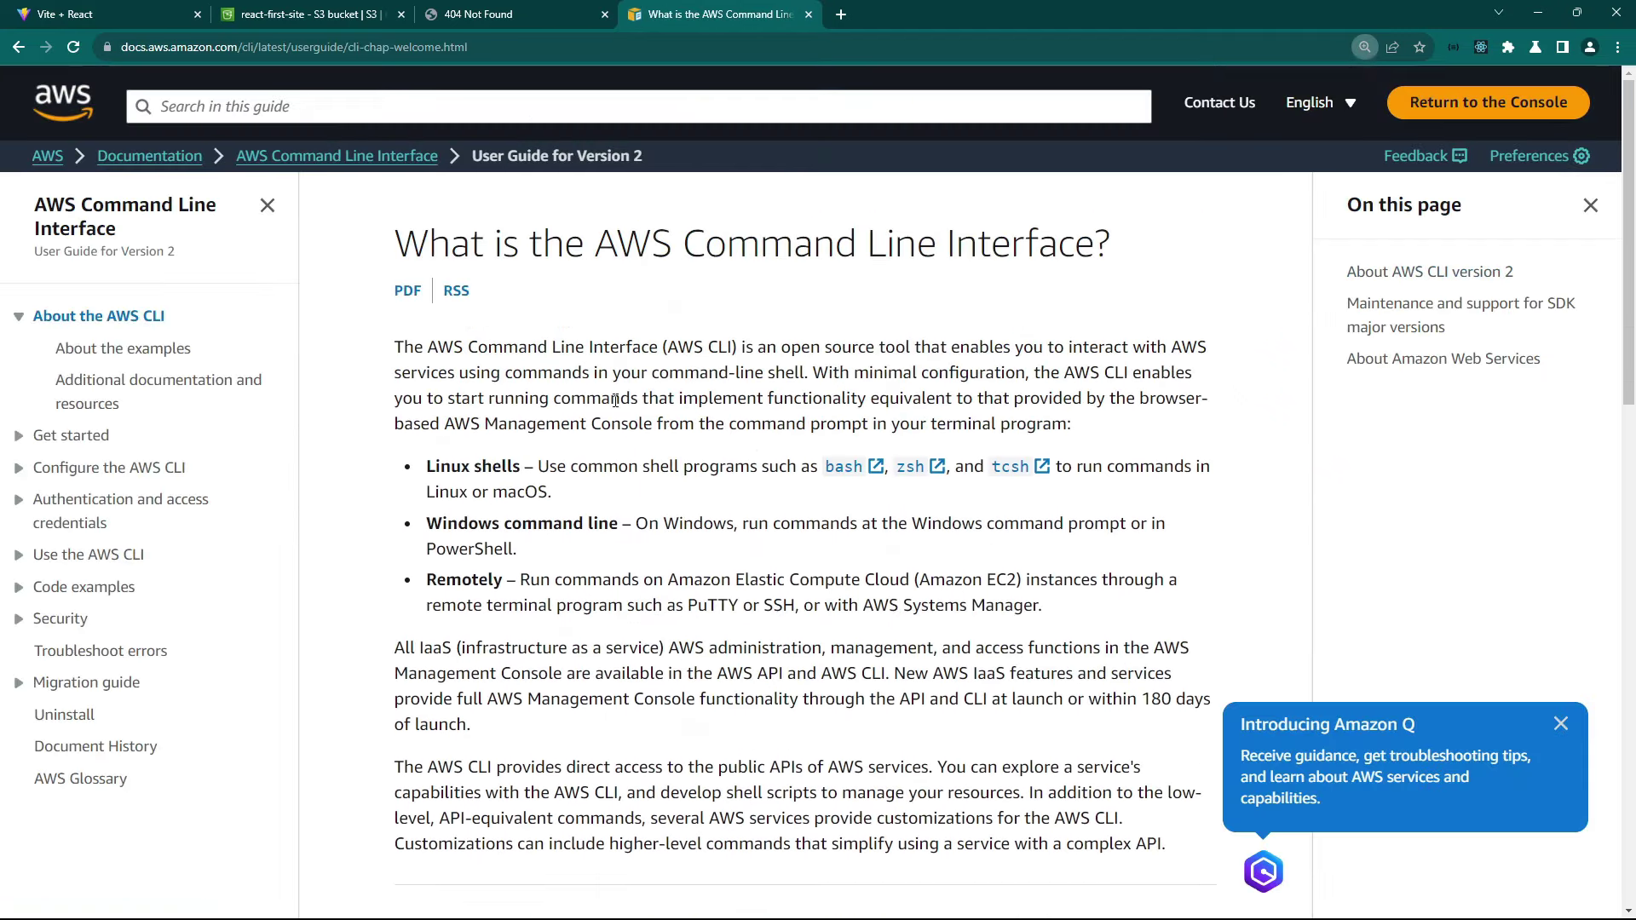
scroll(570, 511, down, 2)
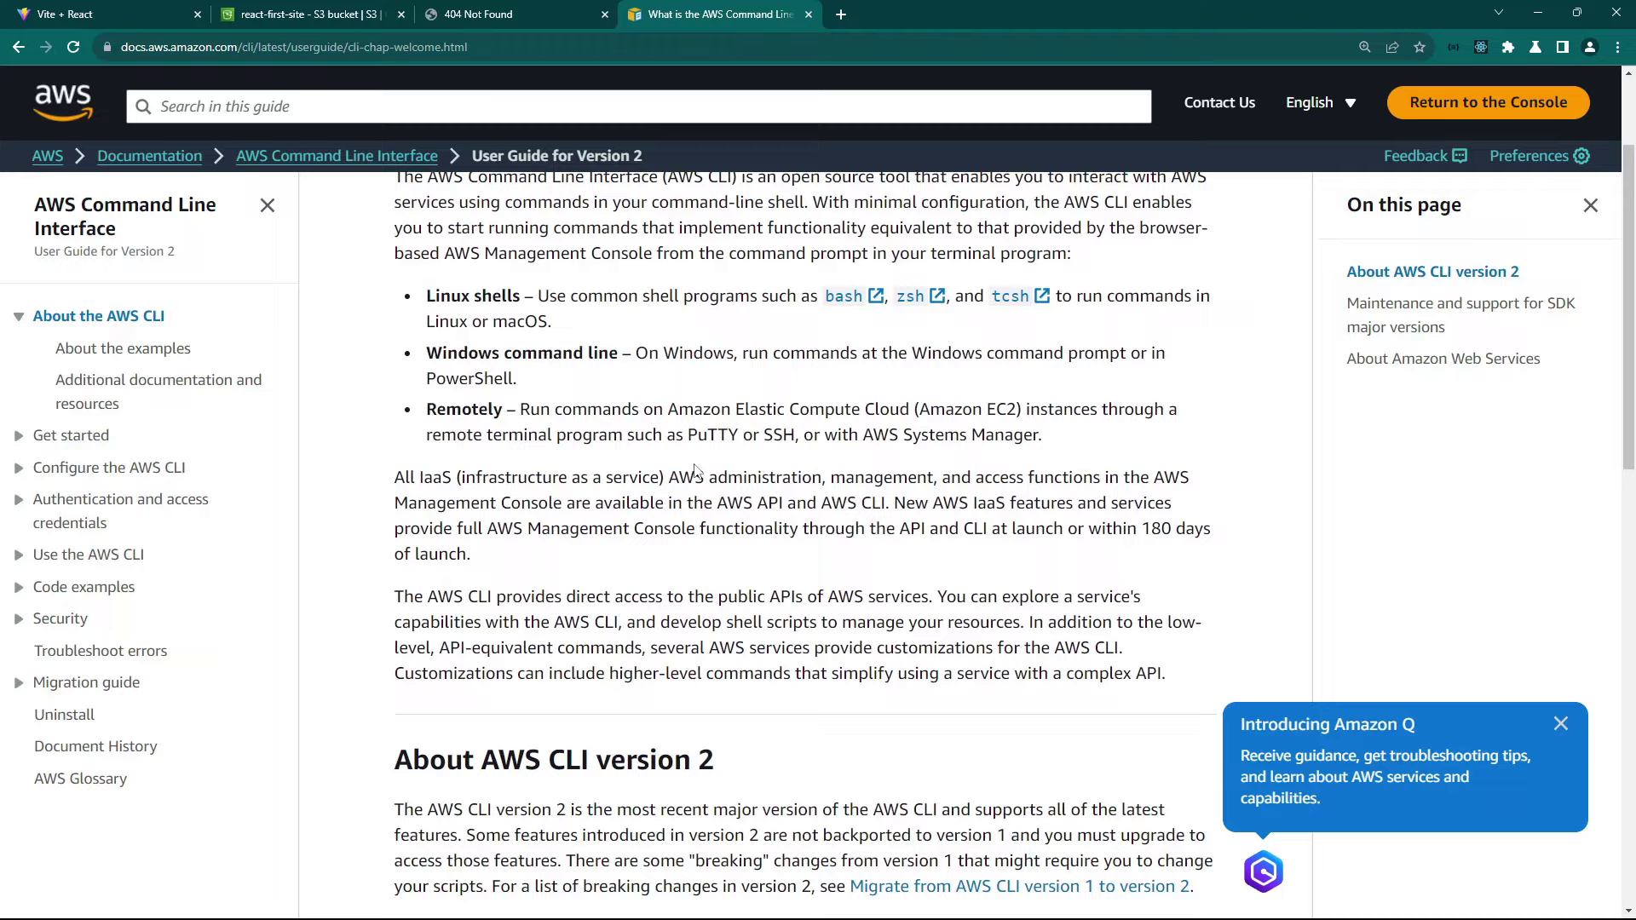
scroll(695, 472, down, 7)
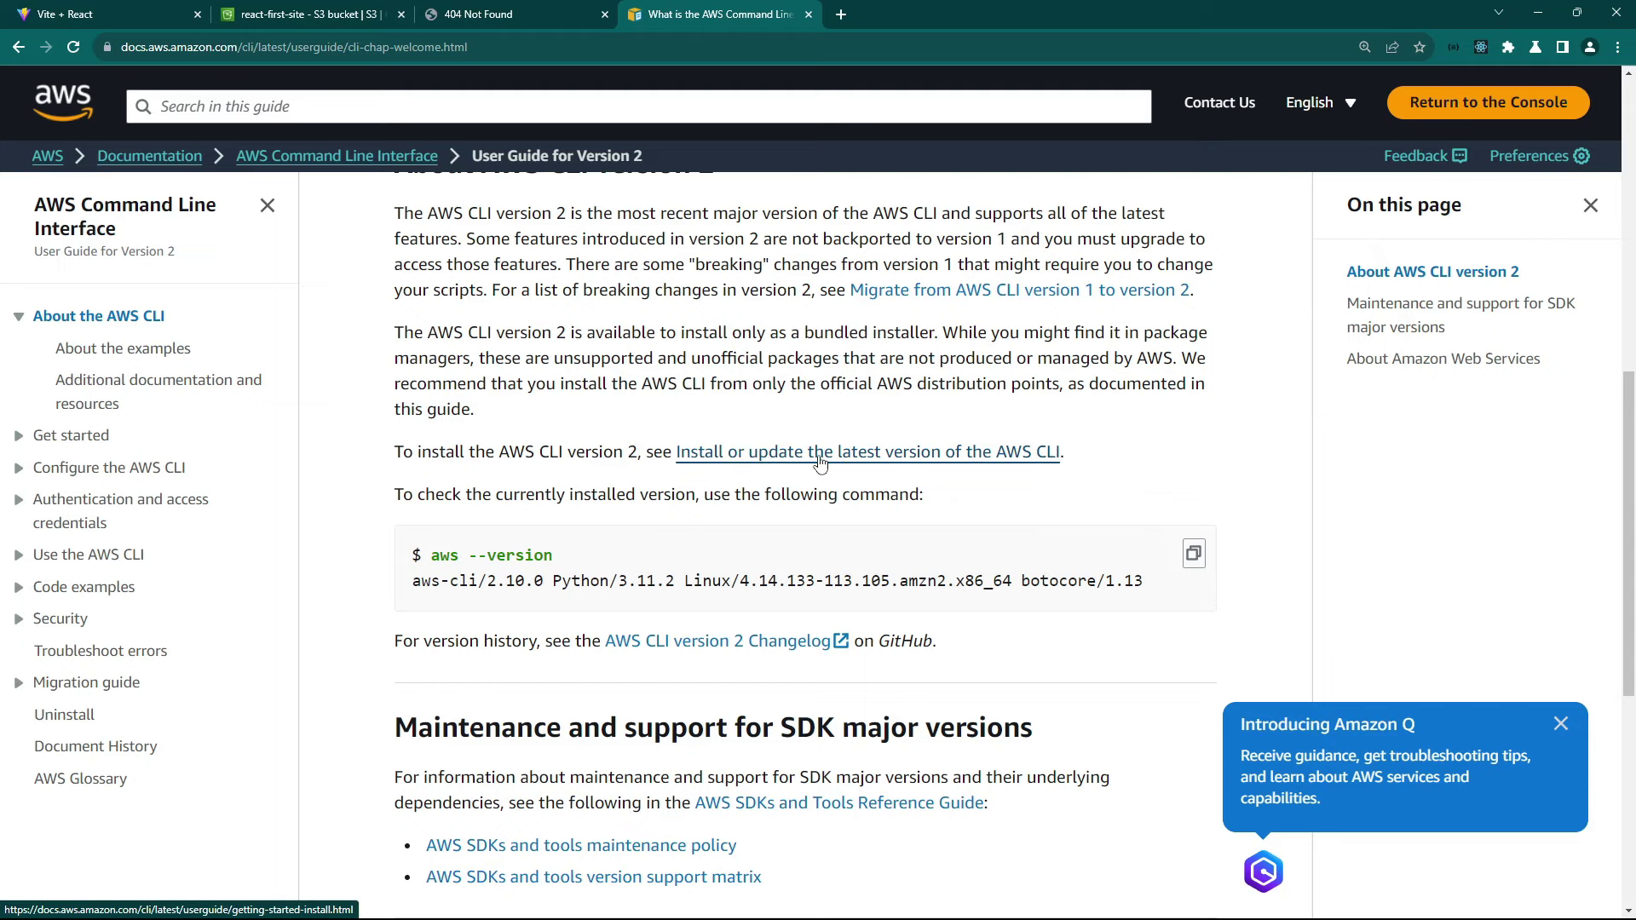
Open the instructions for installing the latest AWS CLI version and expand the Windows section.
click(717, 453)
scroll(718, 452, down, 1)
click(511, 575)
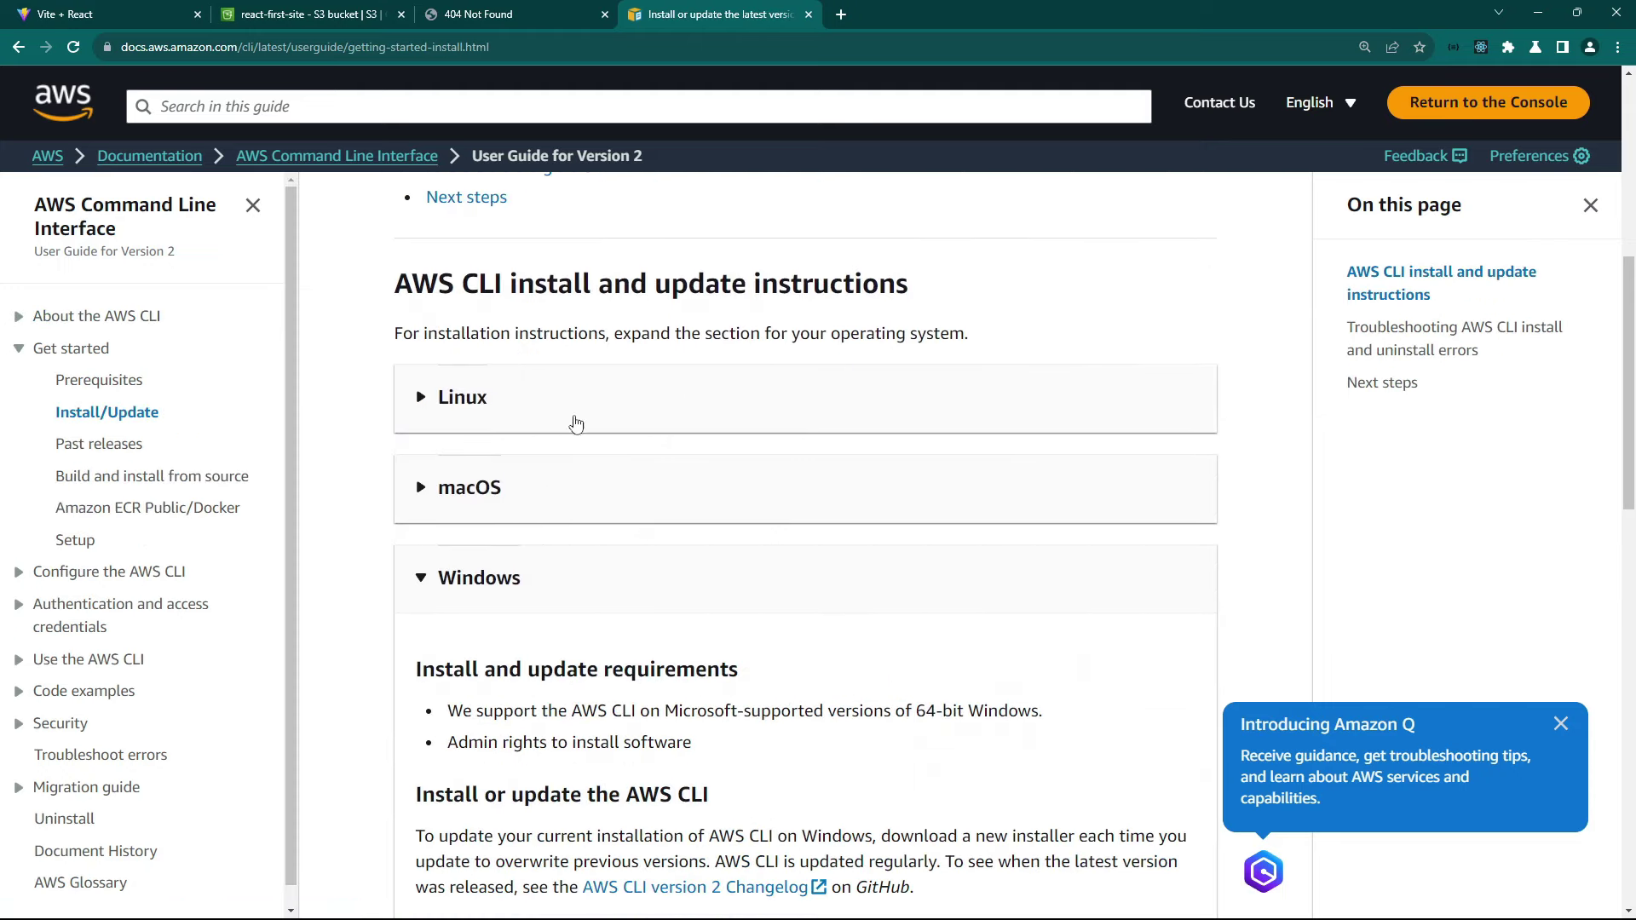
scroll(659, 492, down, 1)
scroll(656, 493, down, 2)
scroll(648, 490, up, 3)
scroll(637, 488, down, 3)
scroll(637, 488, down, 1)
scroll(579, 487, up, 3)
Review the macOS installation instructions and collapse that section again.
click(529, 486)
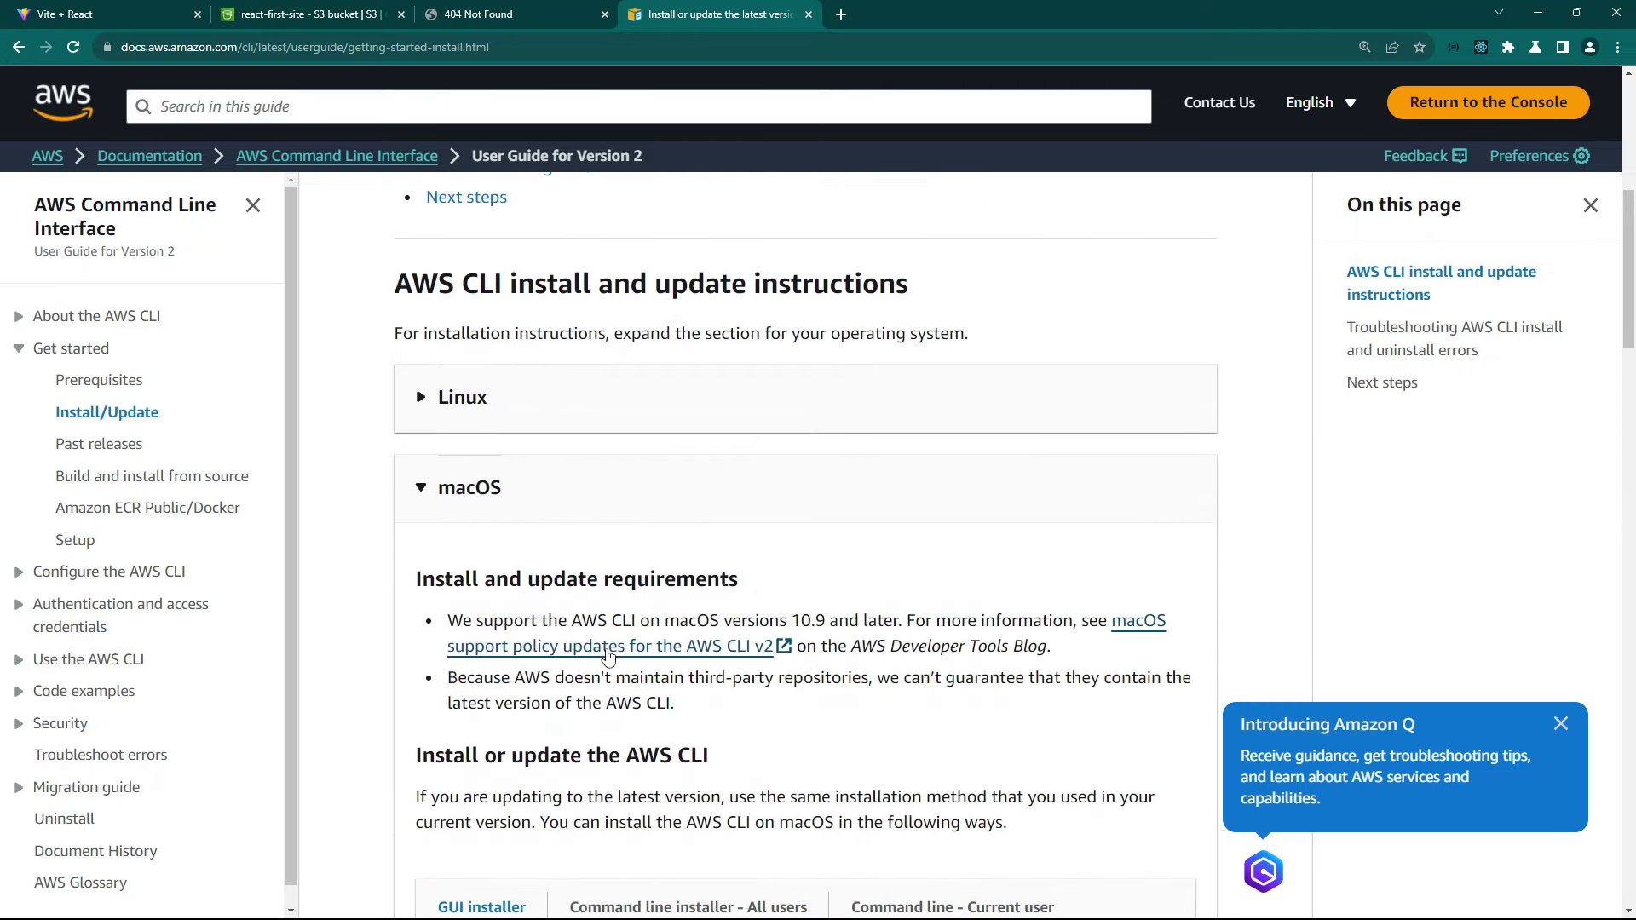
scroll(653, 549, down, 3)
scroll(653, 549, down, 1)
scroll(529, 503, up, 6)
click(478, 486)
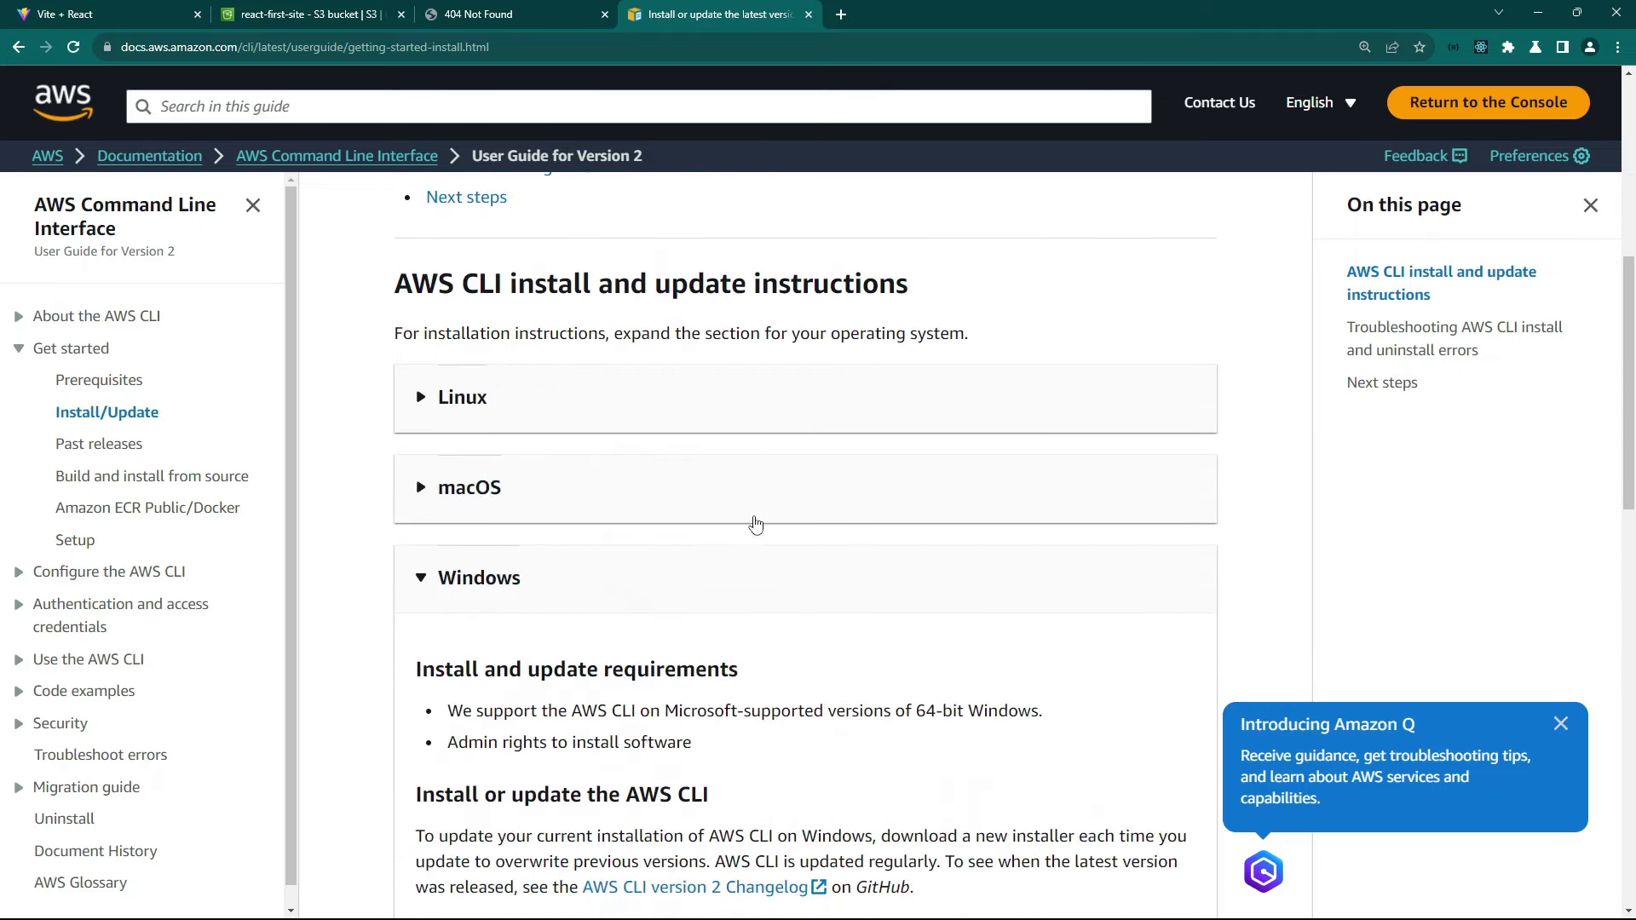
Download the AWSCLIV2.msi installer for Windows and launch it.
scroll(755, 522, down, 5)
scroll(755, 522, down, 2)
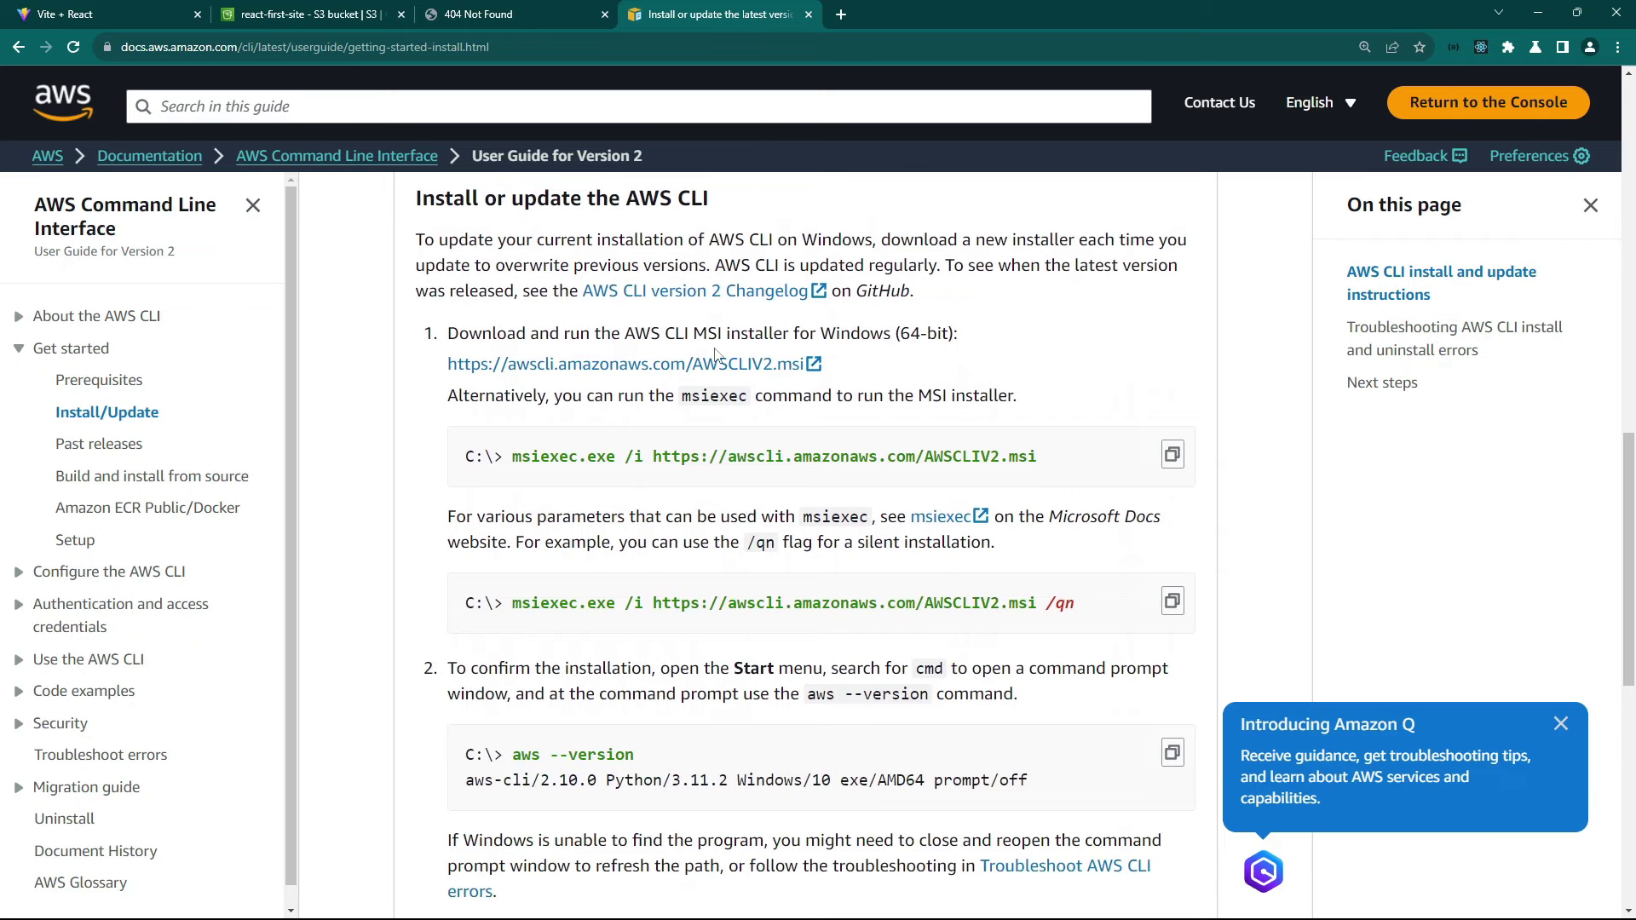
click(767, 365)
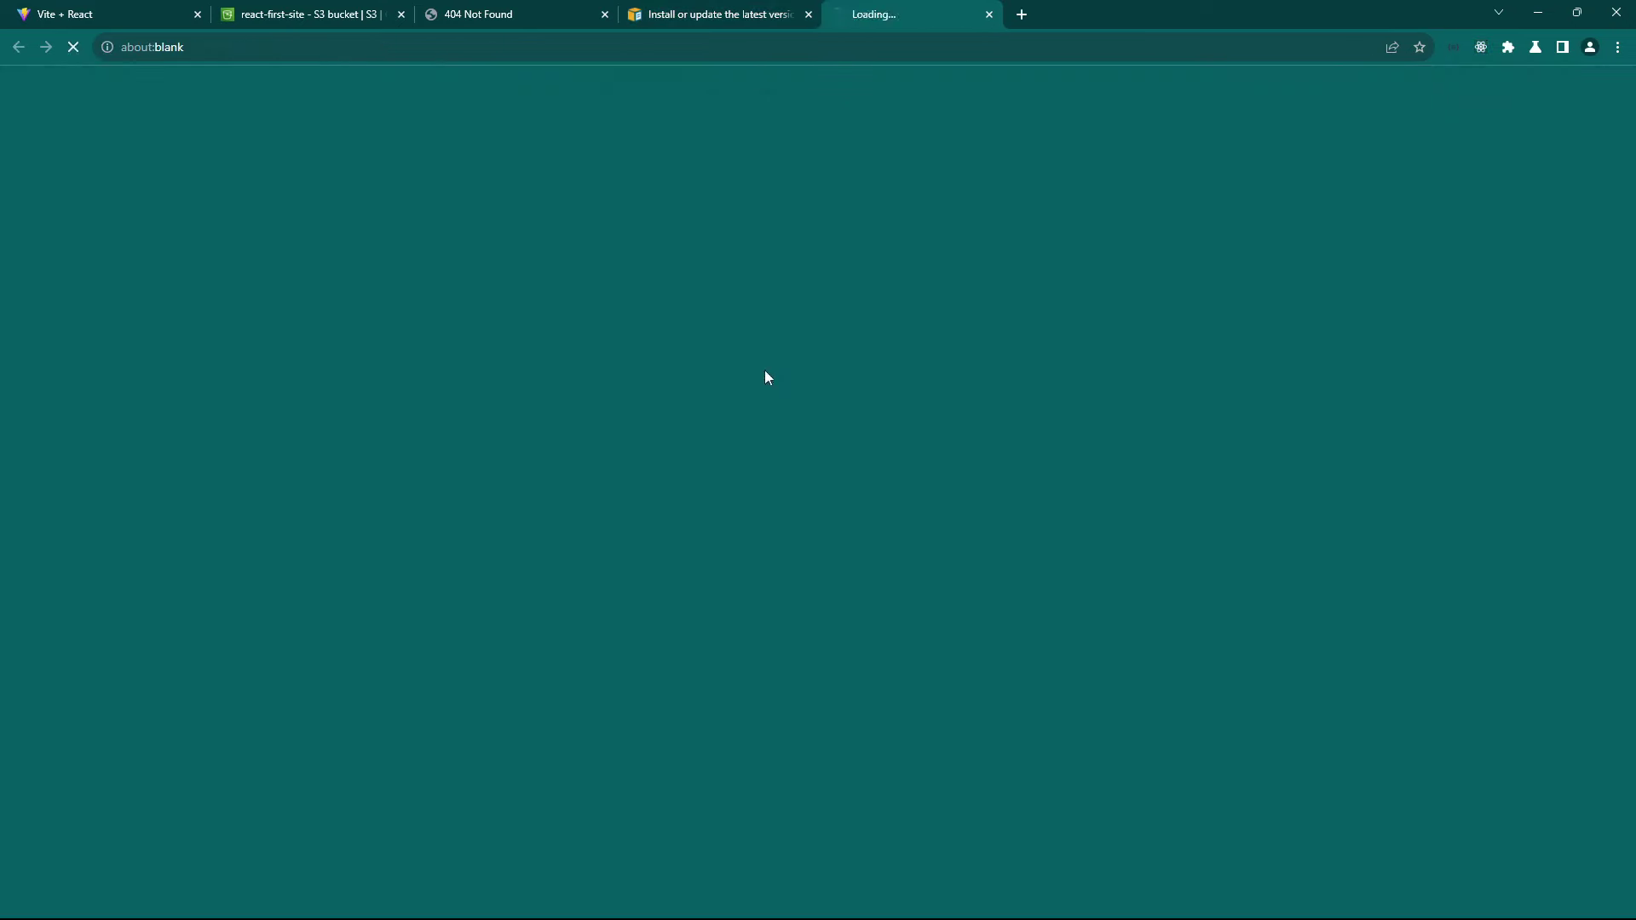
click(1373, 78)
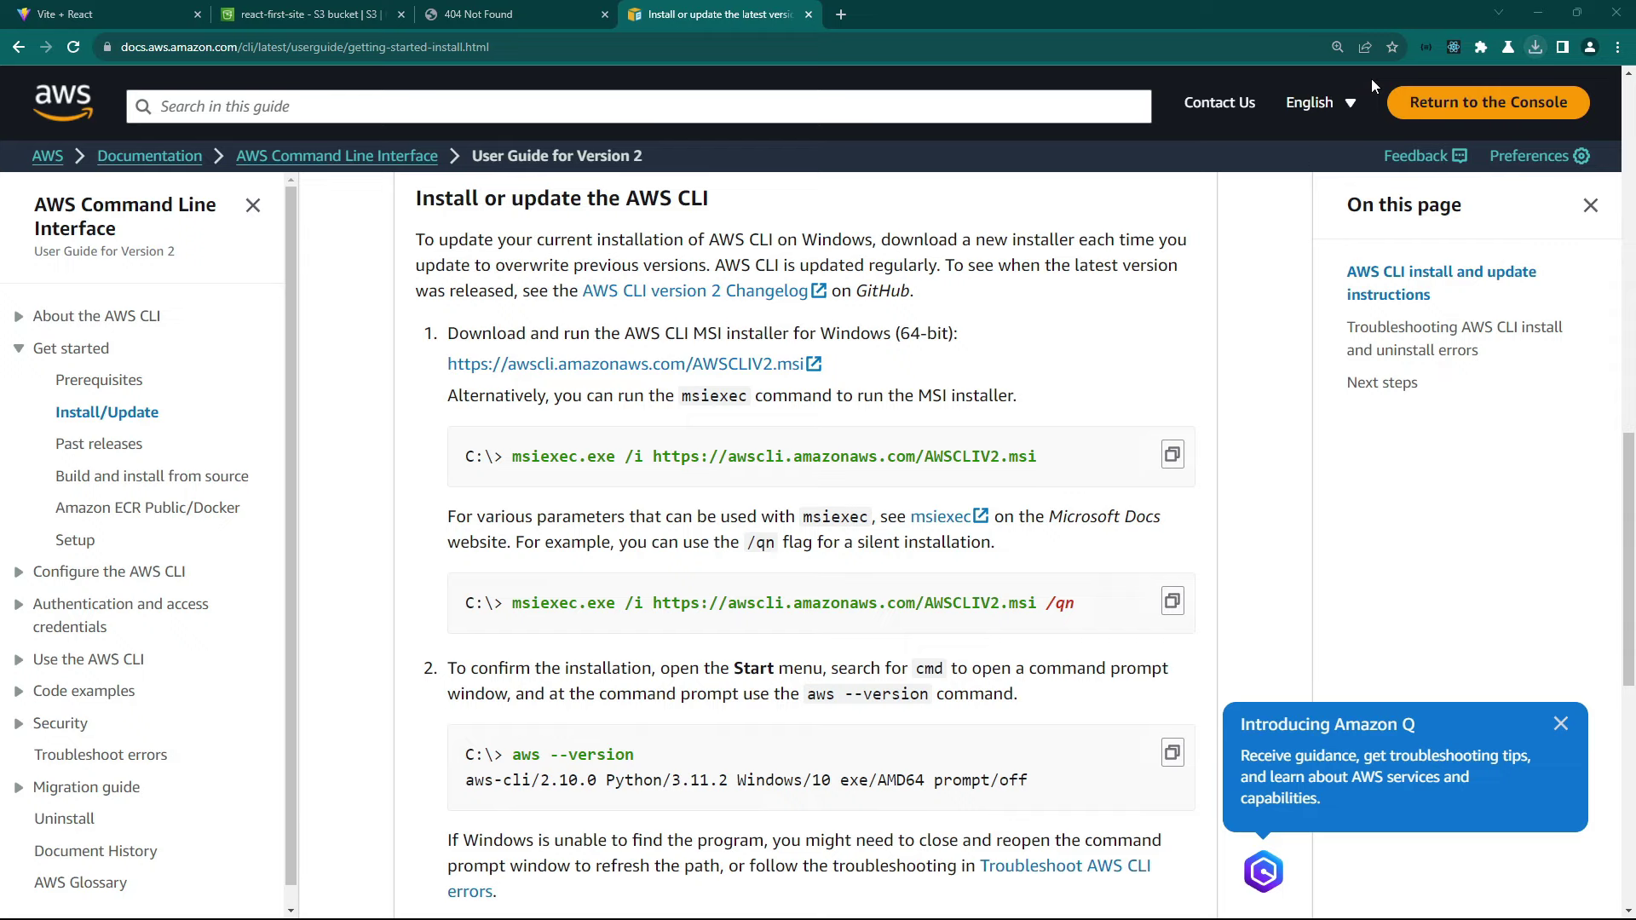
Accept the license agreement and complete the AWS Command Line Interface v2 installation.
click(635, 561)
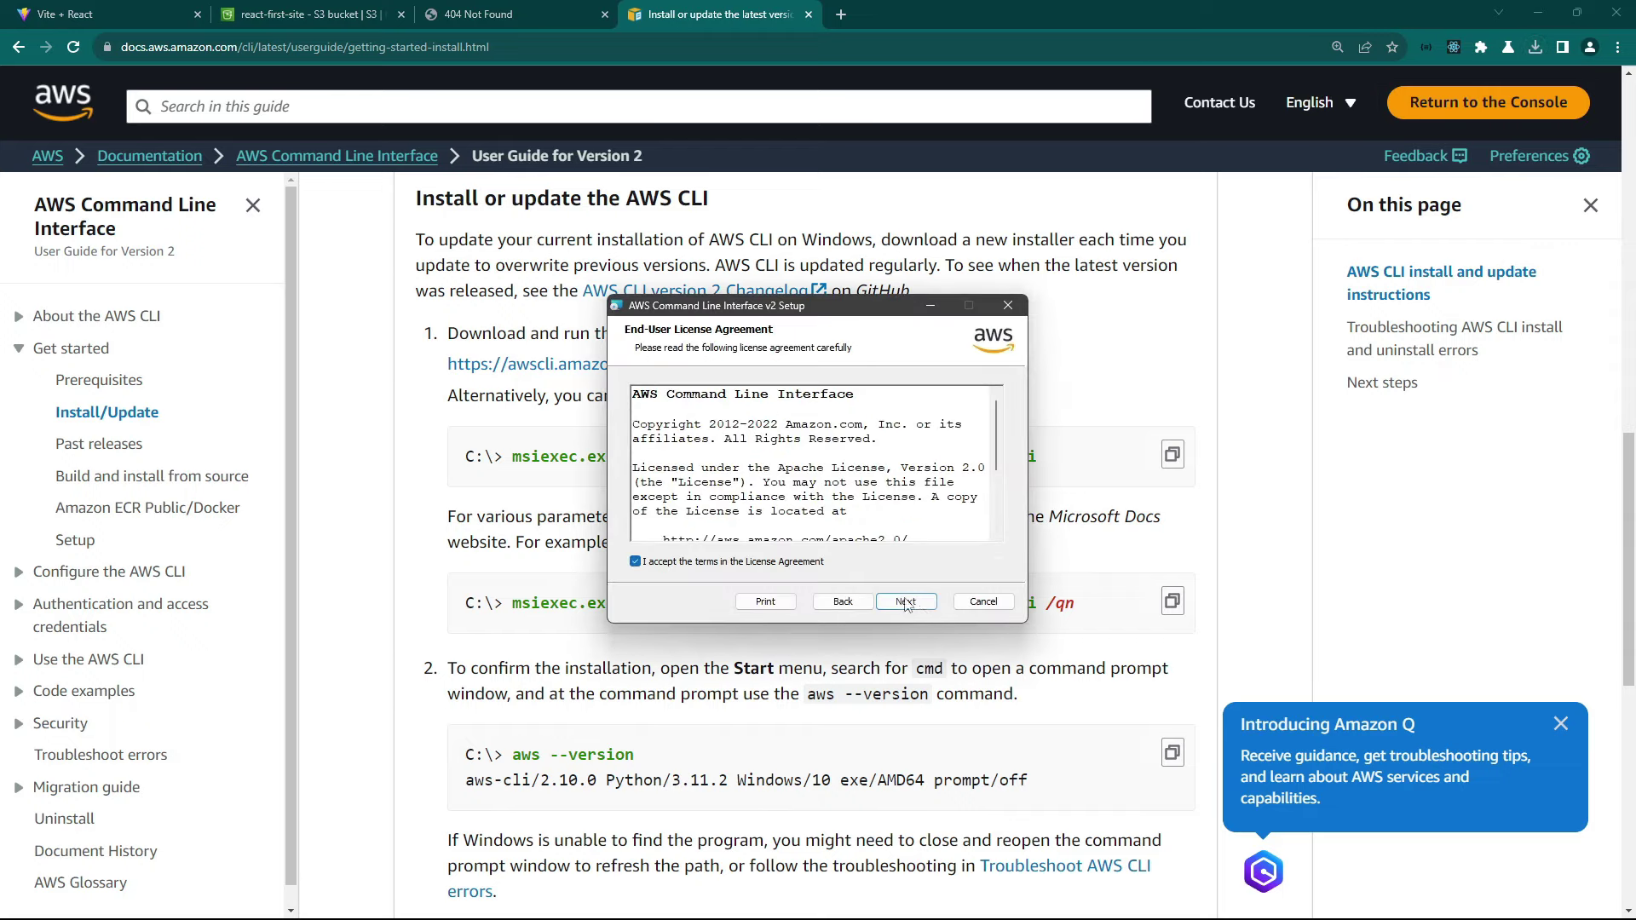
click(917, 606)
click(917, 607)
click(917, 604)
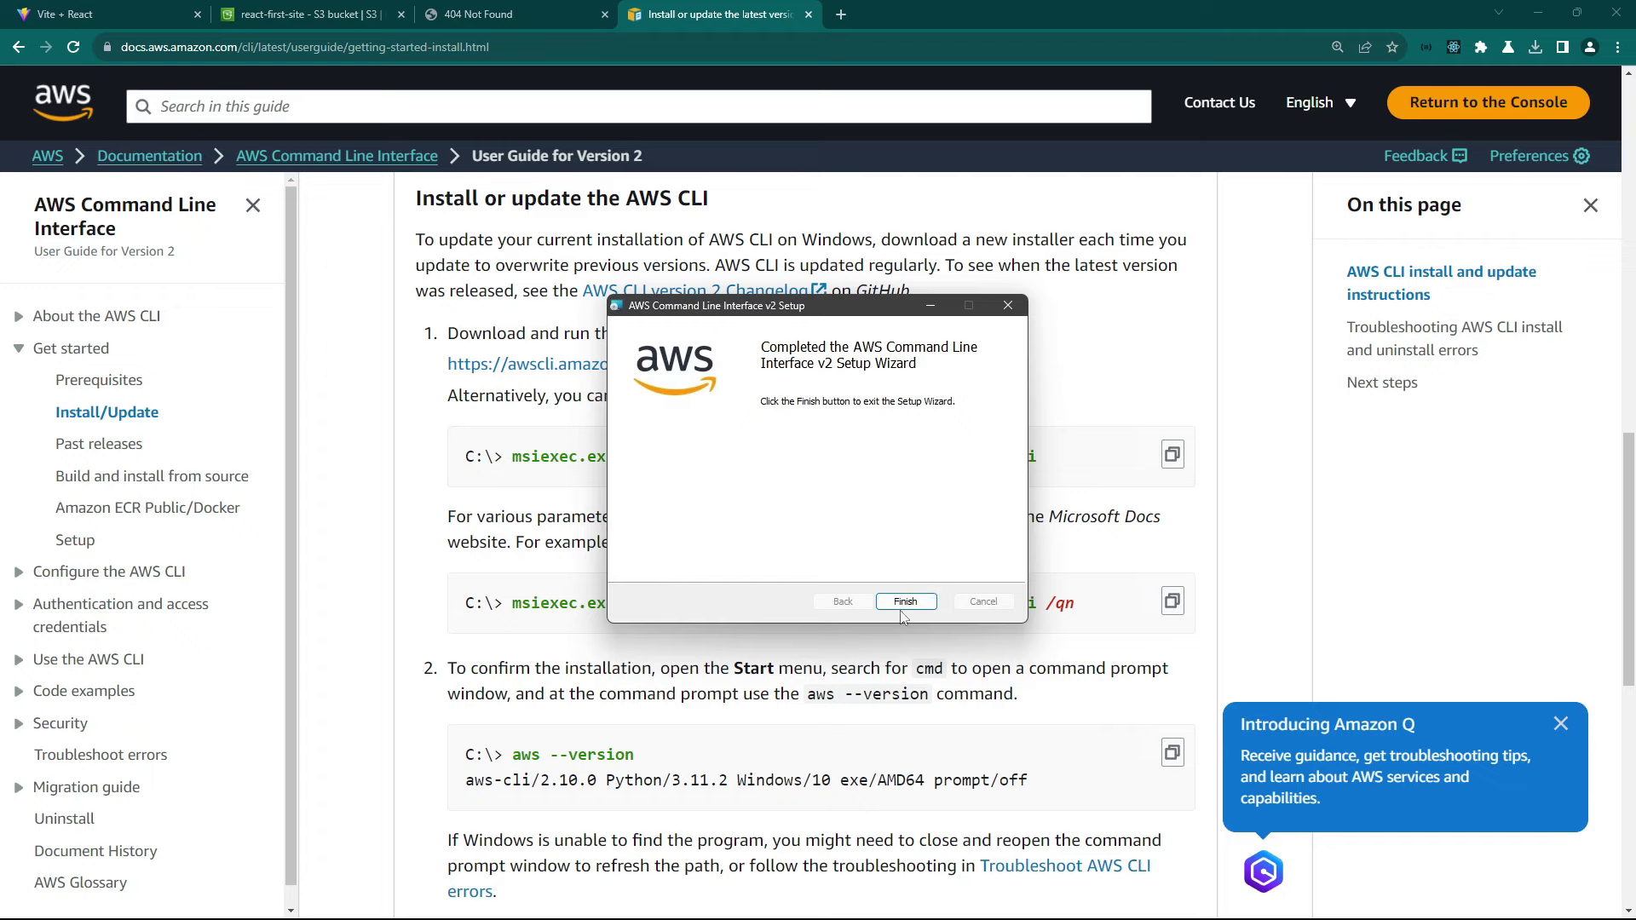
click(899, 601)
Check the installed AWS CLI version by running aws --version in a new terminal window.
scroll(899, 611, down, 3)
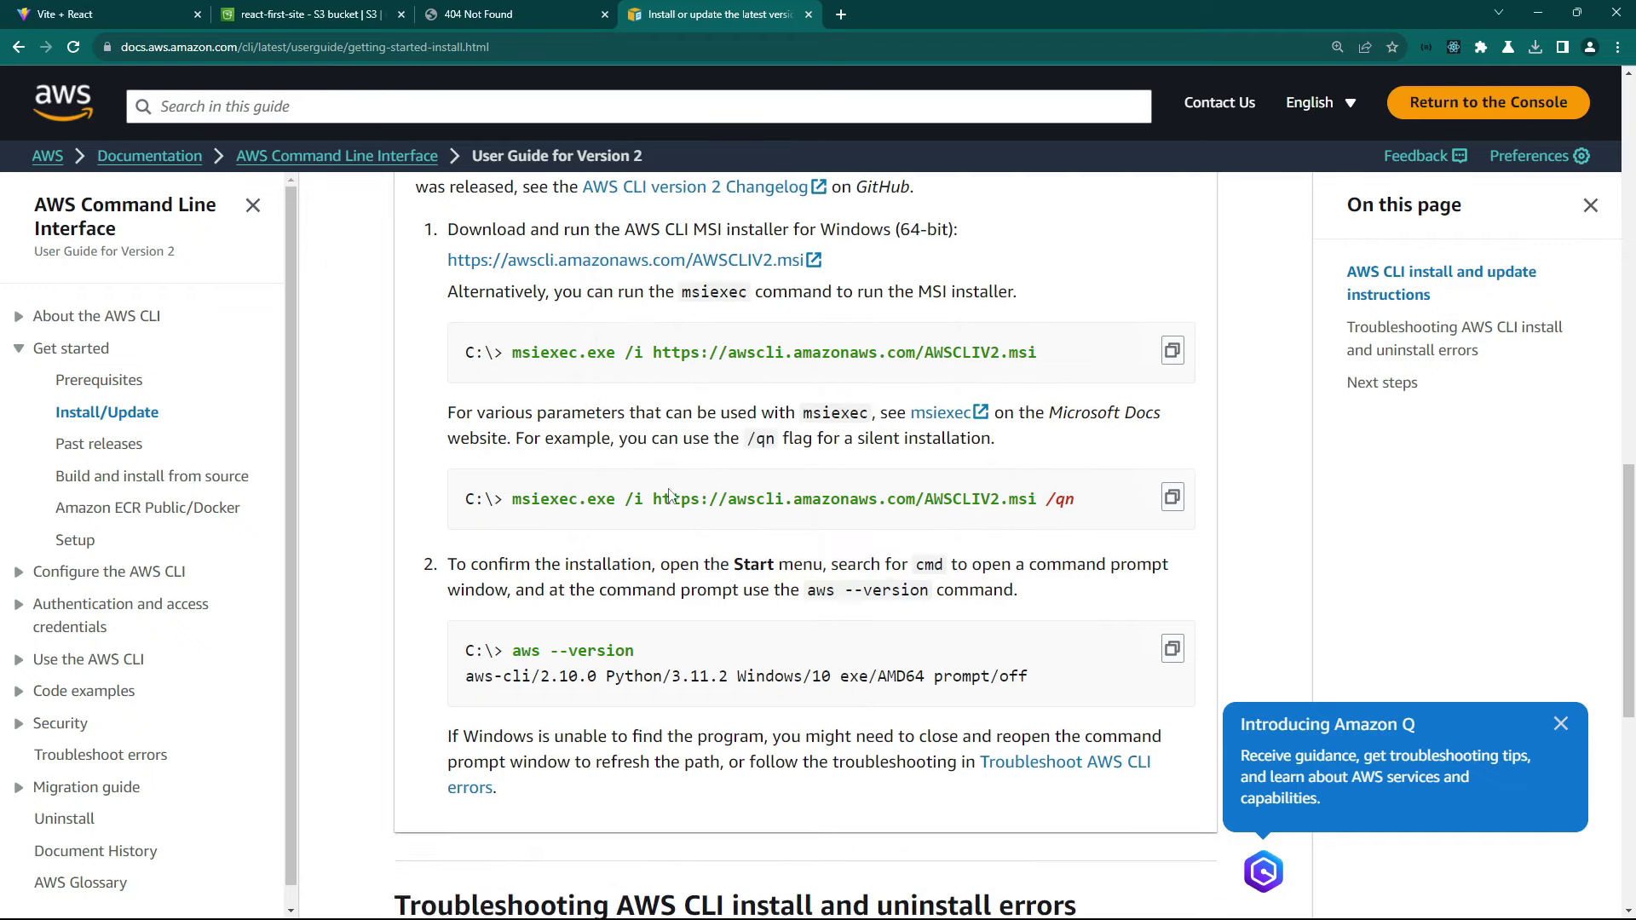
drag(512, 499, 656, 503)
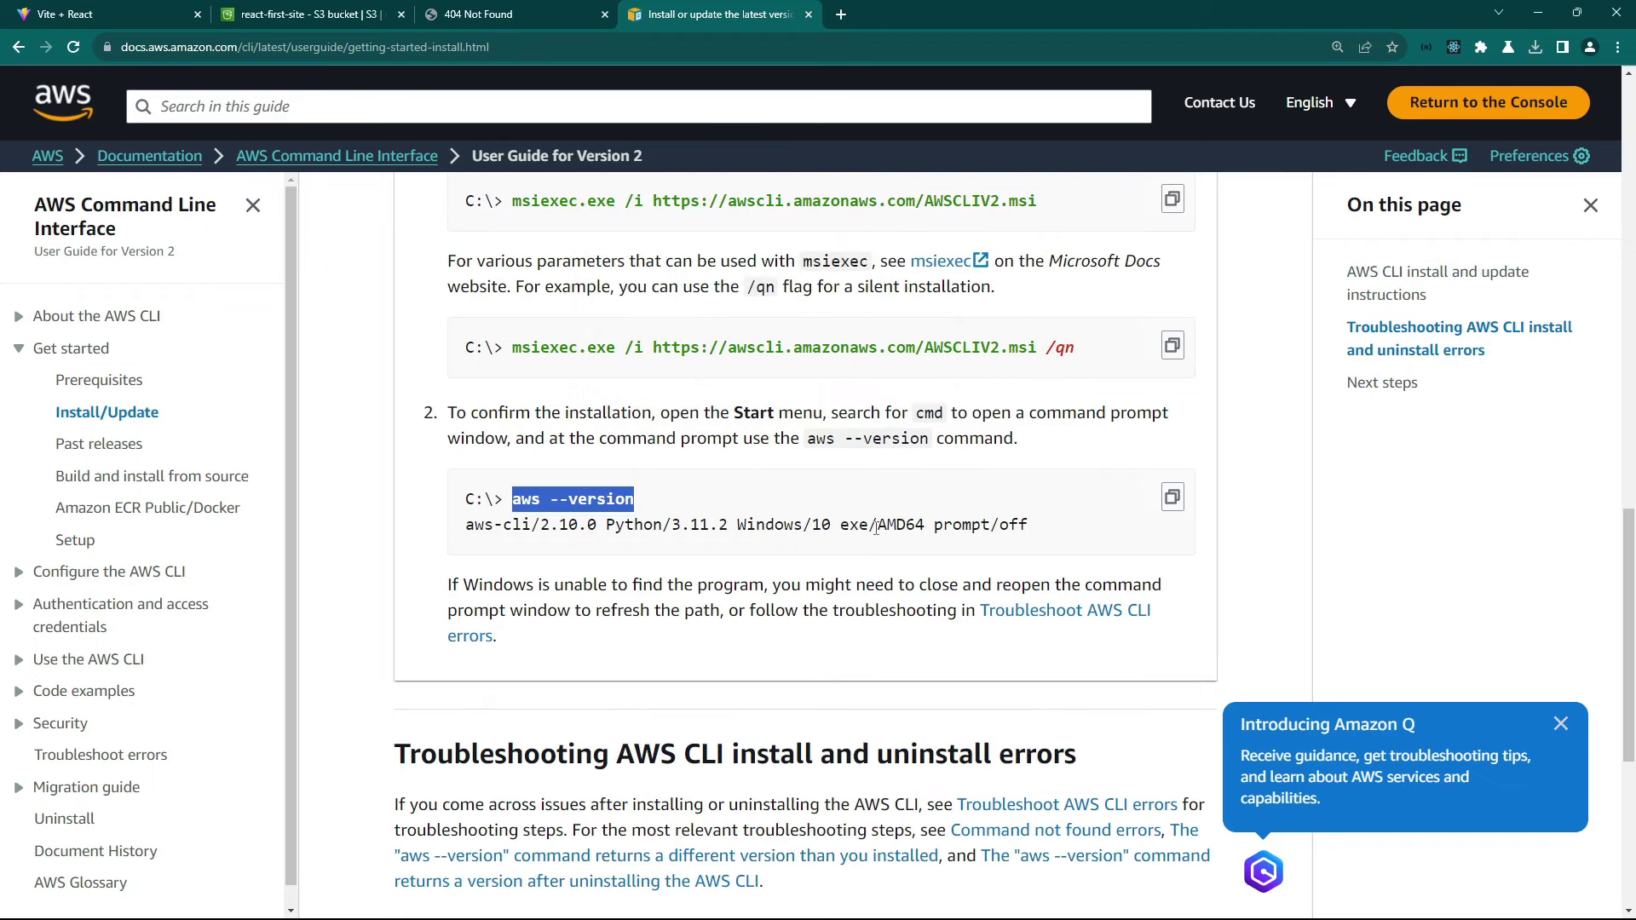
key(super)
text(terminal)
key(Return)
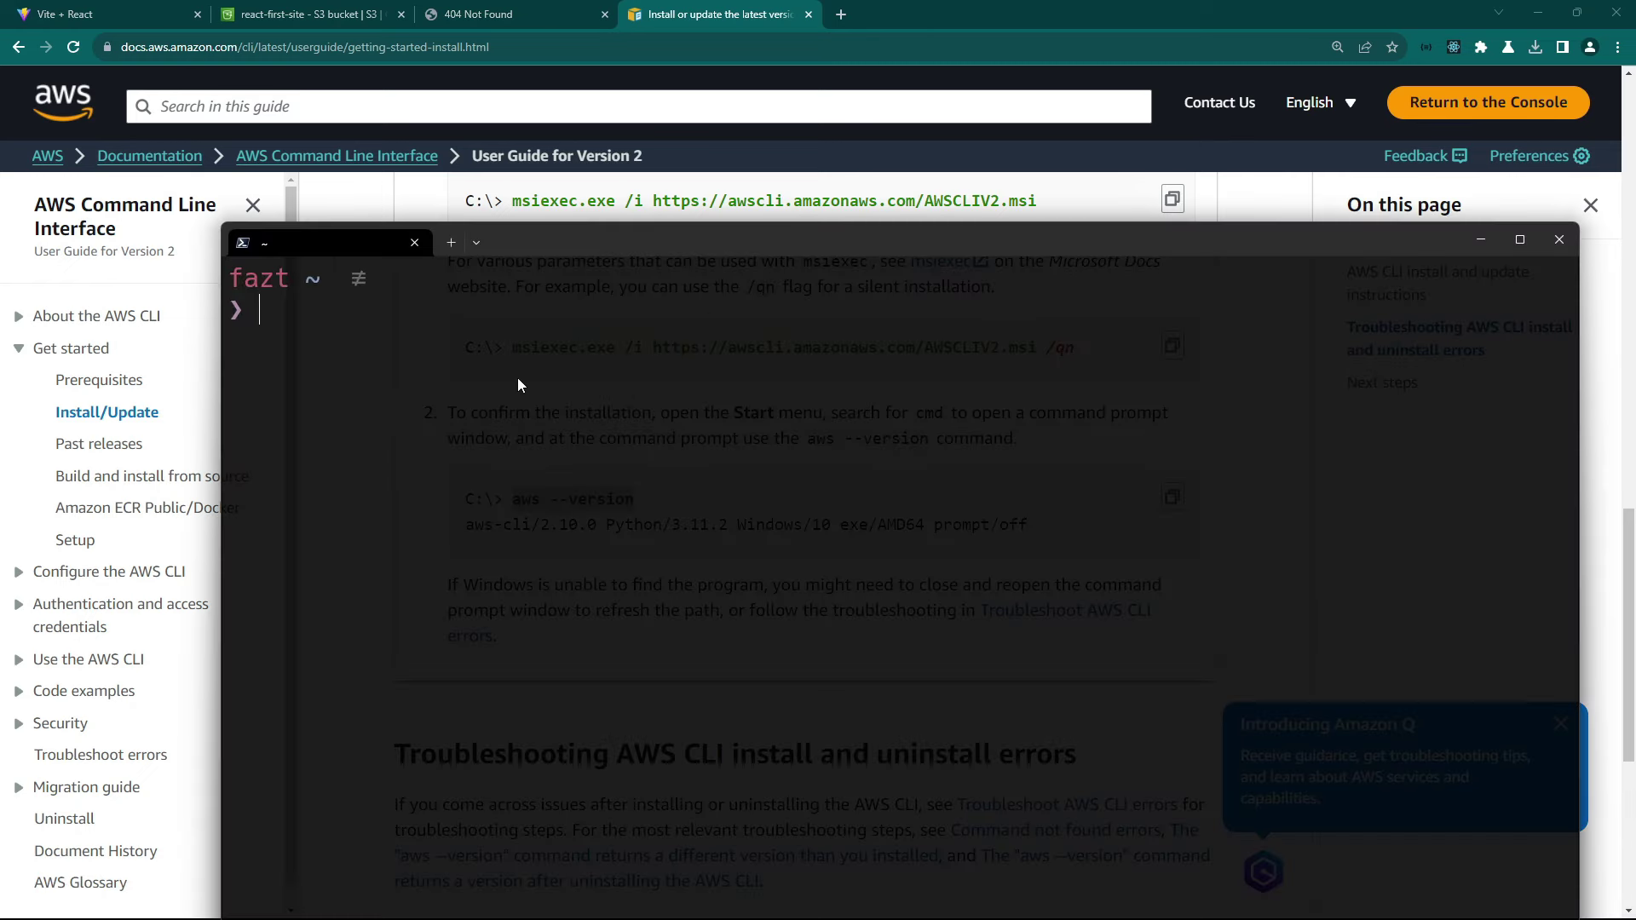
text(aws --version)
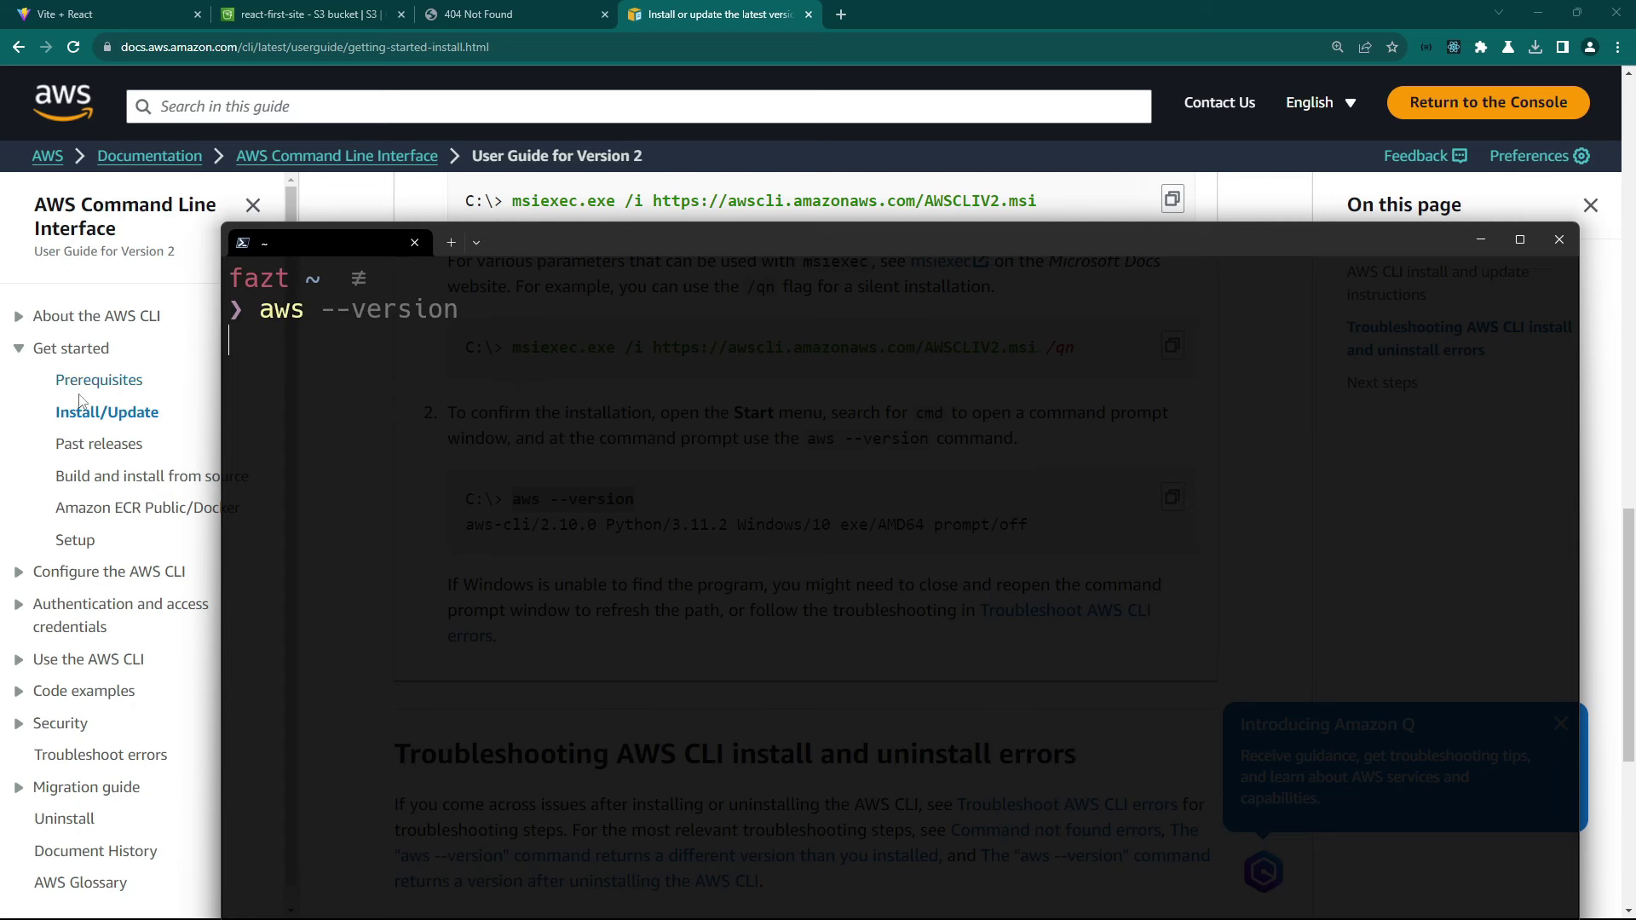
drag(350, 344, 460, 342)
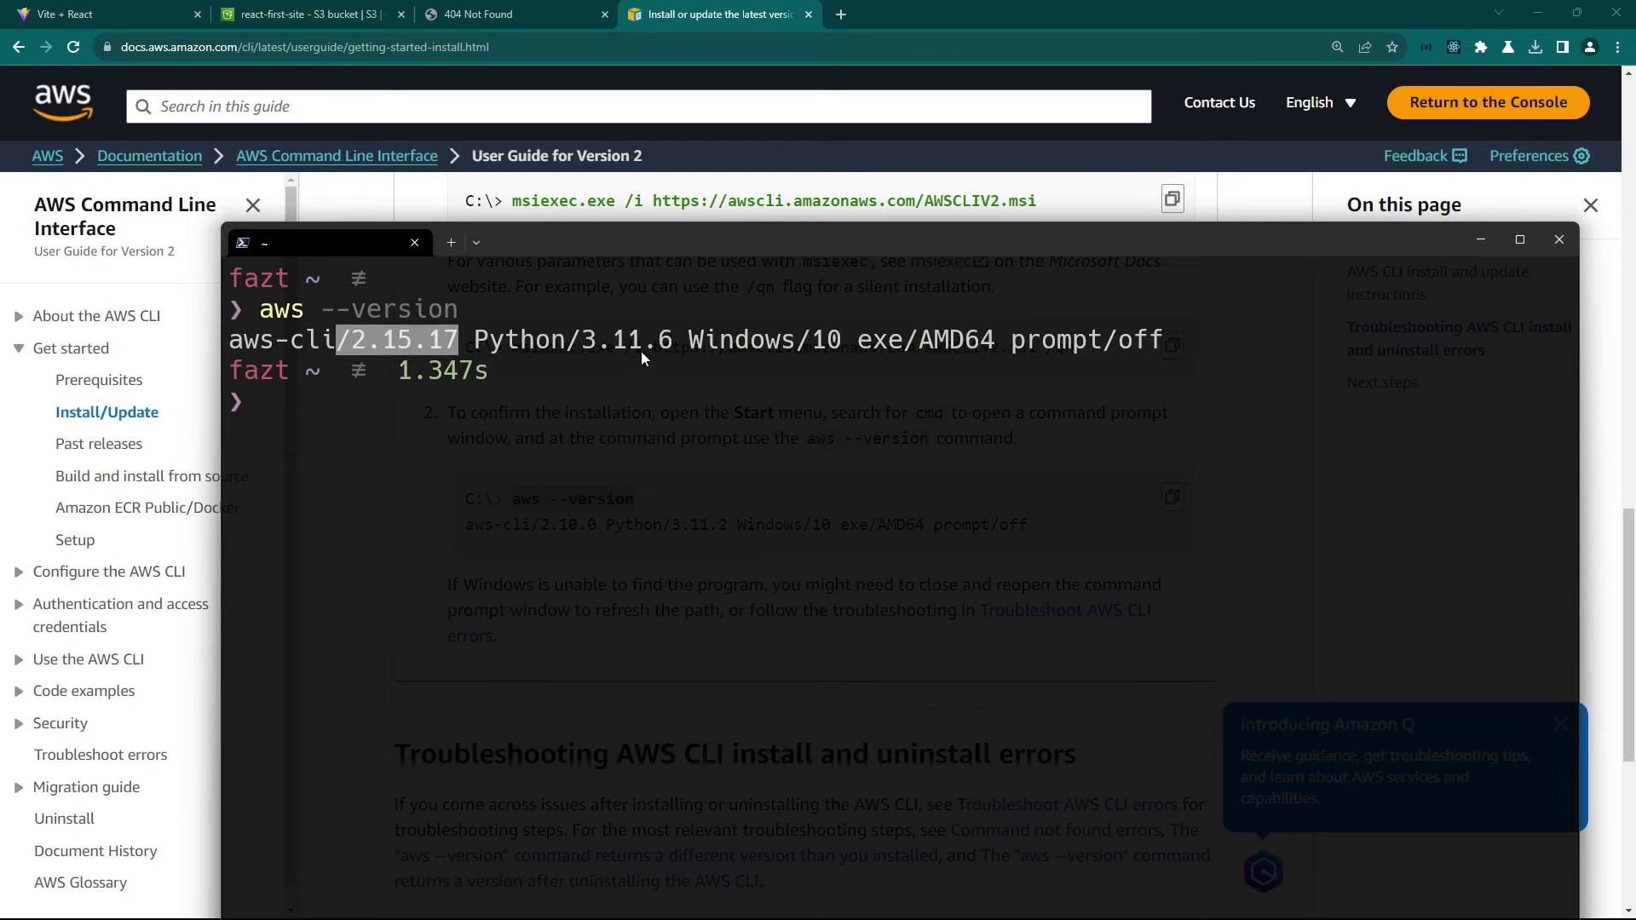
Return to the bucket's browser tab, open a new terminal window, and run aws configure.
key(alt+Tab)
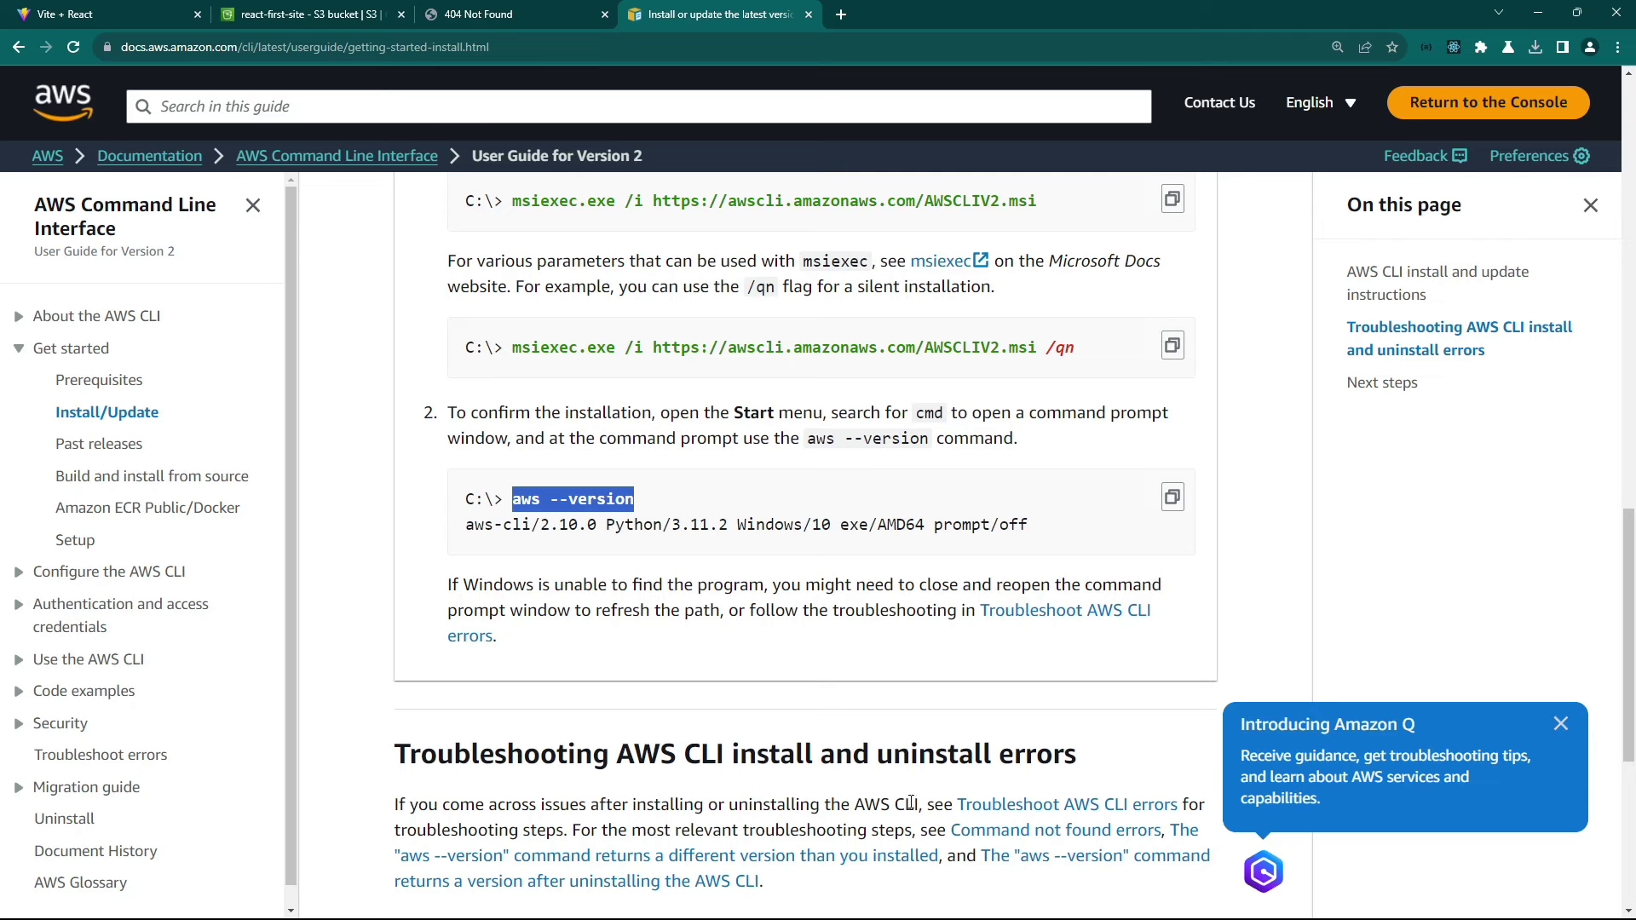
click(305, 15)
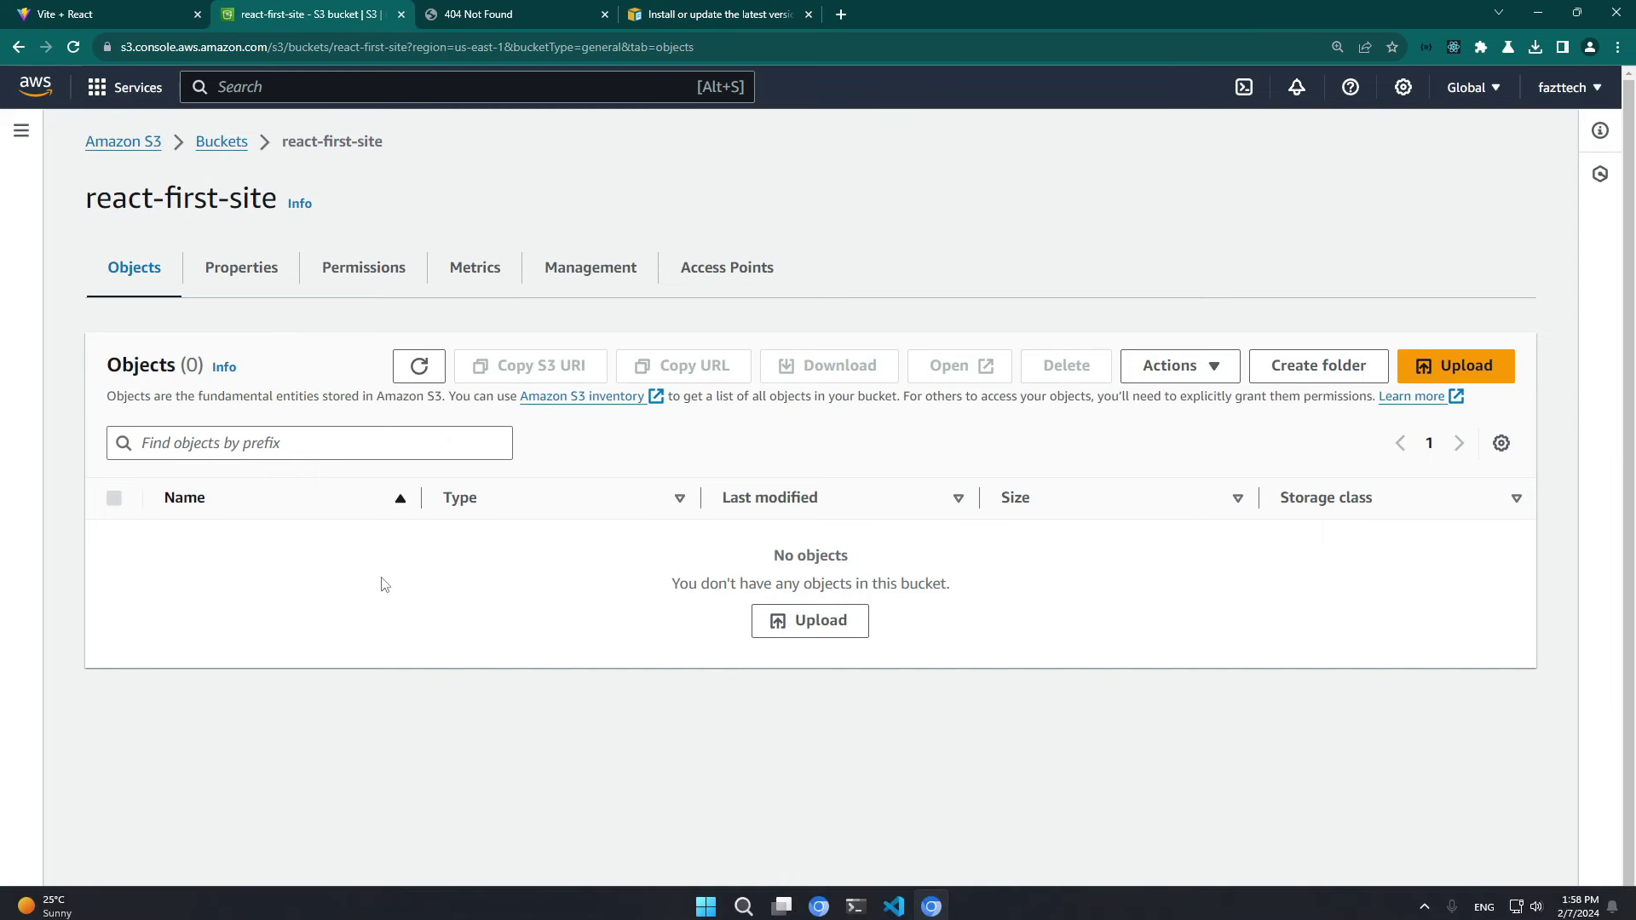
click(856, 901)
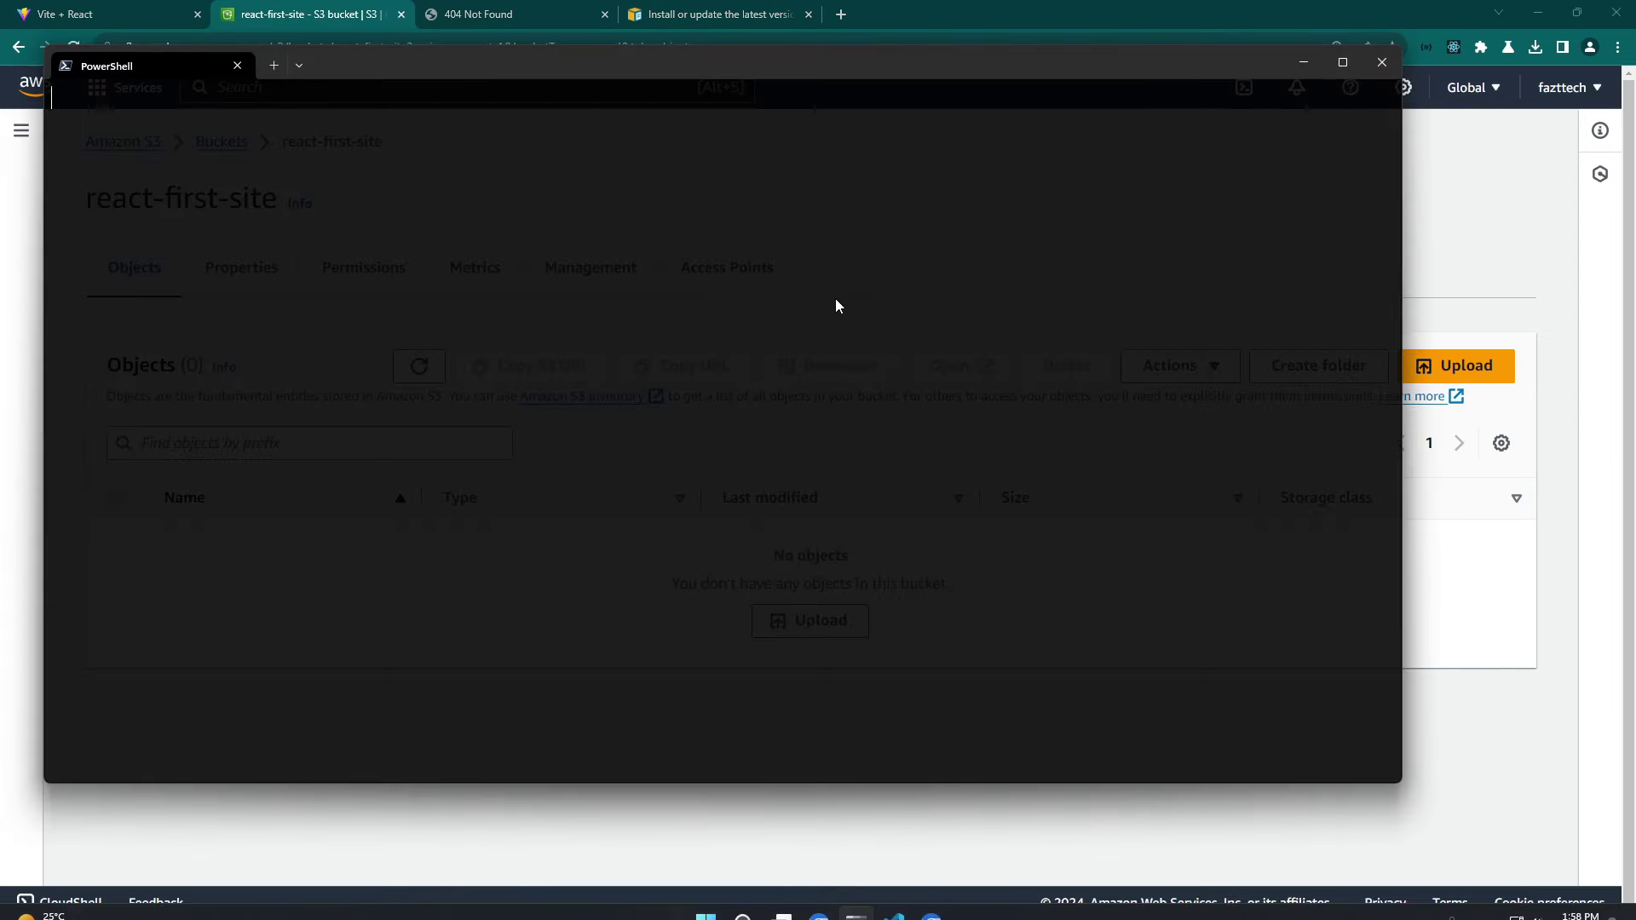
ctrl+scroll(835, 306, up, 4)
text(aws configure)
key(Return)
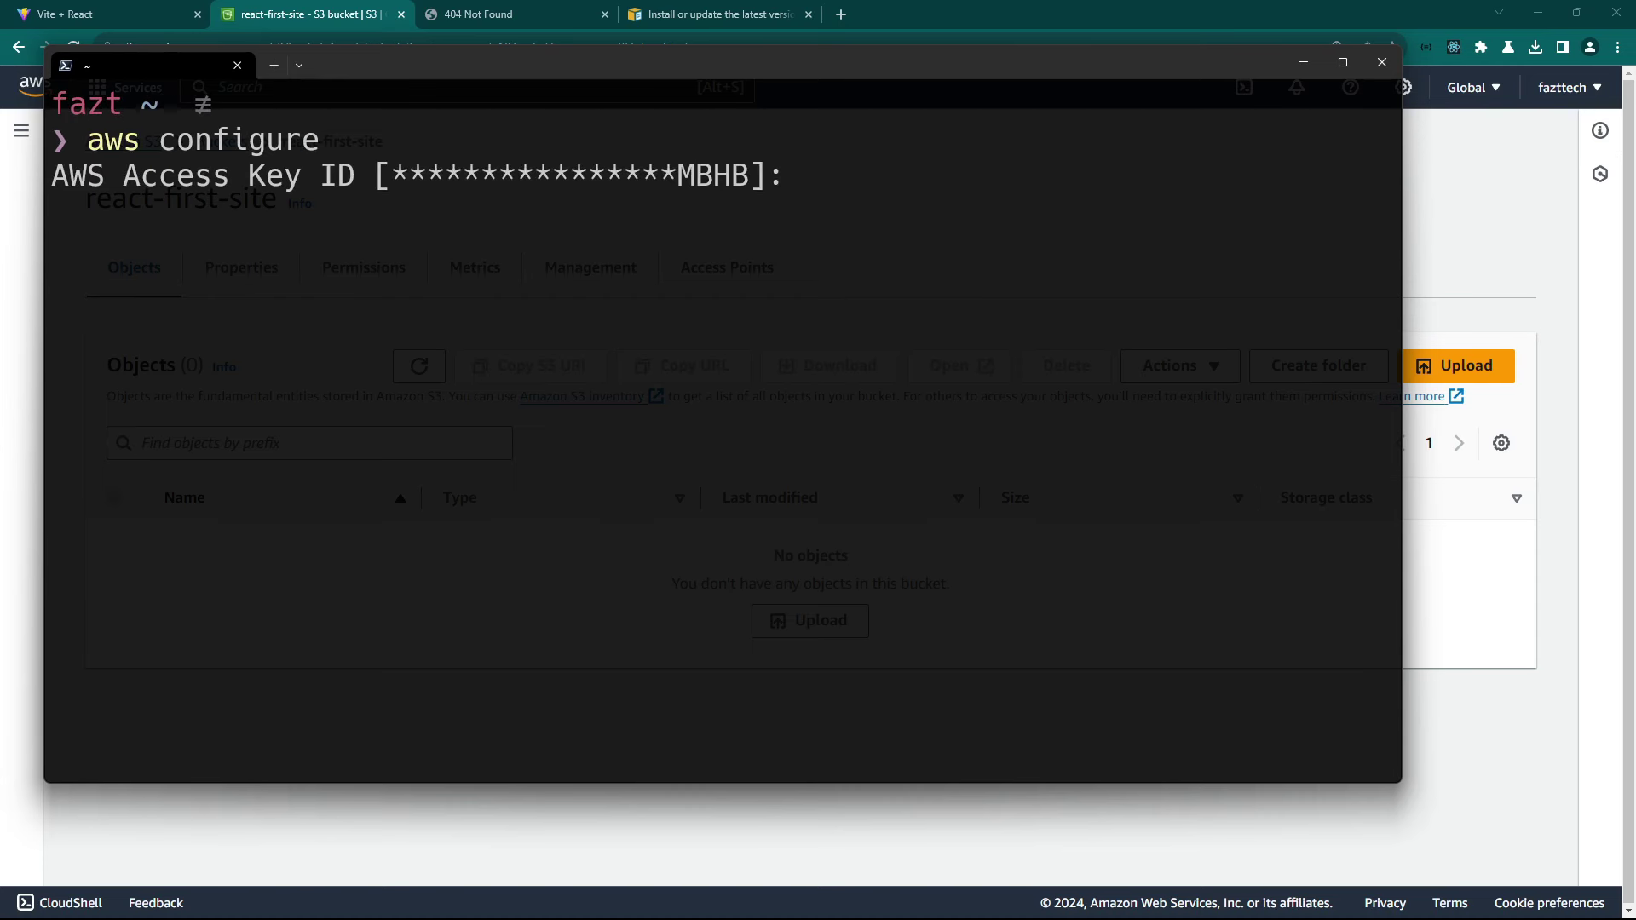
drag(60, 181, 356, 189)
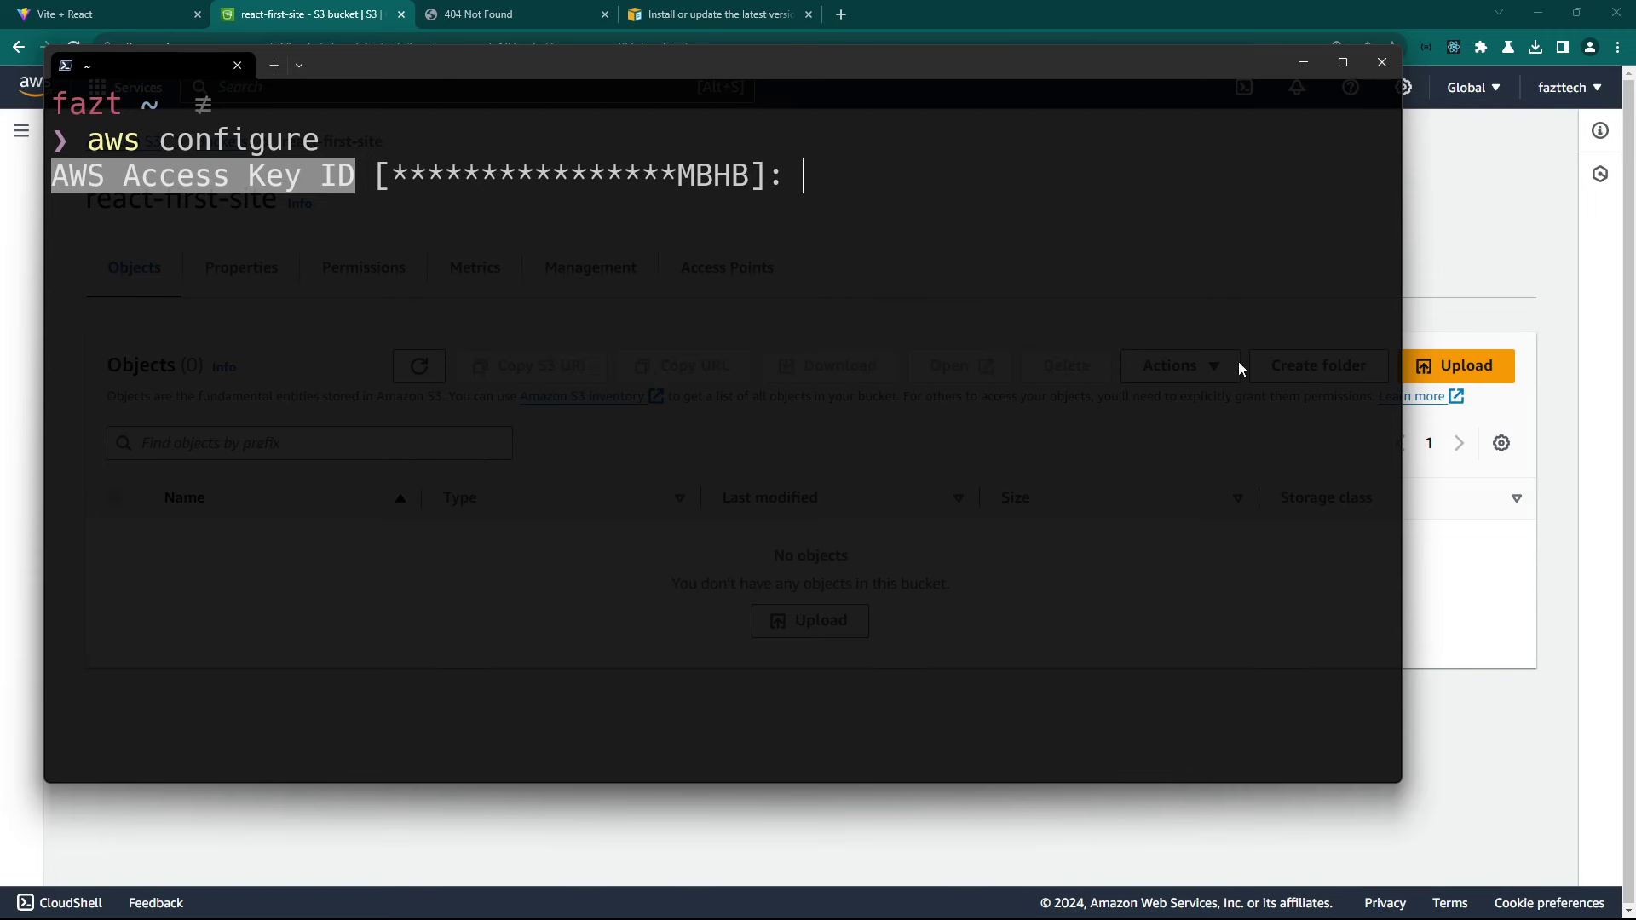
Open the AWS console home in a new browser tab and go to the IAM service.
key(alt+Tab)
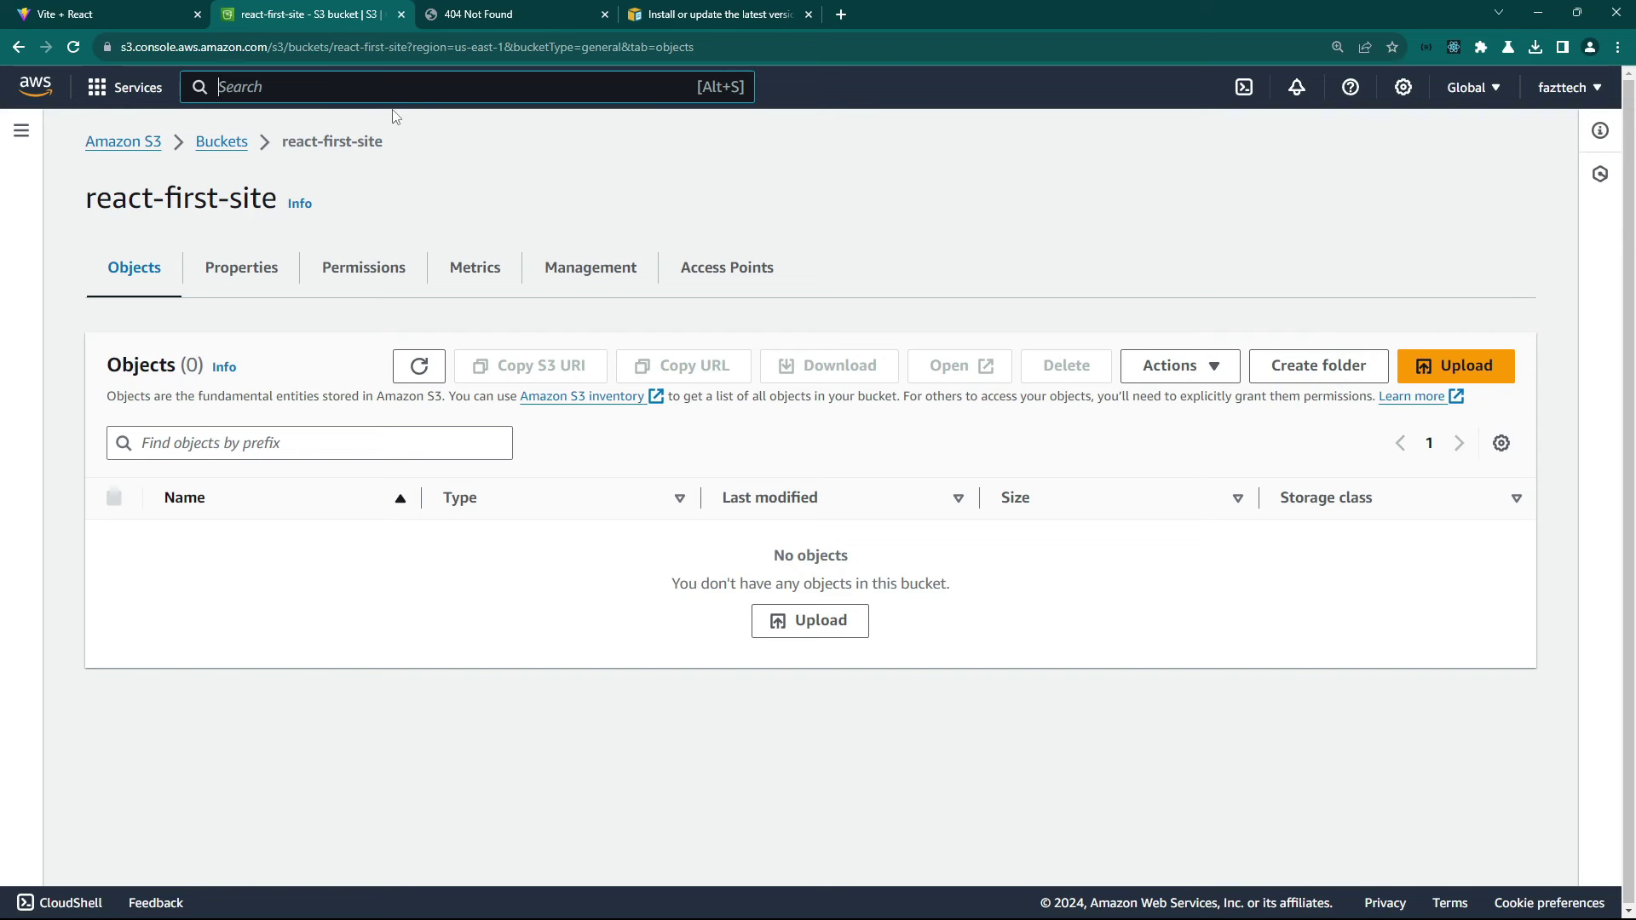
middle_click(38, 89)
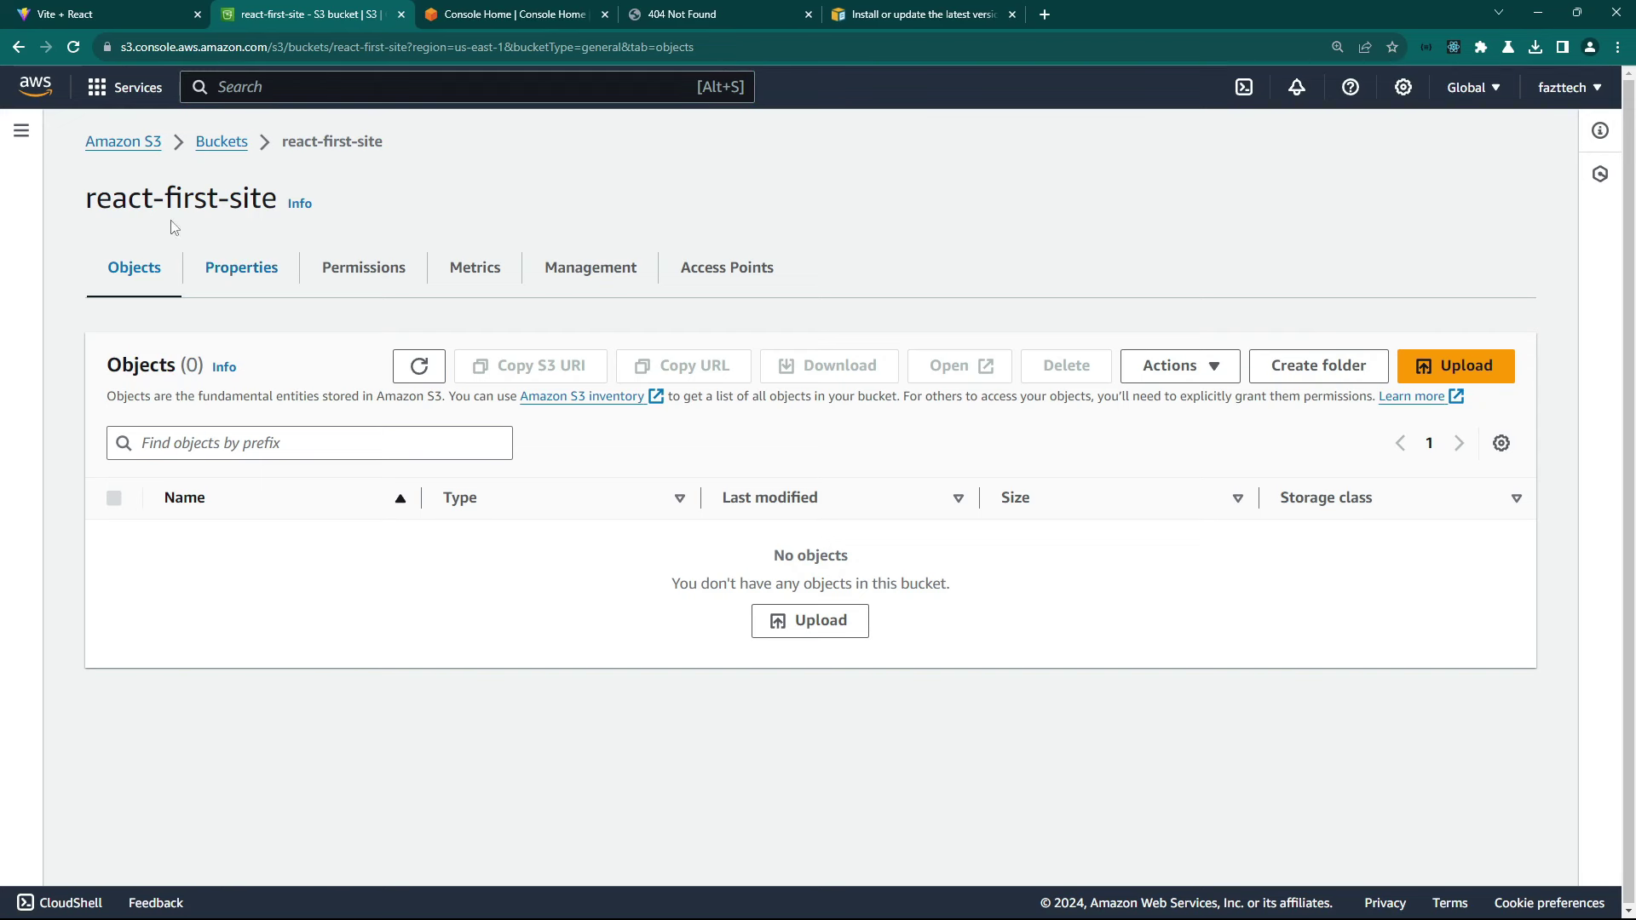
click(511, 14)
click(457, 85)
text(iam)
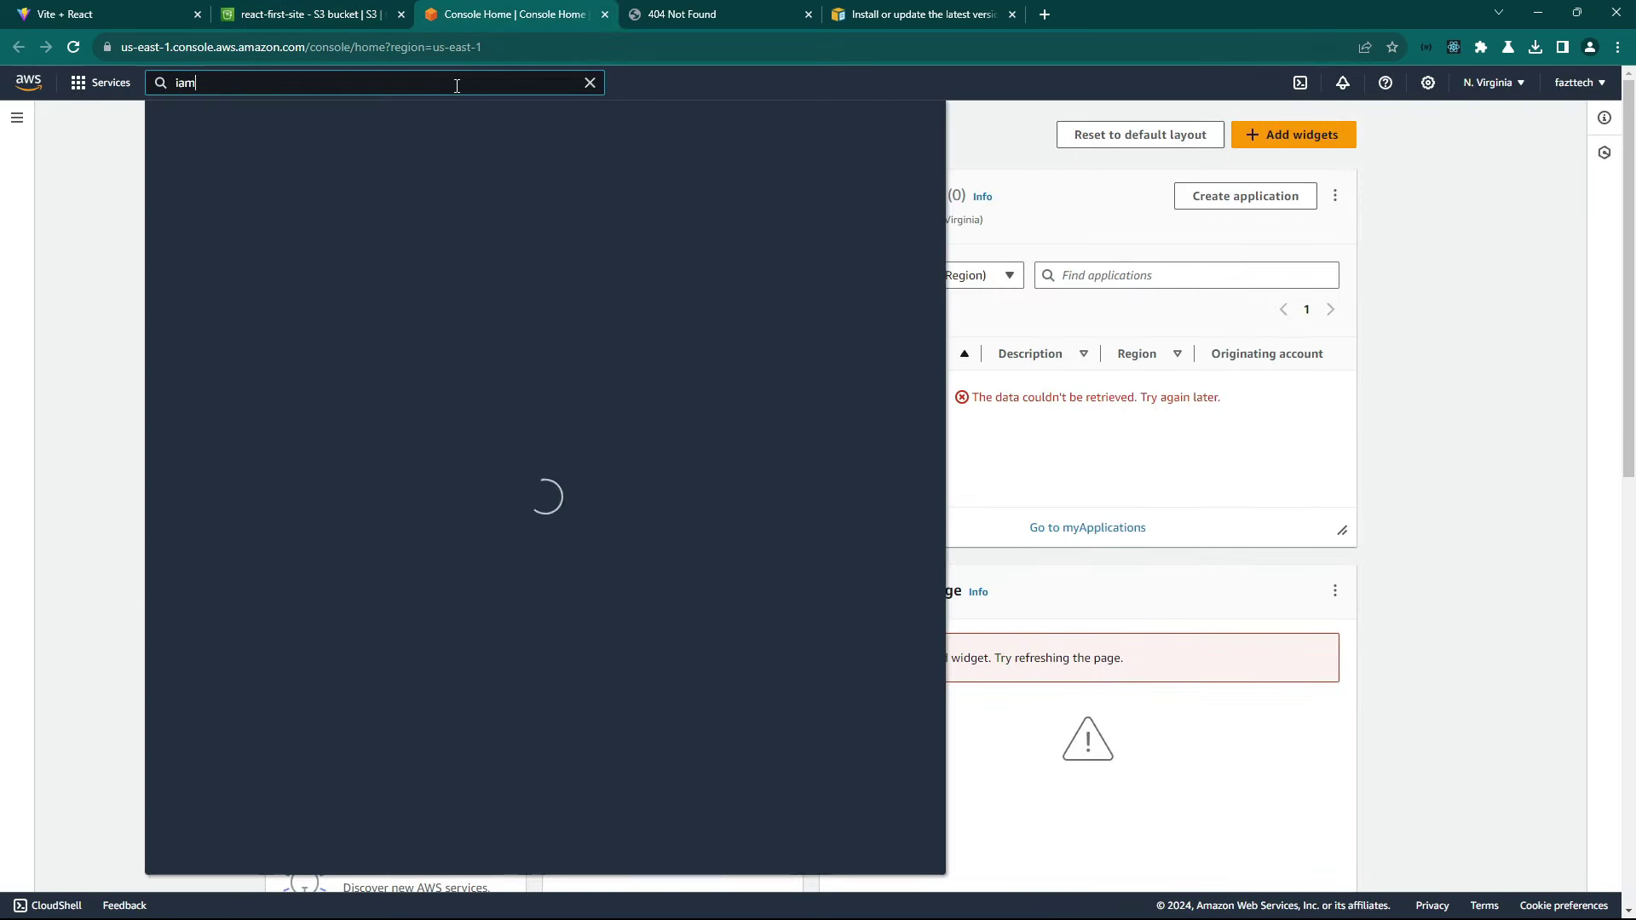
click(420, 220)
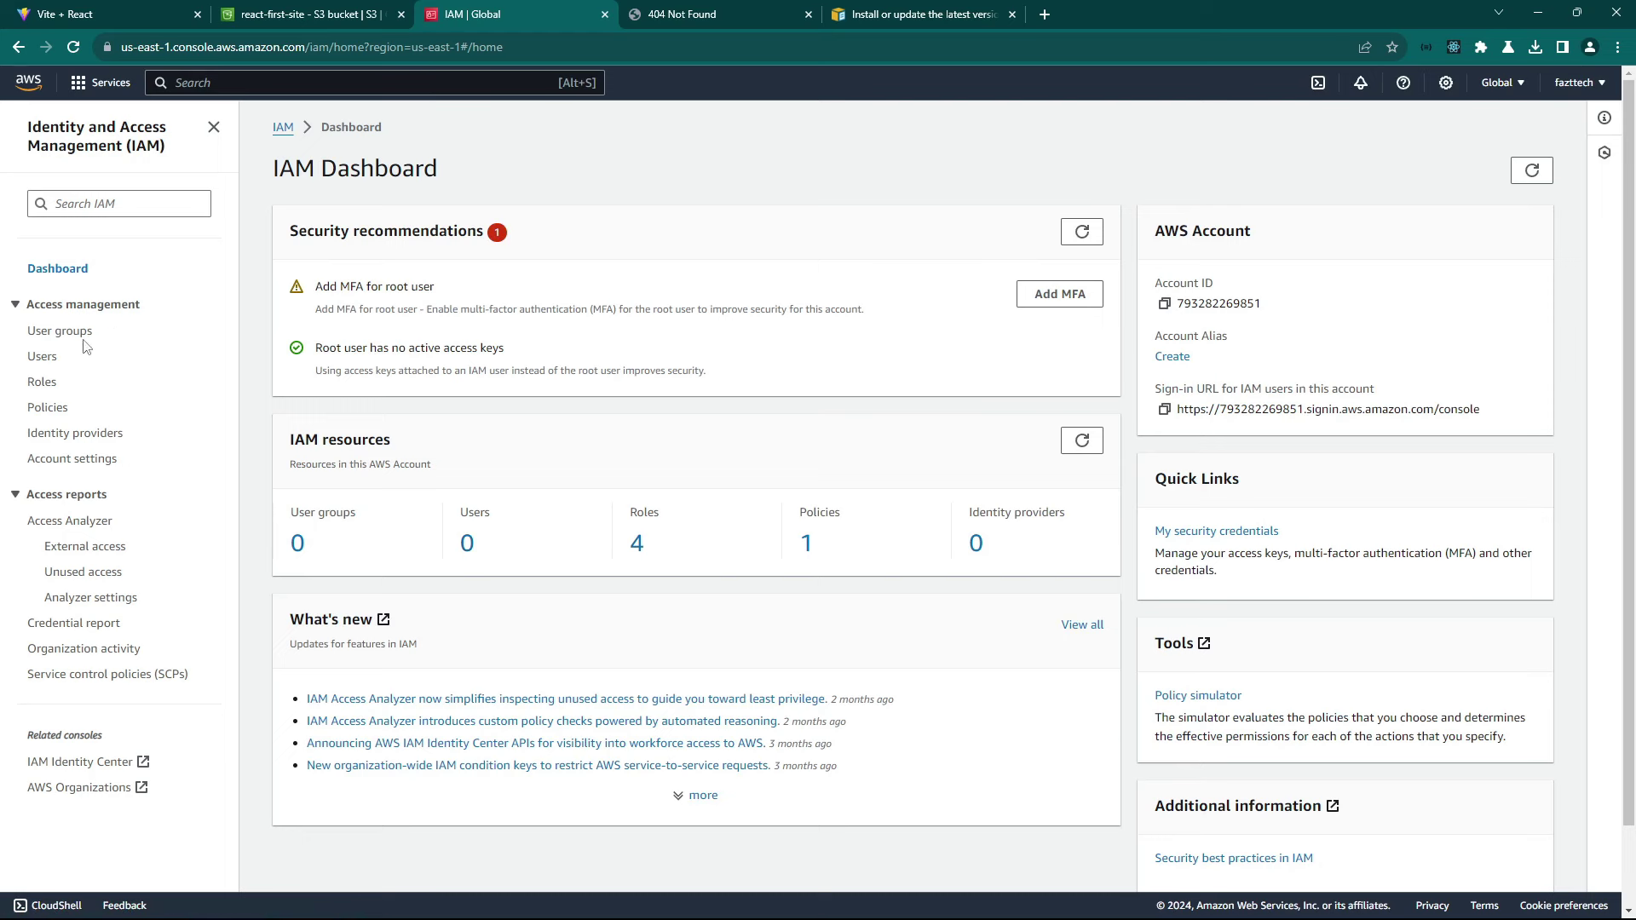
Start creating a new IAM user, name it fazt, and enable access to the AWS Management Console.
click(43, 358)
click(1483, 196)
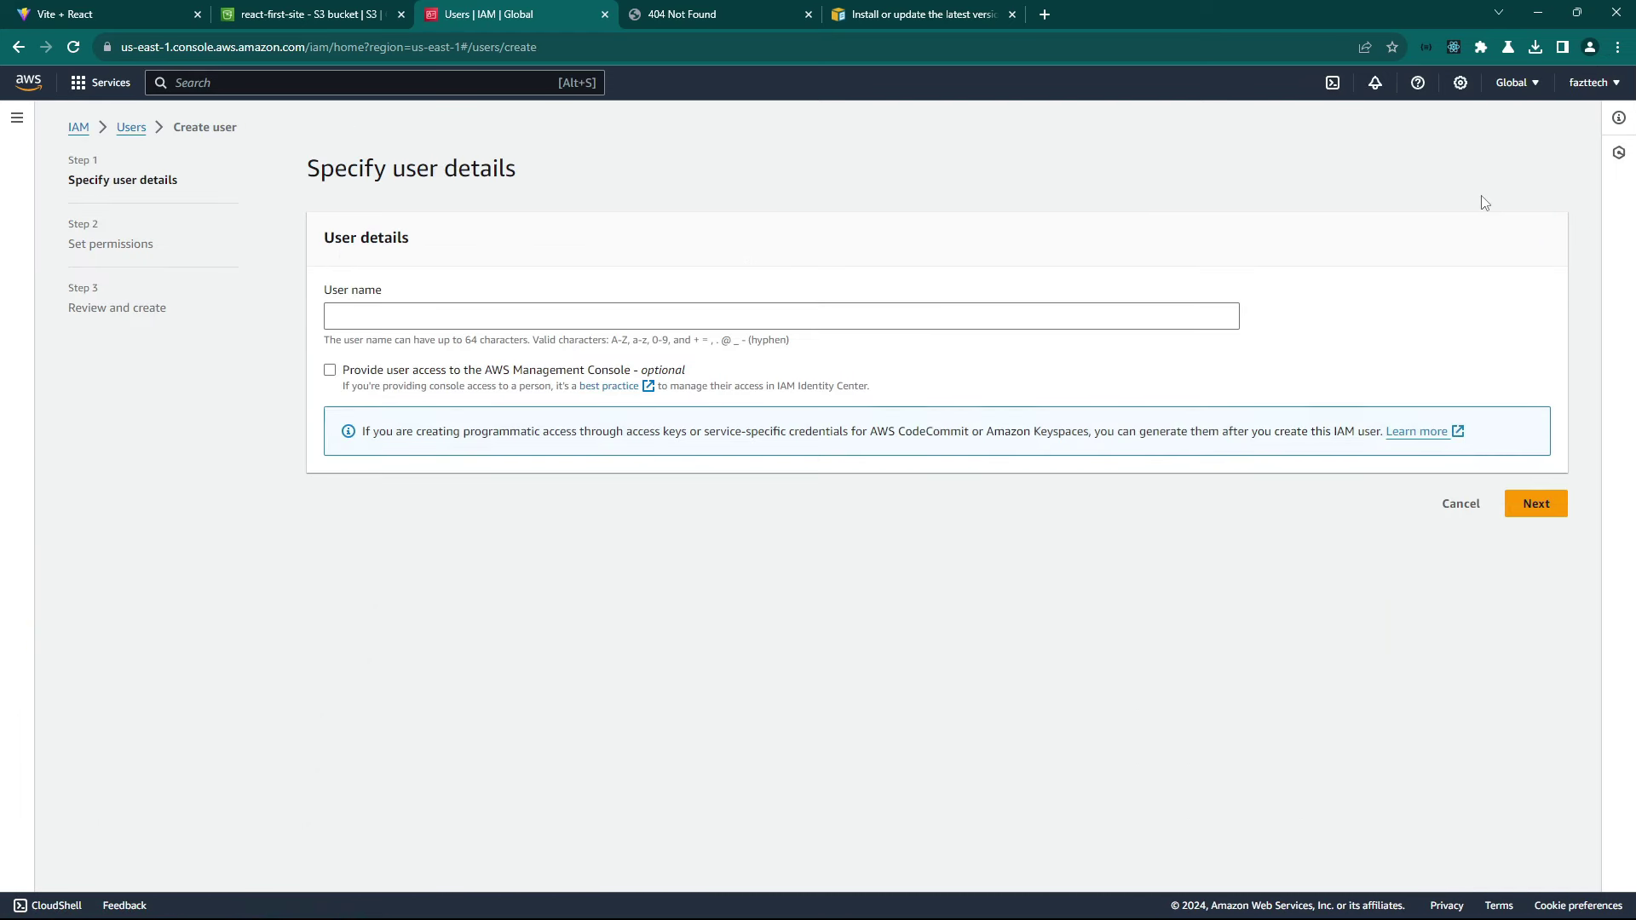
click(536, 321)
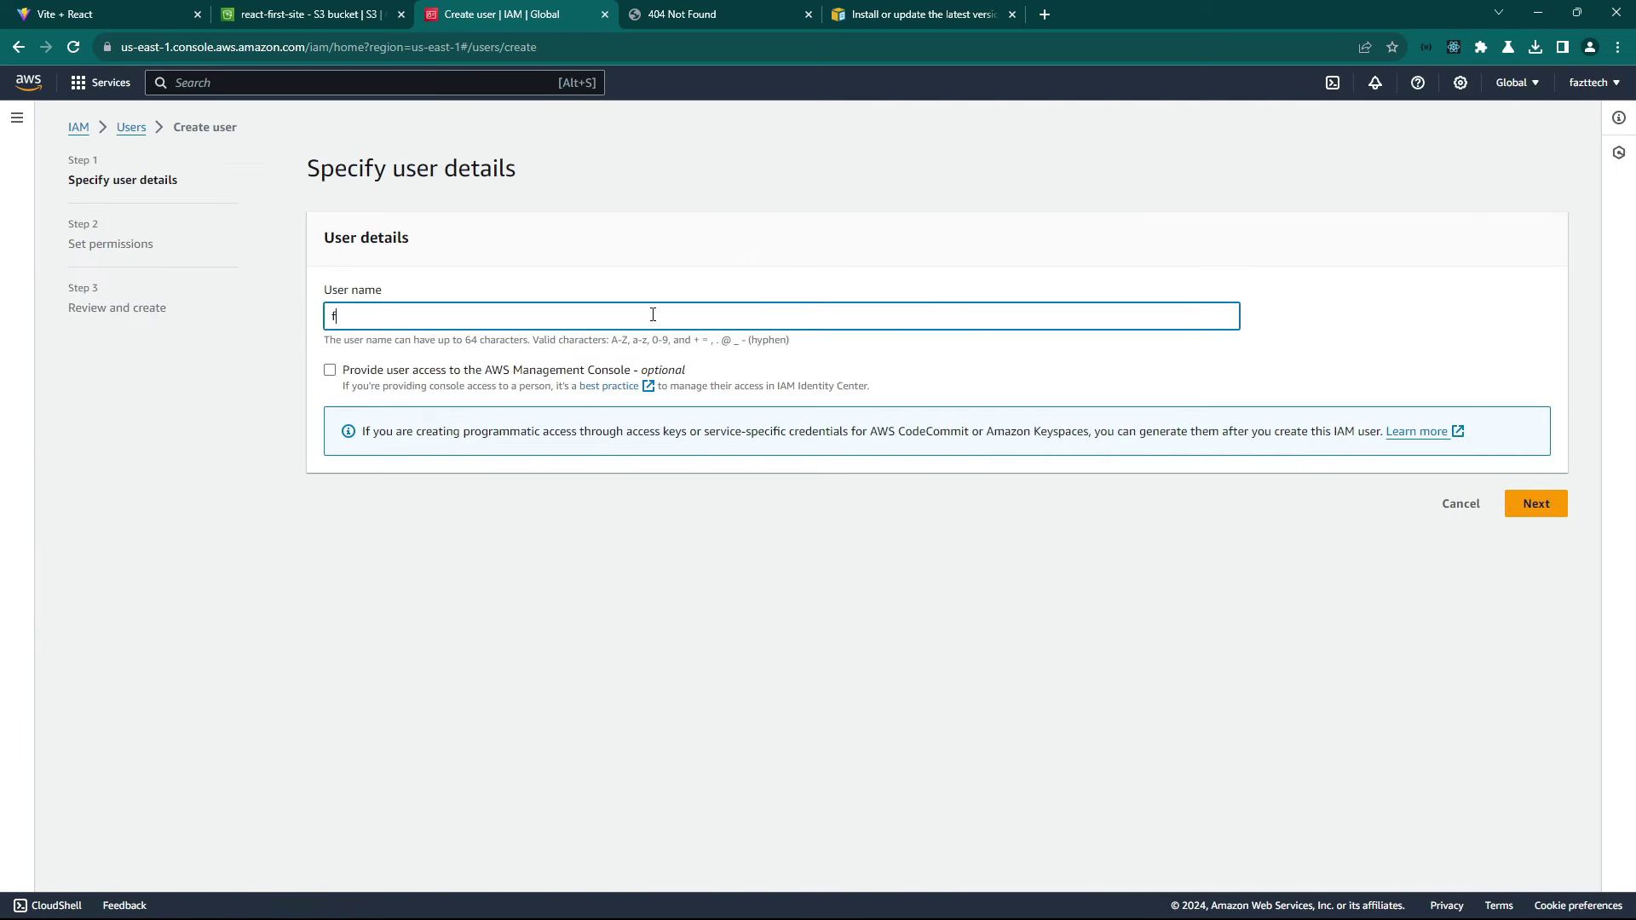
drag(344, 375, 458, 375)
key(ctrl+plus)
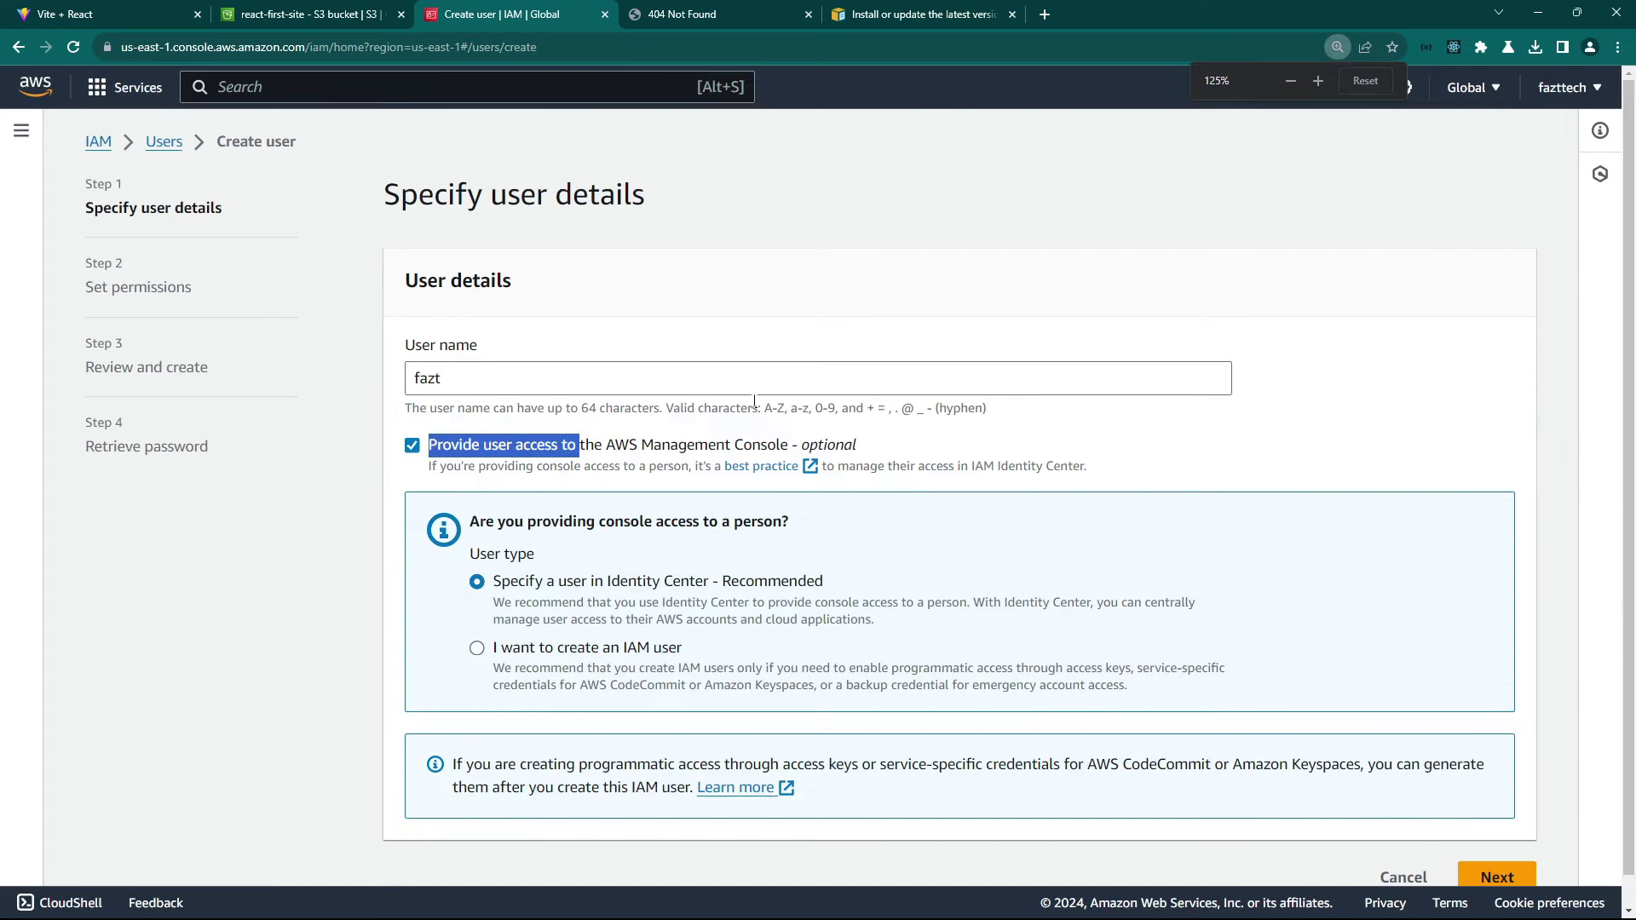
Choose to create an IAM user with an autogenerated password and no required password reset, and continue to the permissions.
click(442, 426)
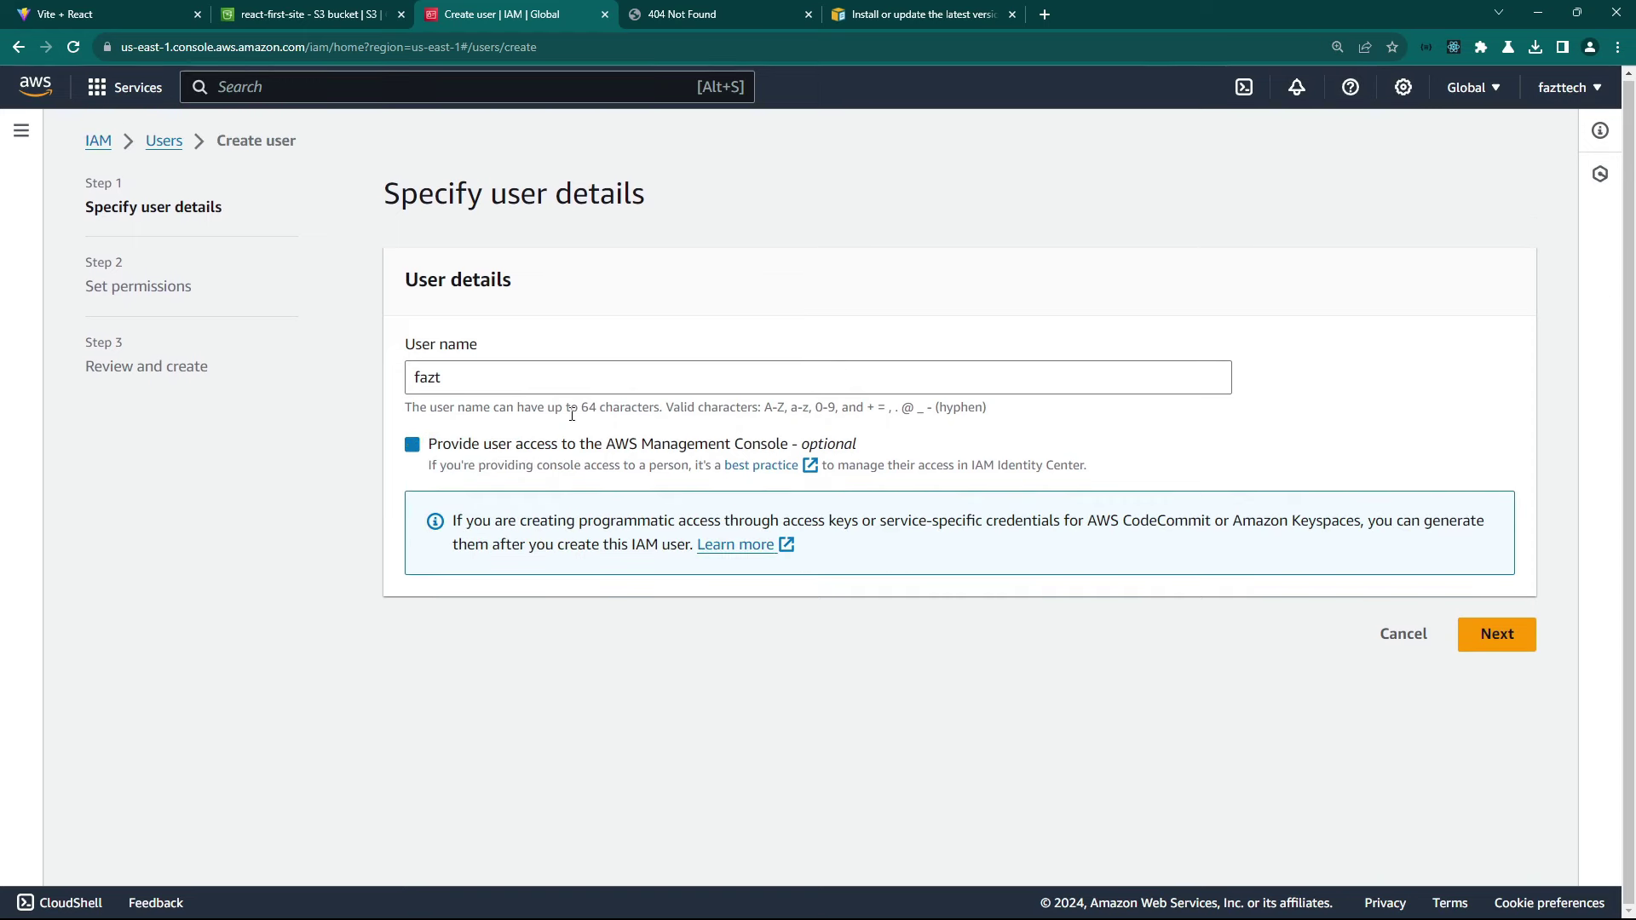
click(426, 445)
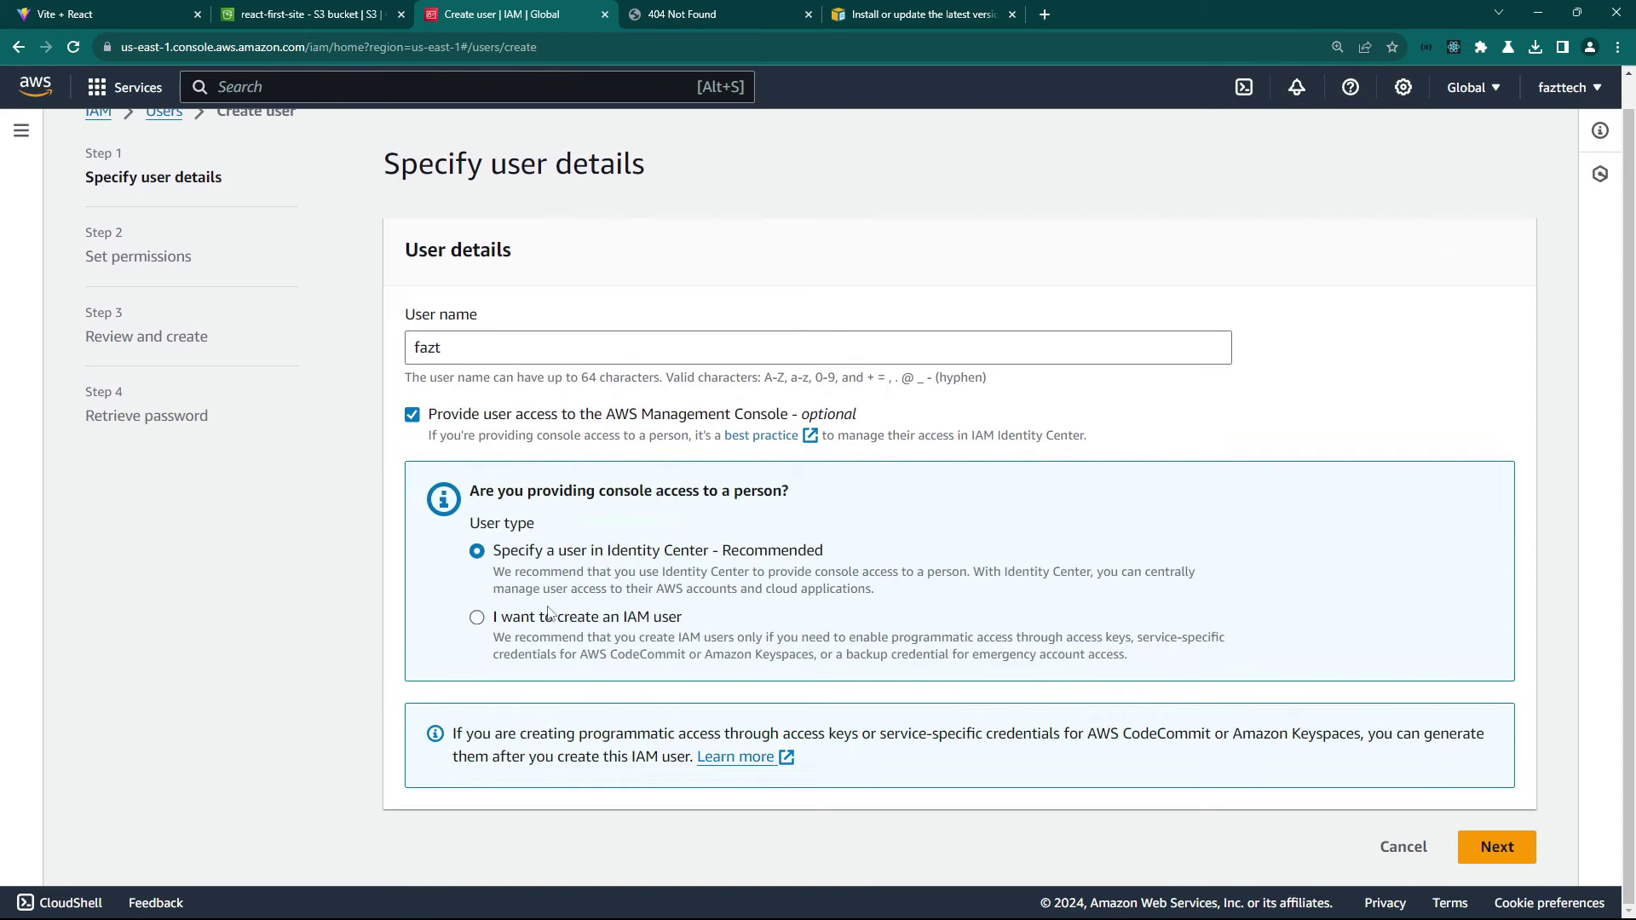
click(478, 618)
scroll(483, 511, down, 4)
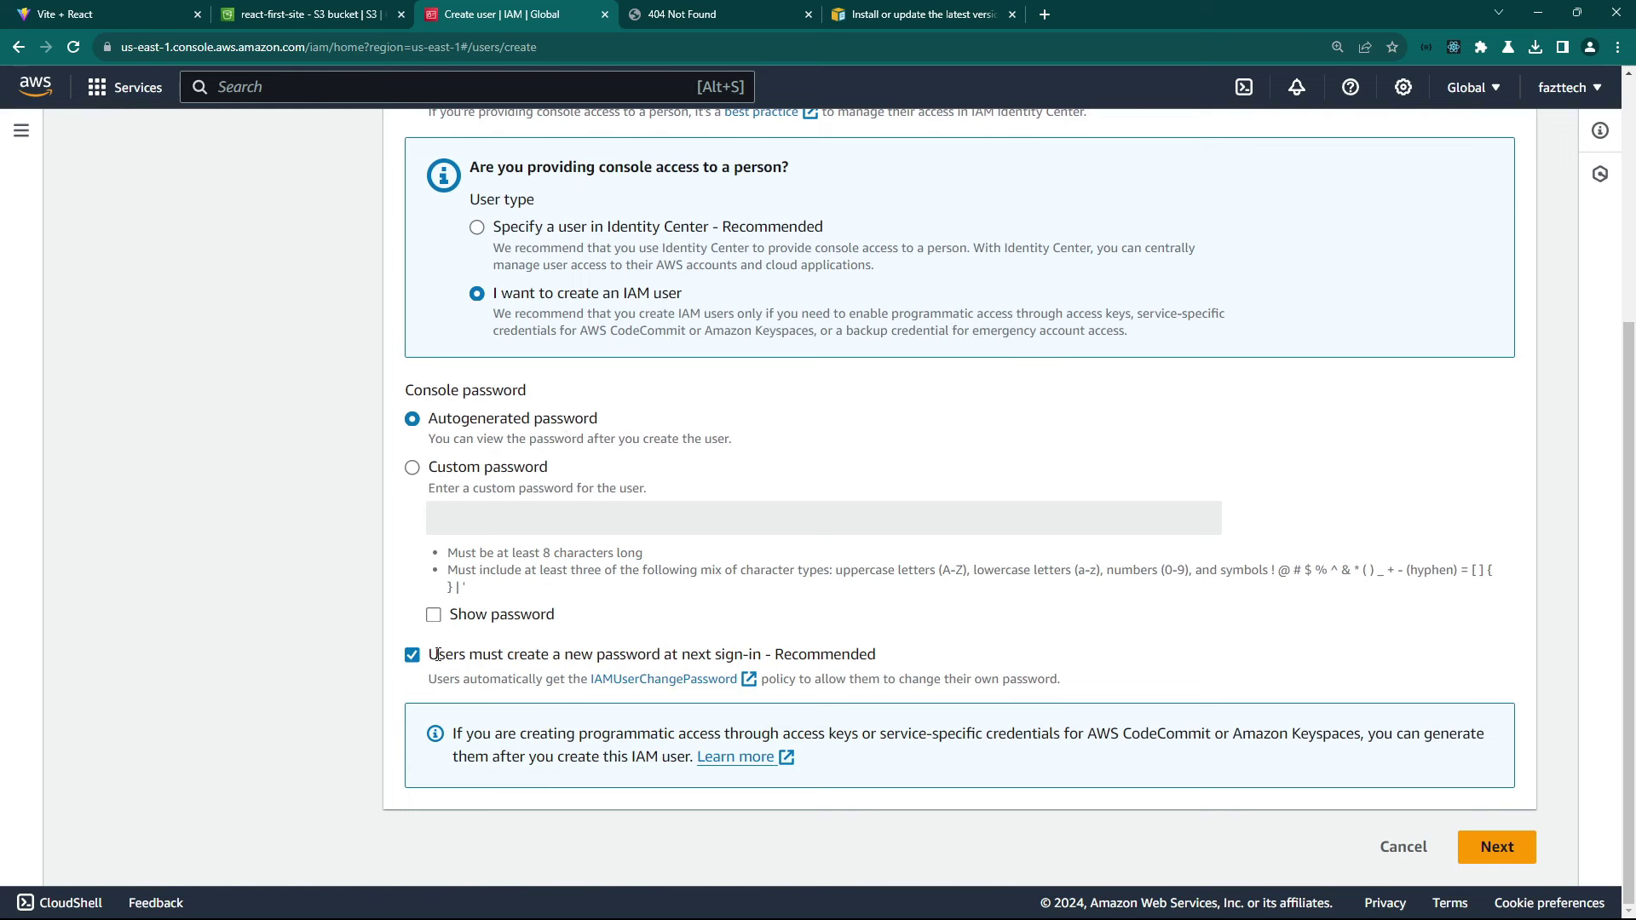
click(1497, 847)
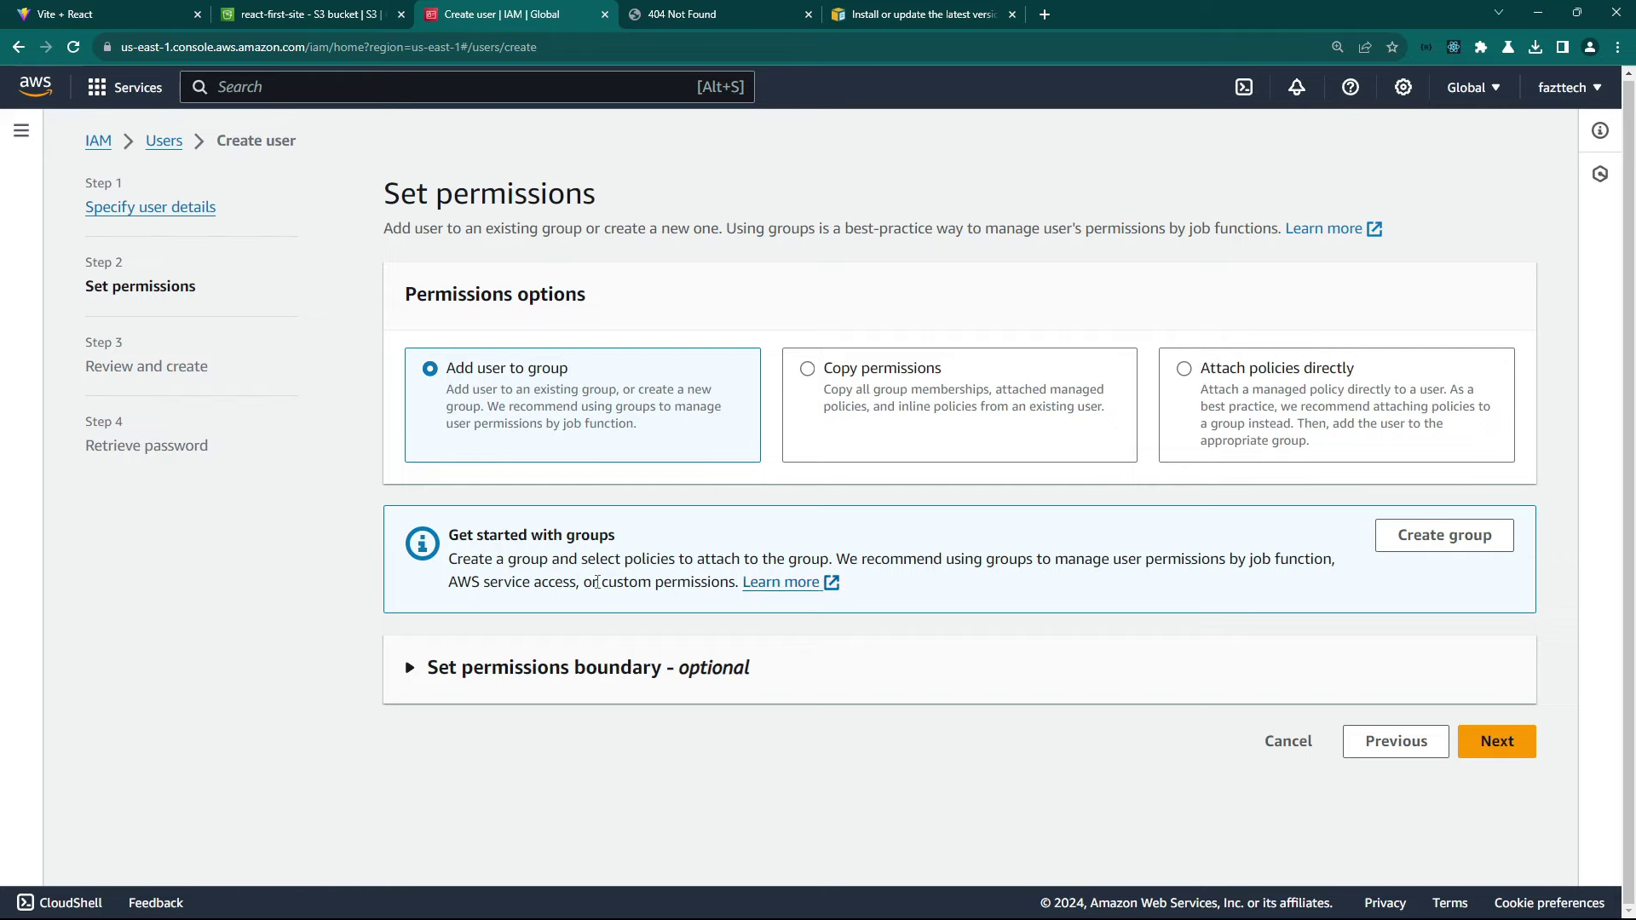
Start creating a user group named s3-tutorial and filter its permissions policies by s3.
click(1418, 544)
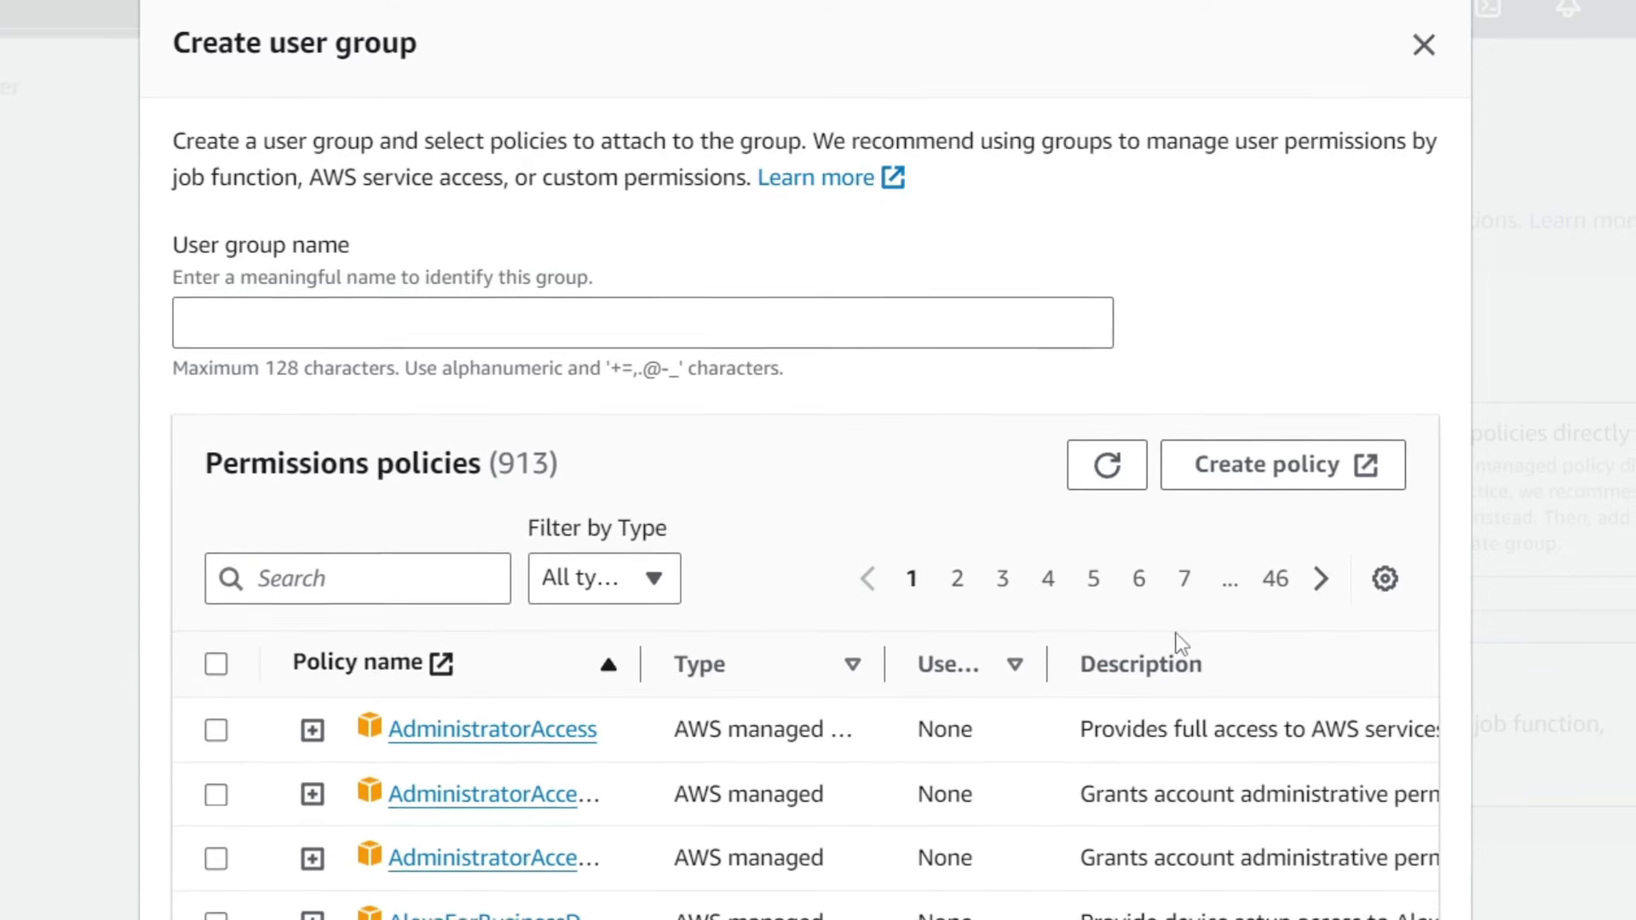
click(612, 315)
text(s3-tutorial)
scroll(662, 294, down, 2)
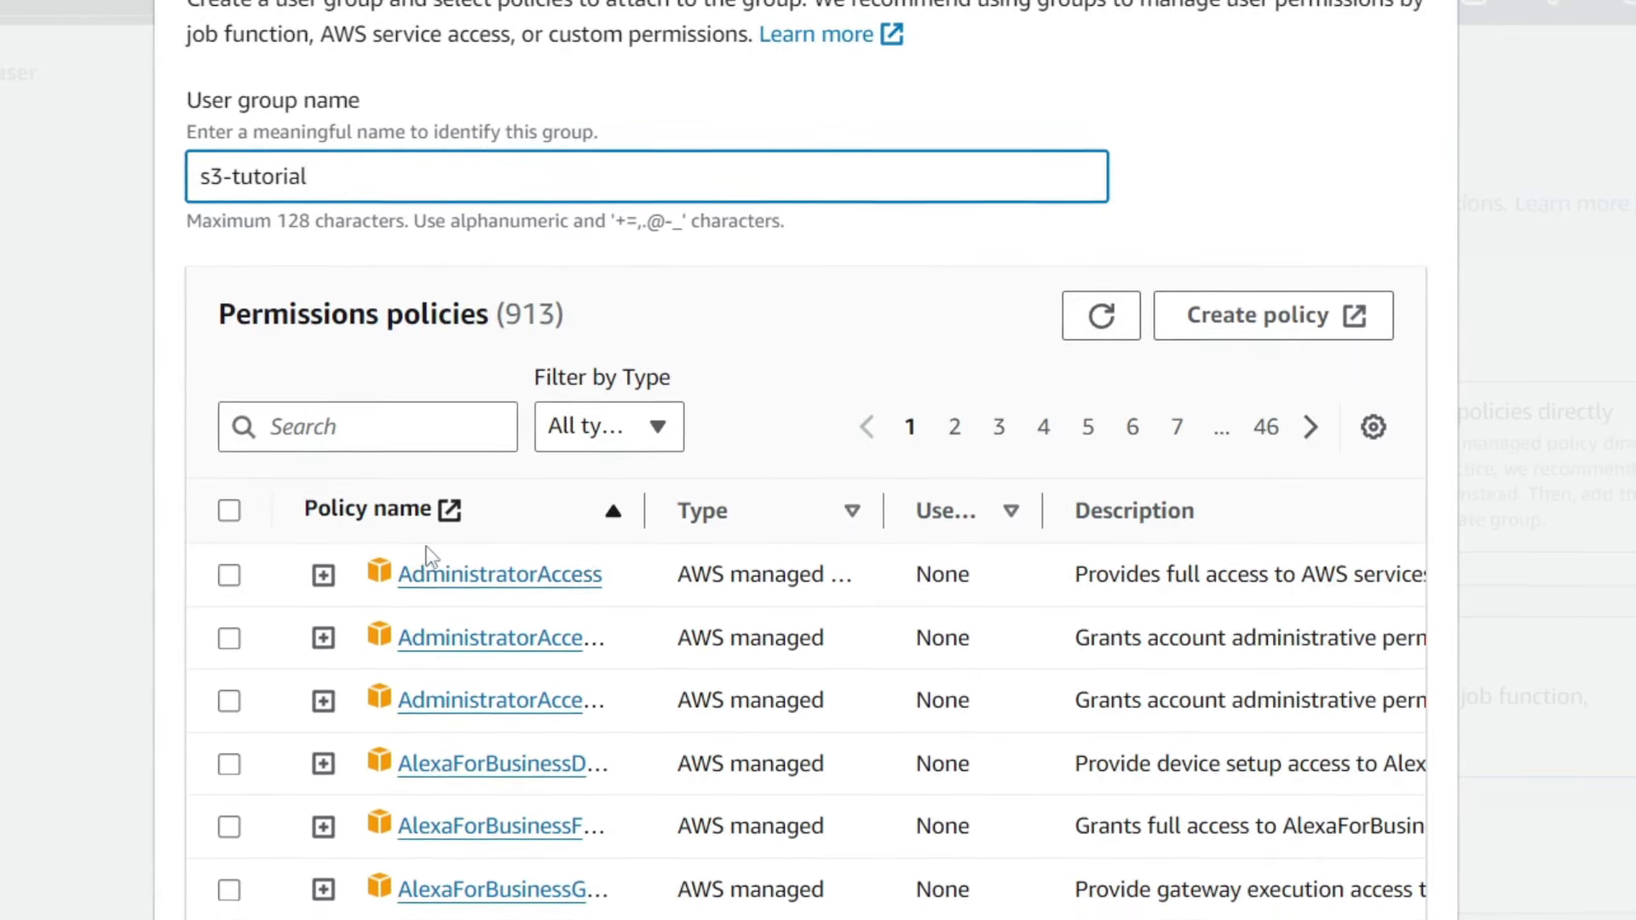
click(420, 423)
text(s3)
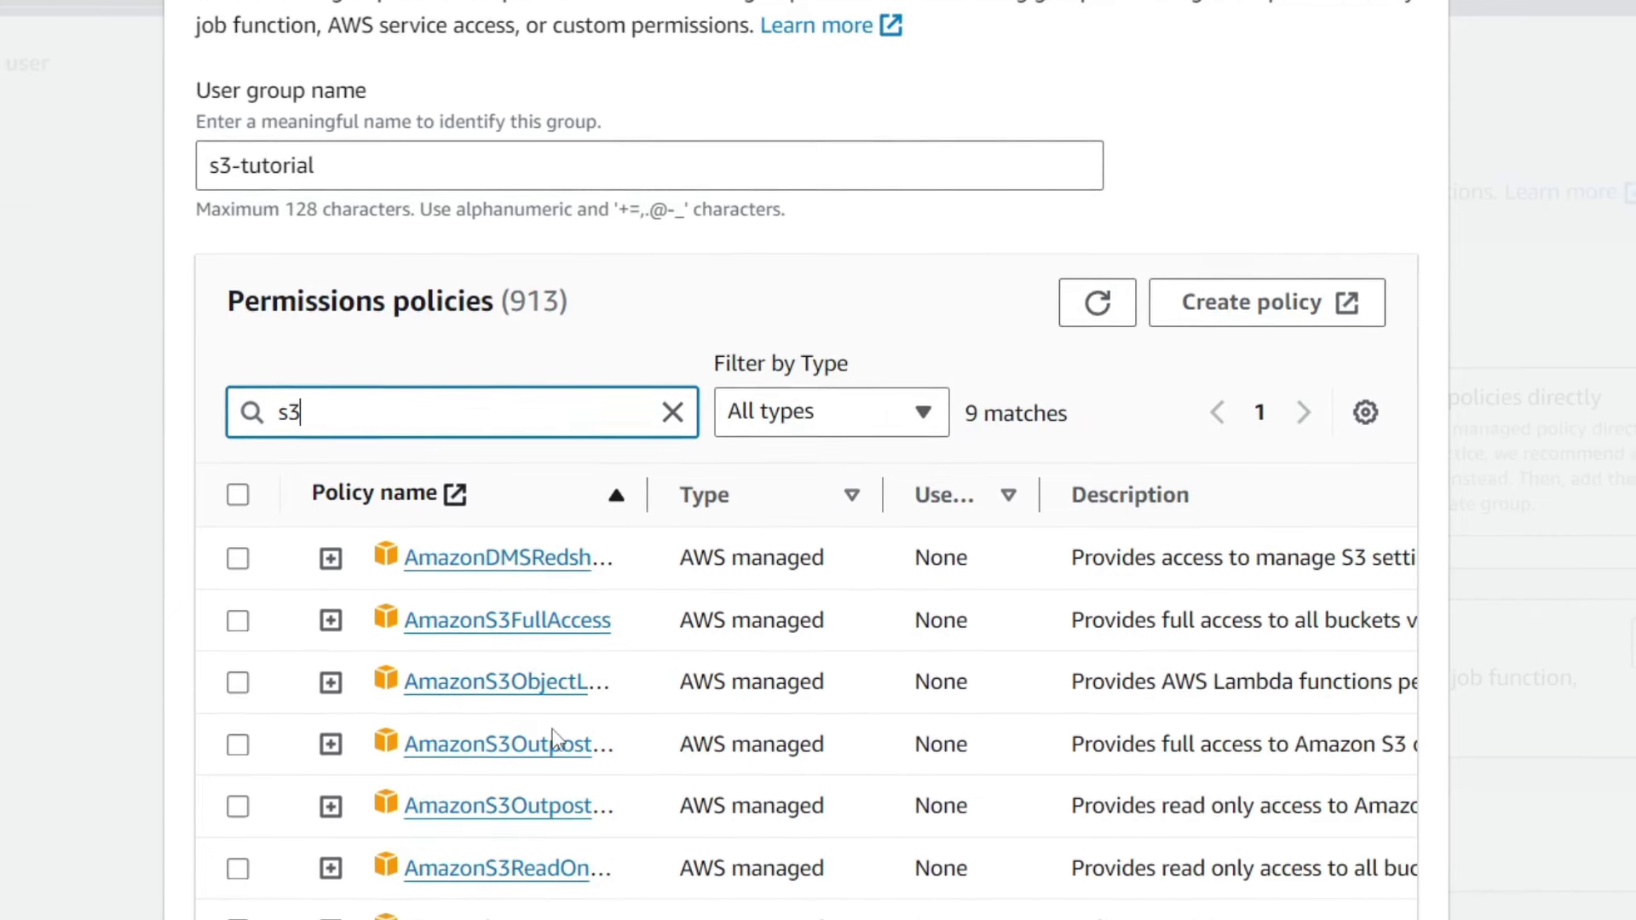
Select the AmazonS3ReadOnlyAccess policy, review its JSON actions, and create the s3-tutorial group with it.
scroll(558, 682, down, 1)
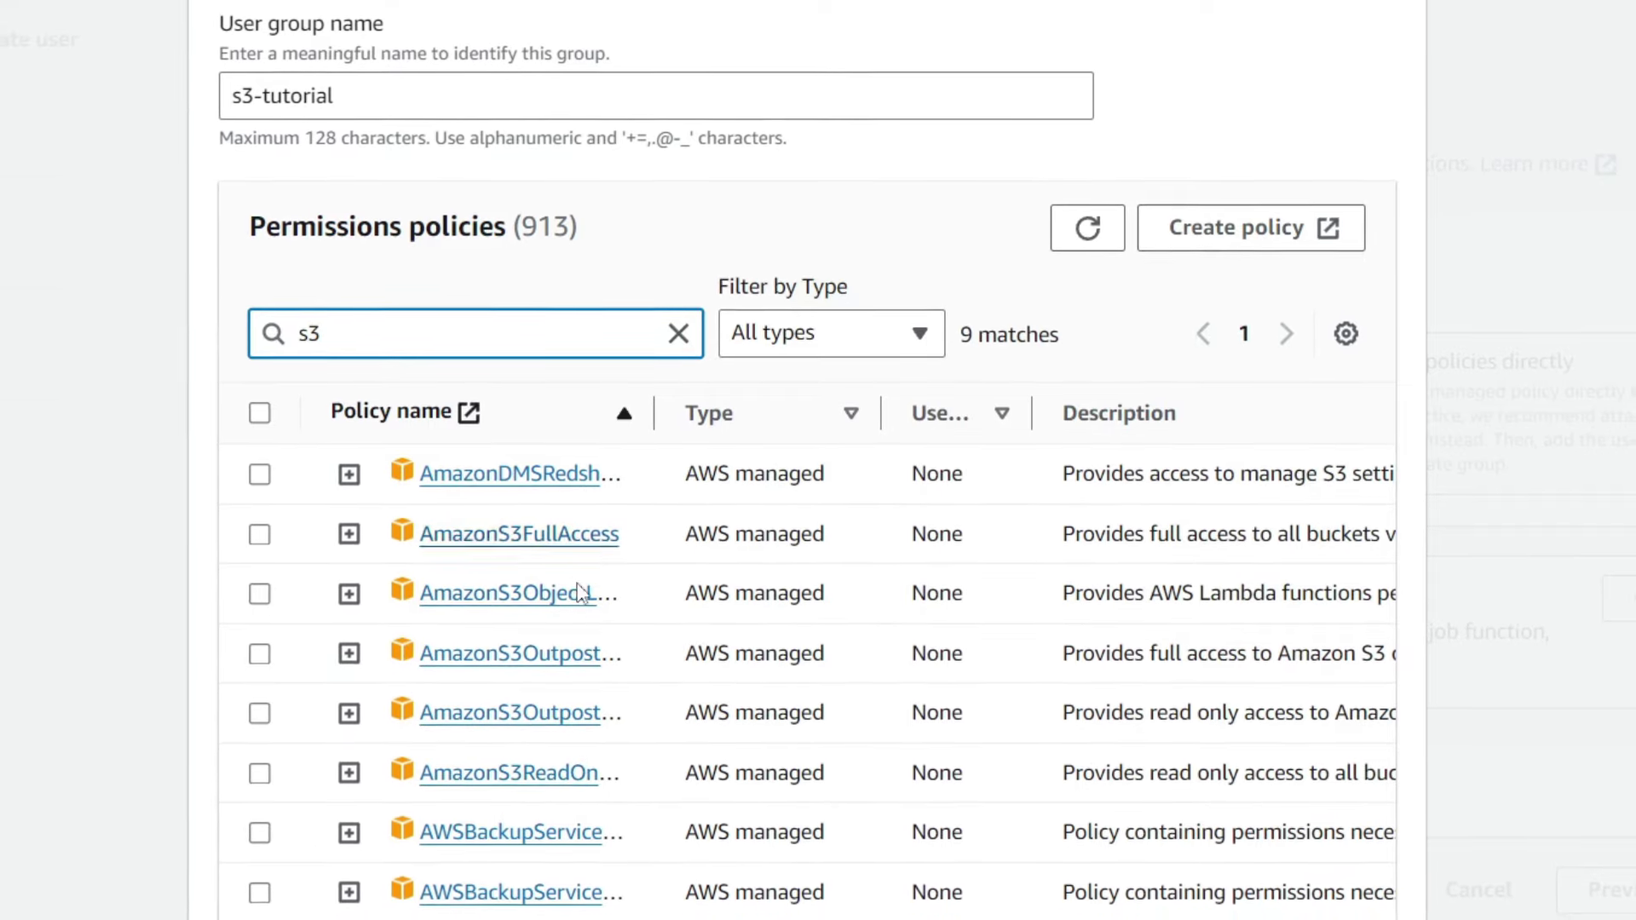
click(443, 780)
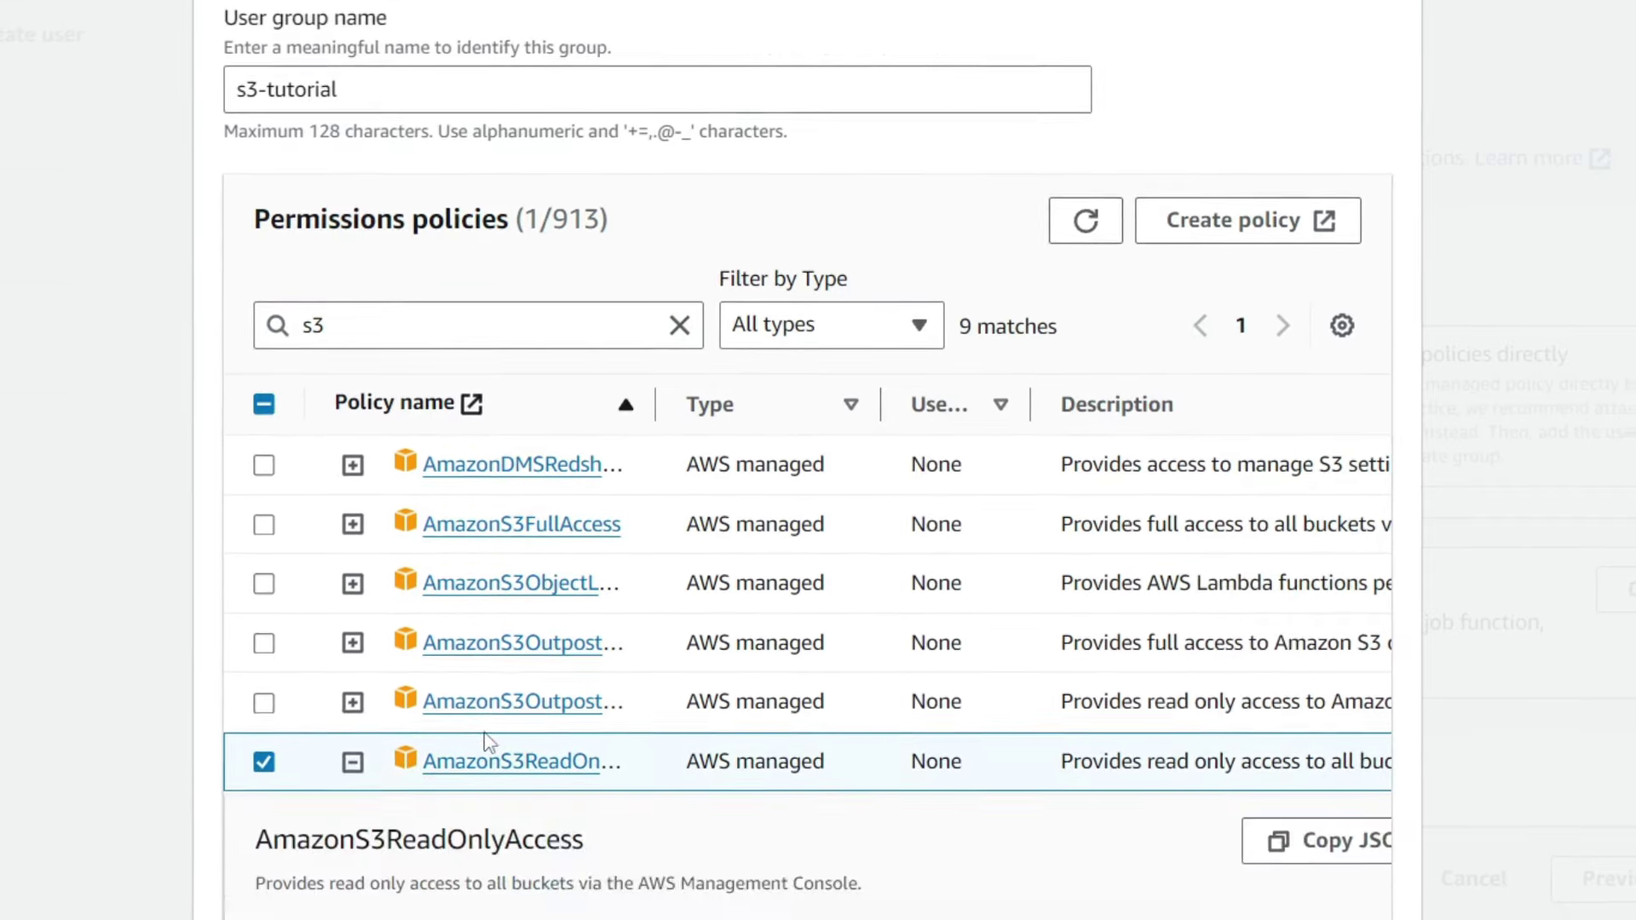
scroll(490, 742, down, 6)
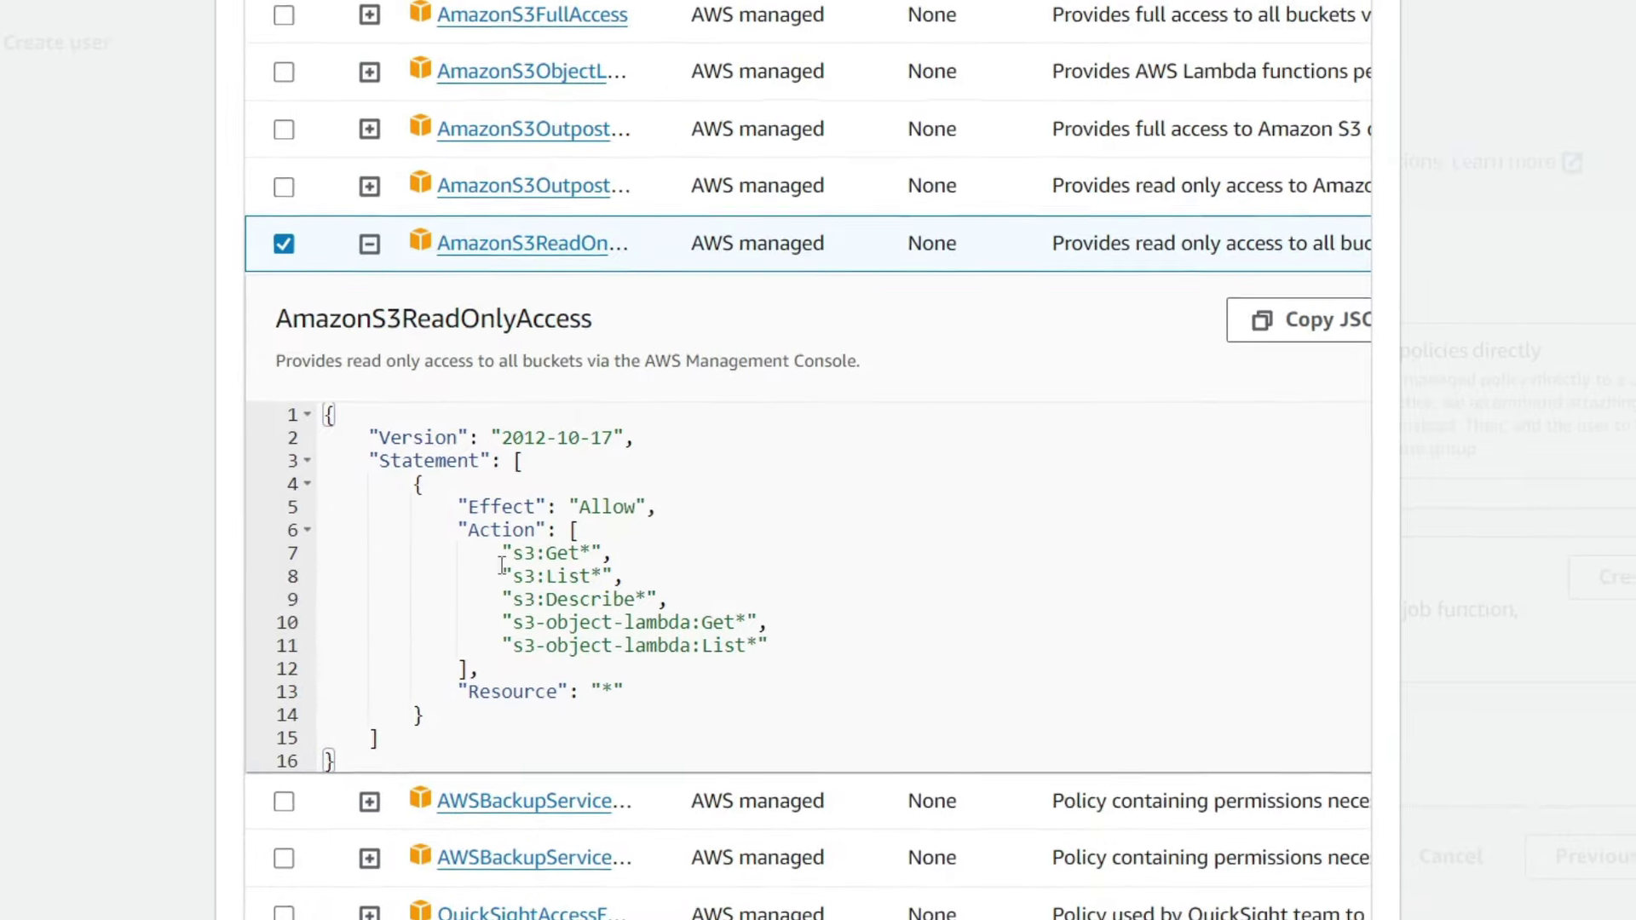
drag(501, 564, 604, 555)
scroll(904, 490, up, 2)
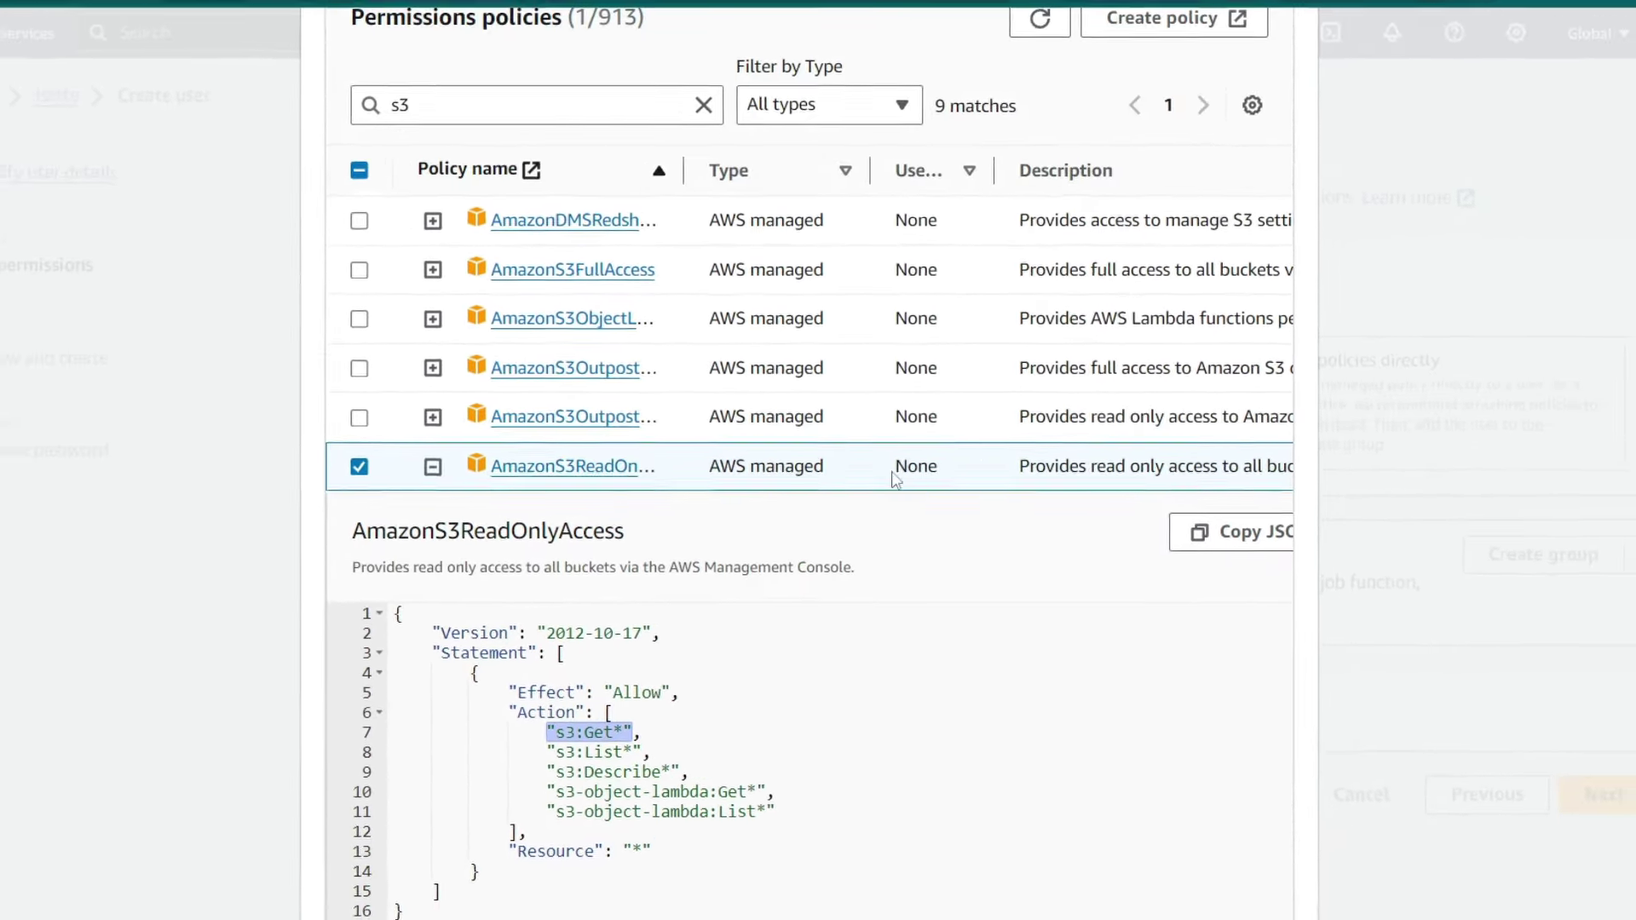
scroll(968, 554, down, 3)
click(1154, 884)
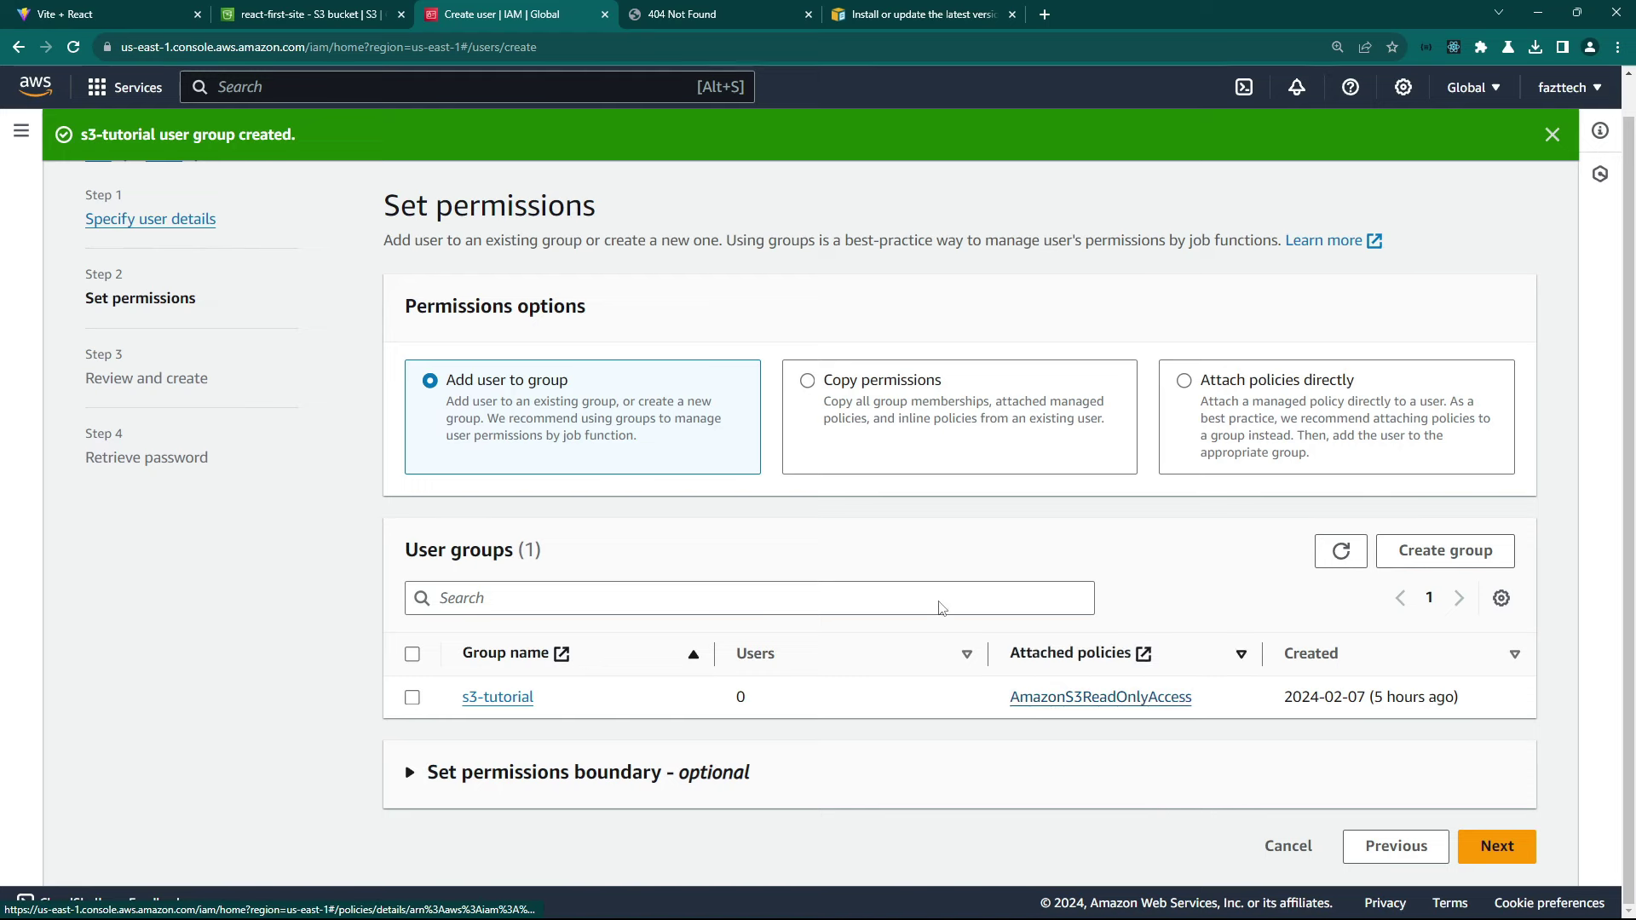
Create the user without assigning a group and return to the users list without saving the console password.
click(1496, 848)
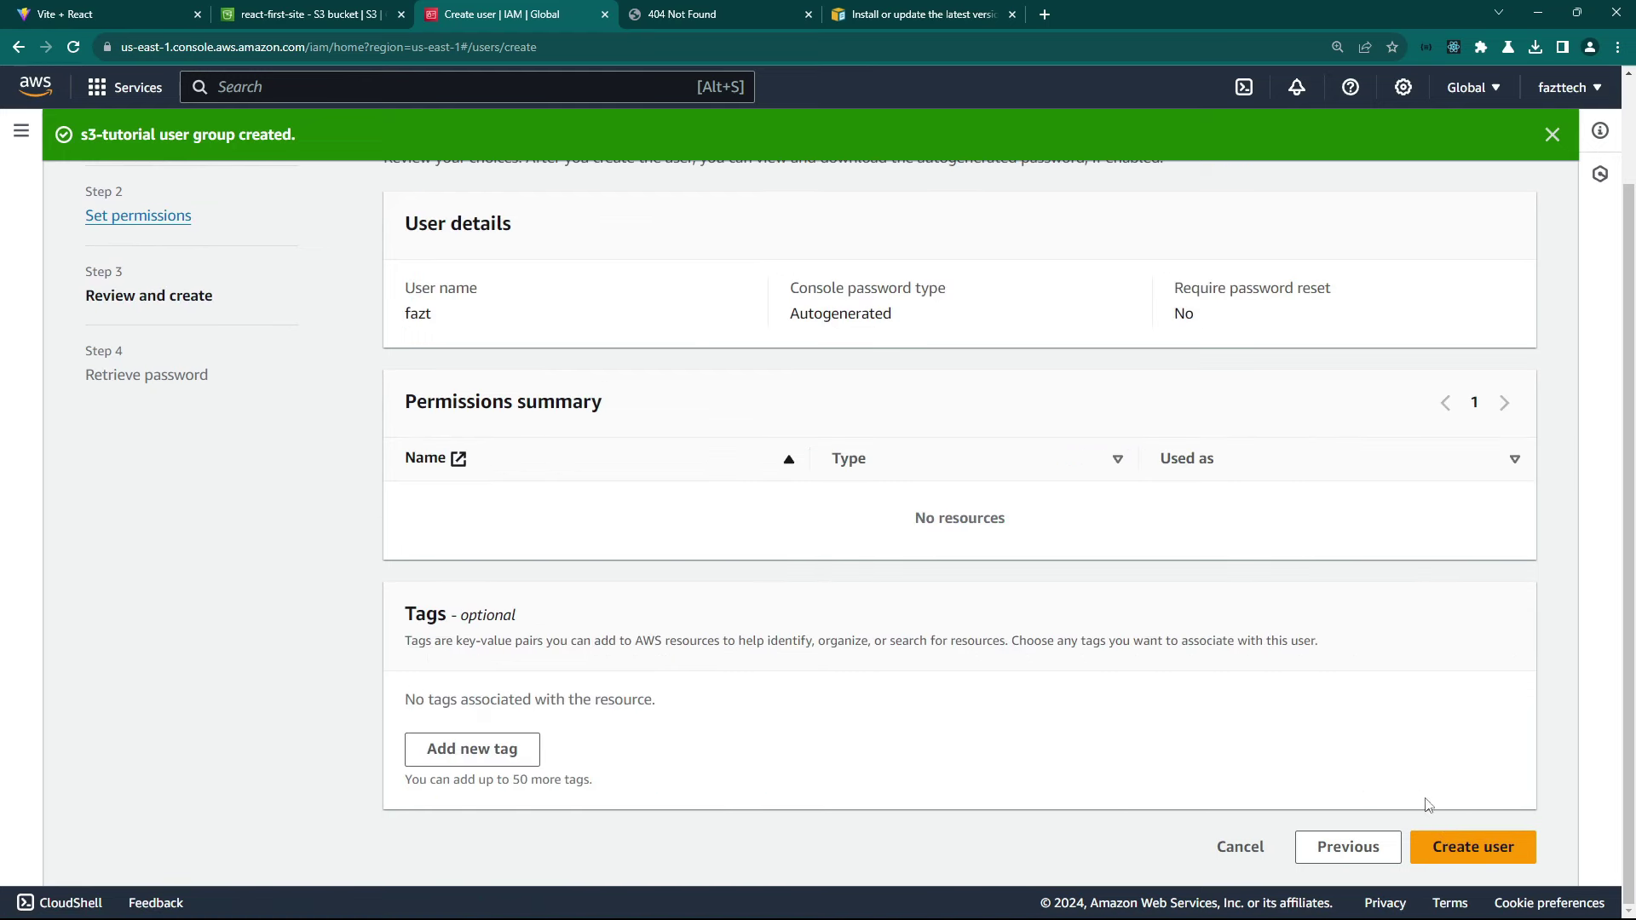
click(1462, 862)
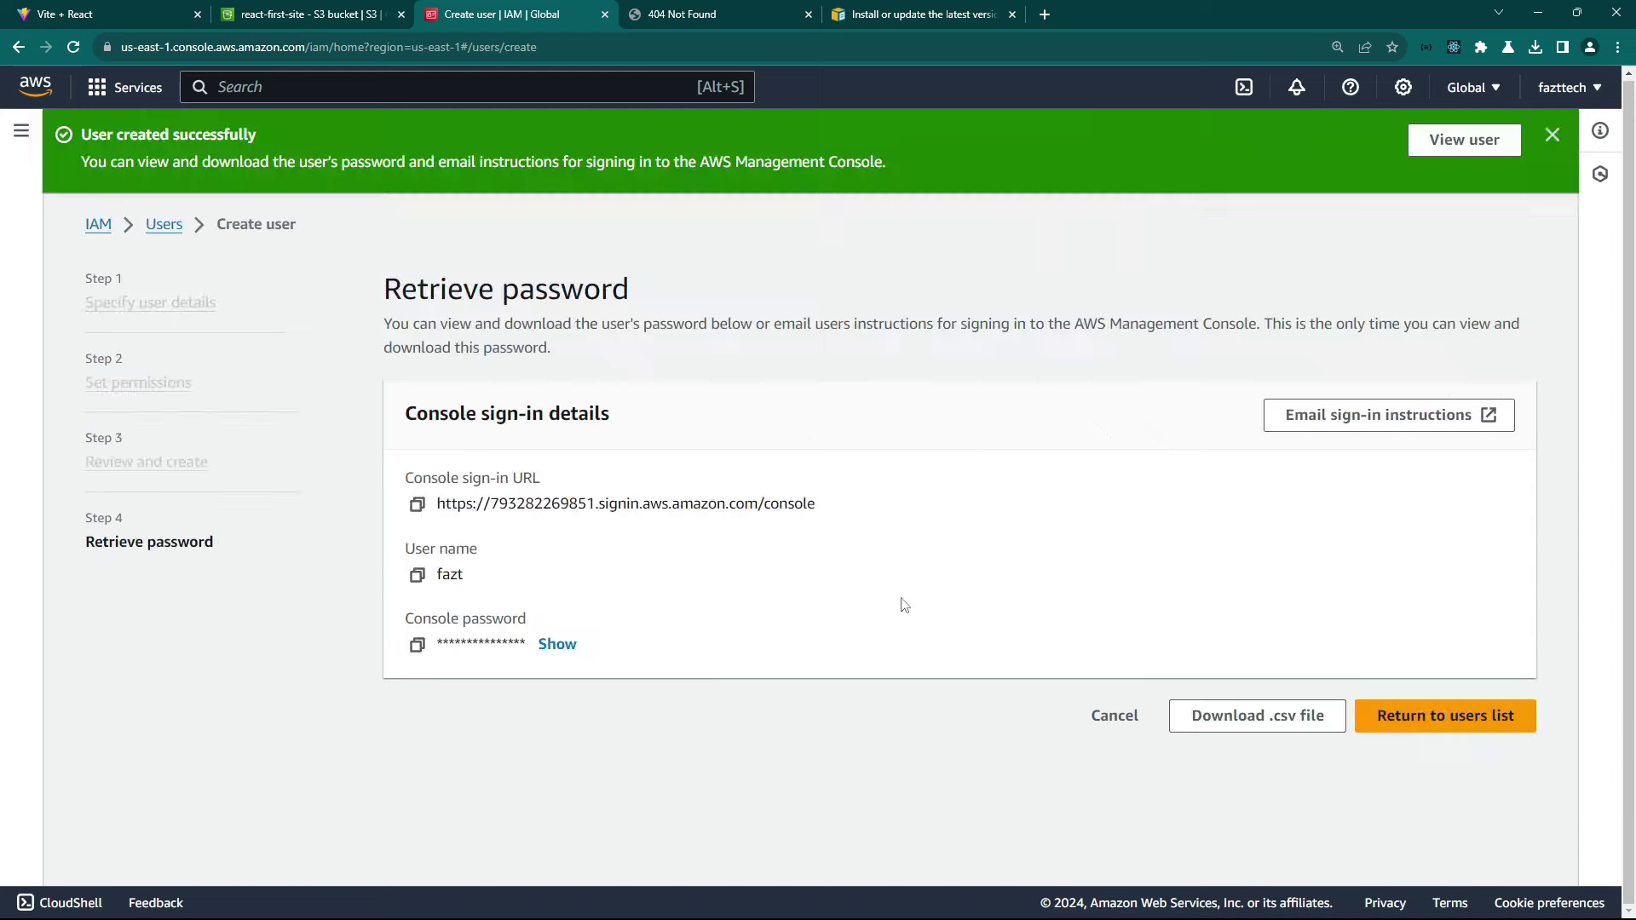
click(1395, 722)
click(1053, 602)
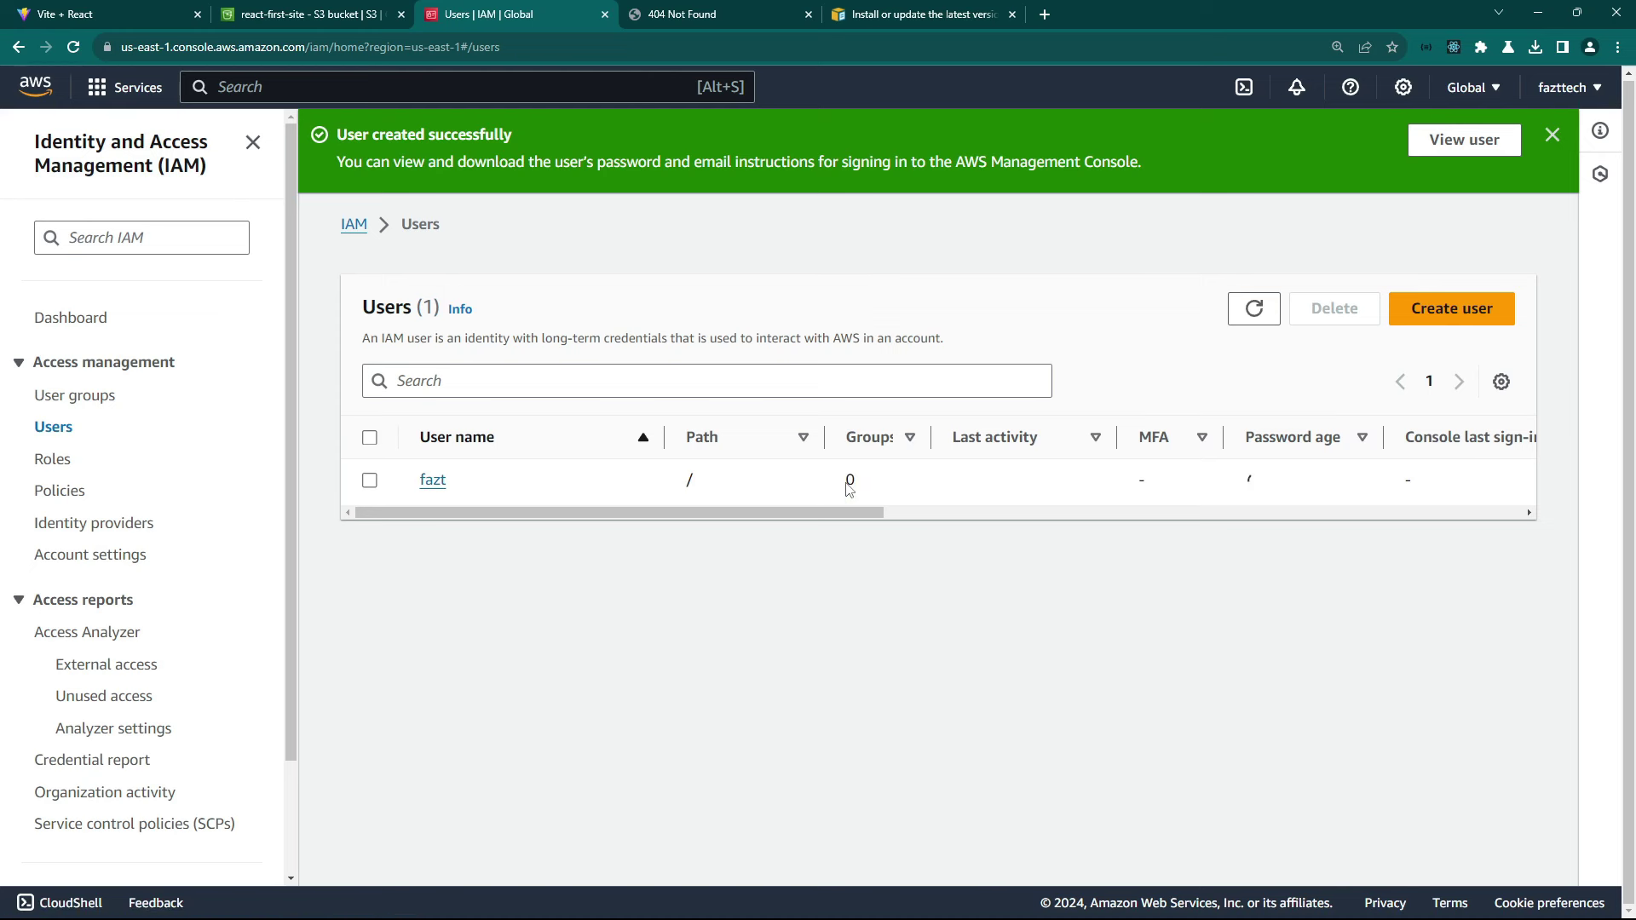
Add the IAM user fazt to the s3-tutorial group from the user's group memberships.
click(432, 482)
scroll(714, 464, down, 2)
click(546, 345)
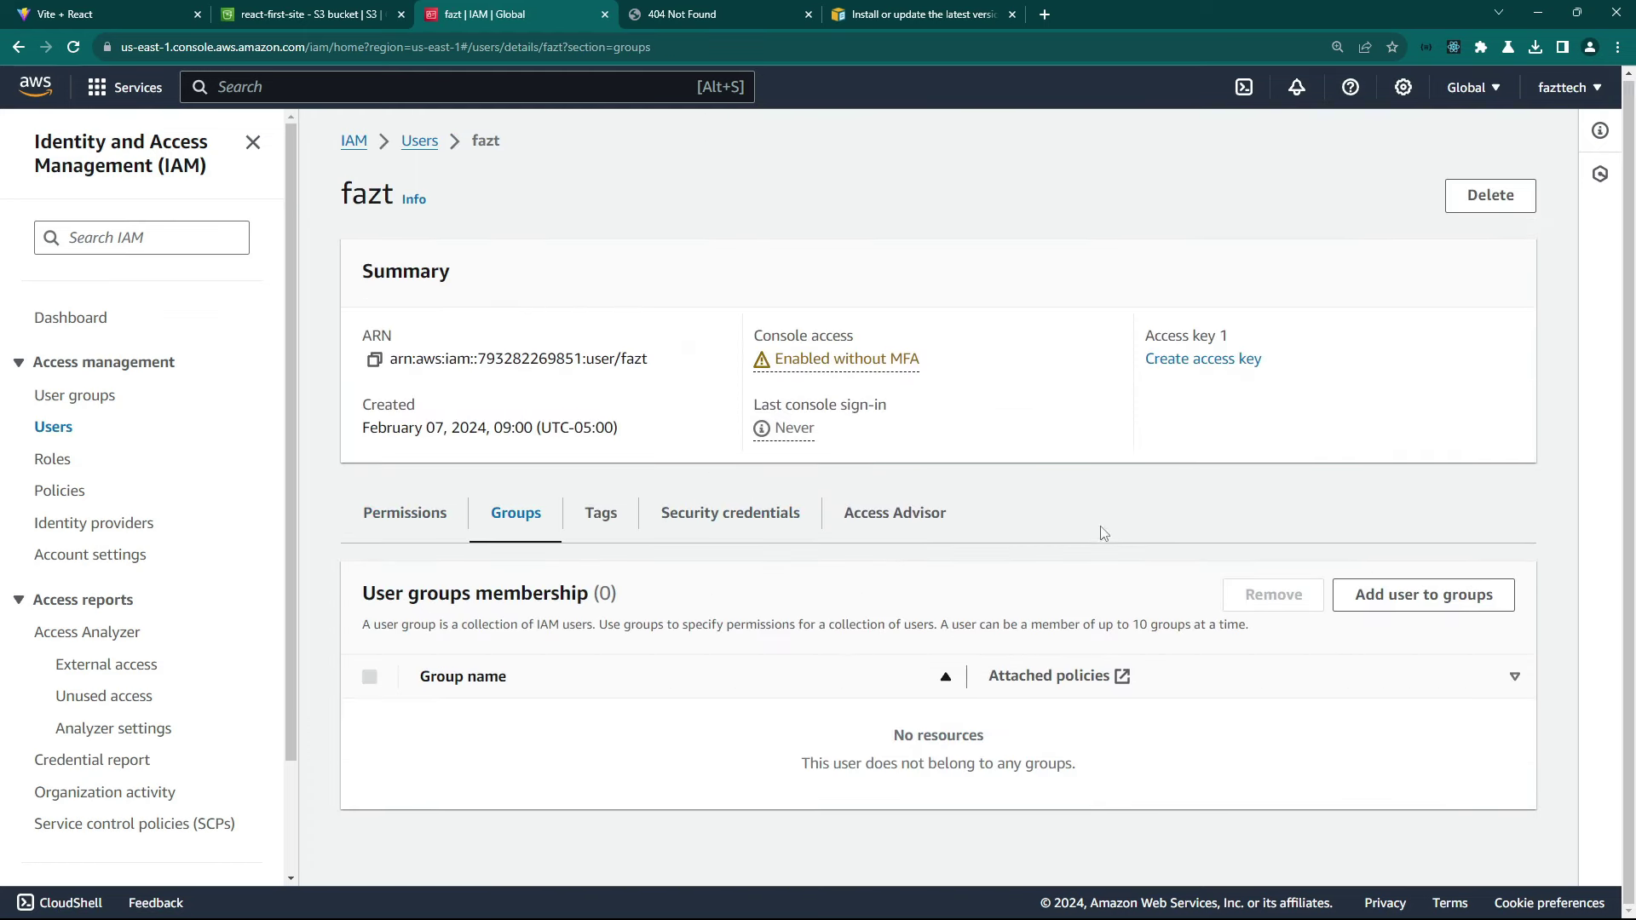
click(1424, 596)
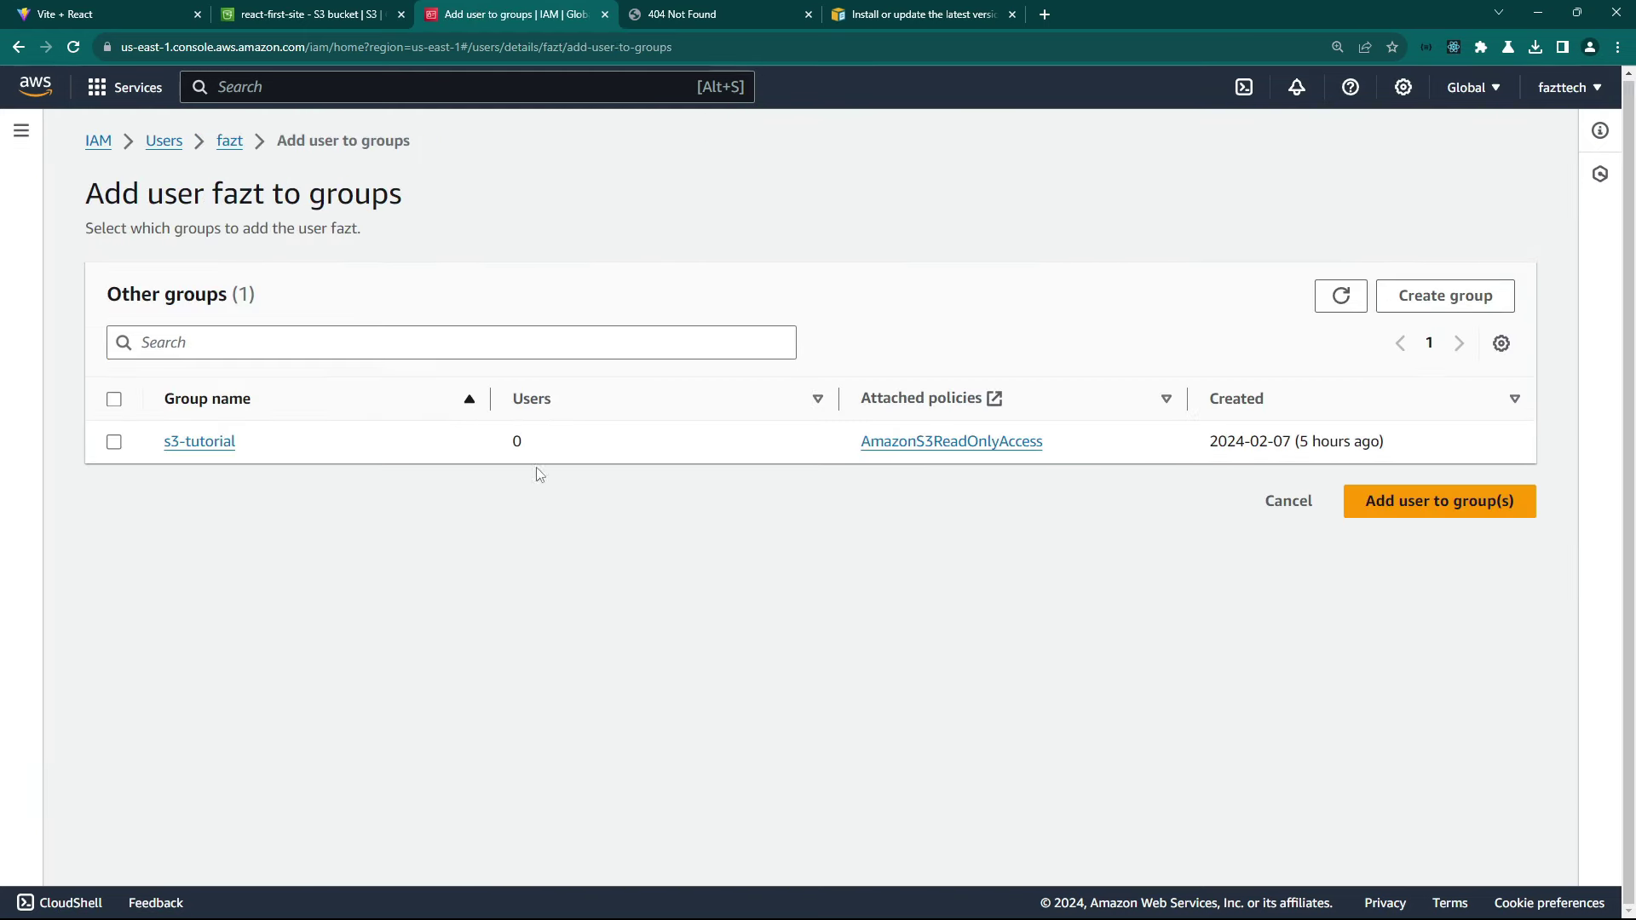
click(114, 443)
click(1373, 516)
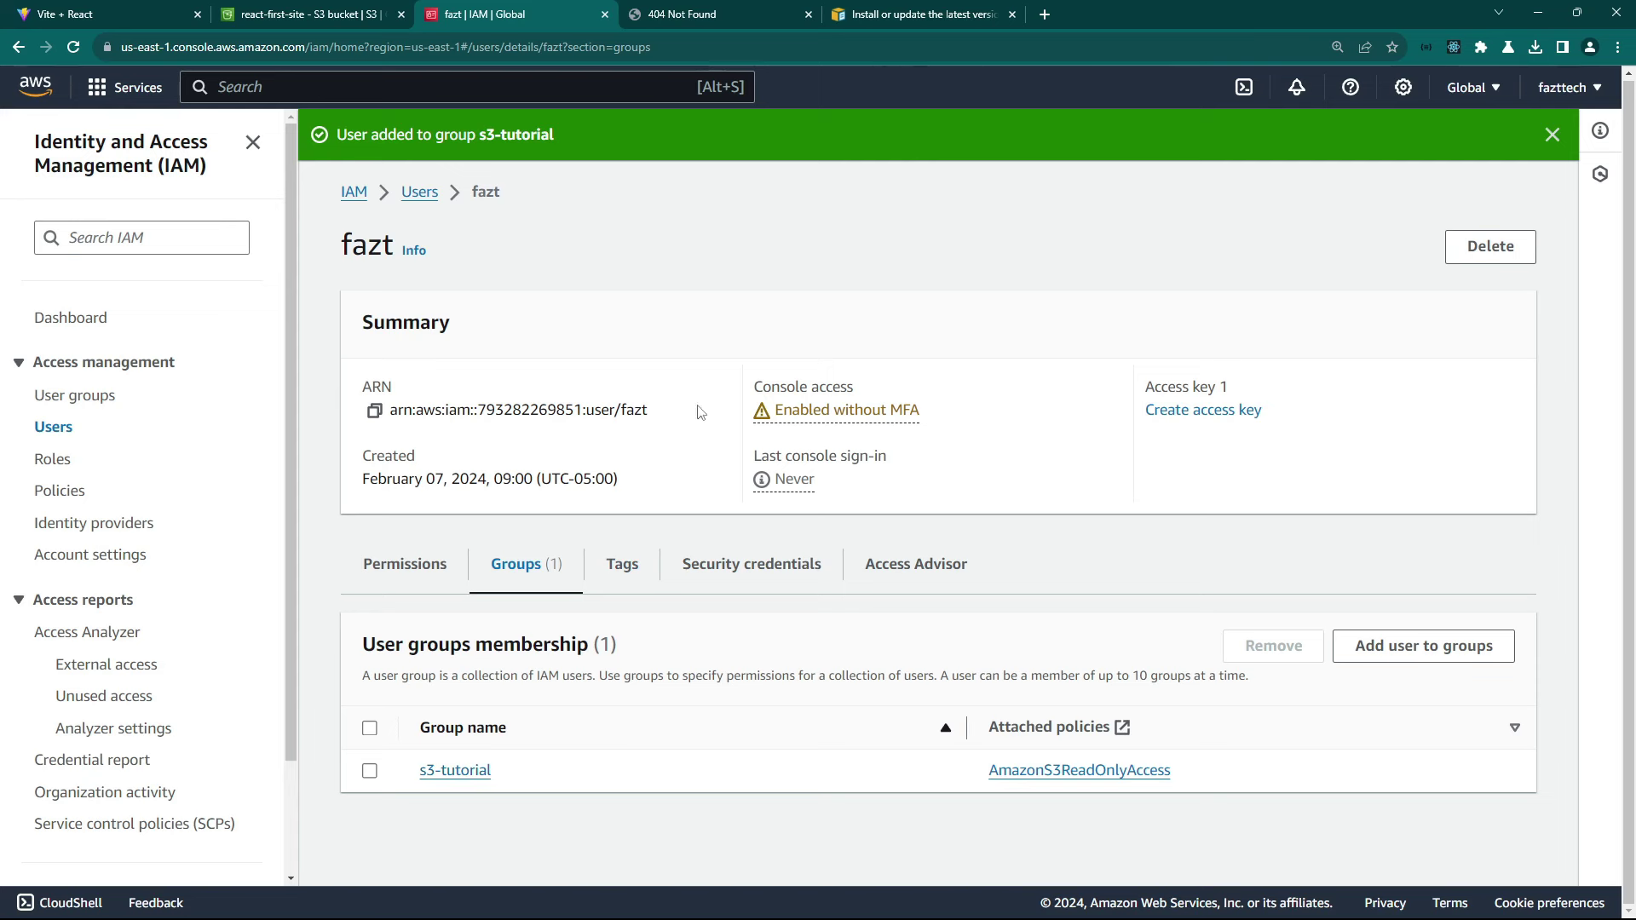
Open the user's security credentials and start creating an access key.
click(723, 566)
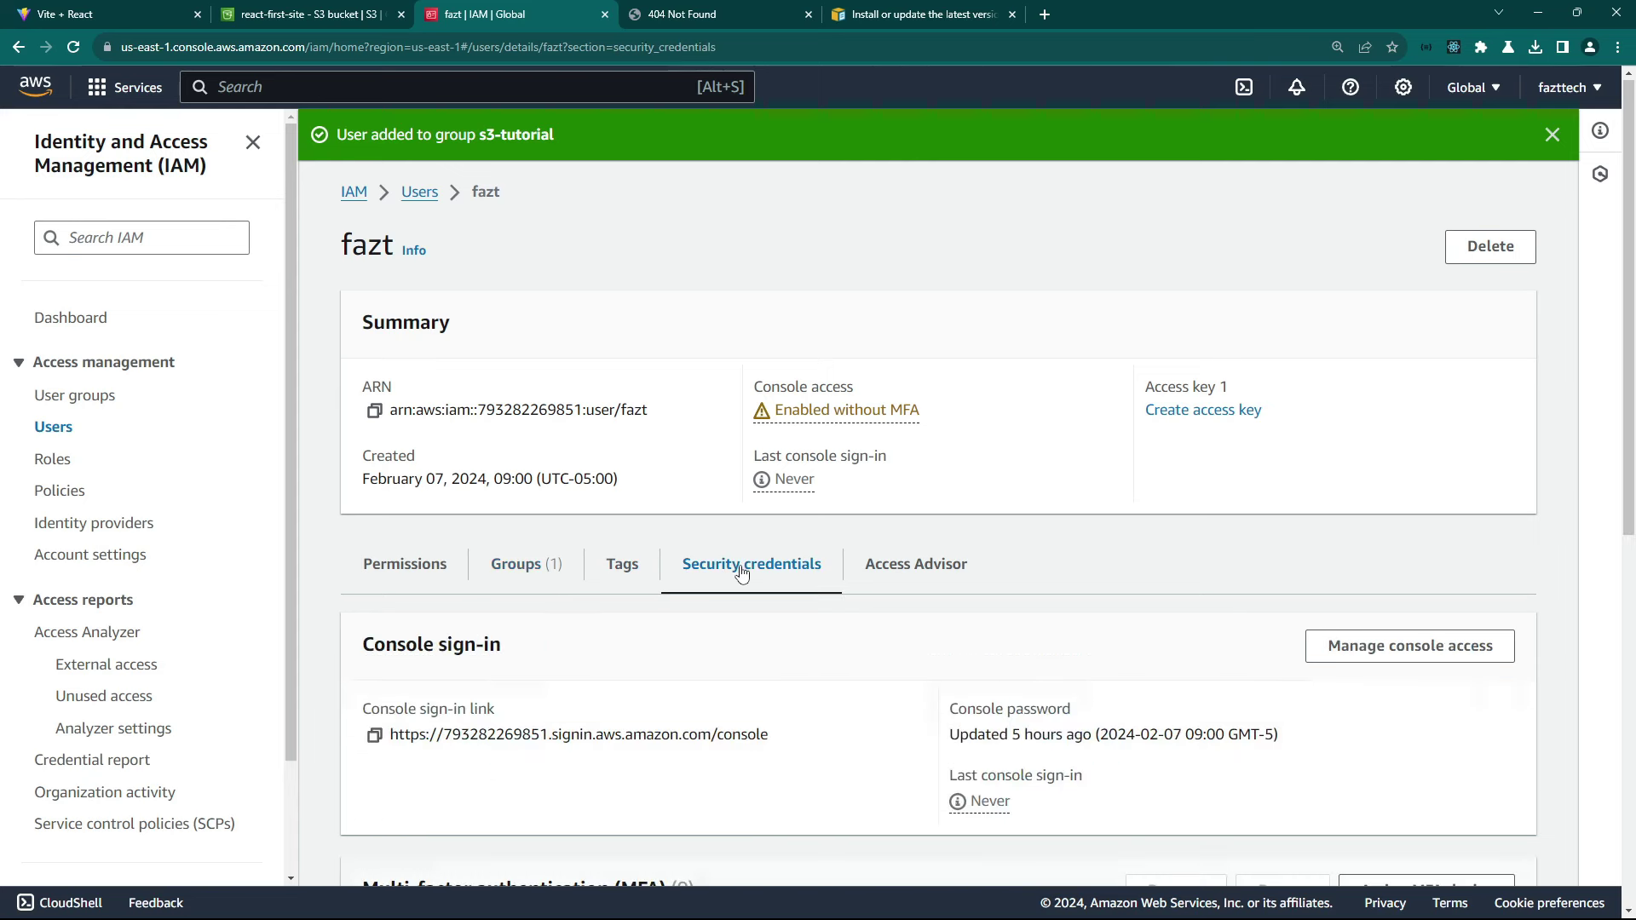
scroll(1090, 481, down, 3)
scroll(1090, 481, down, 6)
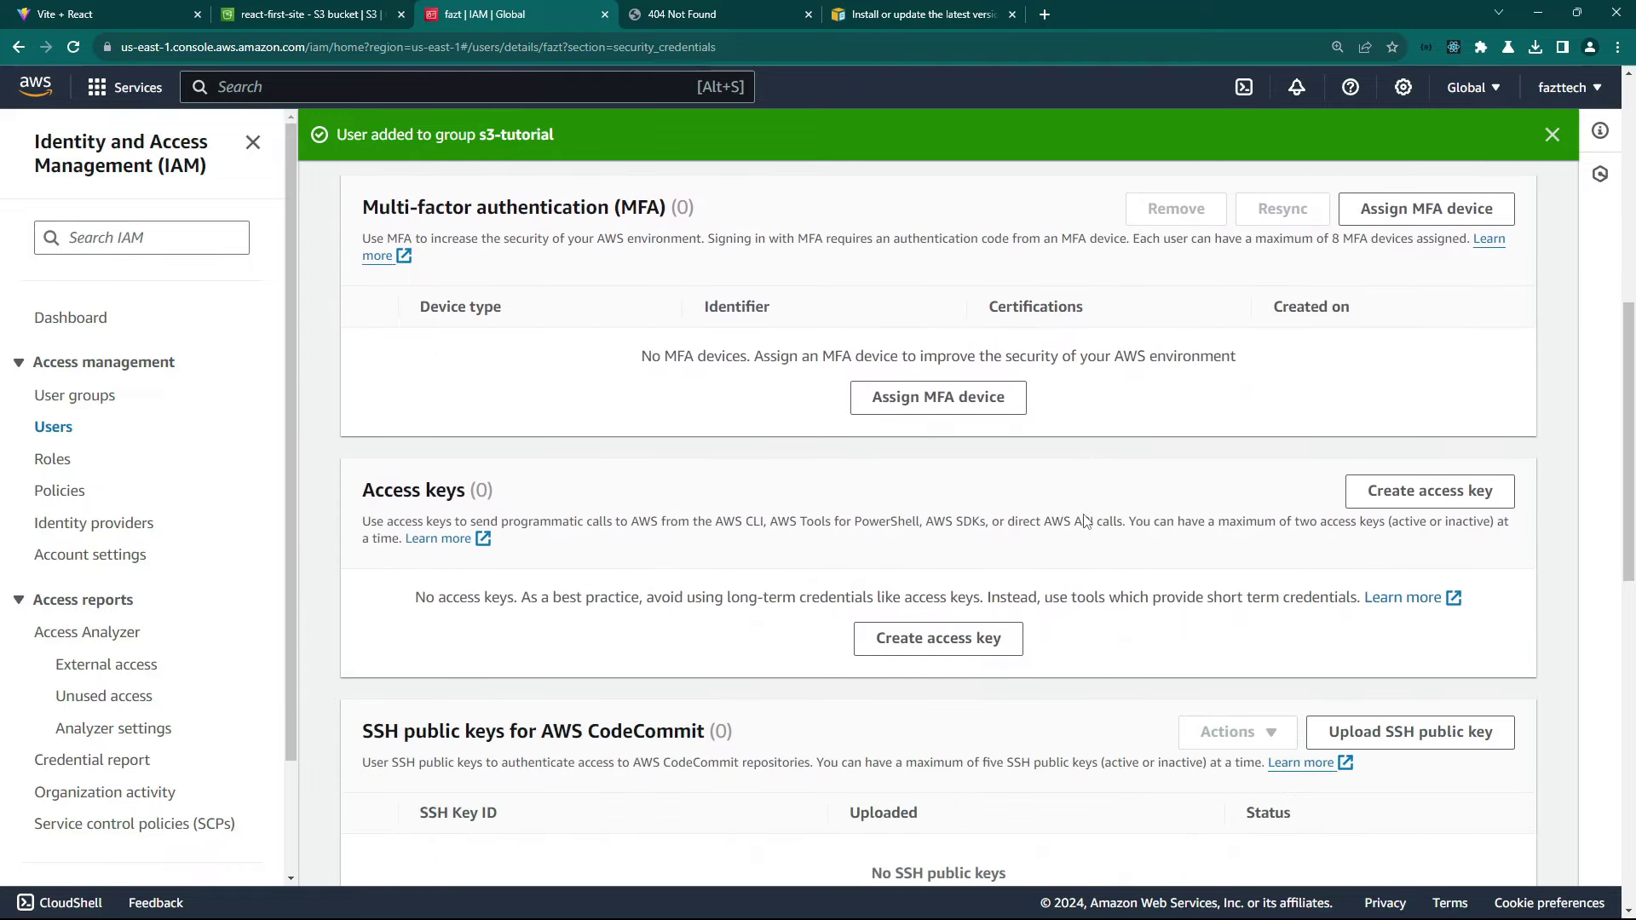
drag(362, 322, 458, 327)
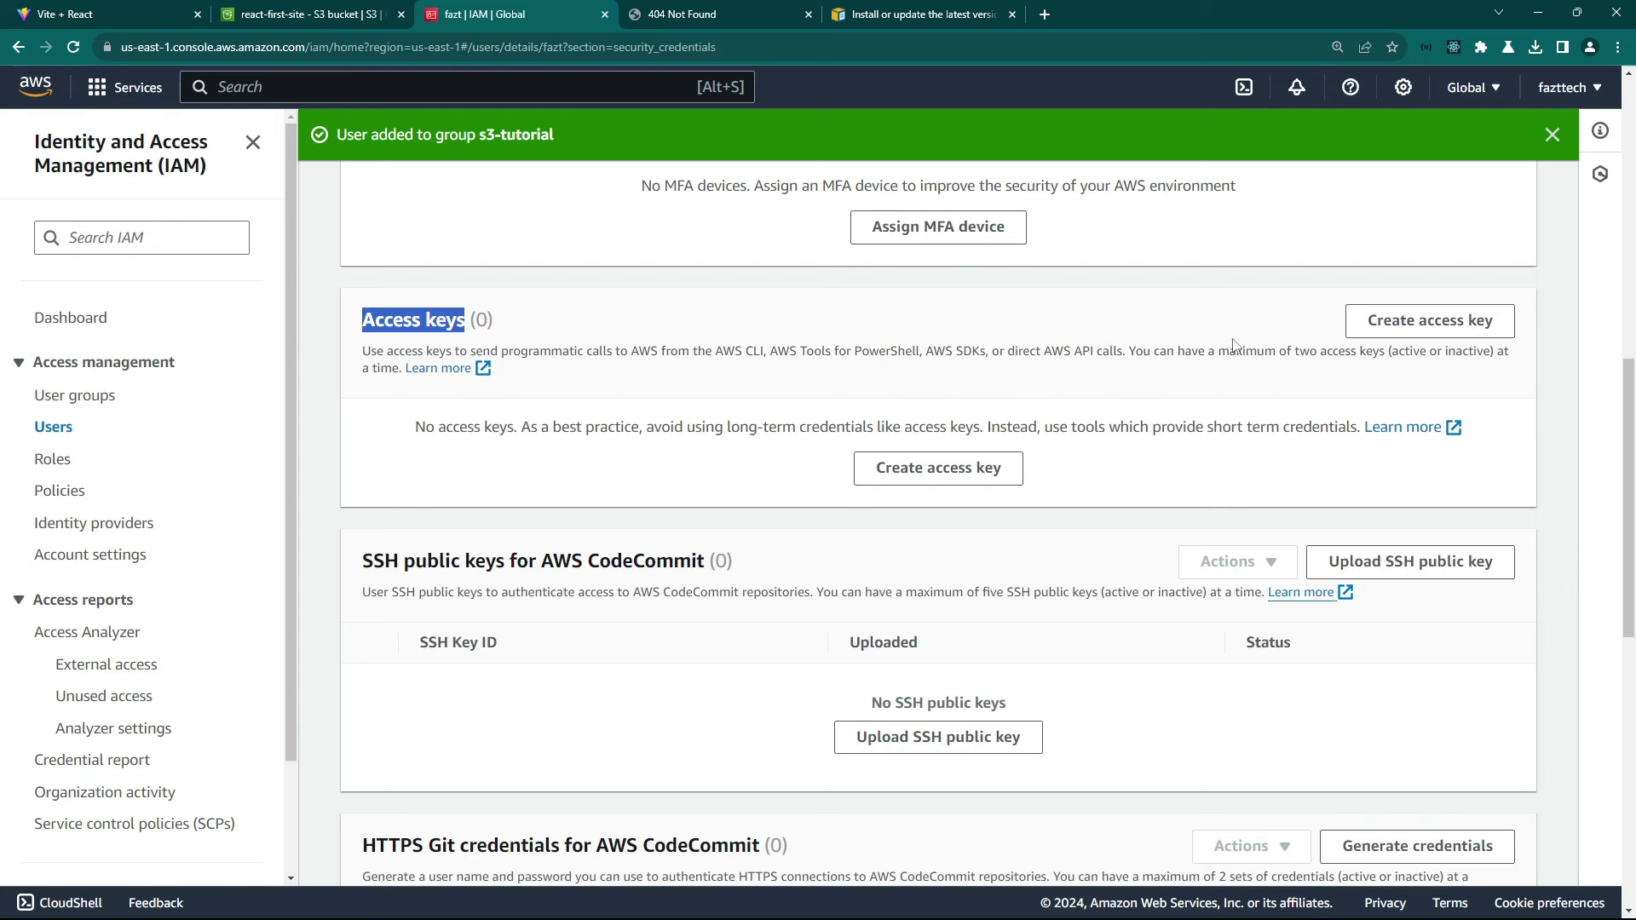
click(1385, 322)
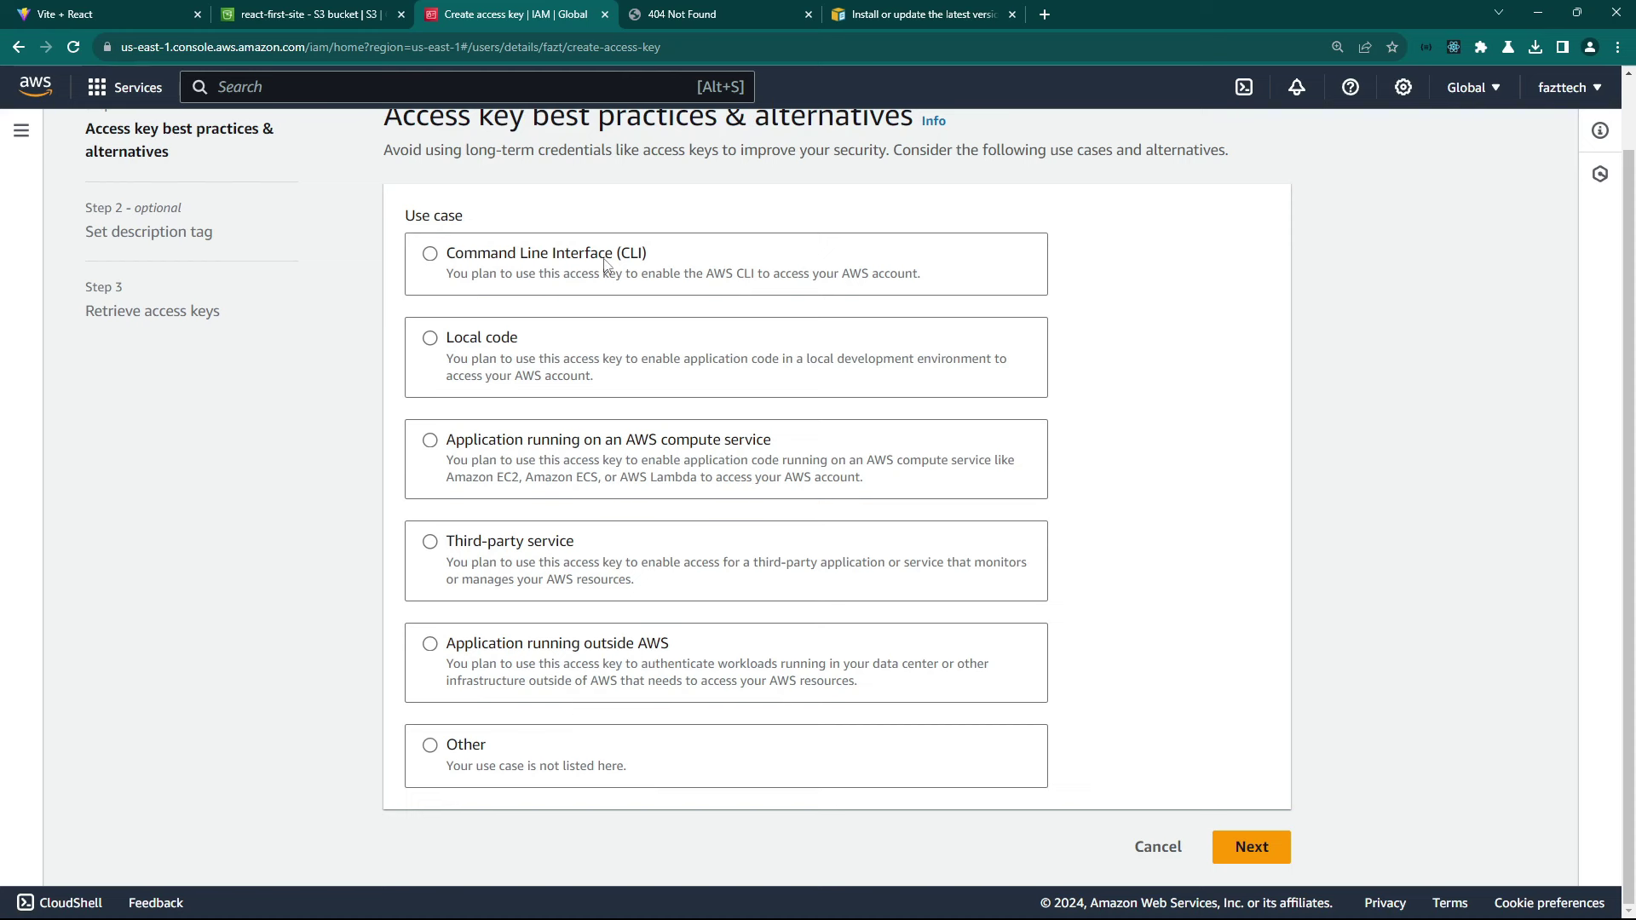
Choose the Command Line Interface (CLI) use case, accept the recommendation notice, and create the access key without a description tag.
drag(447, 274, 922, 280)
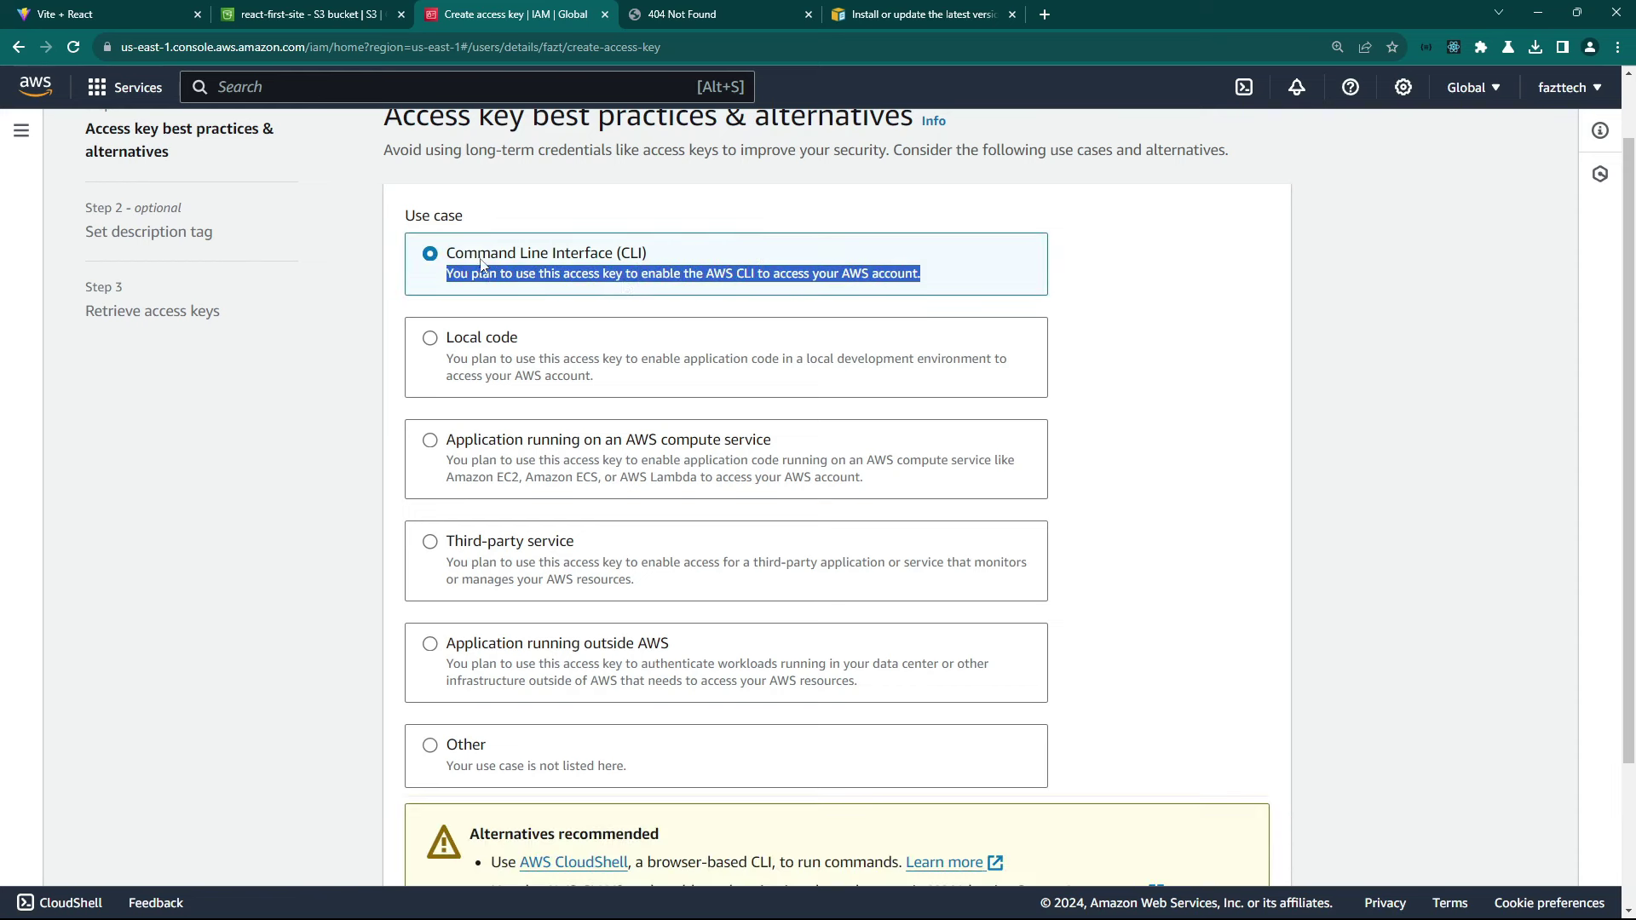
scroll(990, 395, down, 3)
click(1249, 846)
click(470, 772)
click(1252, 846)
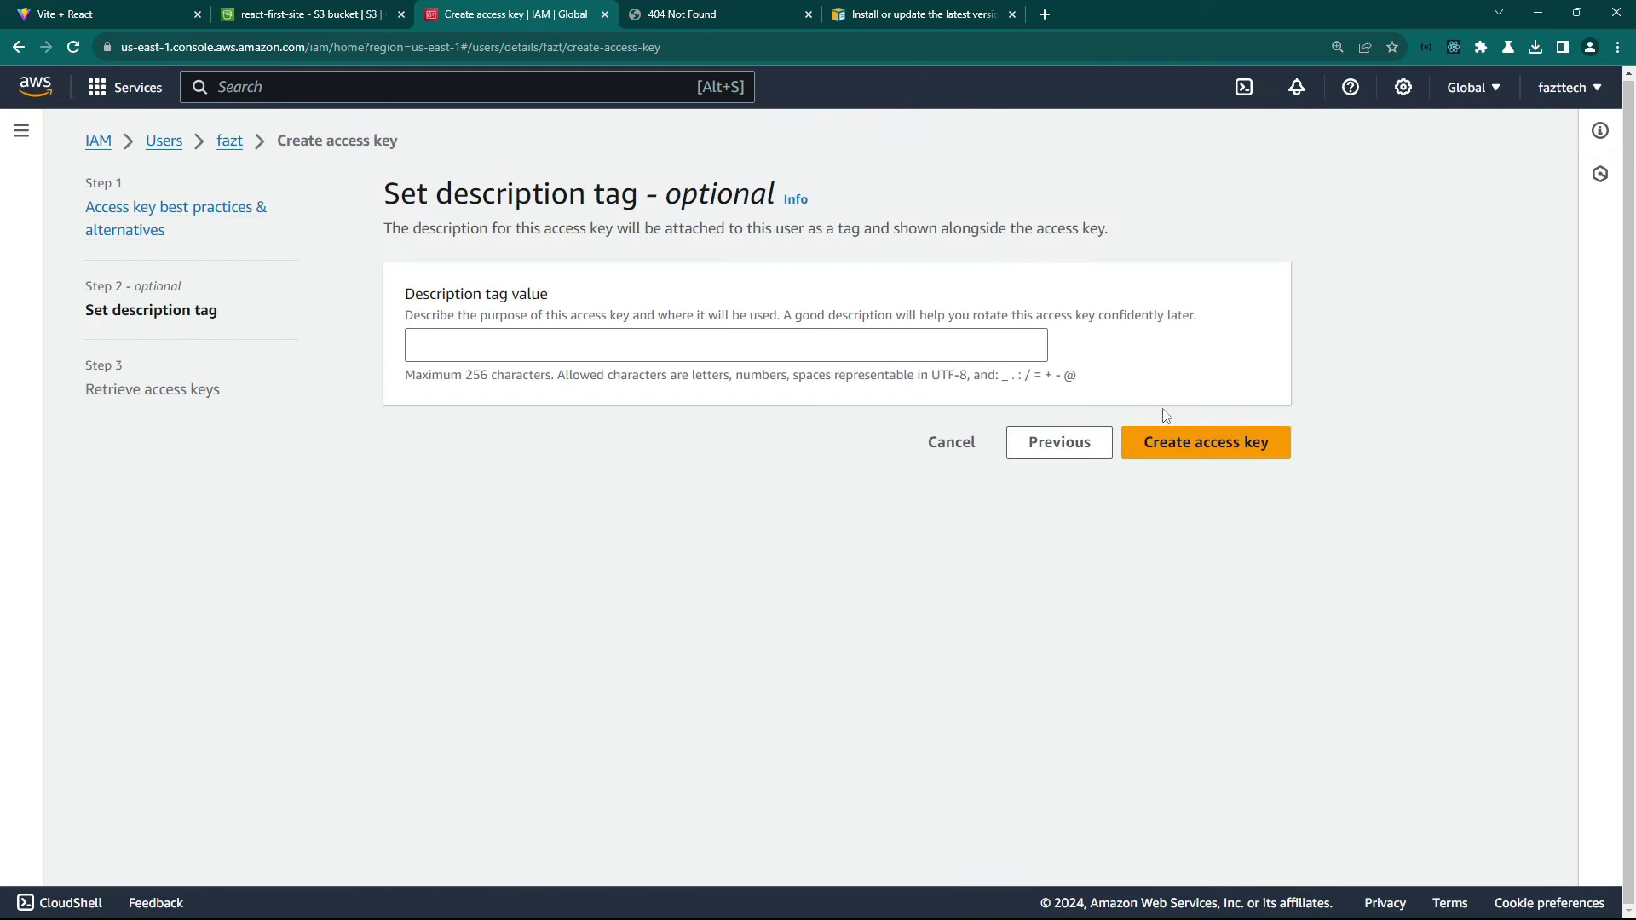
click(1204, 450)
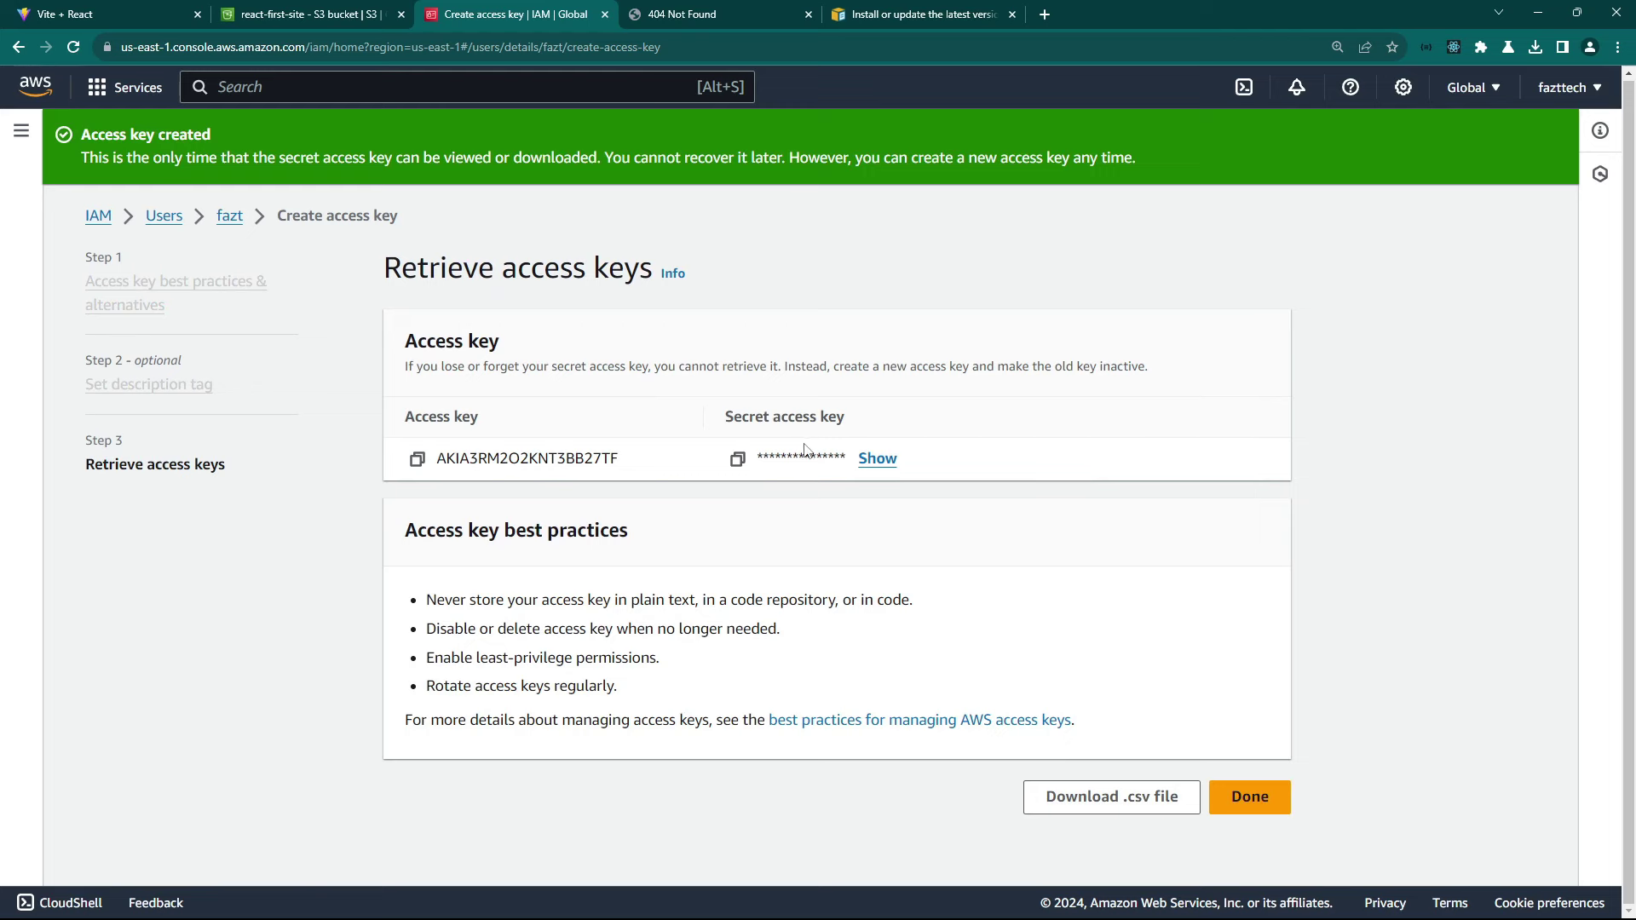
Copy the new access key ID and enter it at the AWS Access Key ID prompt in the terminal.
click(416, 459)
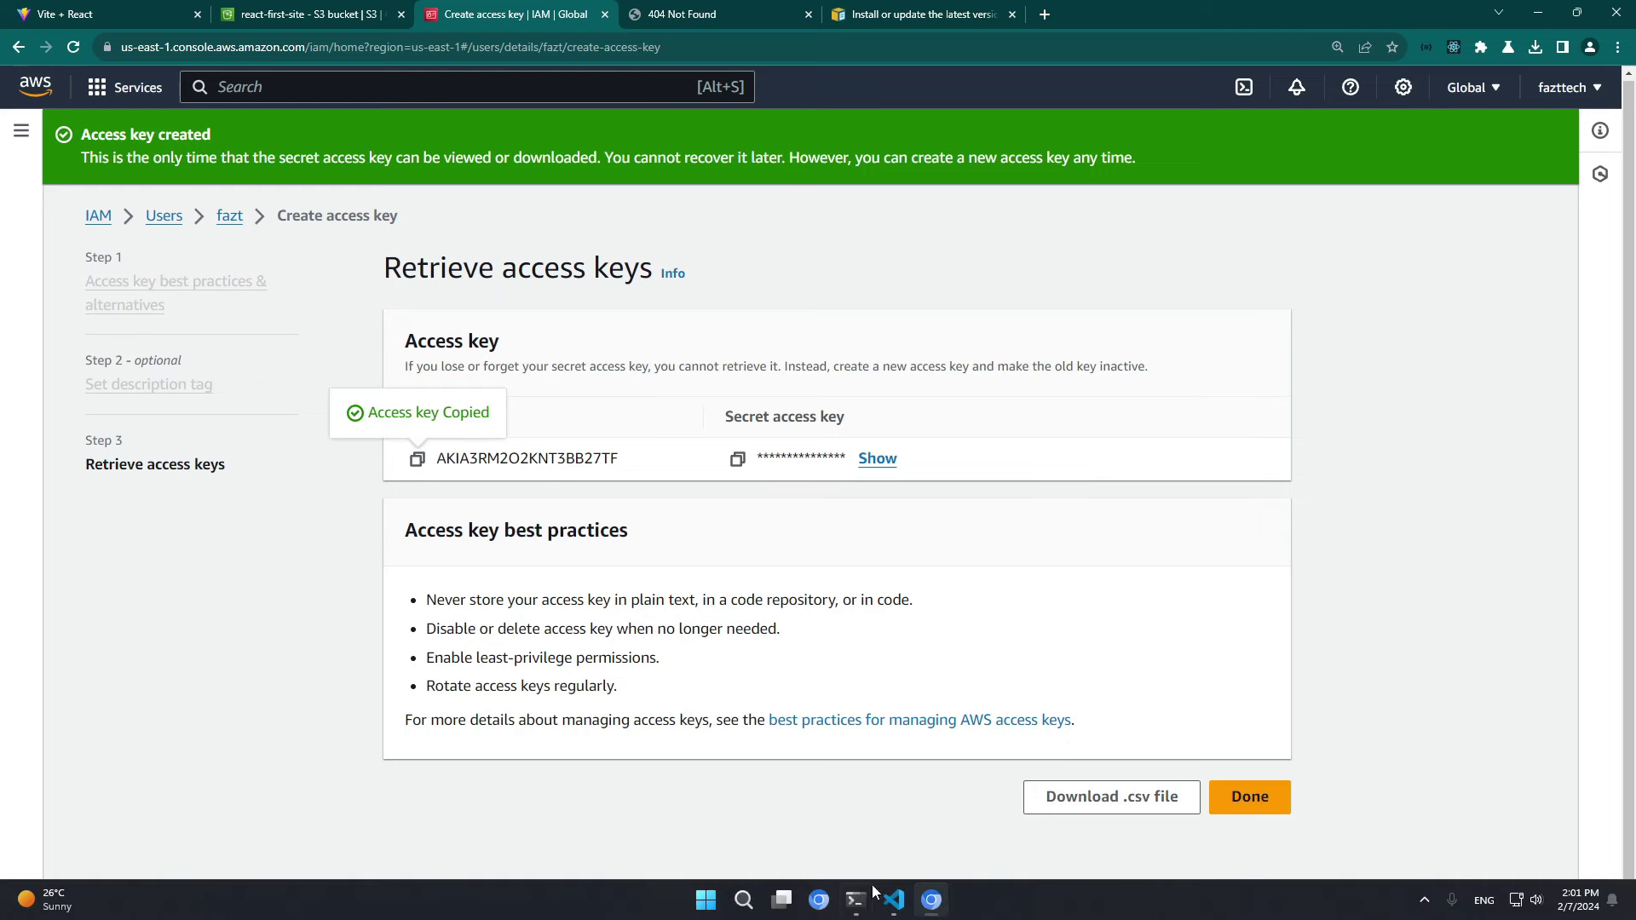
click(931, 900)
key(alt+Tab)
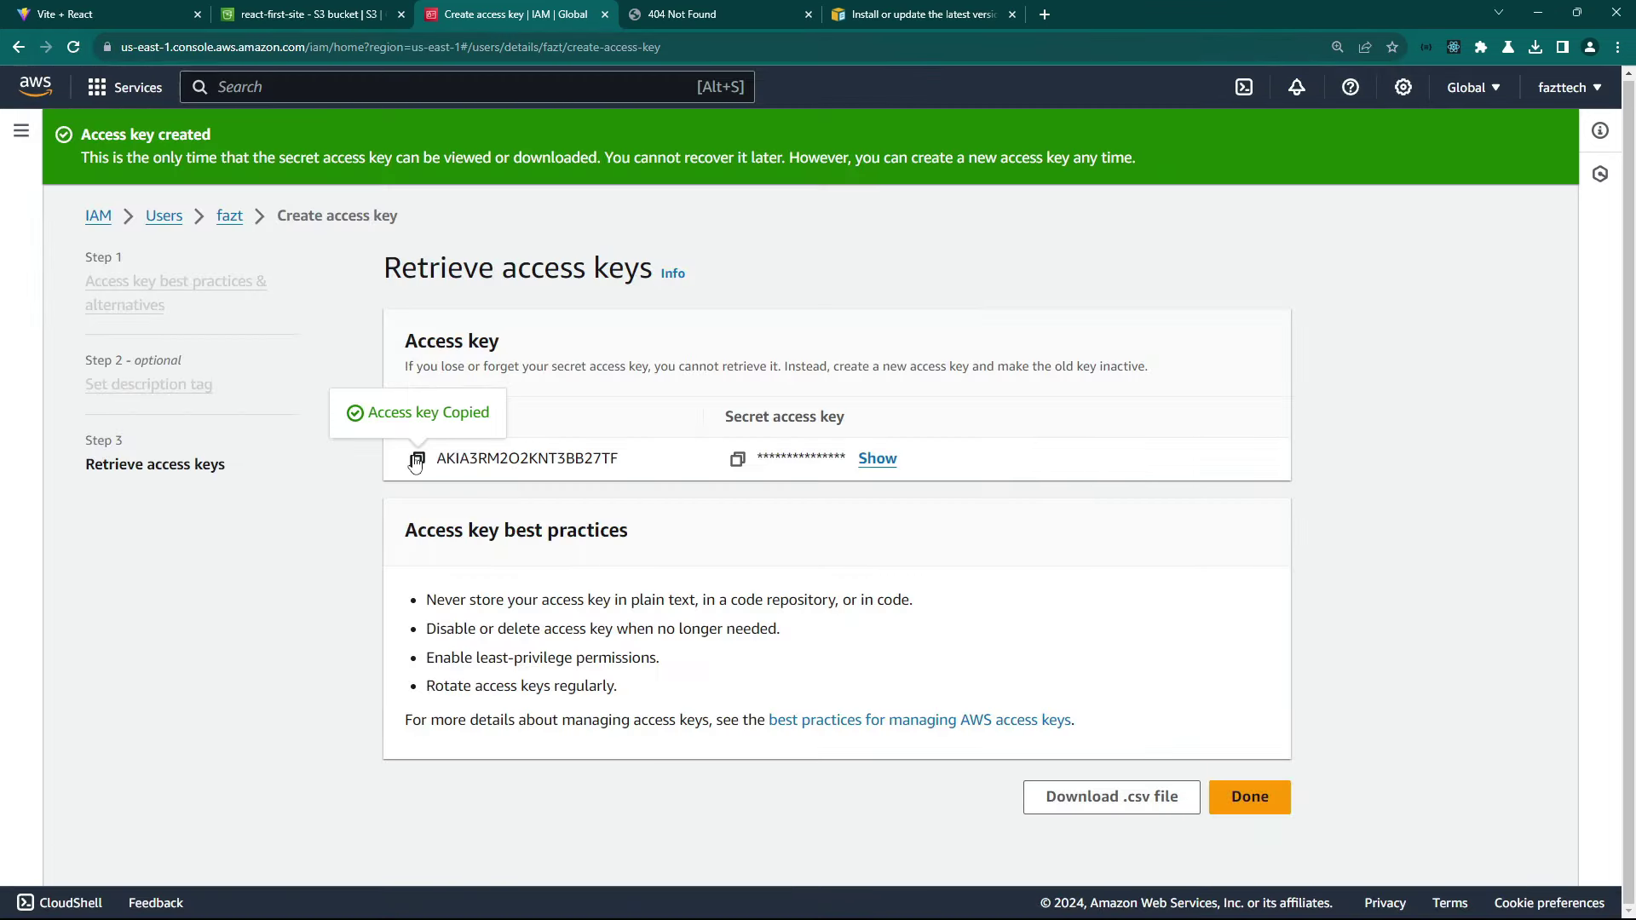
key(alt+Tab)
key(ctrl+v)
key(Return)
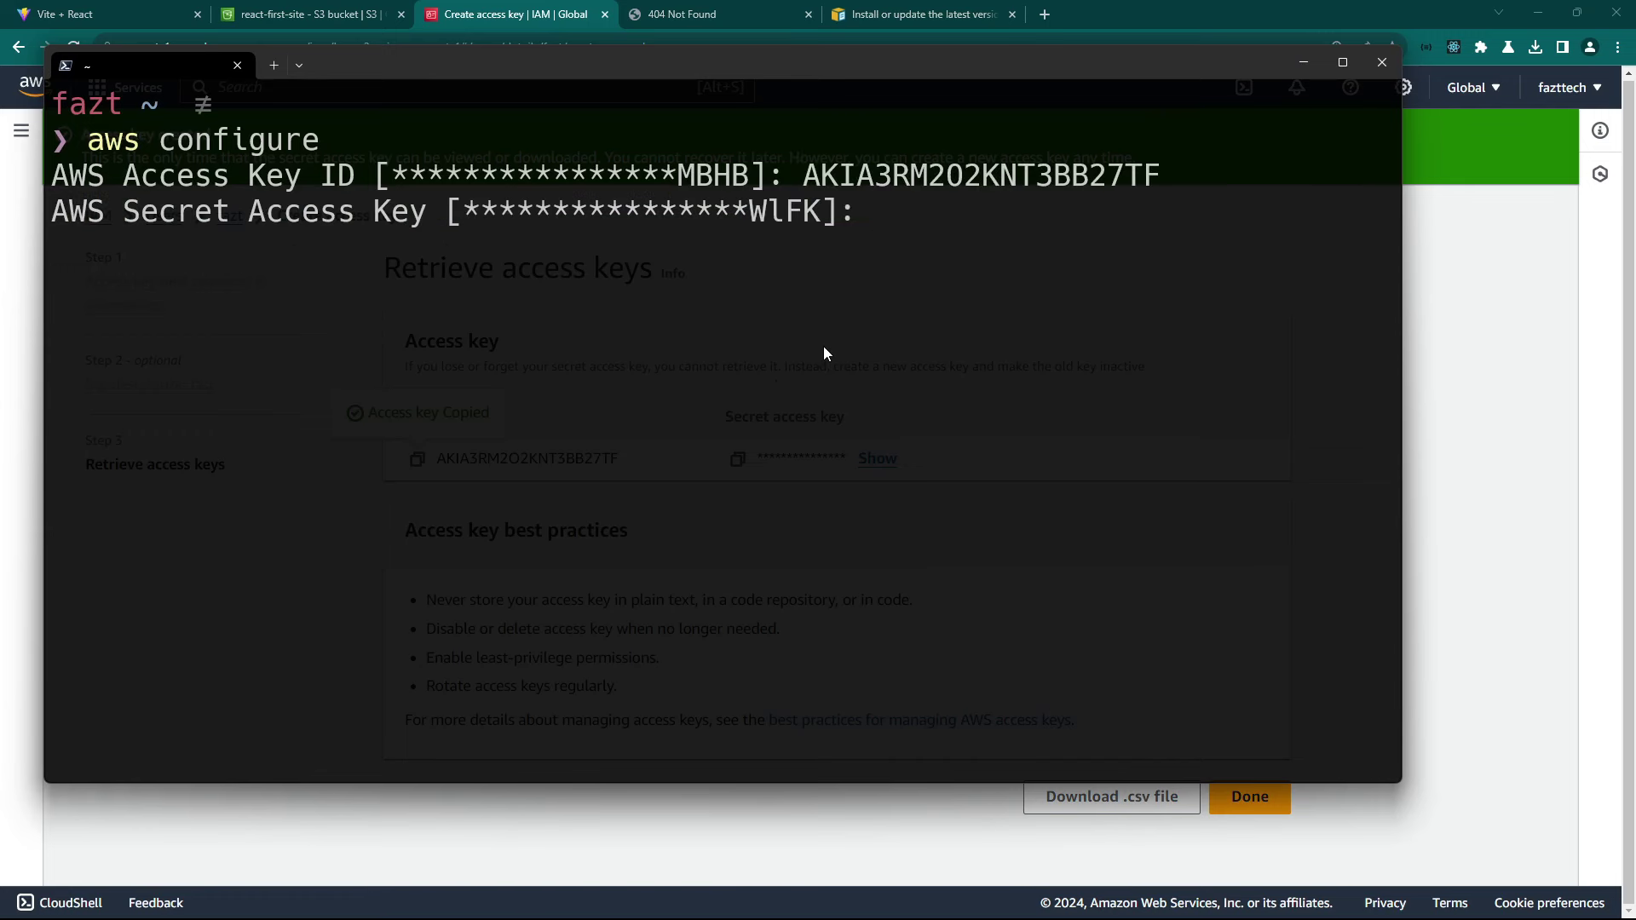
Reveal and copy the secret access key and enter it at the AWS Secret Access Key prompt in the terminal.
key(alt+Tab)
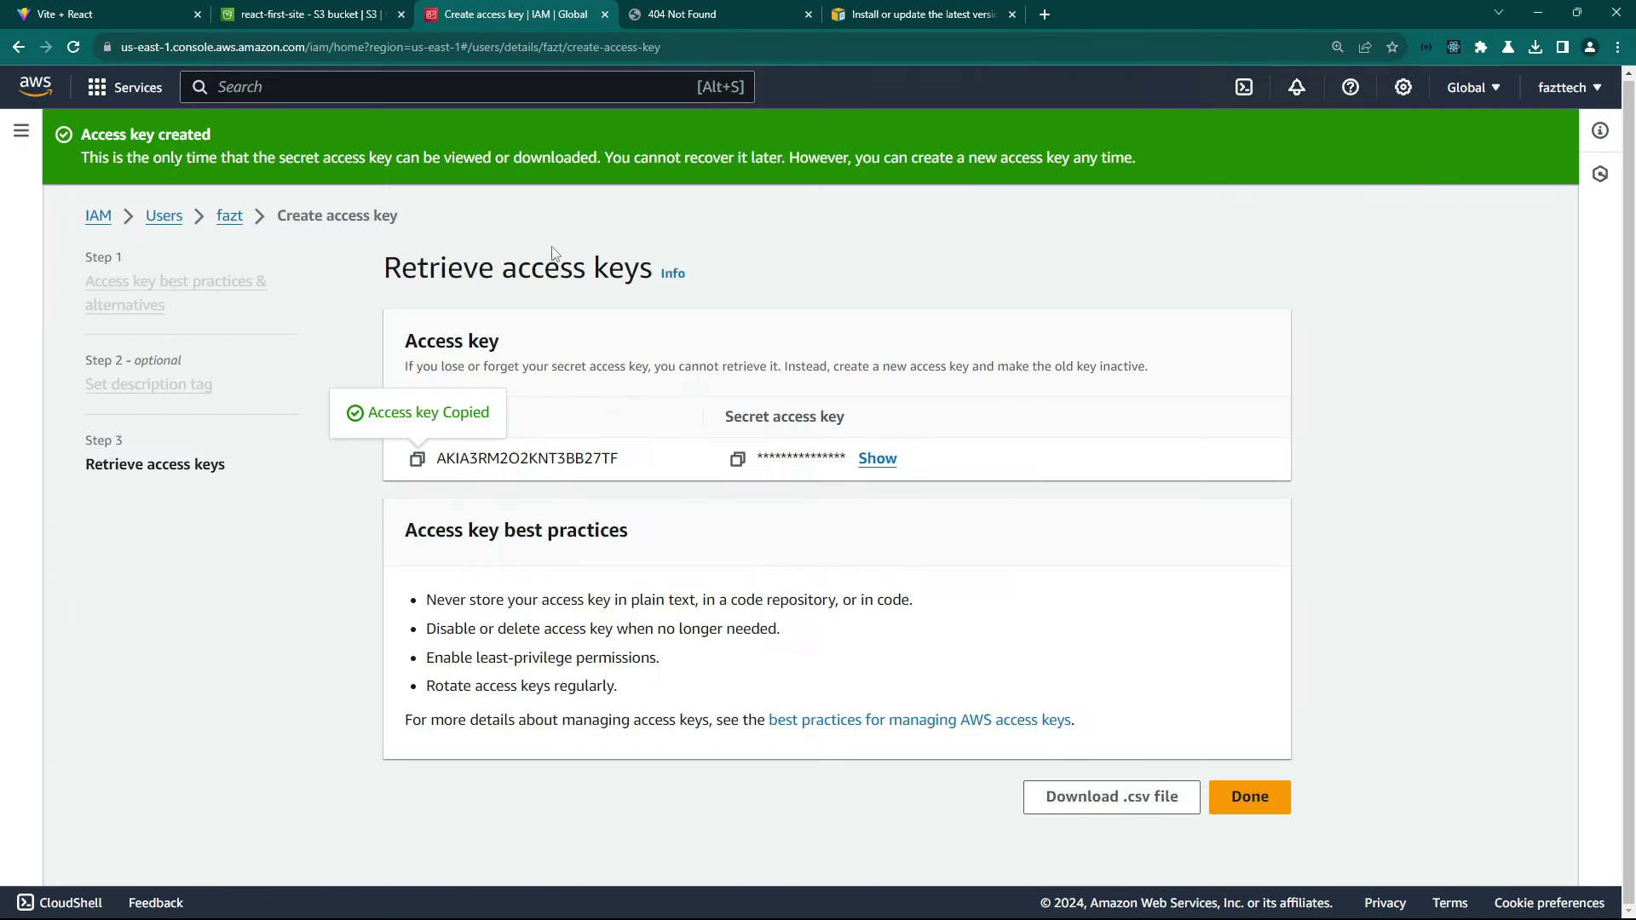
click(876, 460)
click(738, 459)
key(alt+Tab)
key(ctrl+v)
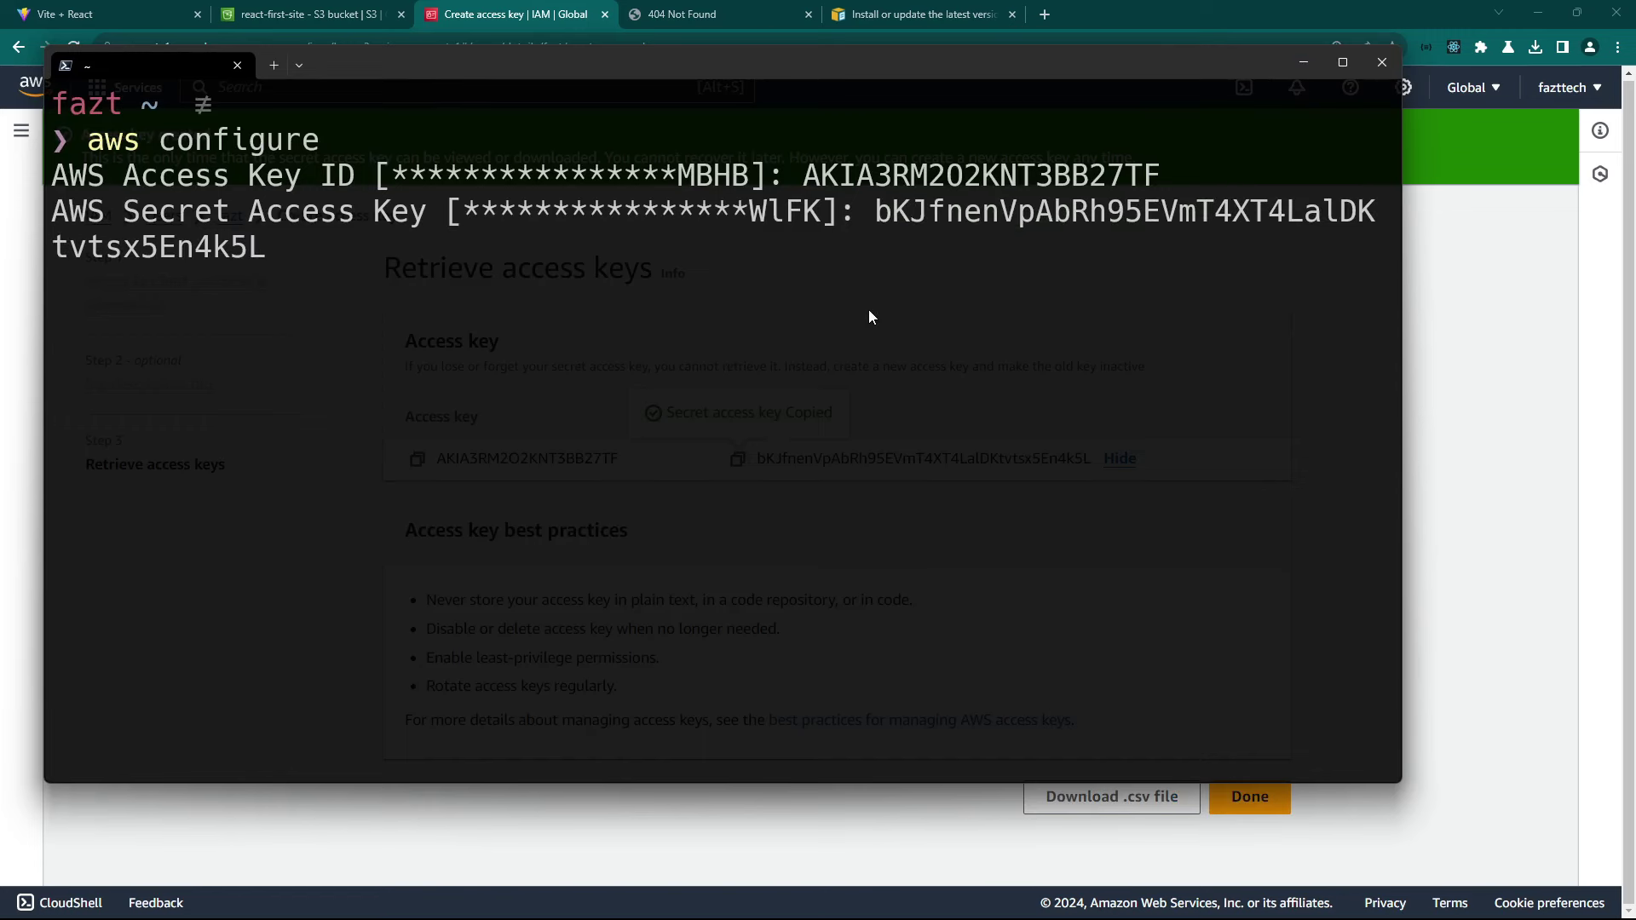
key(Return)
Check the region code in the AWS console's web address and return to the terminal's default region prompt.
key(alt+Tab)
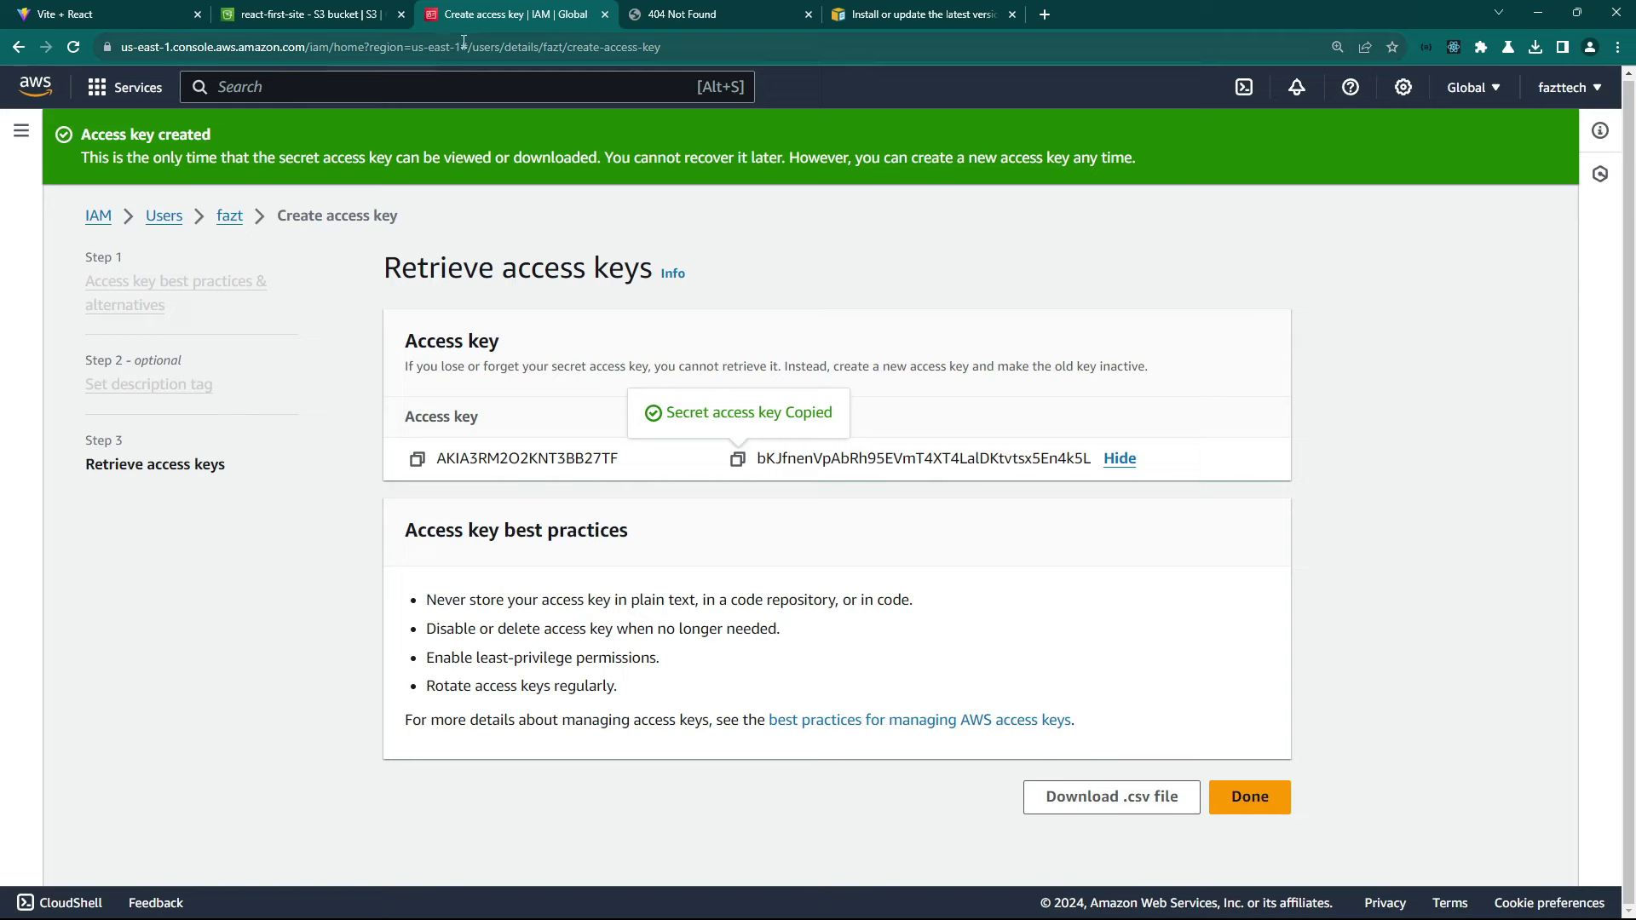
drag(461, 42, 424, 42)
key(alt+Tab)
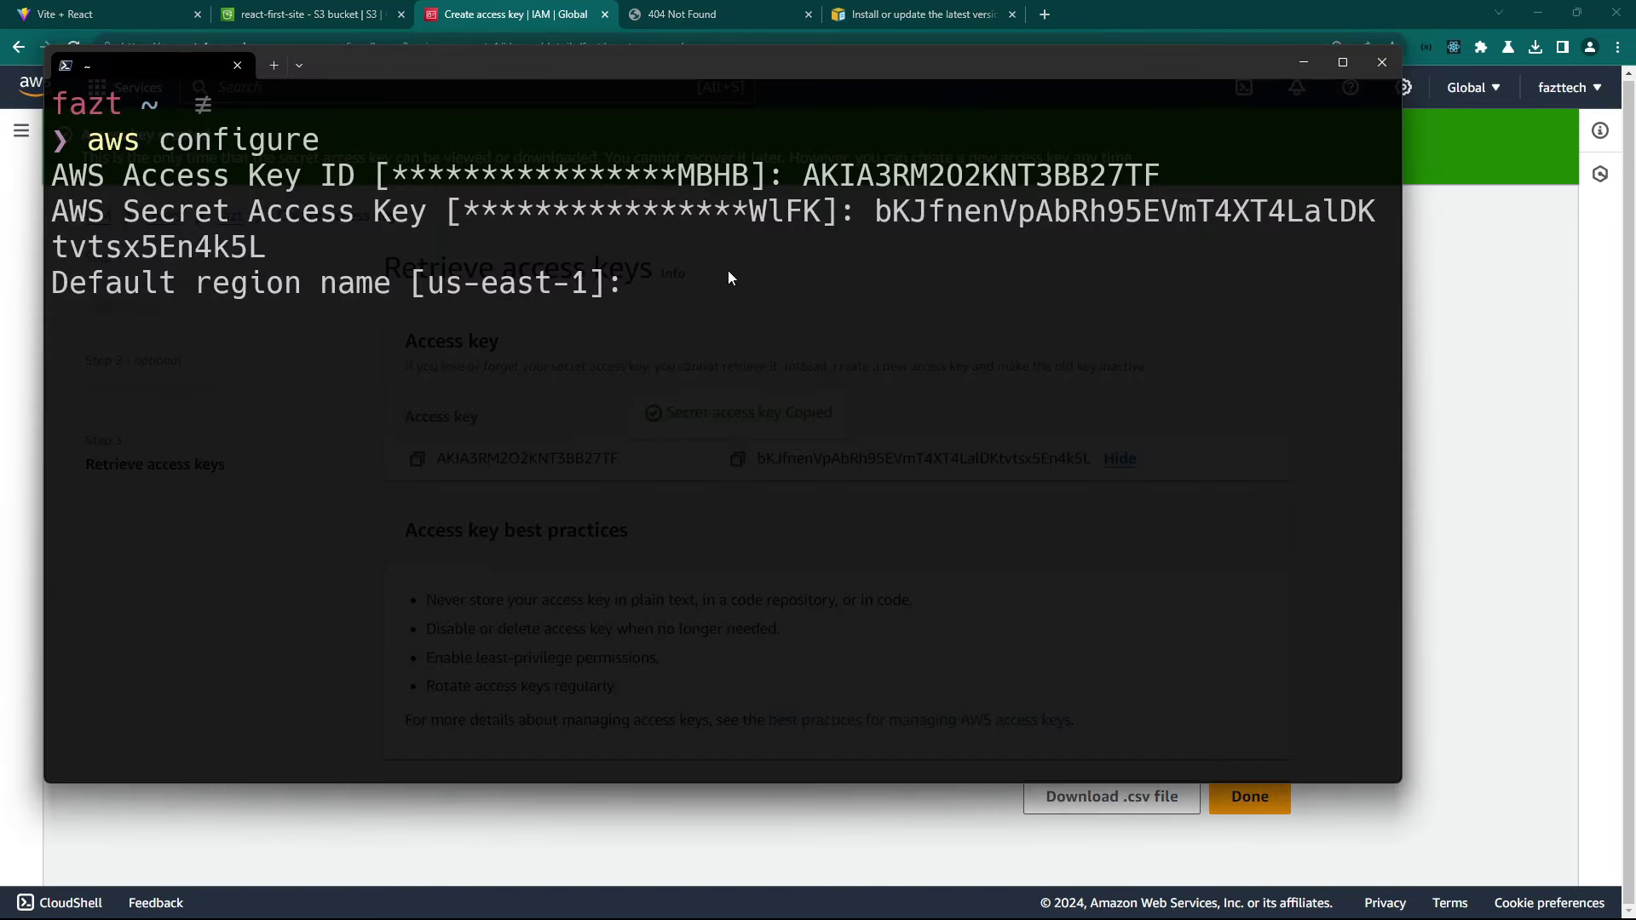
Set the AWS CLI default region to us-east-1 and accept the default output format.
text(us-east-1)
key(Return)
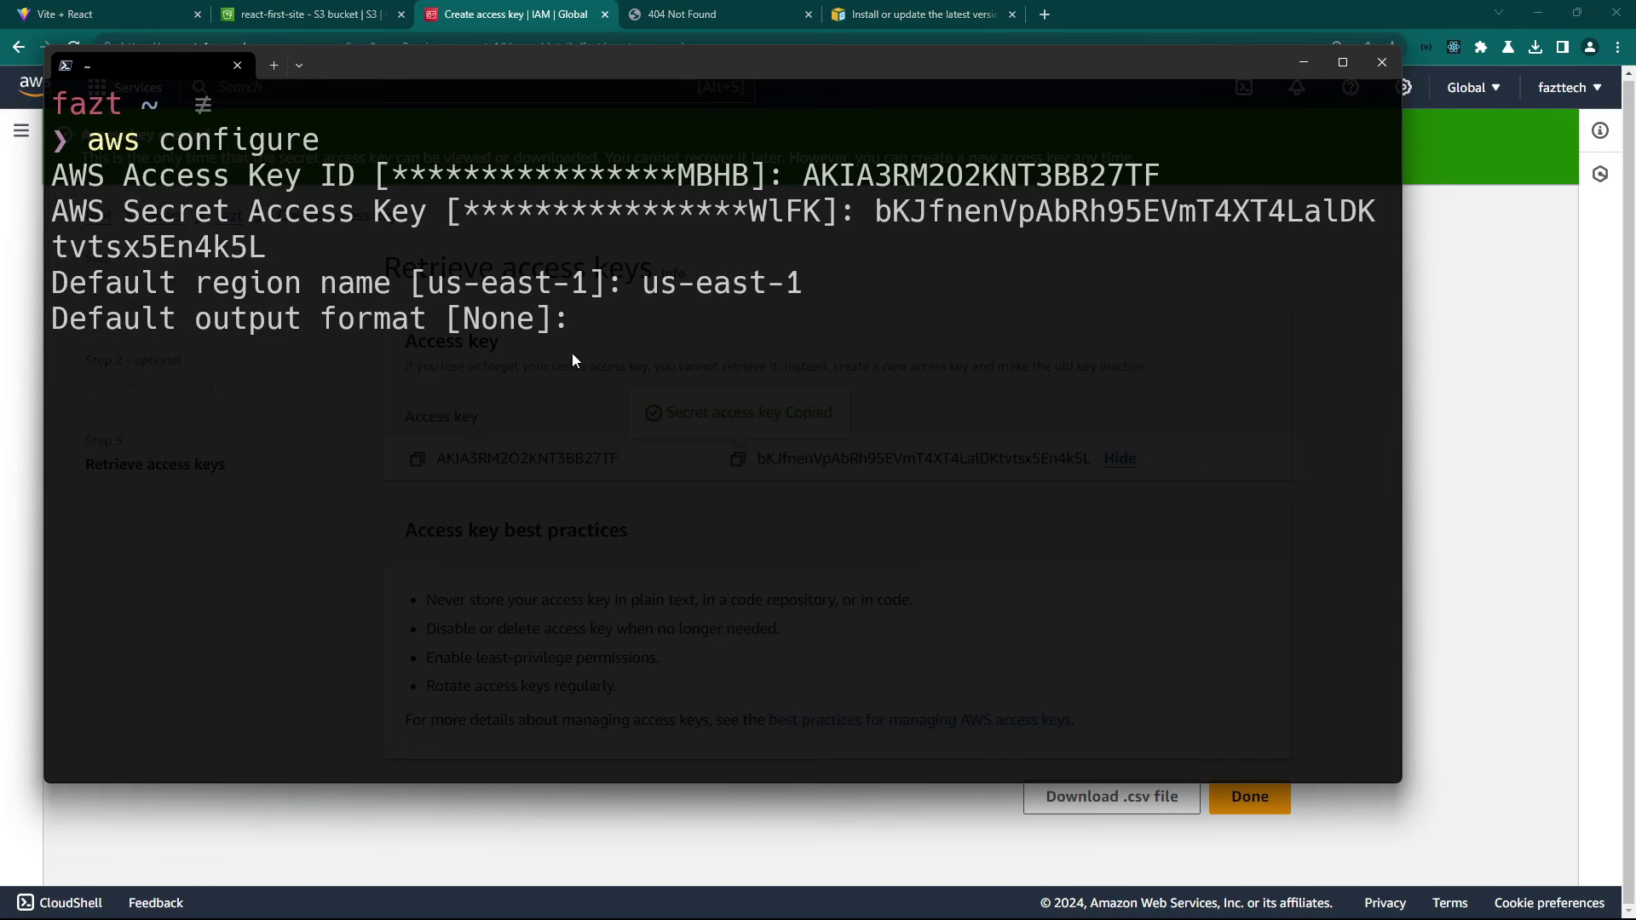
key(Return)
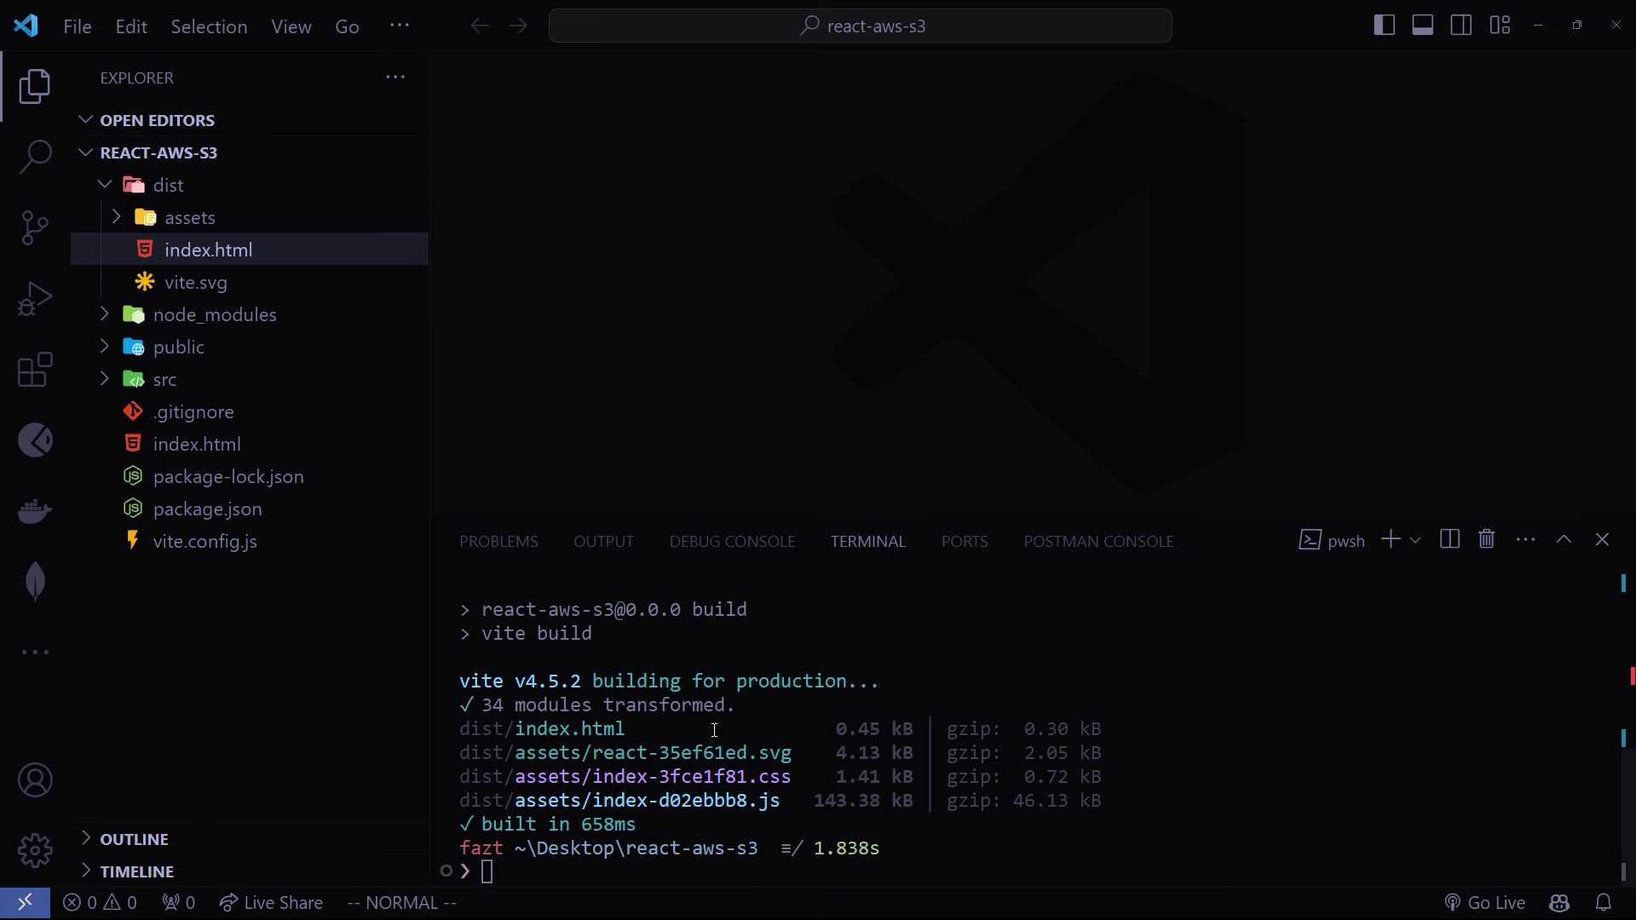
Clear the react-aws-s3 project terminal in Visual Studio Code, run aws --version, and examine its output.
key(ctrl+l)
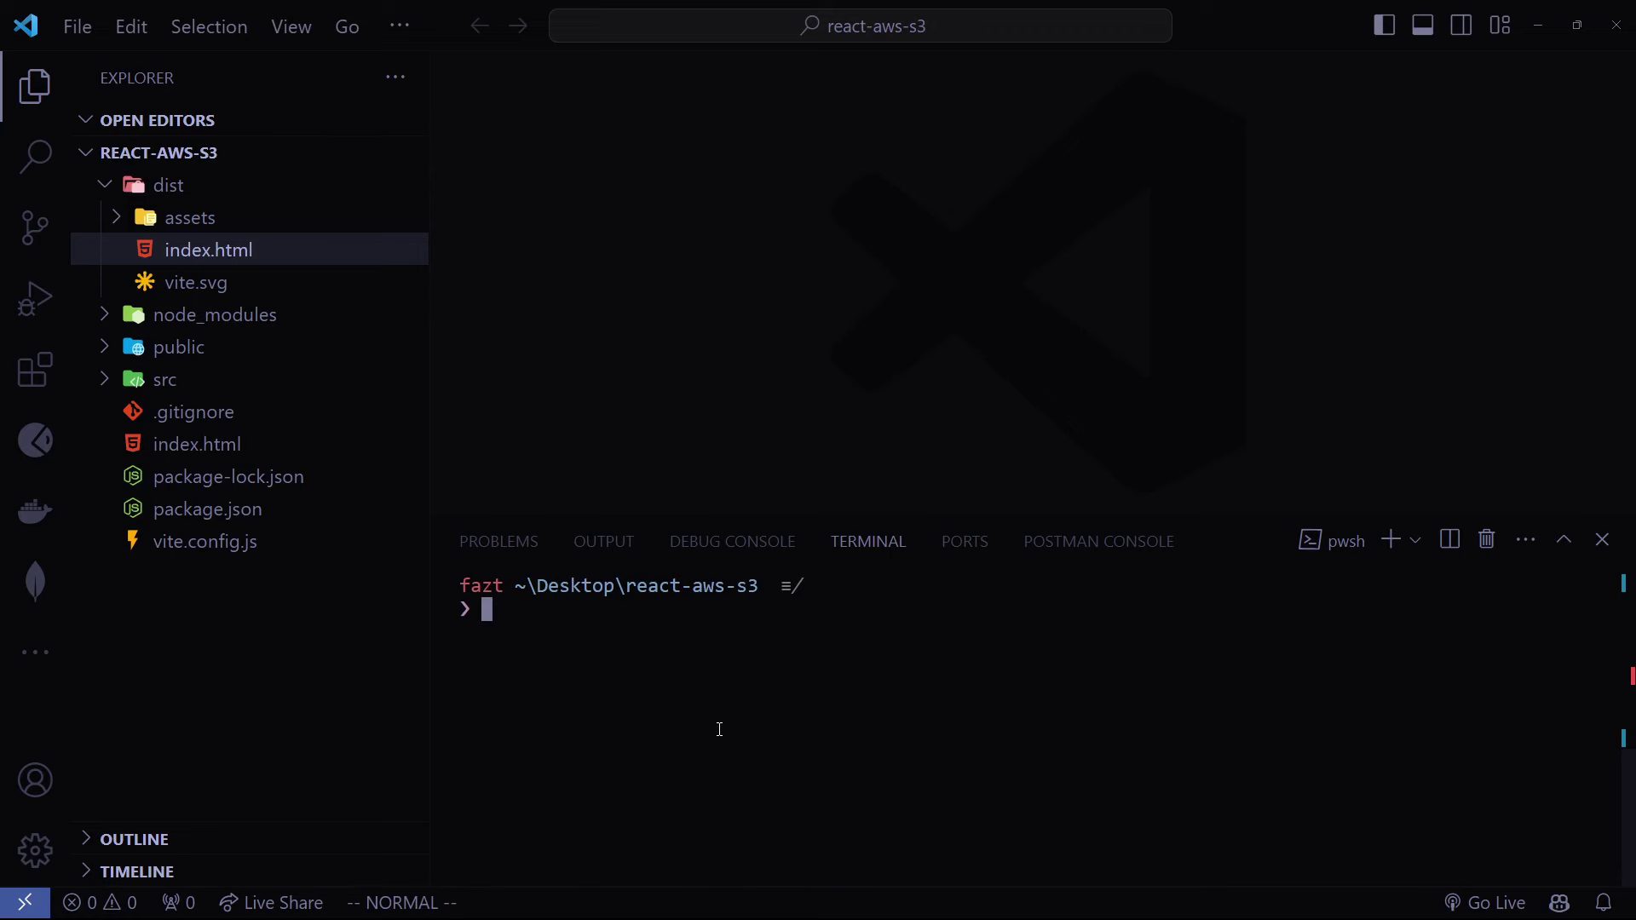
text(aws --version)
key(Return)
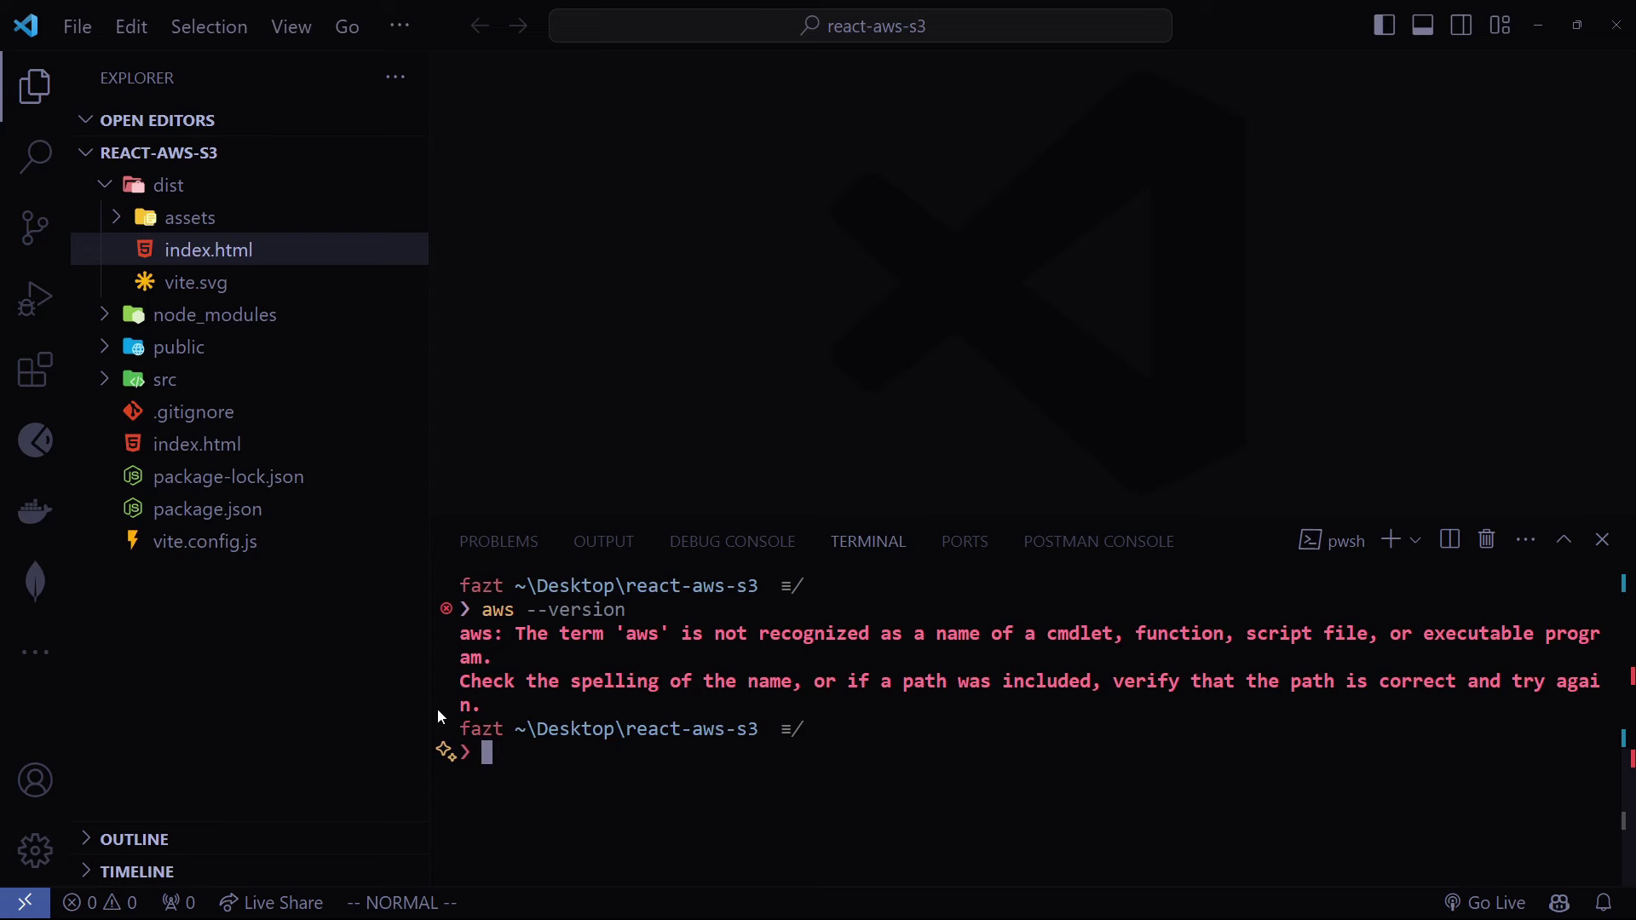
drag(619, 644, 729, 696)
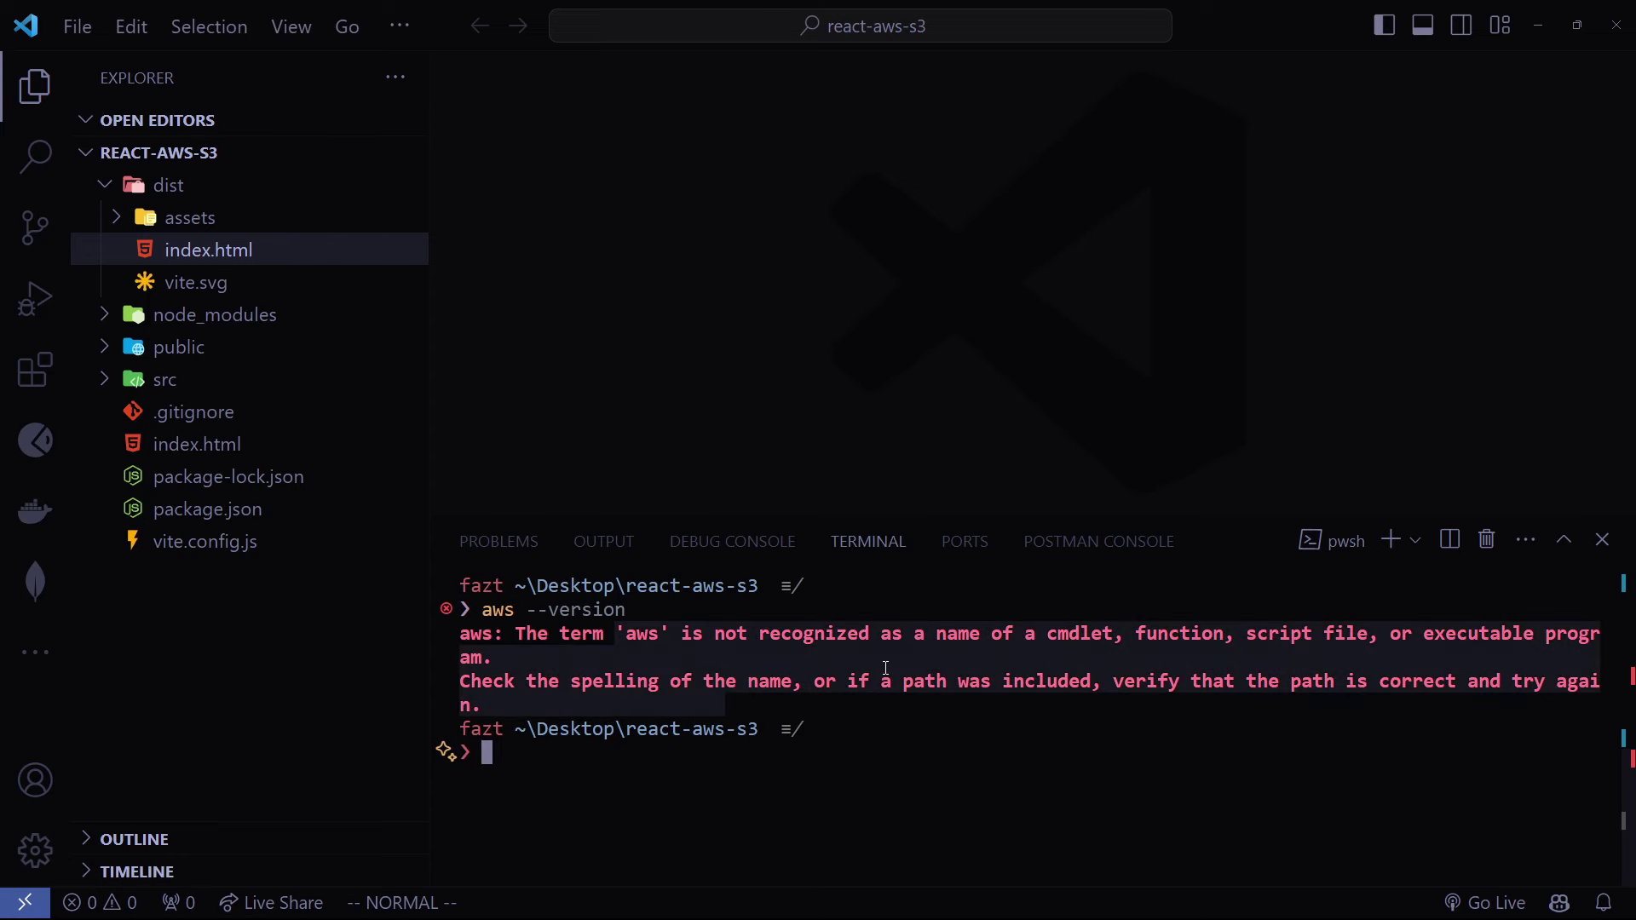
Discard the current terminal session, run aws --version in a fresh integrated terminal, and close it.
click(1487, 539)
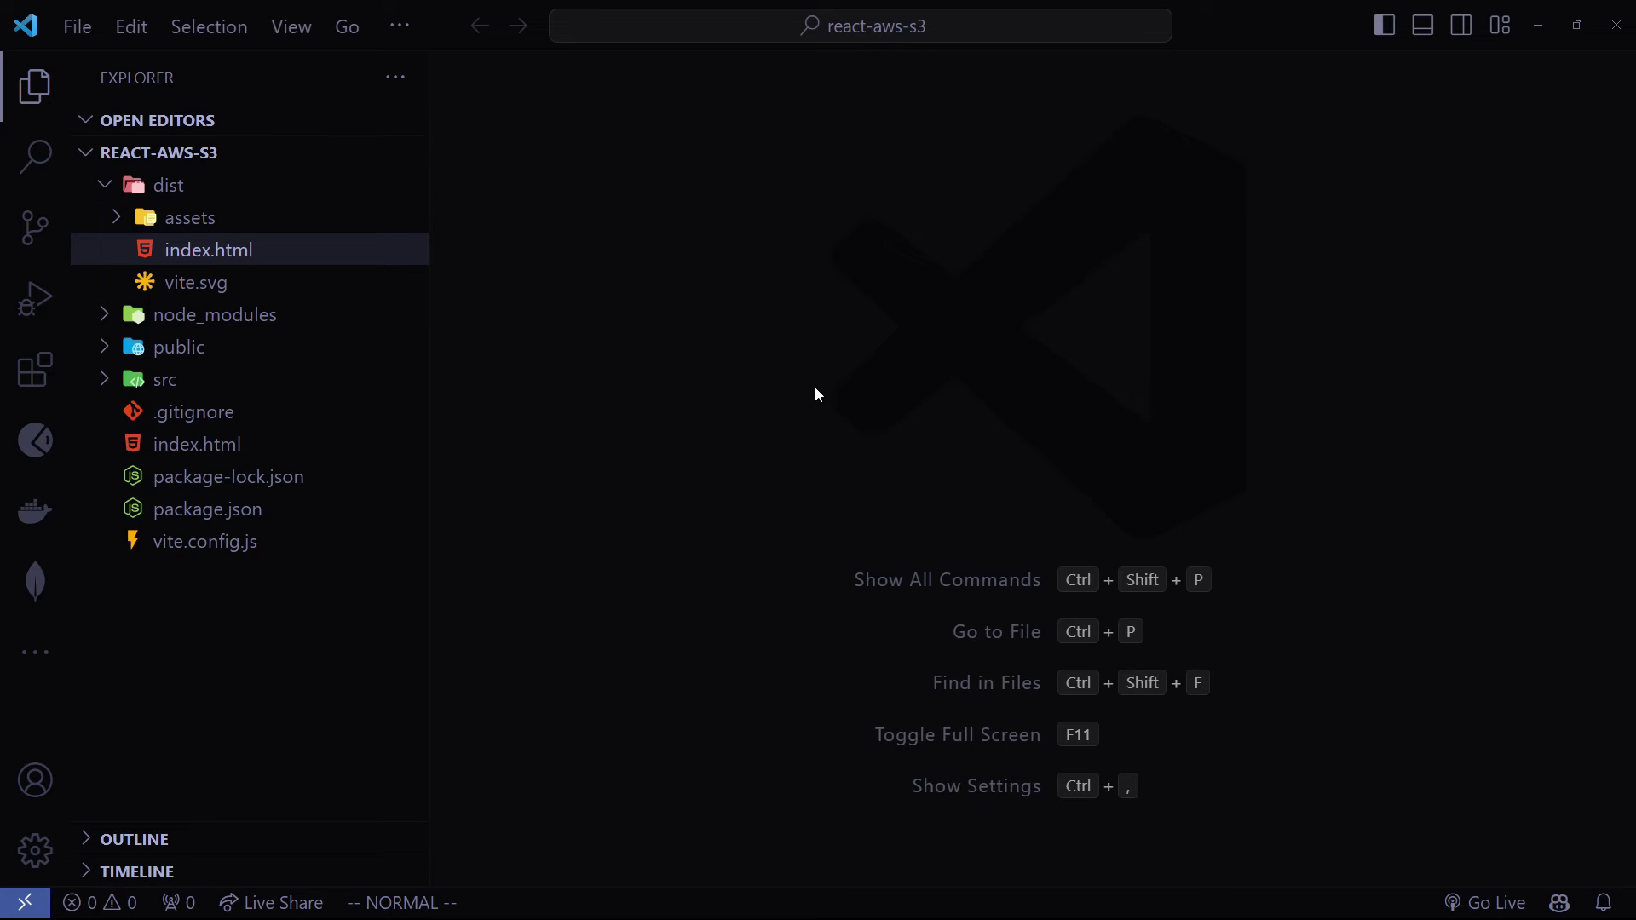
key(ctrl+grave)
text(aws --version)
key(Return)
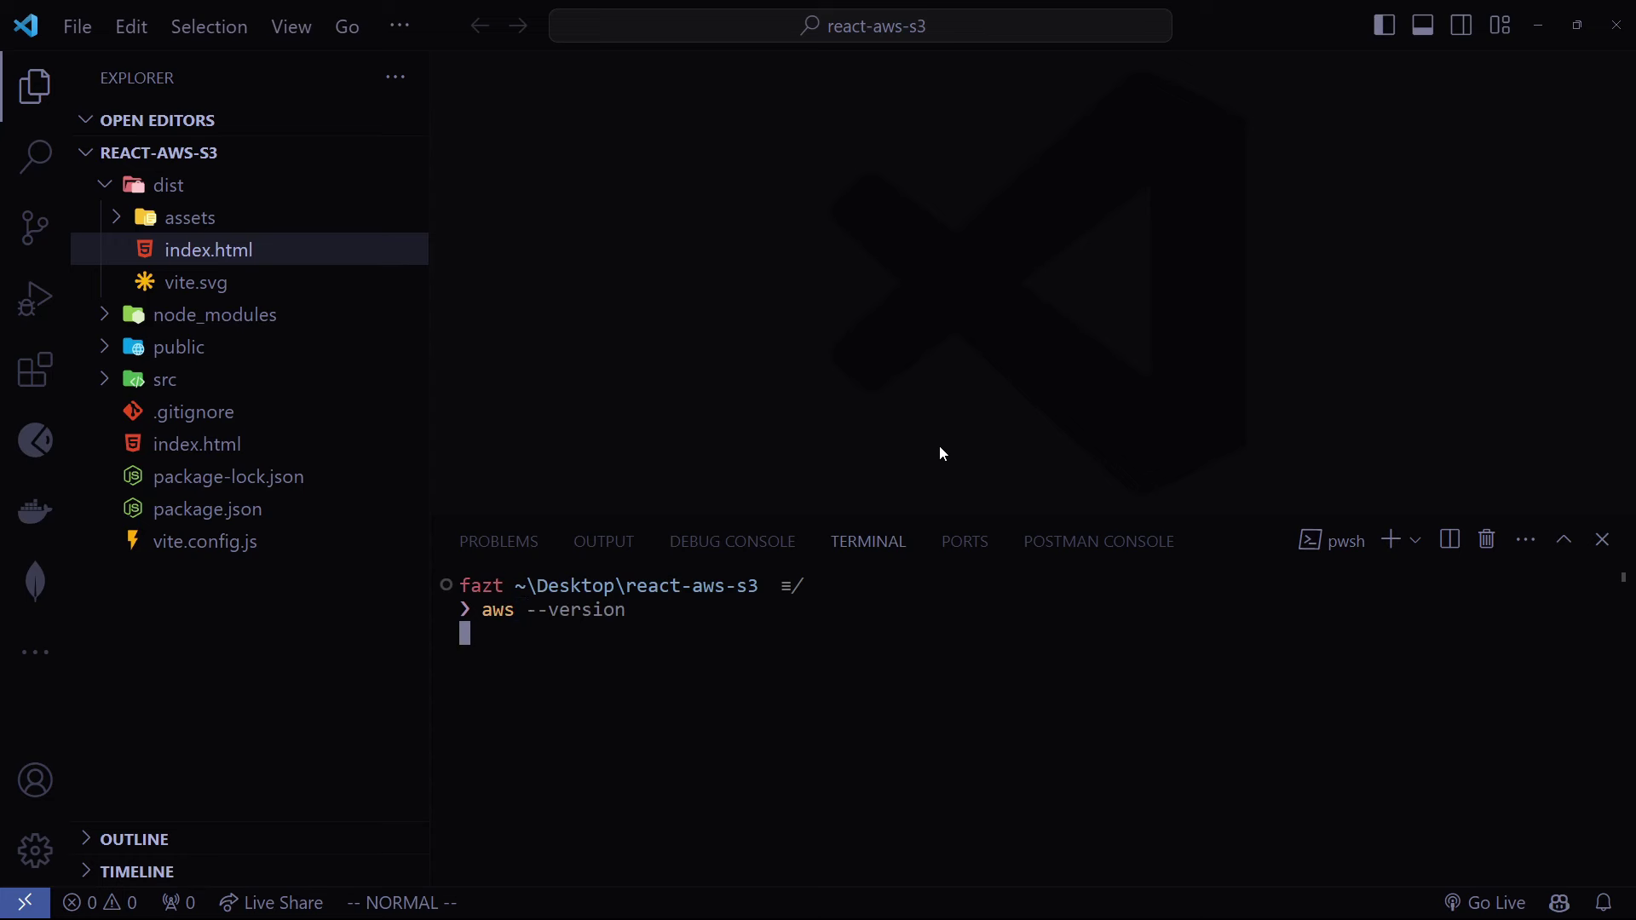
click(1602, 540)
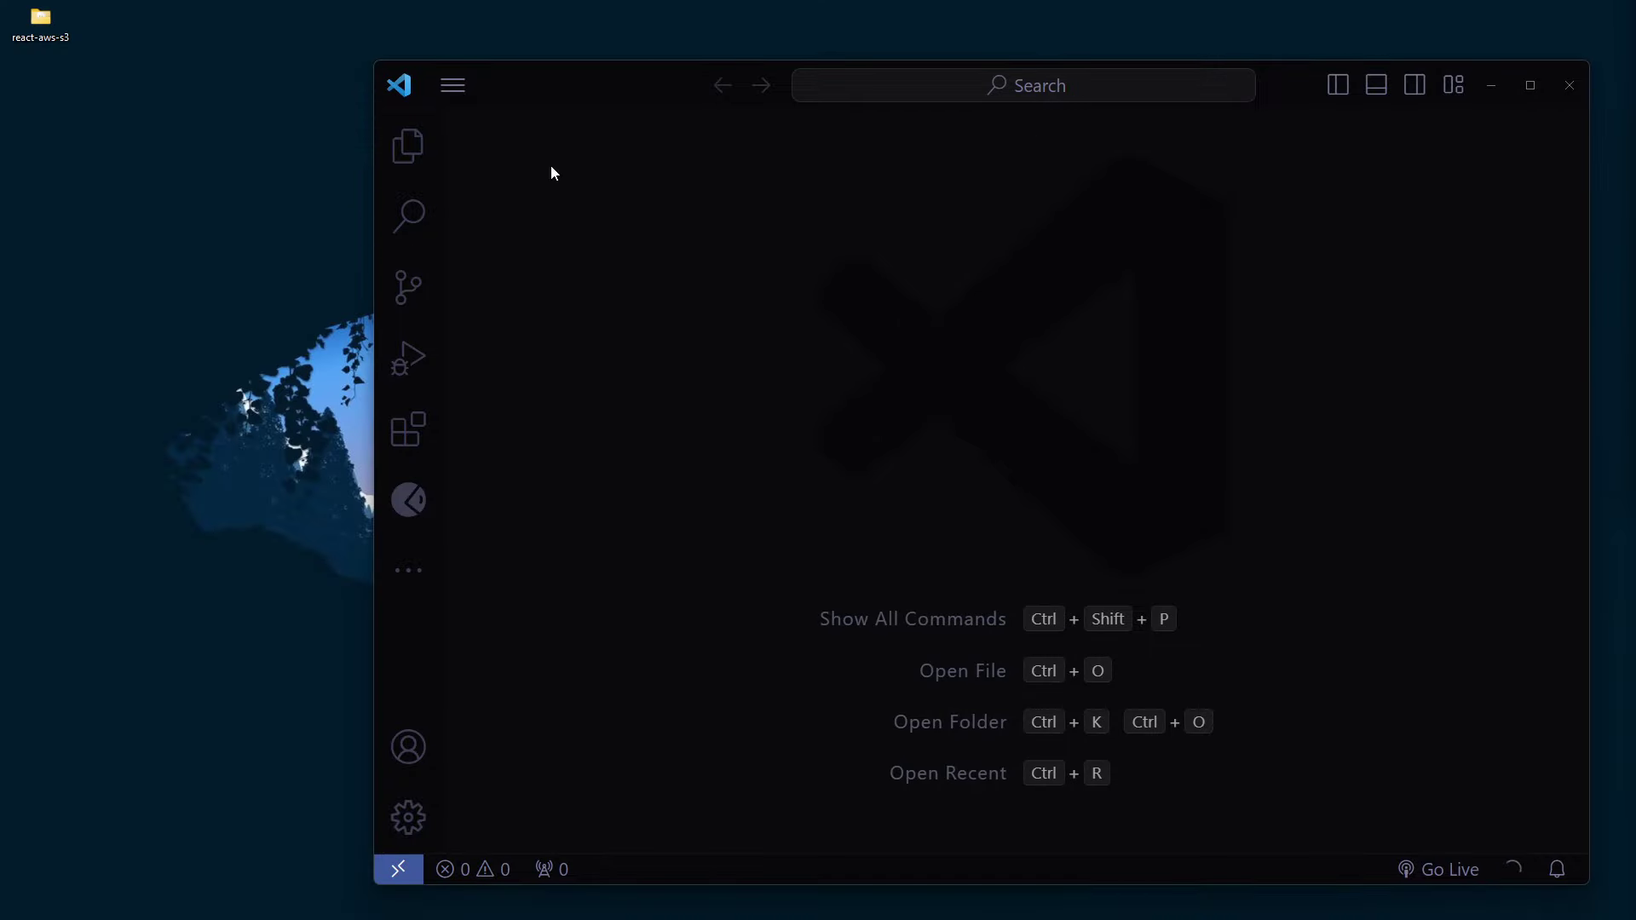
Try to check the AWS CLI version after loading the react-aws-s3 folder in a new Visual Studio Code window, and close that window.
drag(40, 17, 647, 340)
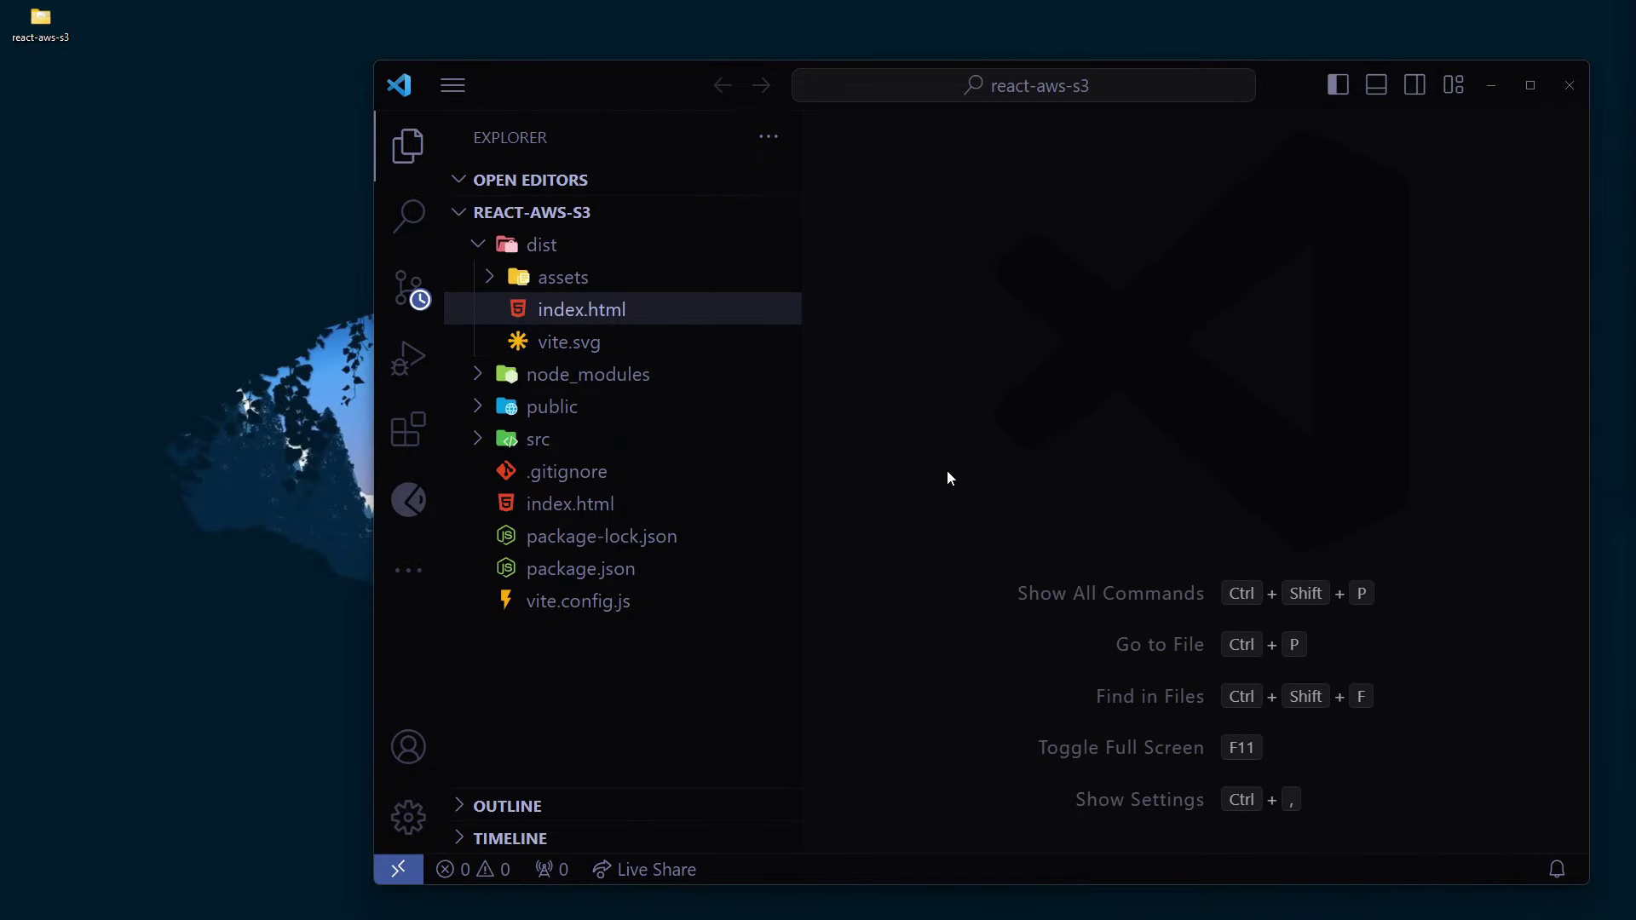
text(aws)
key(Right)
key(Return)
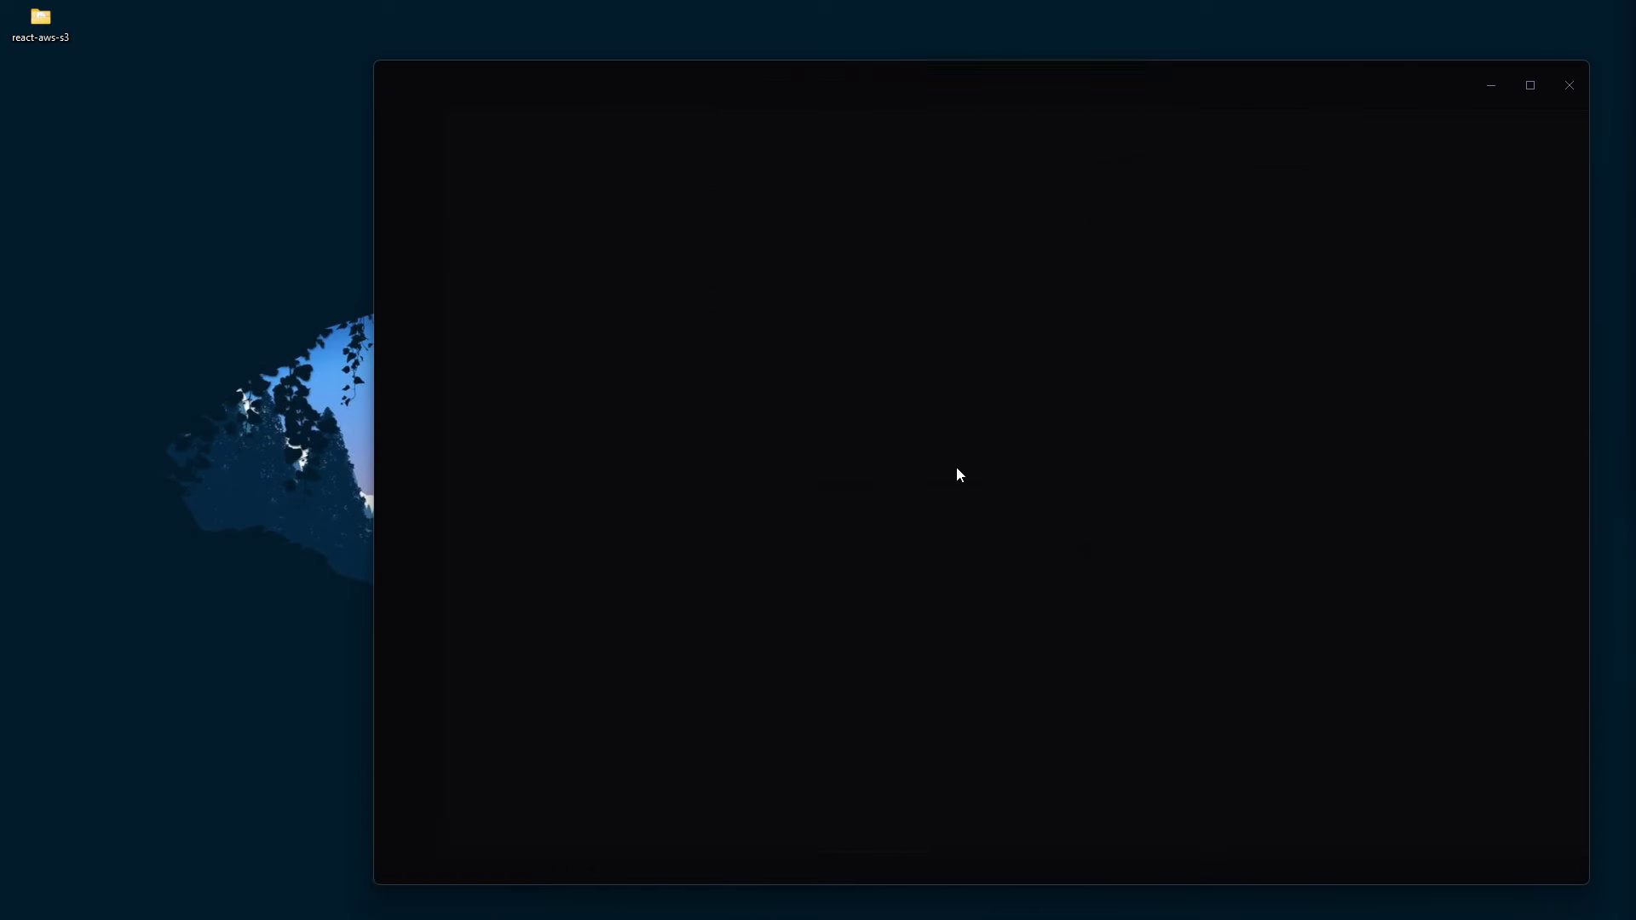
click(1568, 84)
Relaunch Visual Studio Code, load the react-aws-s3 folder from the desktop, and maximize the window.
key(super)
text(code)
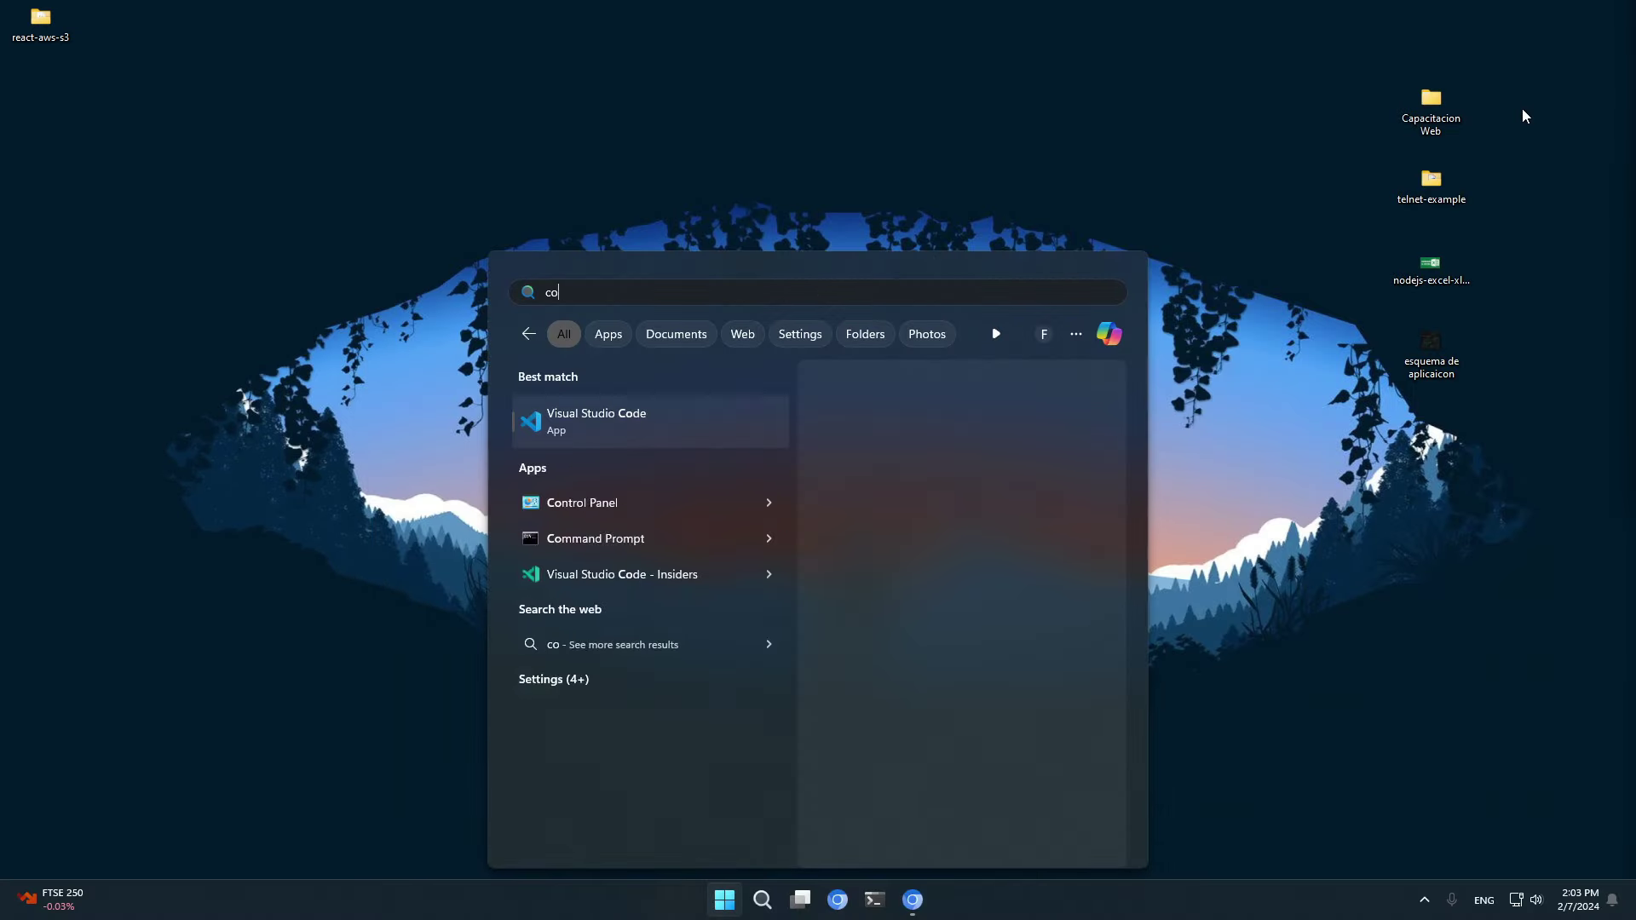
key(Return)
drag(41, 22, 682, 324)
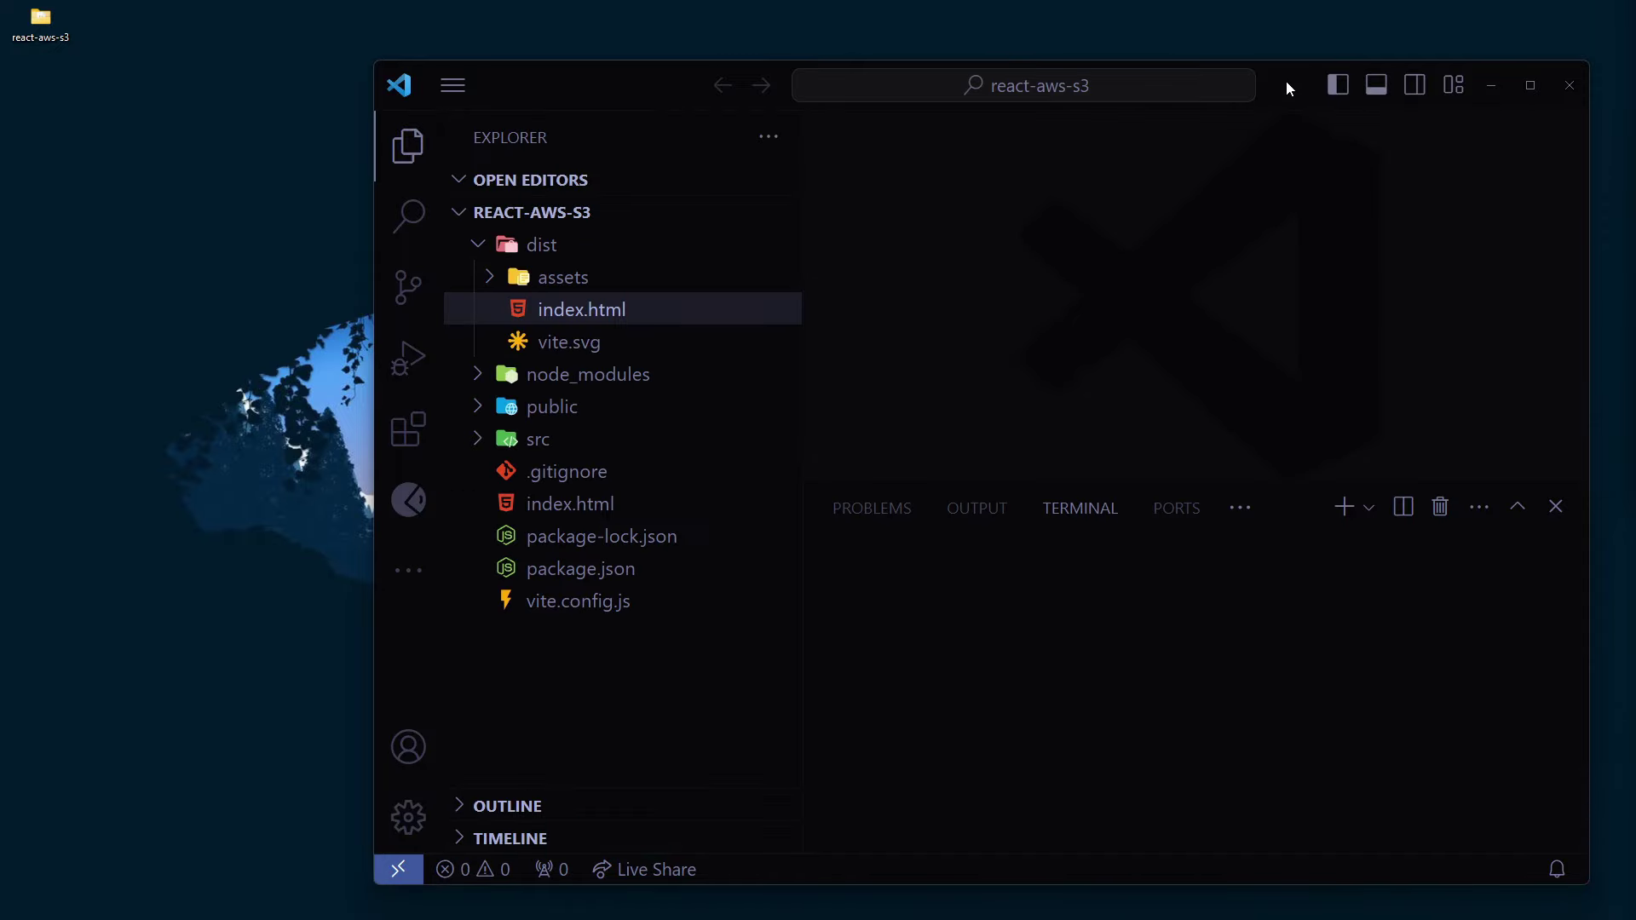
double_click(1286, 81)
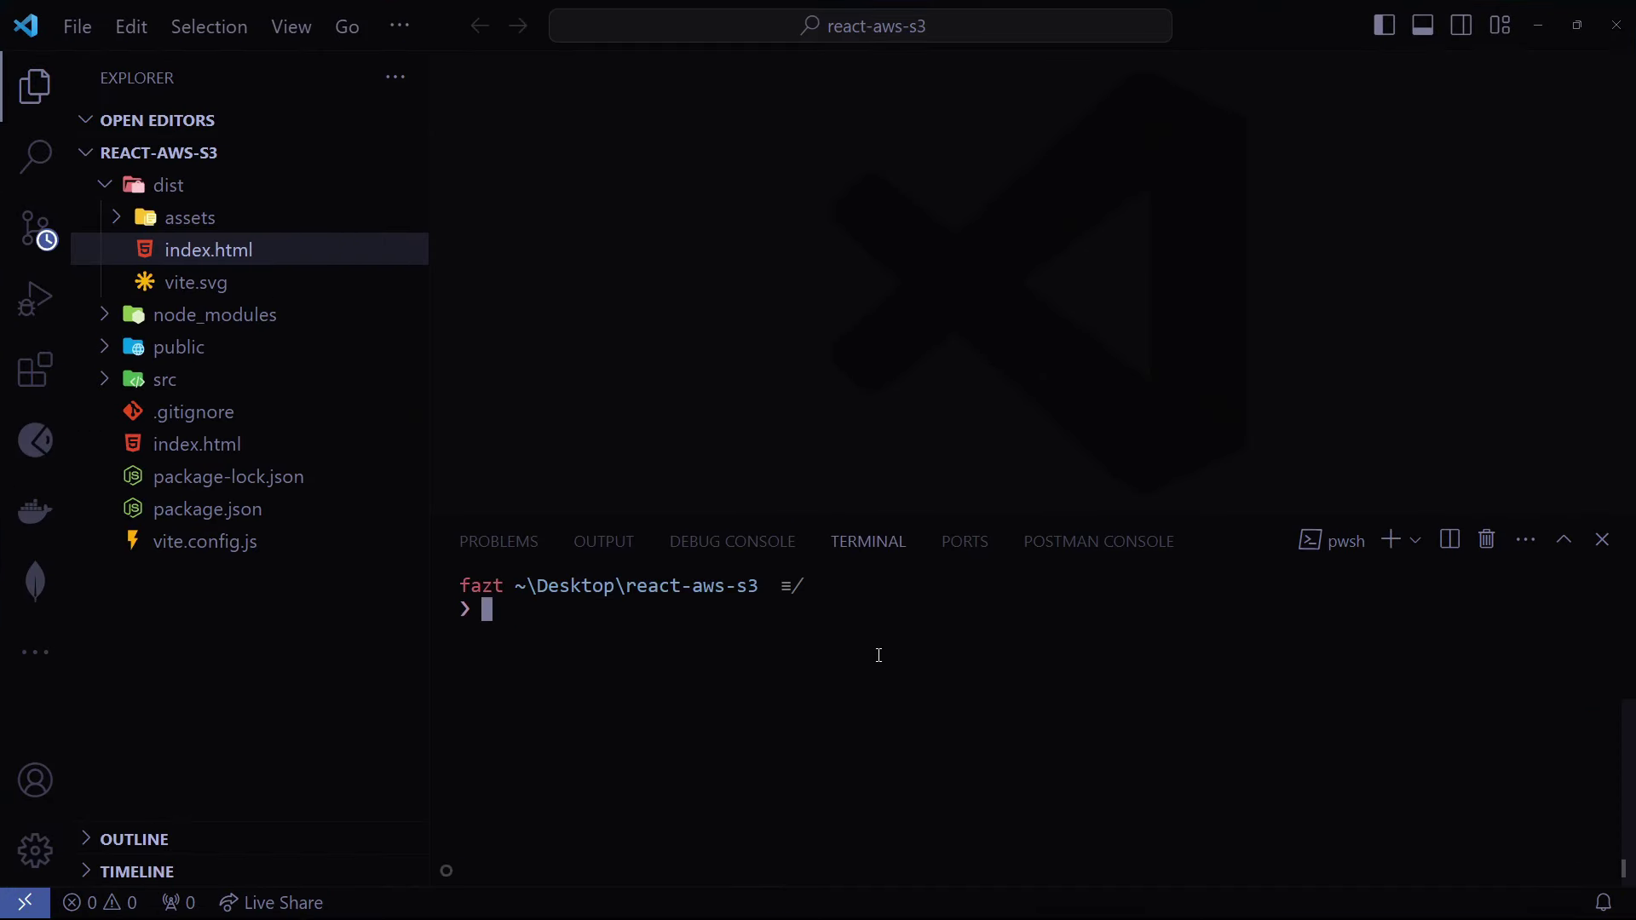
Rerun aws --version in the relaunched editor's terminal and examine the reported version line.
key(Up)
key(Return)
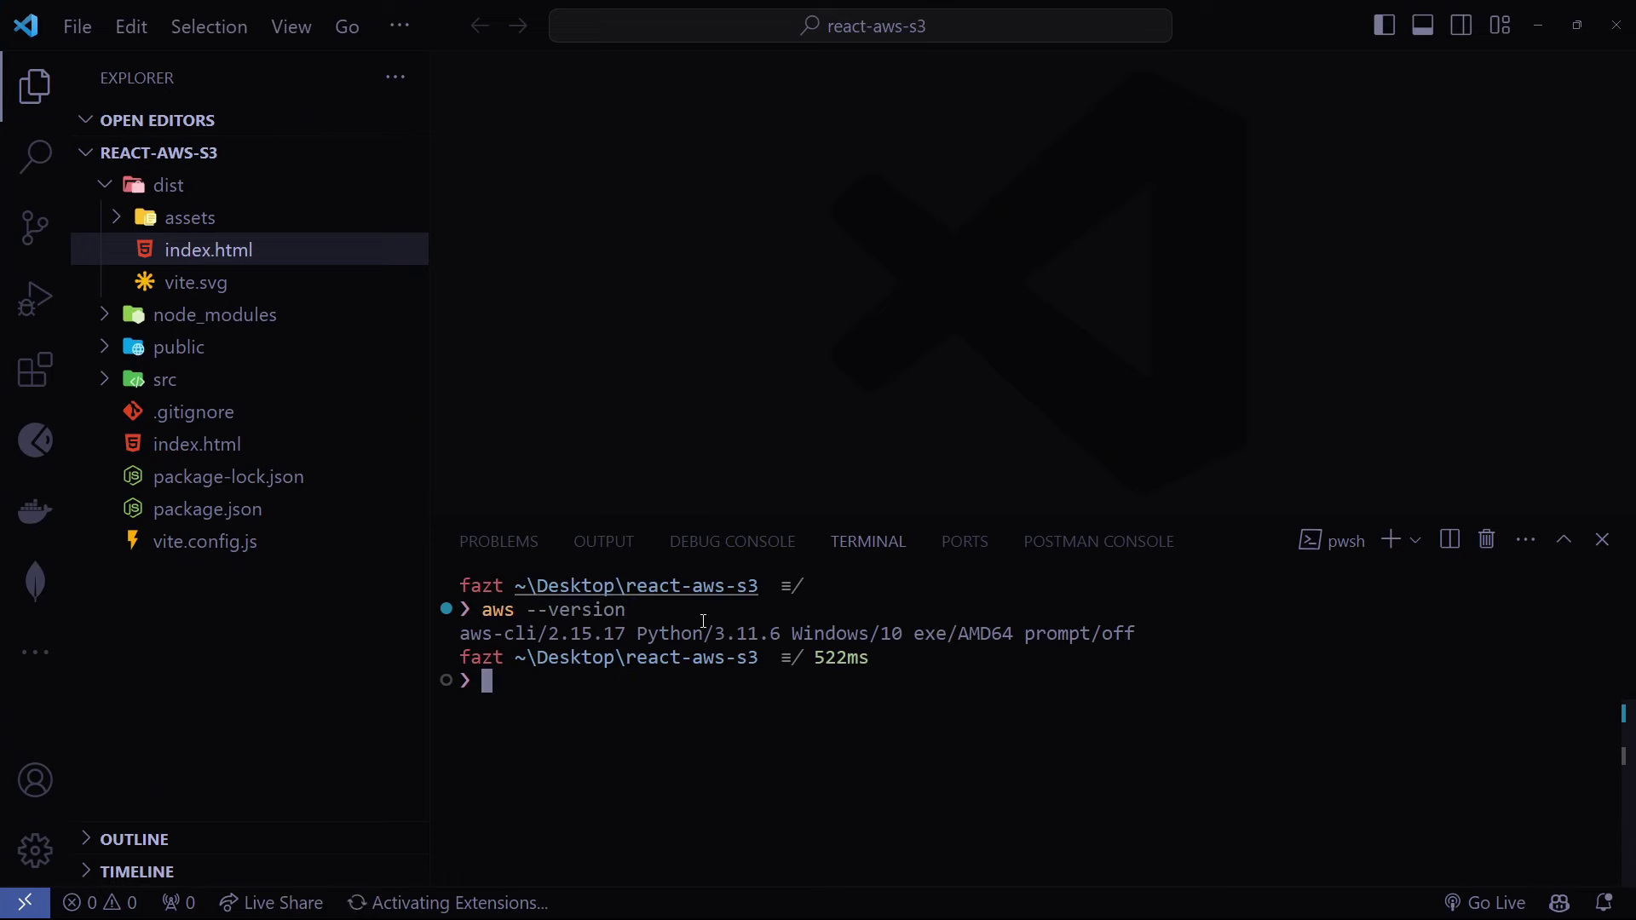
drag(1144, 647, 459, 637)
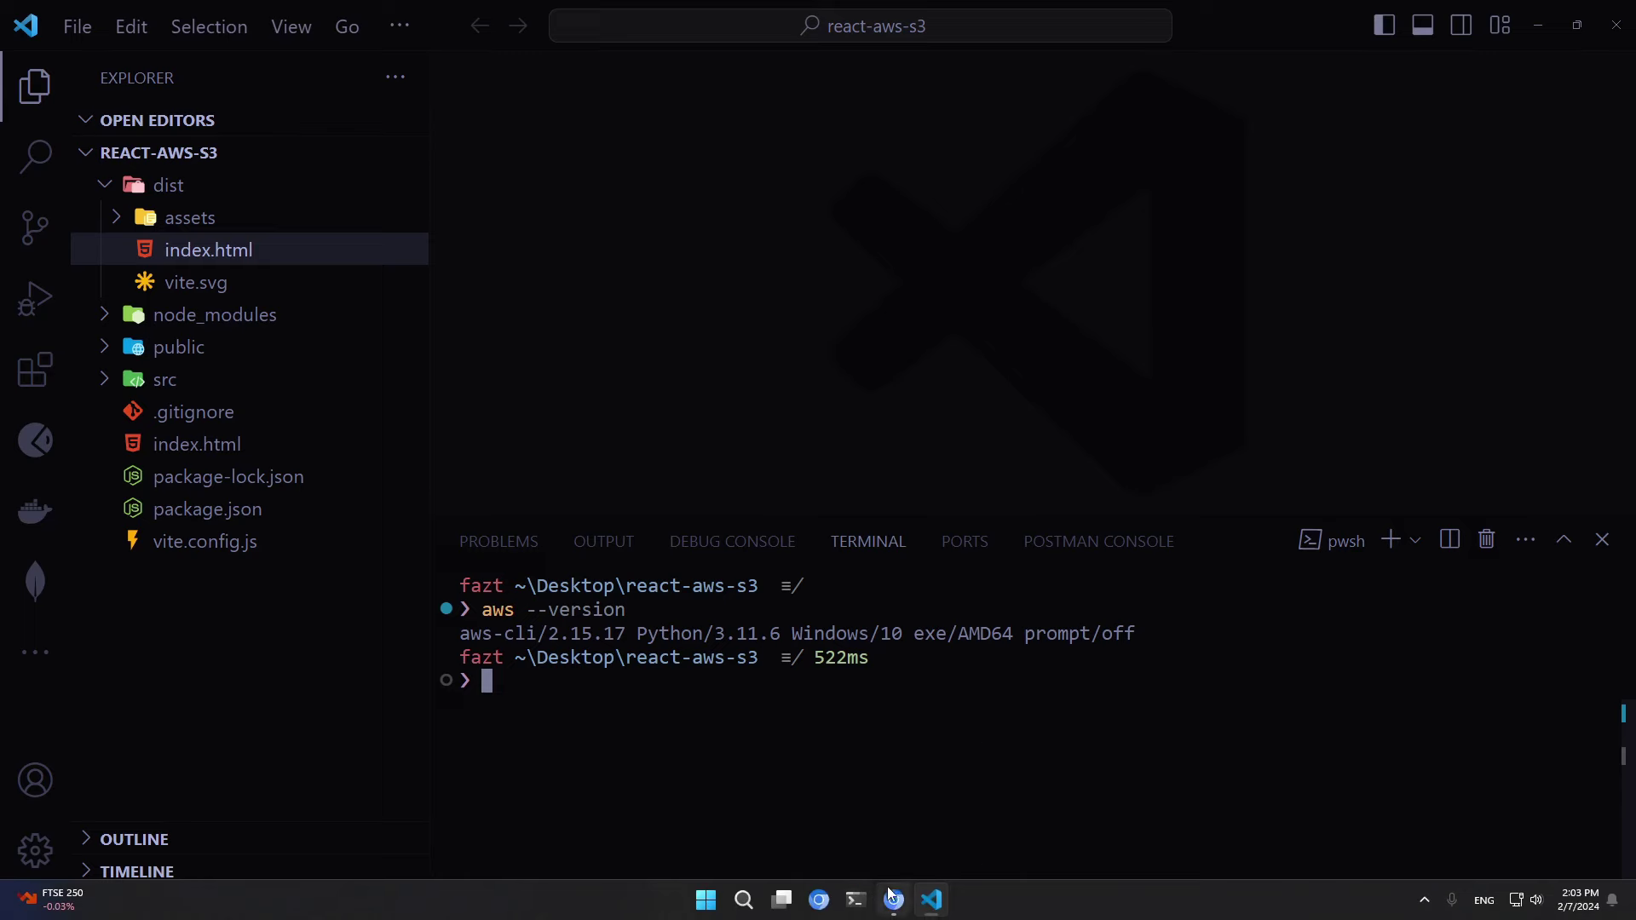
click(892, 902)
key(alt+Tab)
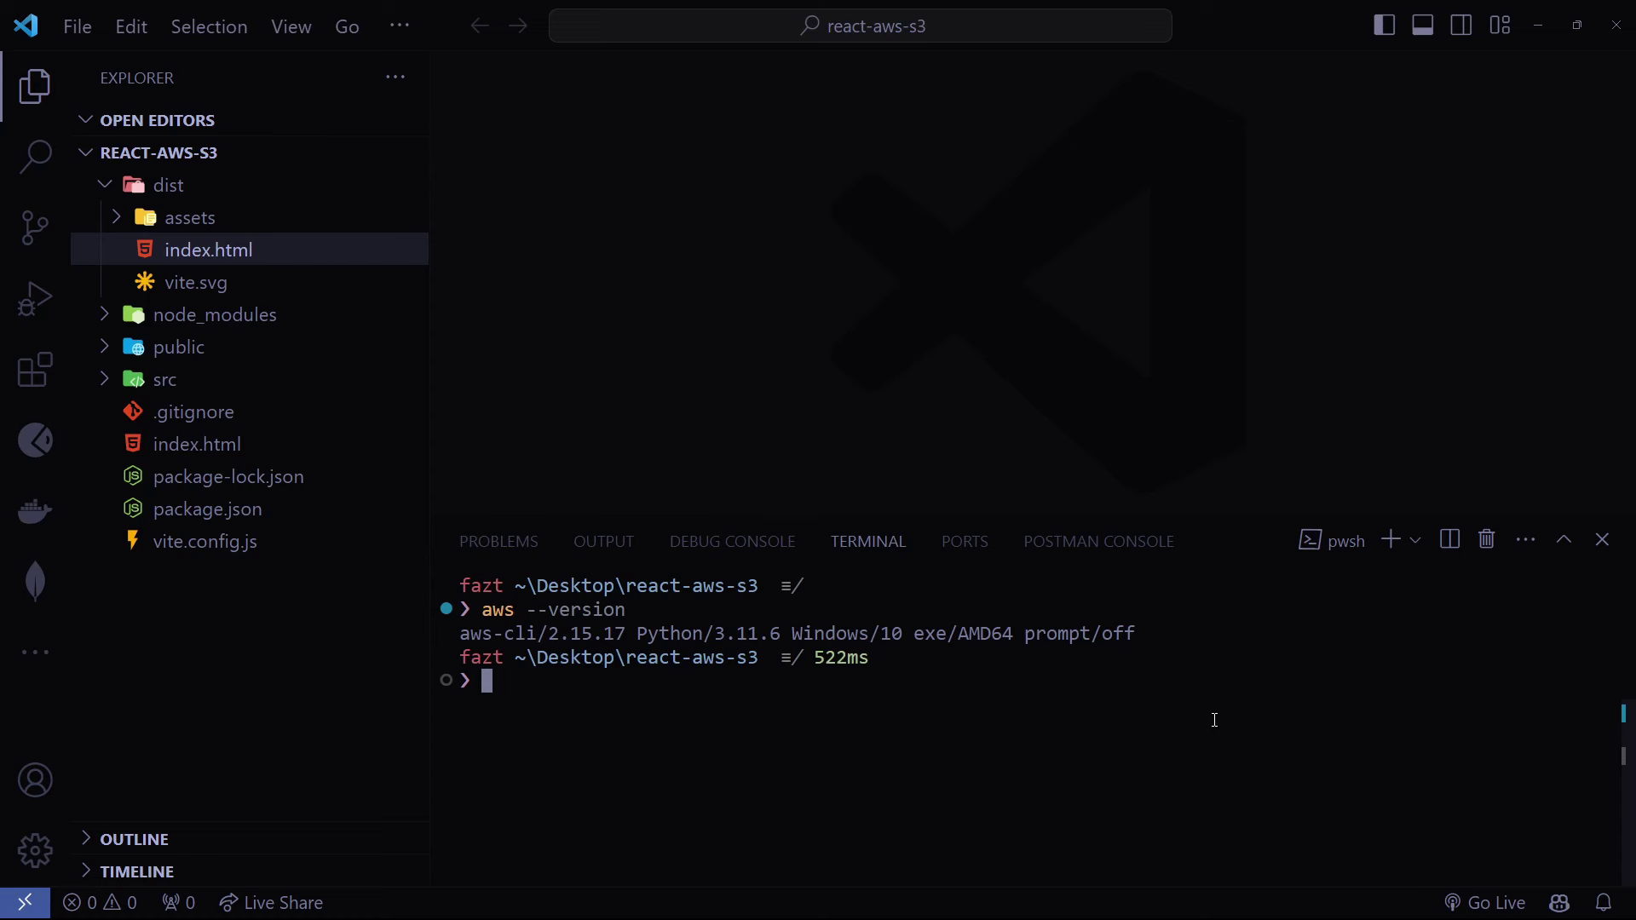
Clear the terminal, recall the command aws s3 sync dist/ s3://react-first-site, and review its source folder and destination.
key(ctrl+l)
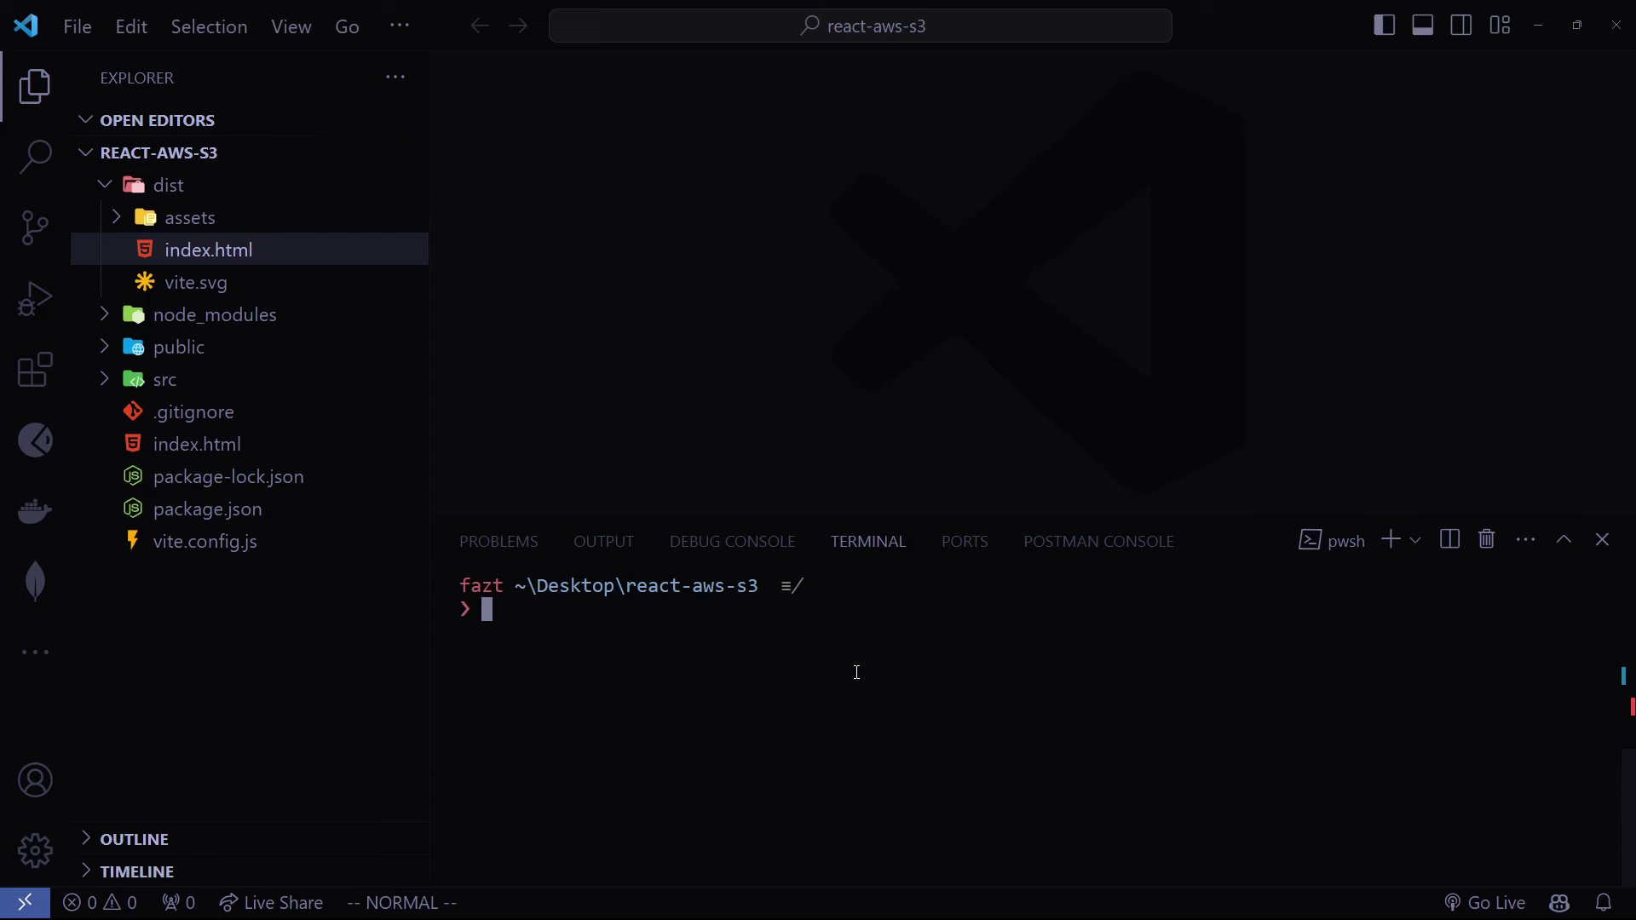
key(Up)
key(Right)
key(Right)
key(Right)
key(Right)
key(Right)
key(Right)
key(Right)
key(Right)
key(Right)
key(Right)
key(Right)
key(Right)
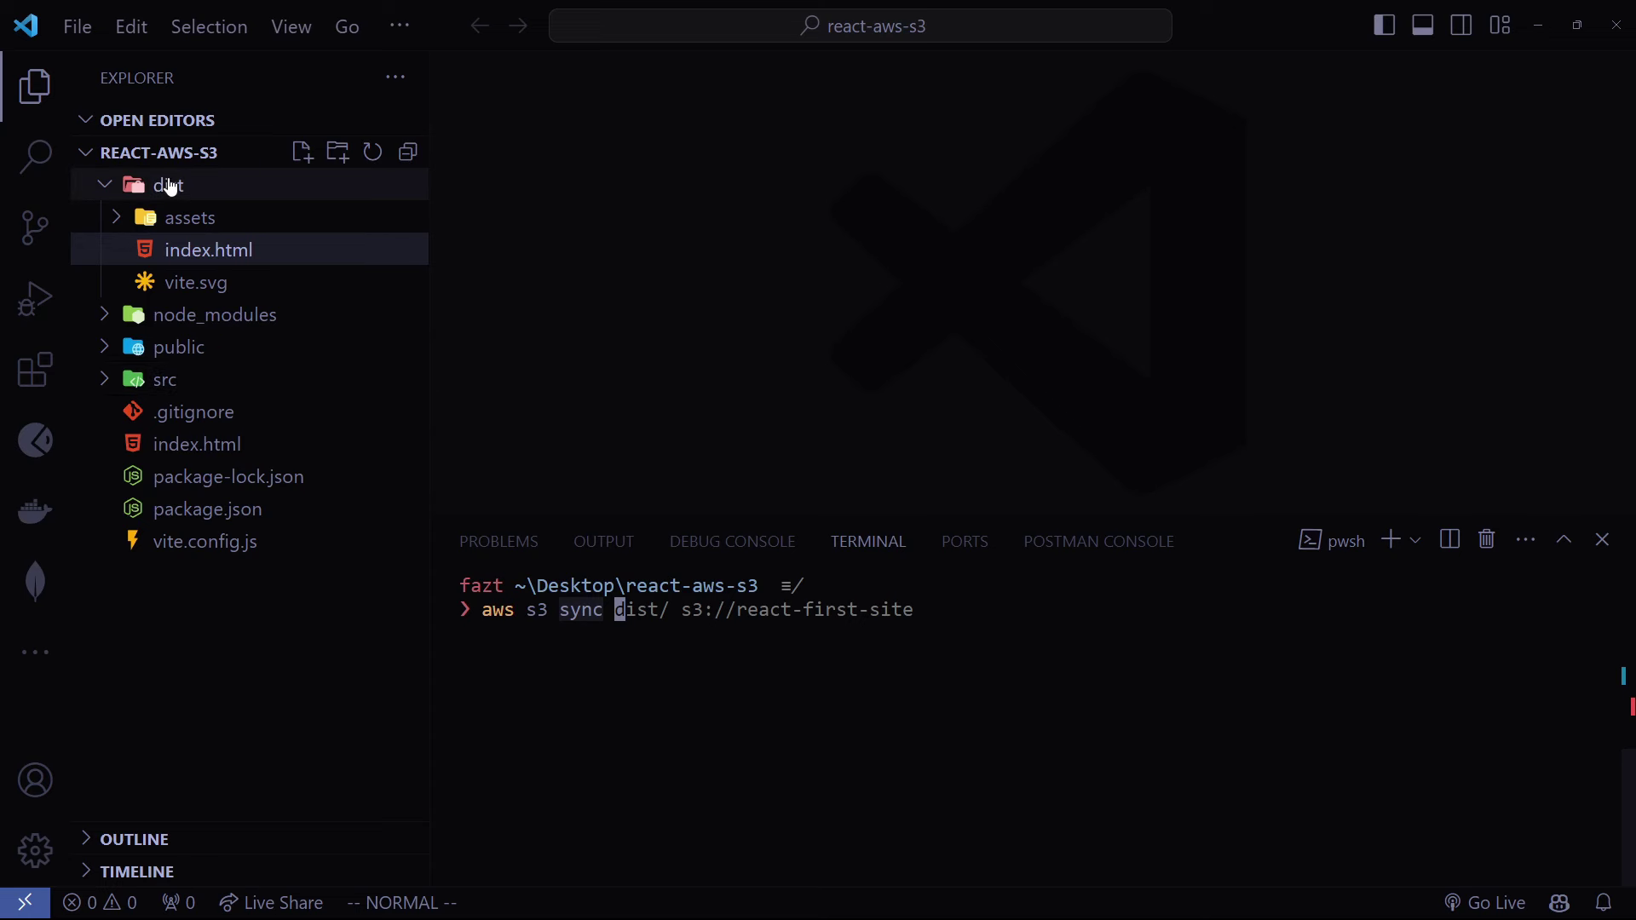
key(Right)
key(Right)
key(Right)
key(Right)
key(Right)
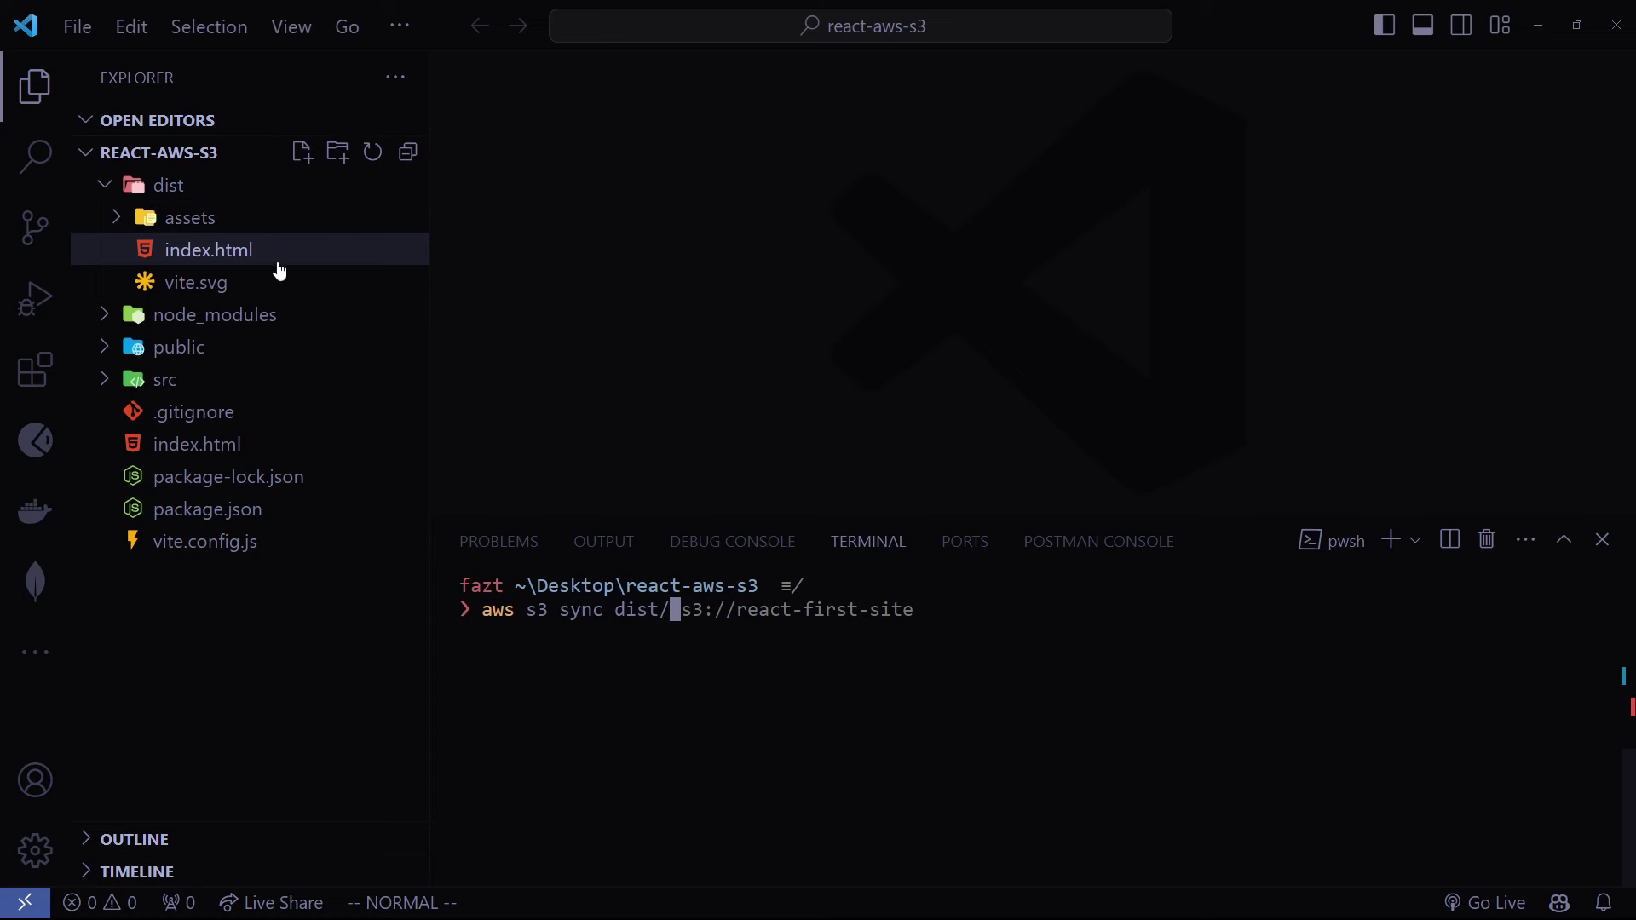
key(Right)
key(Right)
key(Right)
key(Right)
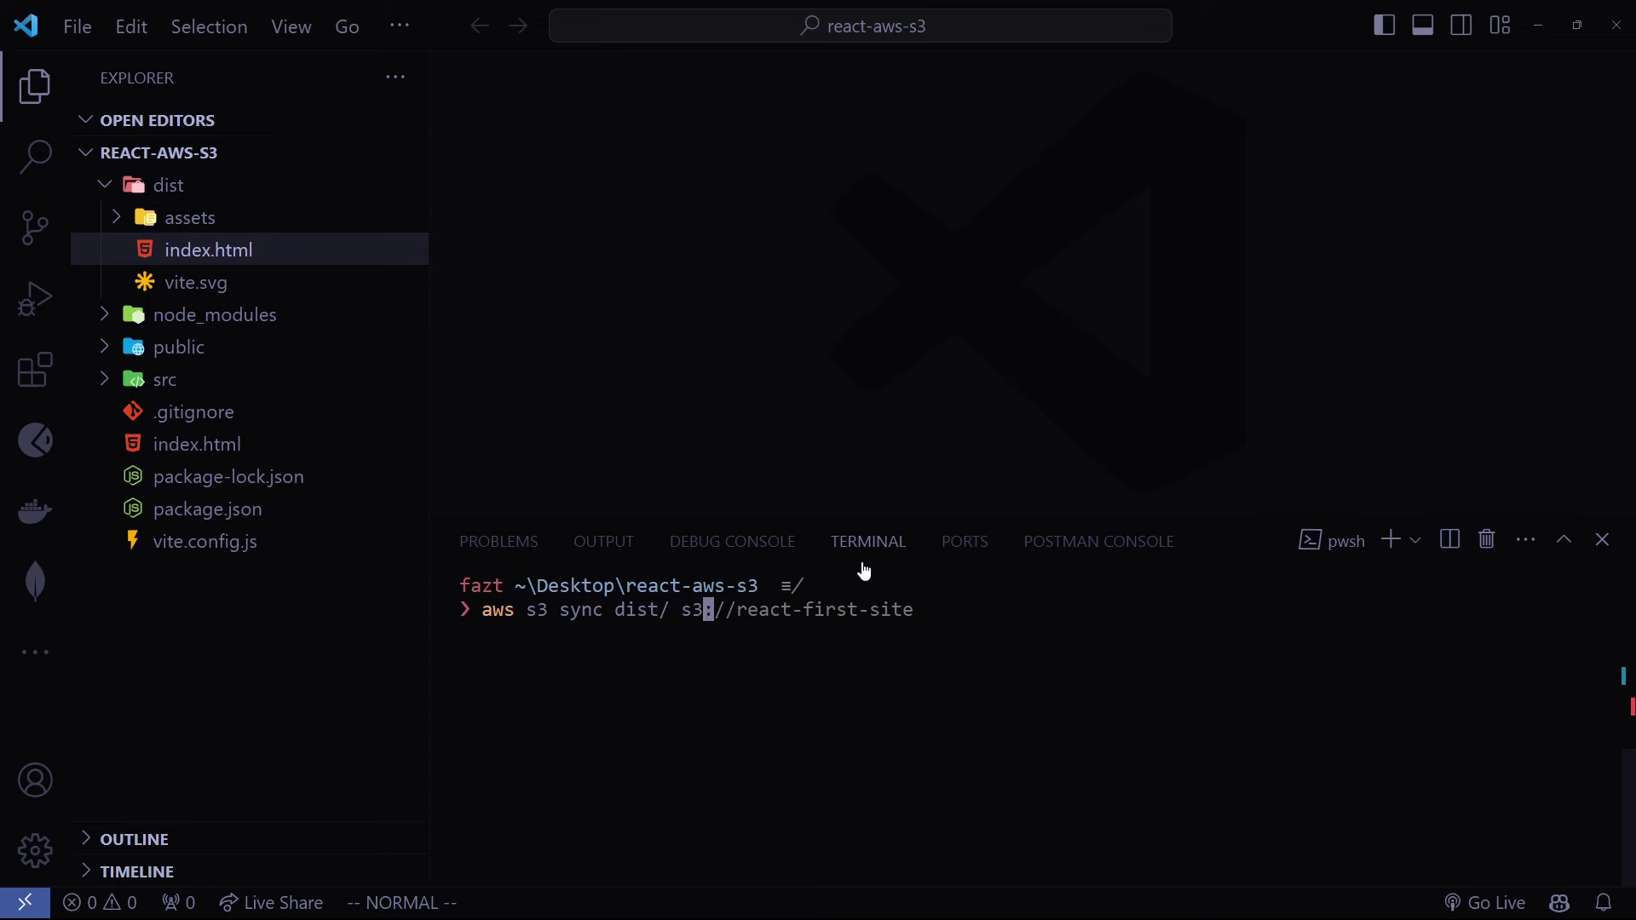
key(Right)
key(Right)
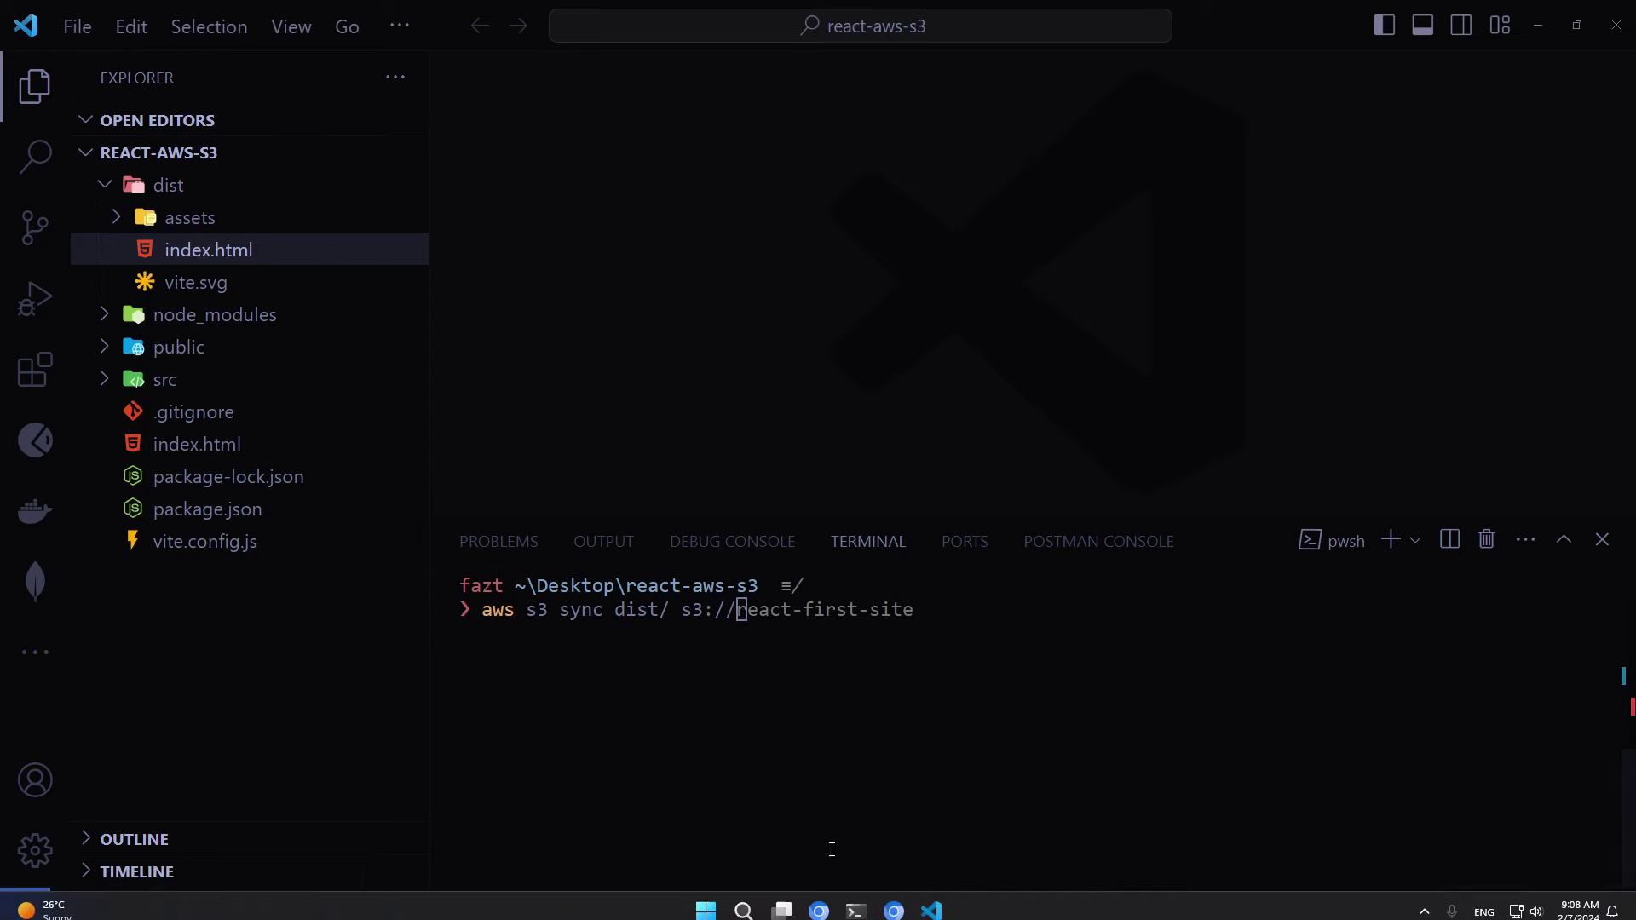
Check the bucket name in the S3 console and run aws s3 sync dist/ s3://react-first-site in the project terminal.
click(893, 900)
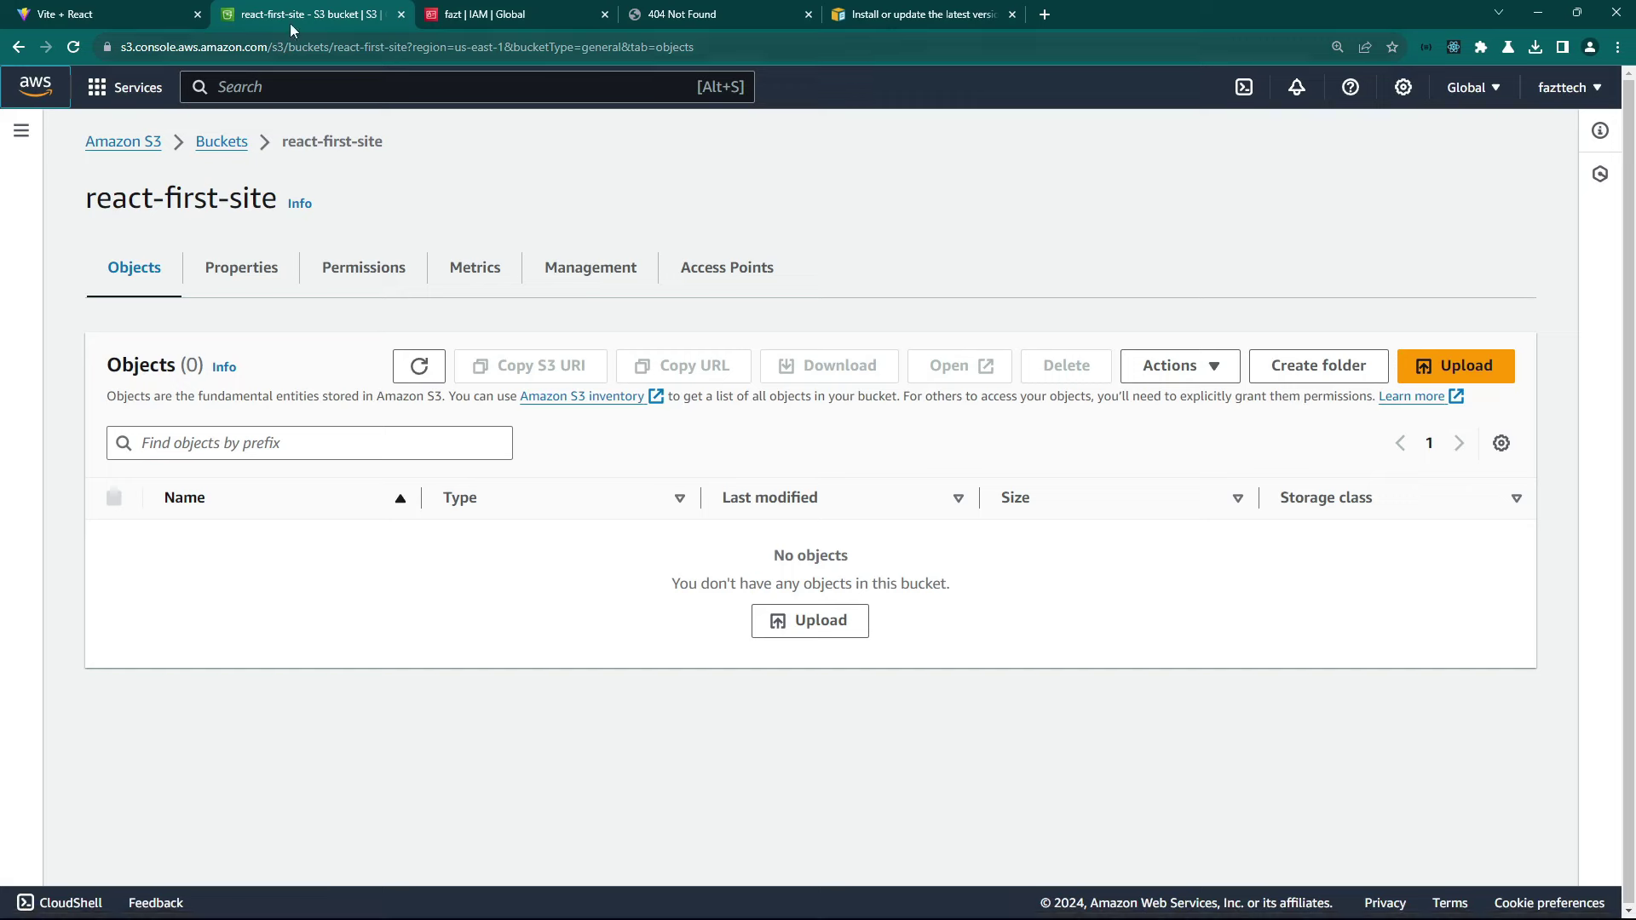
click(932, 903)
key(Right)
key(Right)
key(Right)
key(Right)
key(Right)
key(Right)
key(Right)
key(Right)
key(Right)
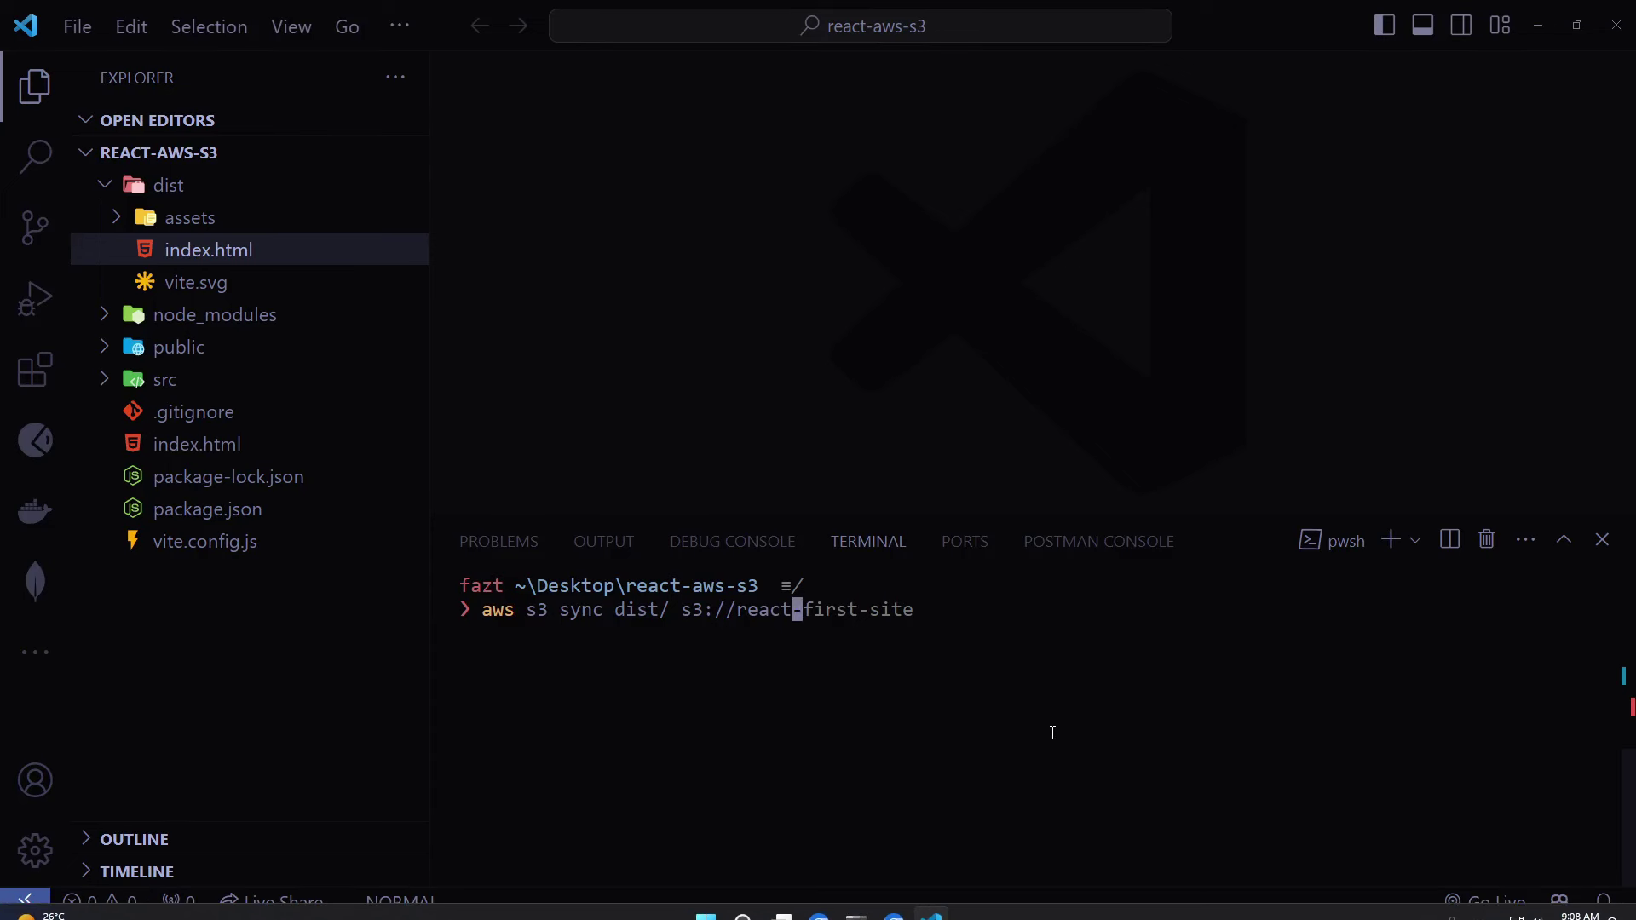
key(Right)
key(Right)
key(Right)
key(Right)
key(Right)
key(Right)
key(Right)
key(Return)
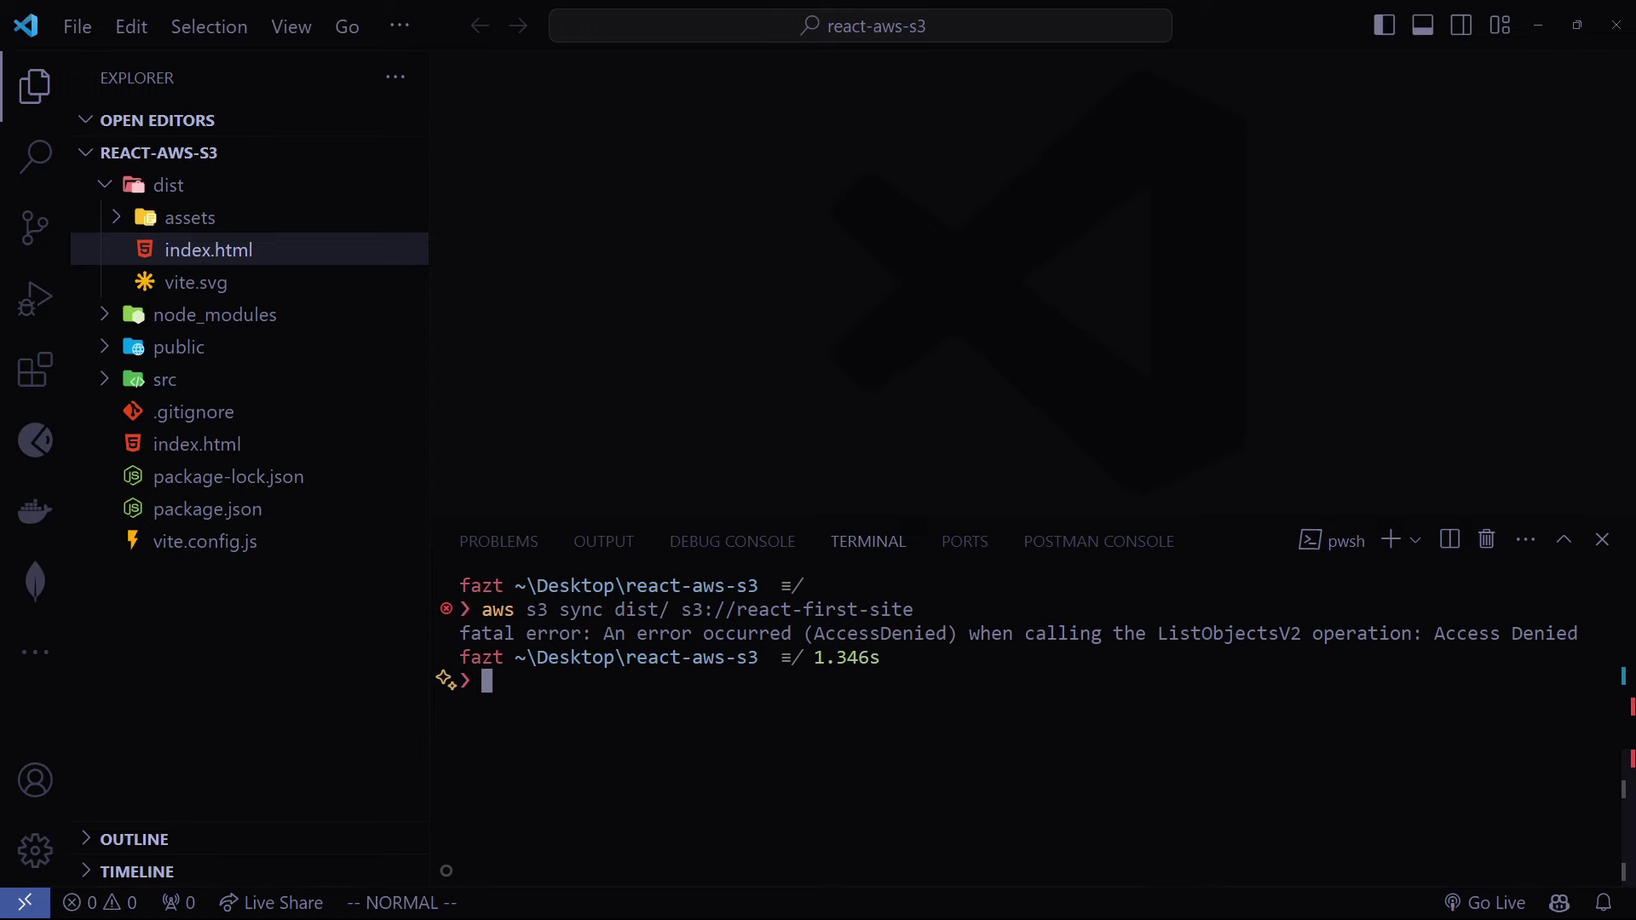
Switch to the AWS console in the browser and open the permissions of the IAM user group s3-tutorial.
click(894, 905)
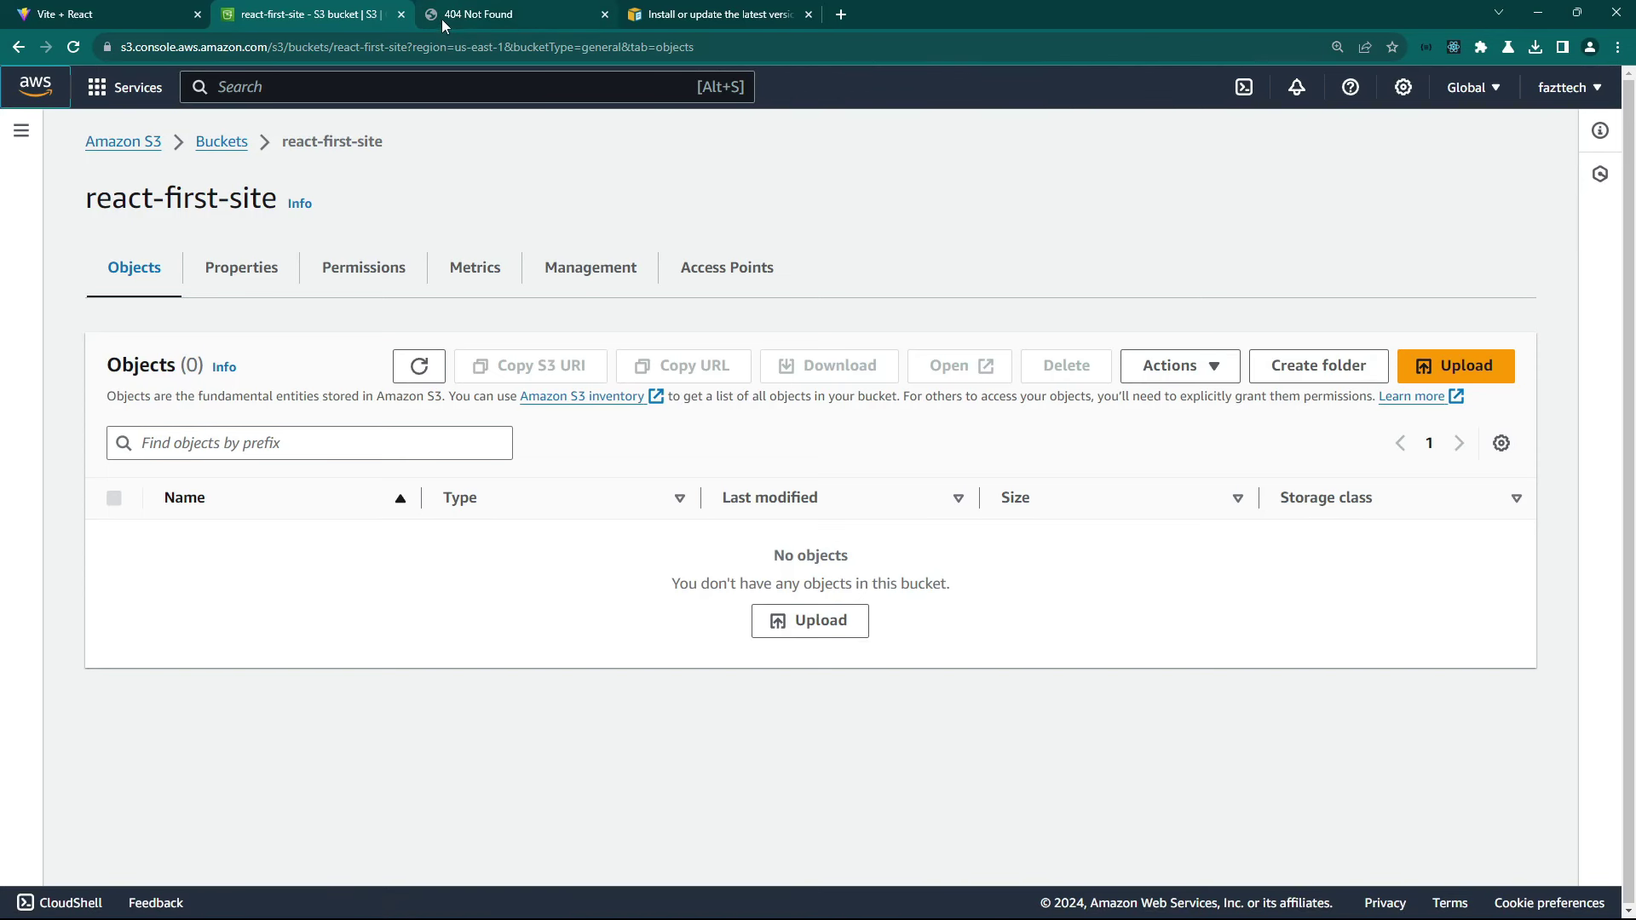
click(358, 87)
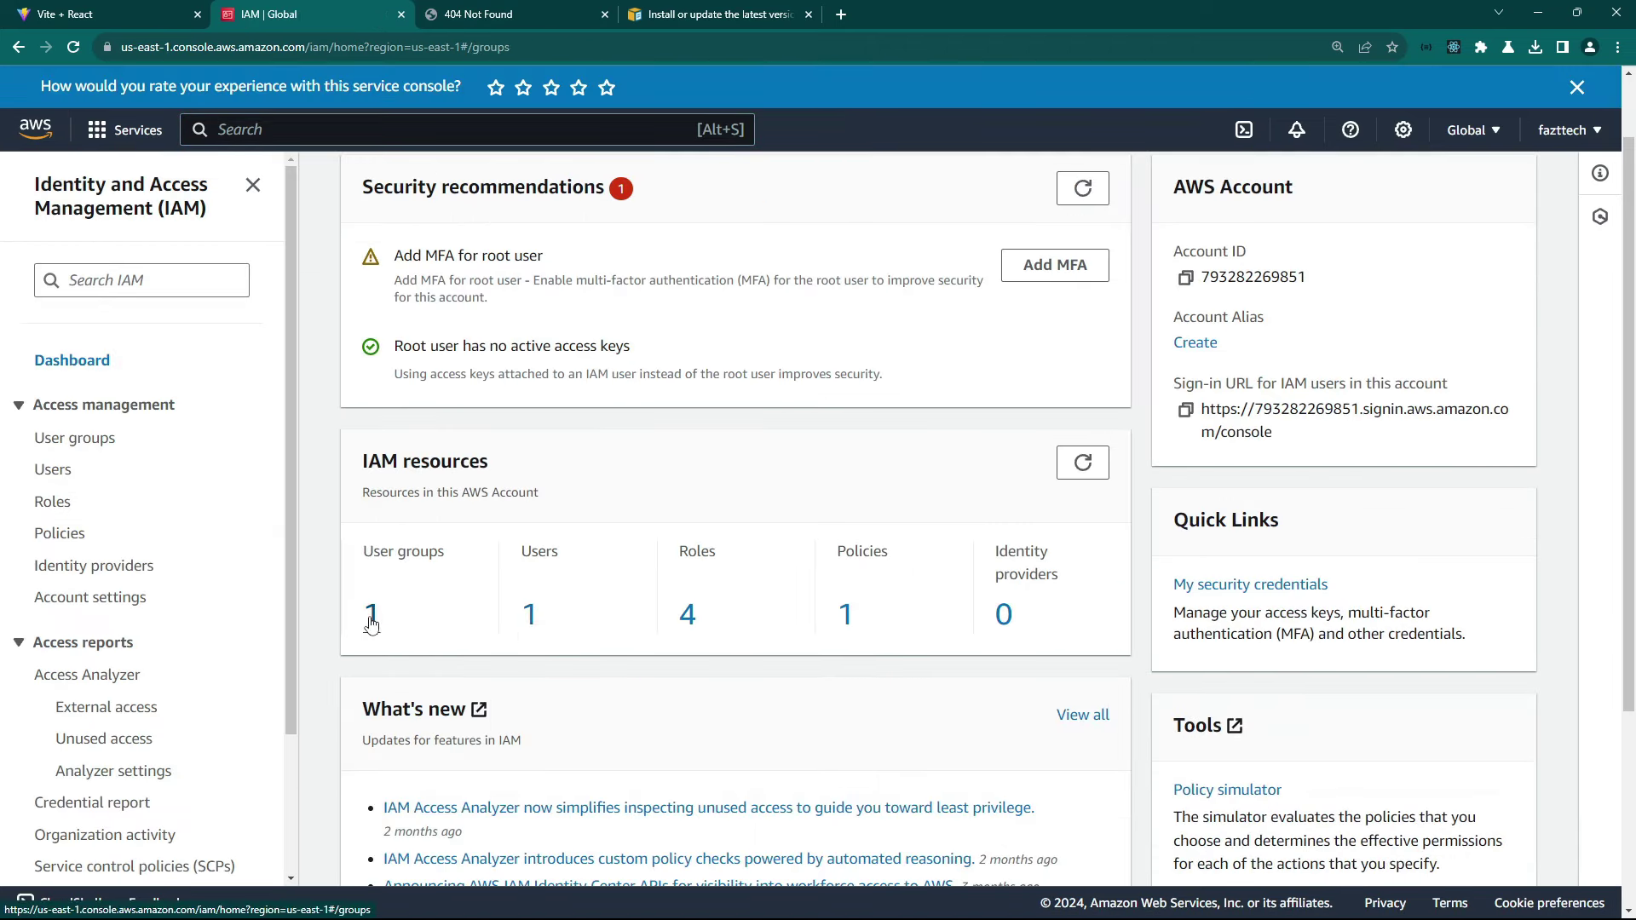
click(372, 616)
click(460, 375)
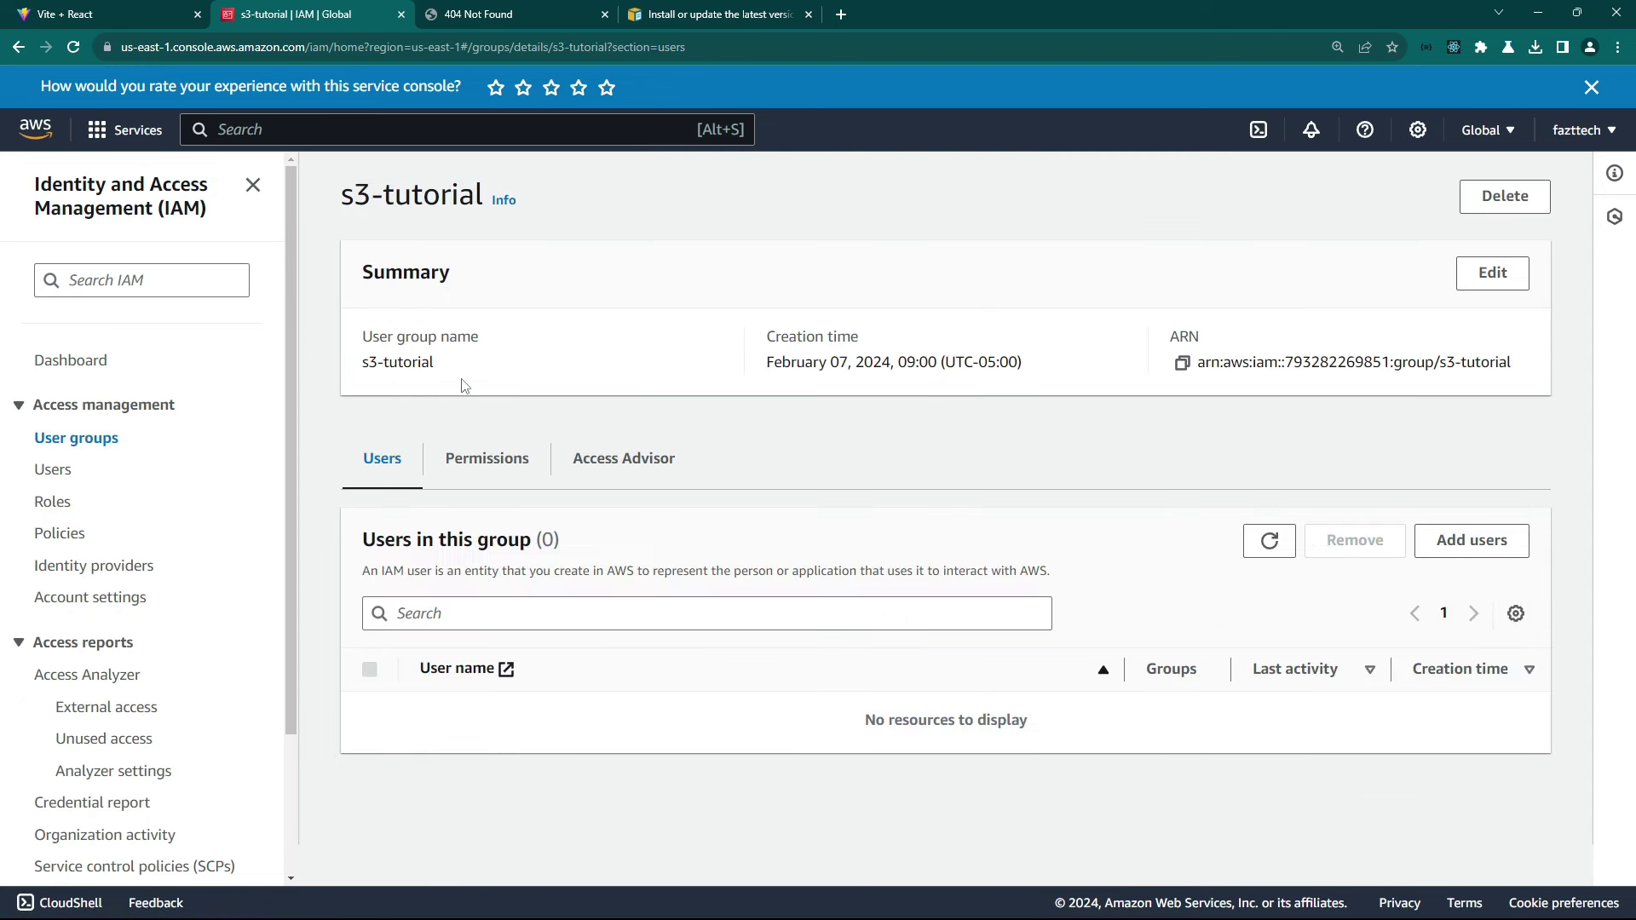
click(488, 459)
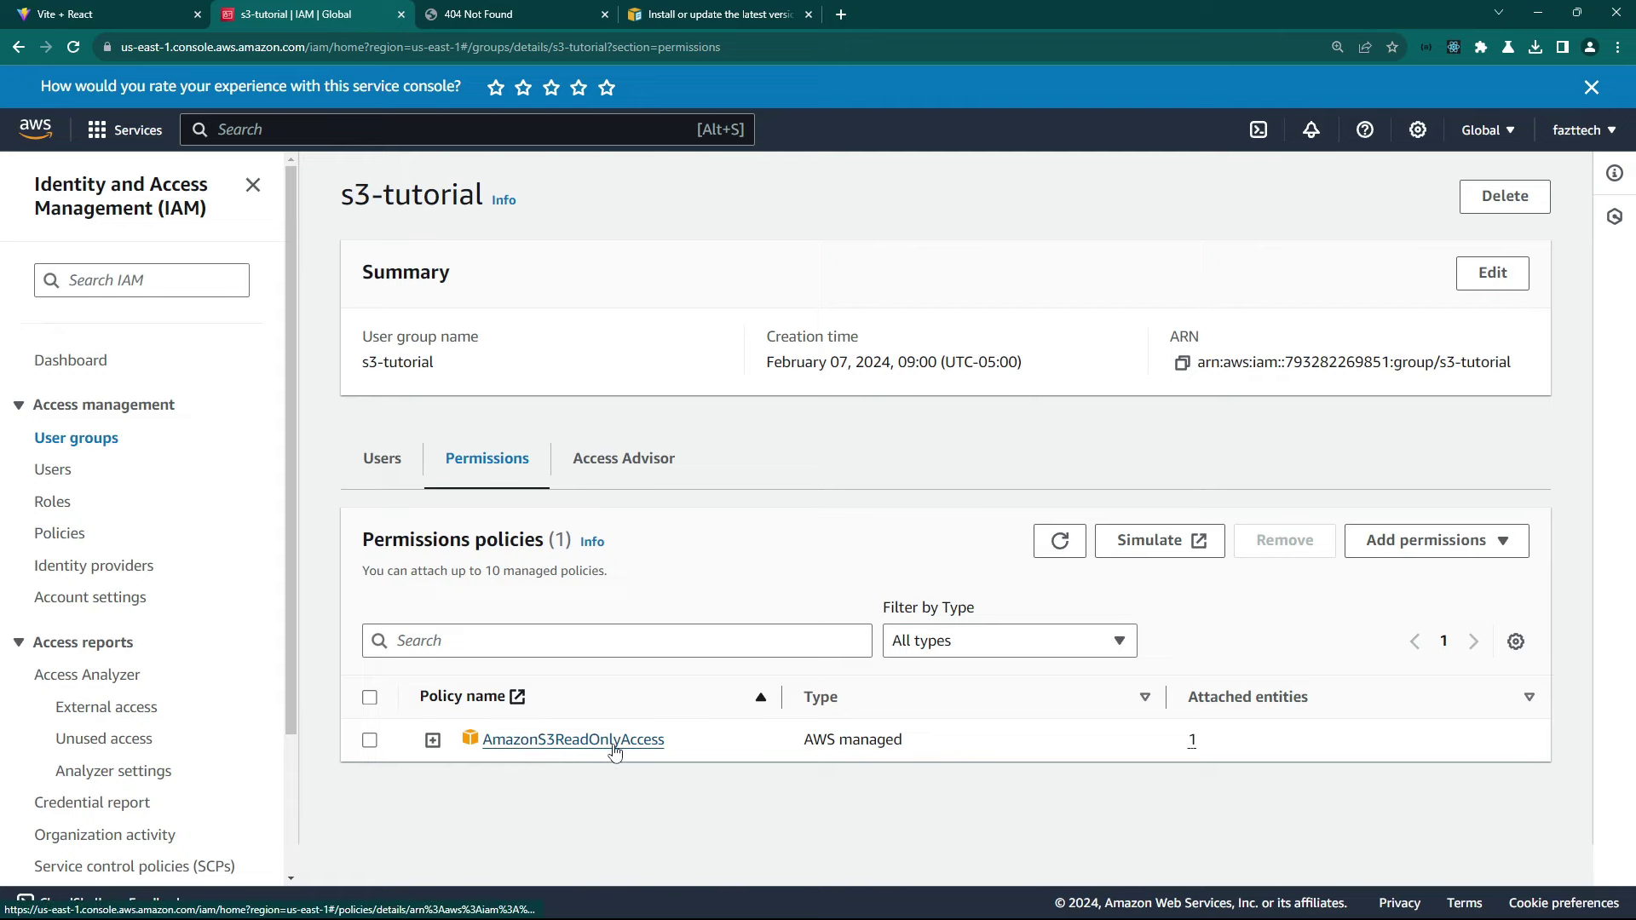
Search the available policies for s3 and attach AmazonS3FullAccess to the s3-tutorial group, rechecking the terminal's sync error before selecting it.
click(1432, 541)
click(1418, 572)
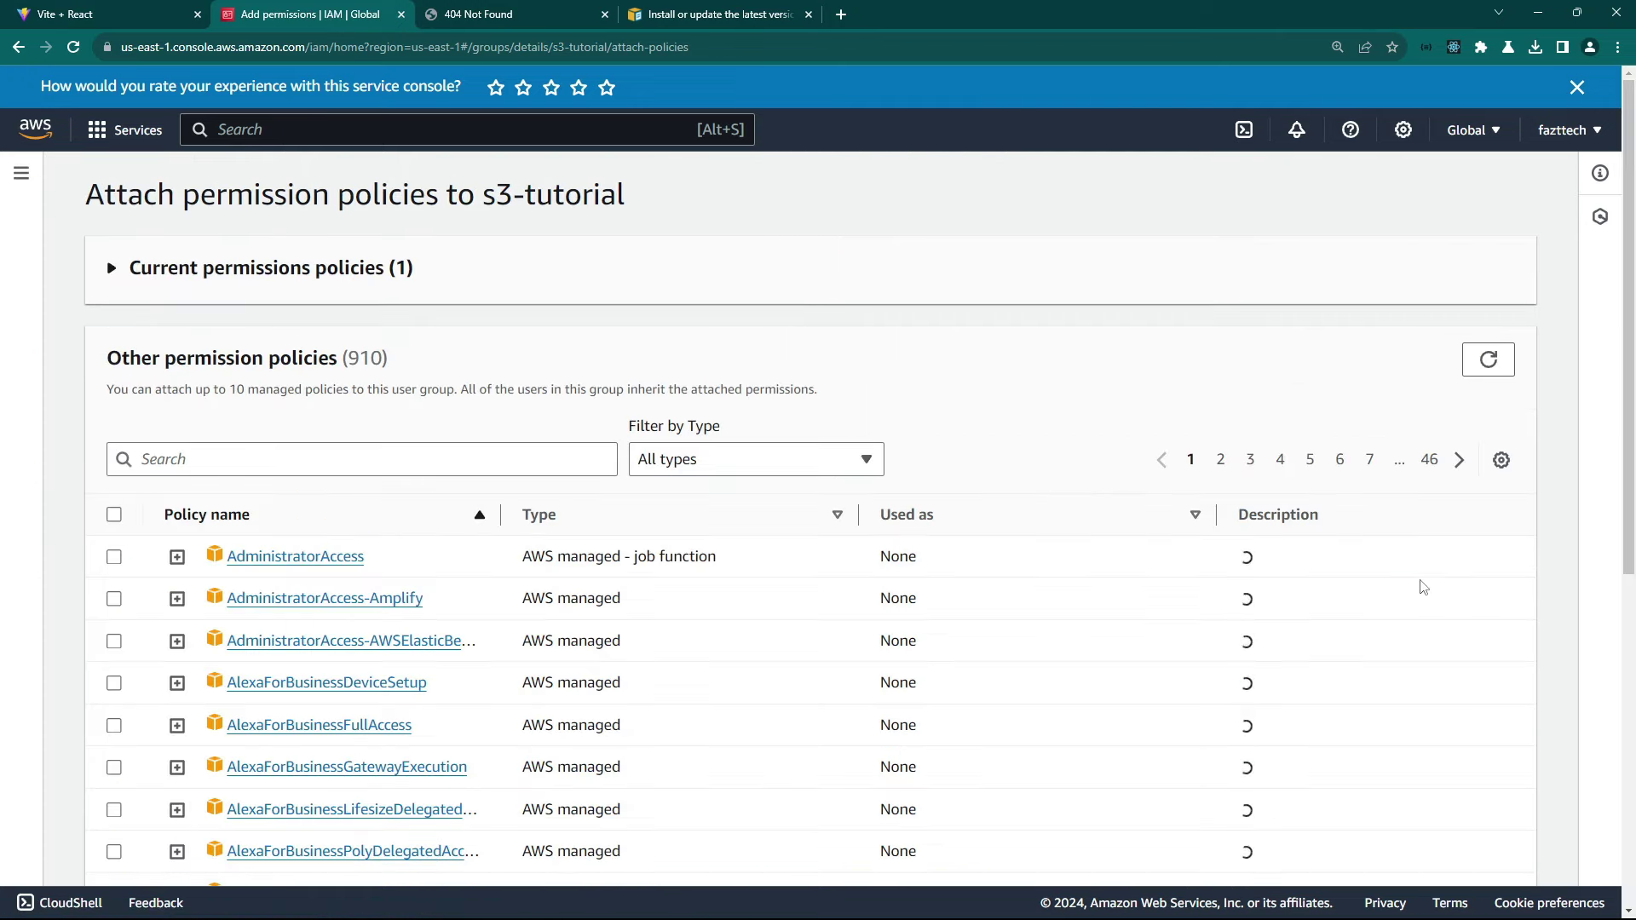
click(350, 447)
text(s3)
scroll(632, 336, down, 1)
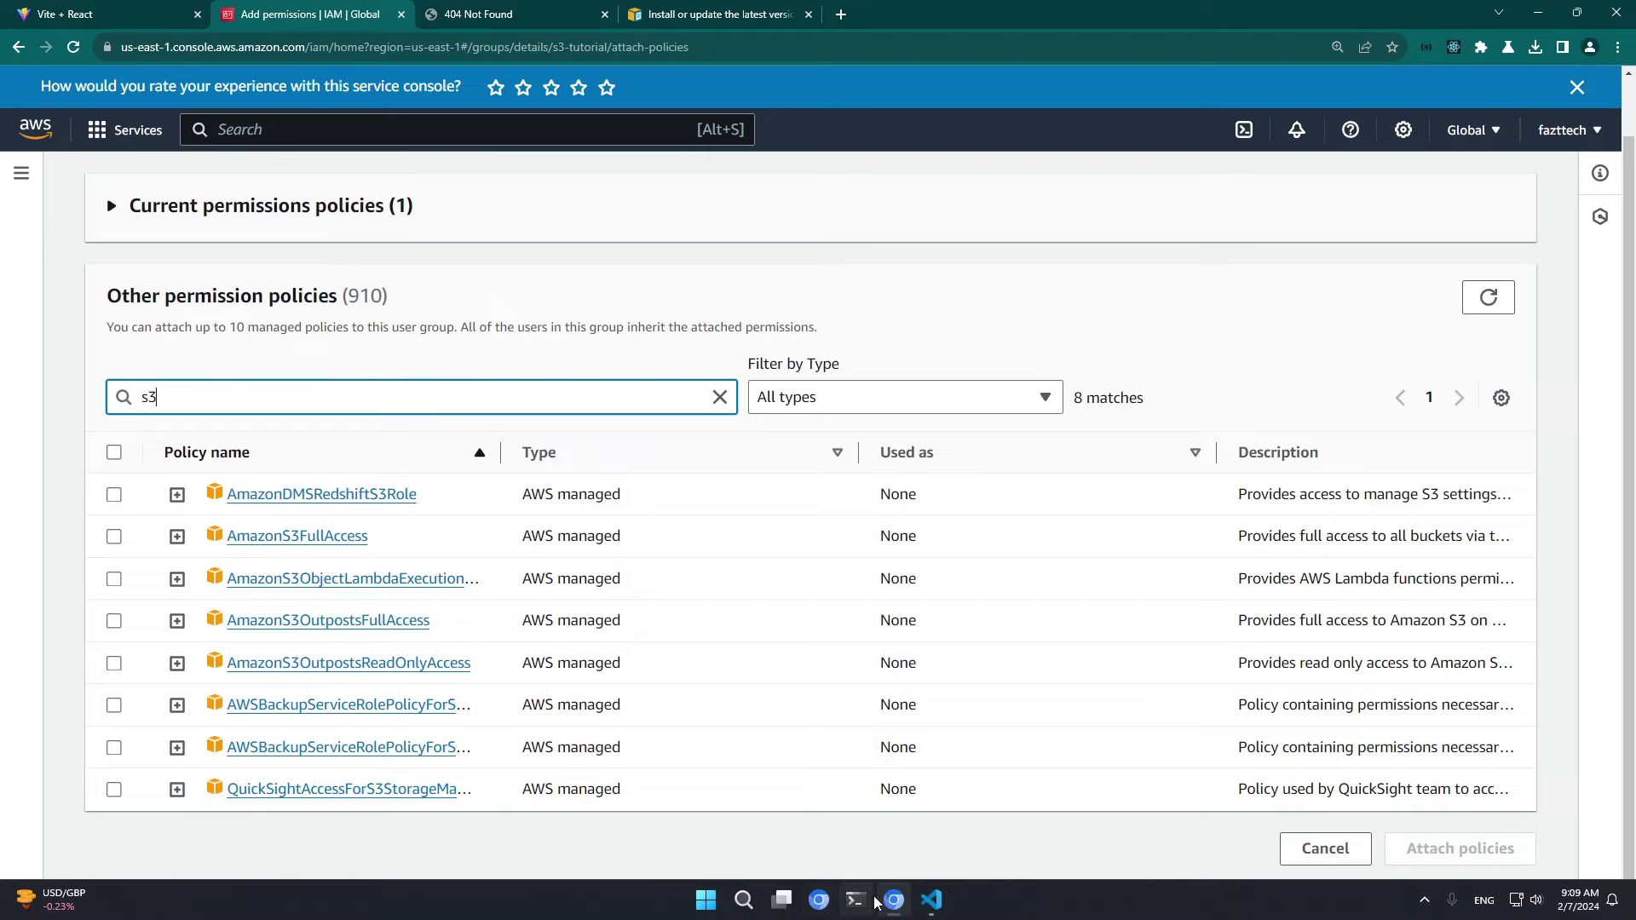
click(931, 899)
drag(1158, 633, 1304, 633)
key(alt+Tab)
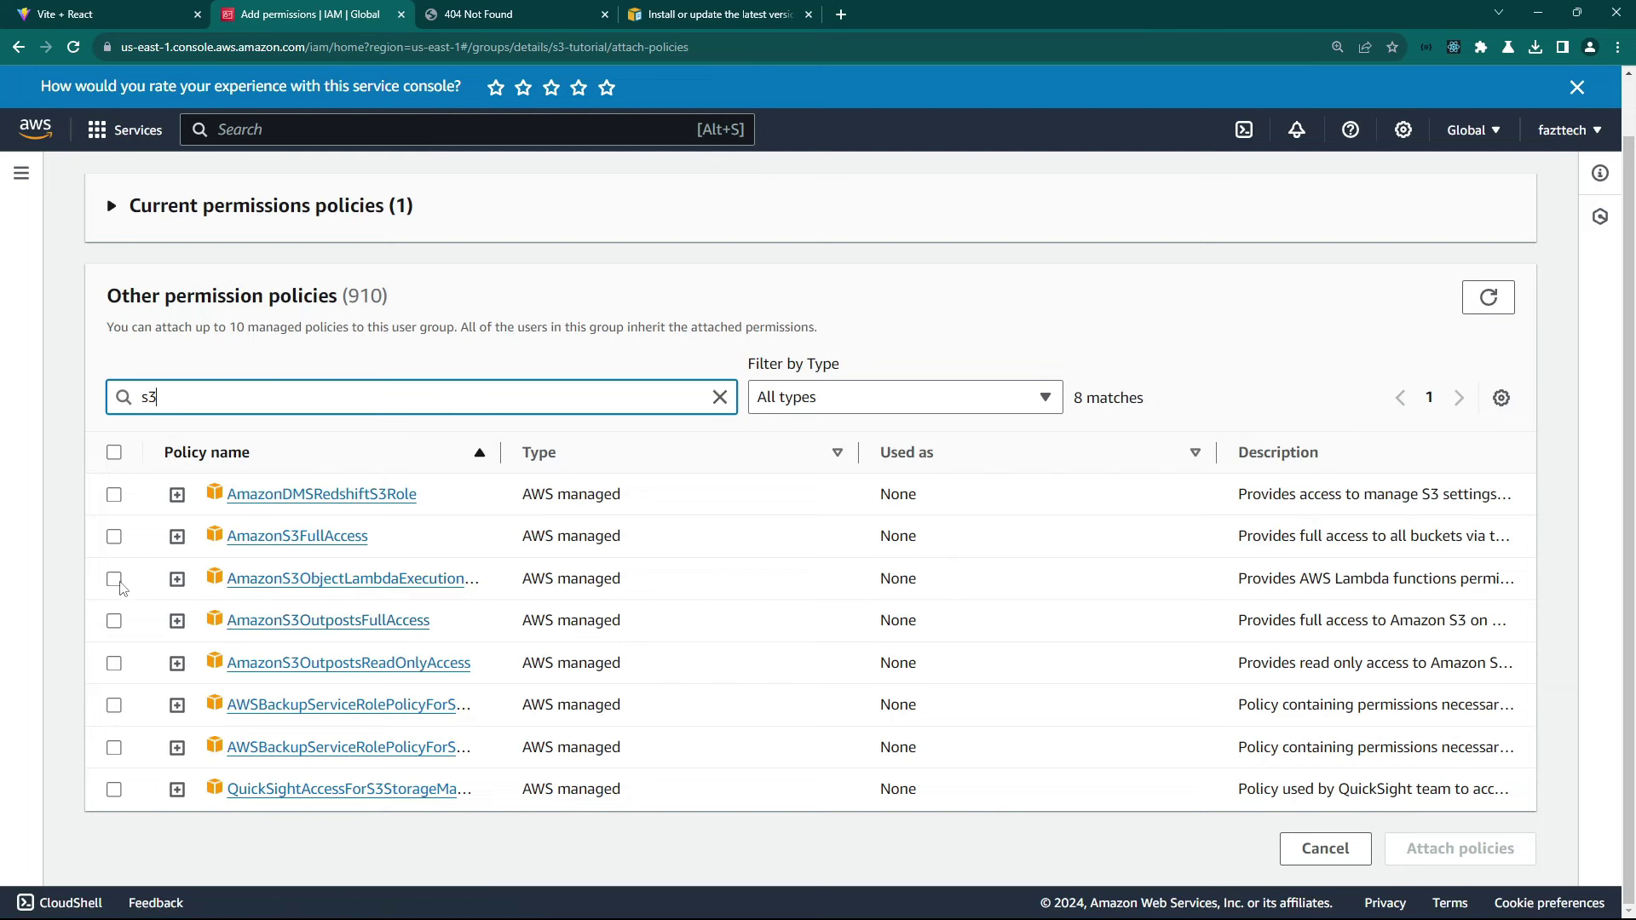
click(114, 536)
click(113, 536)
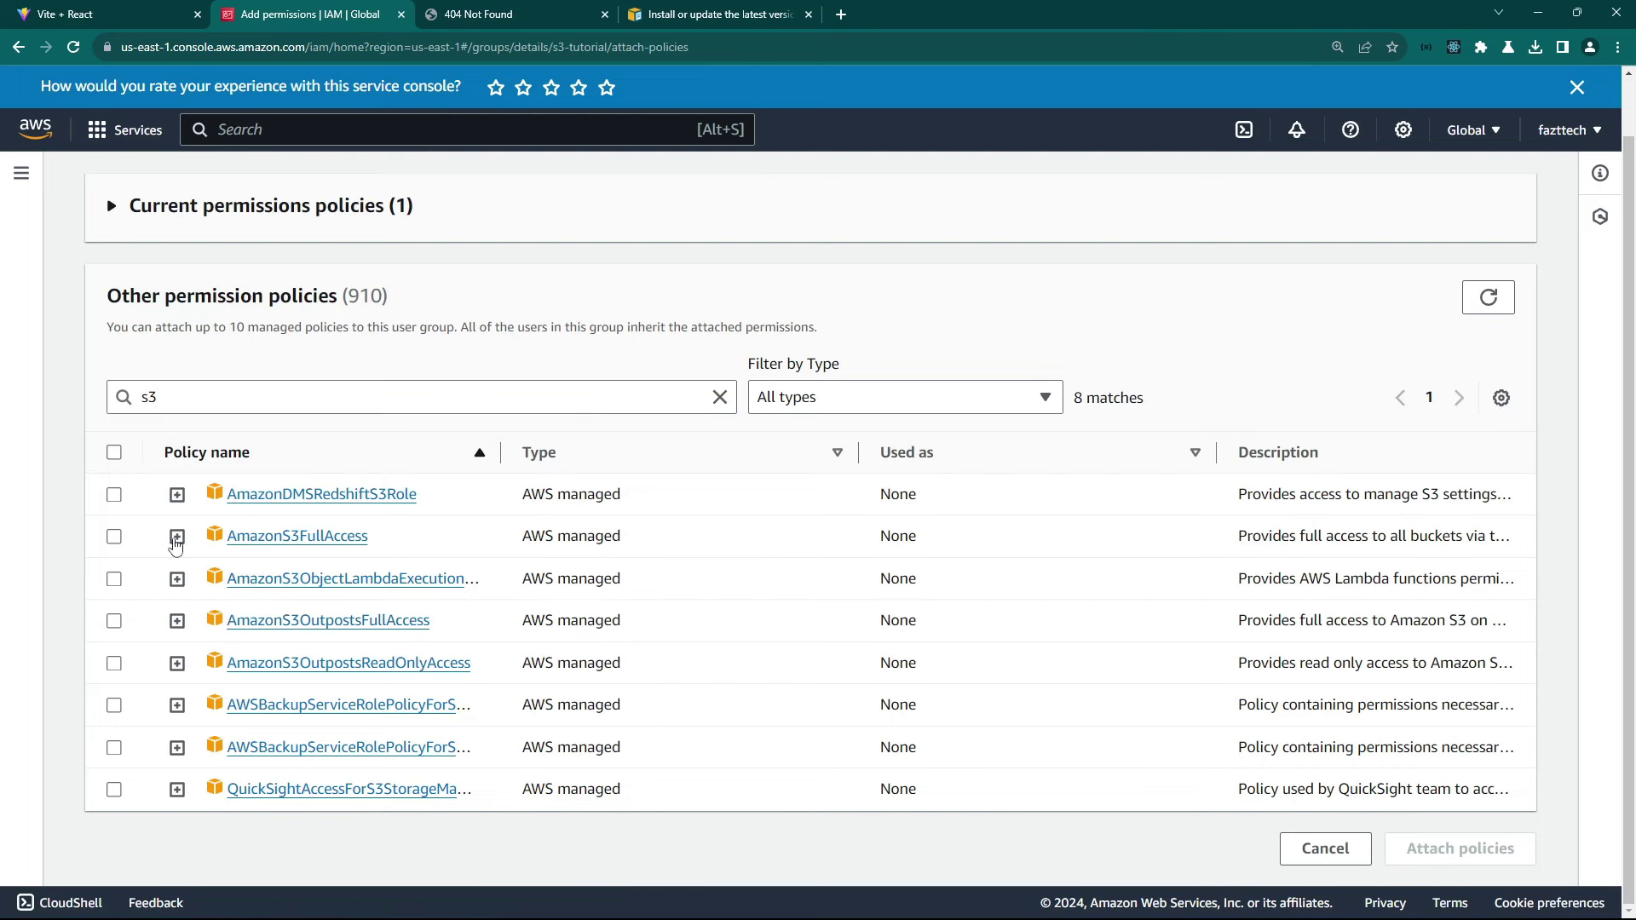
click(114, 537)
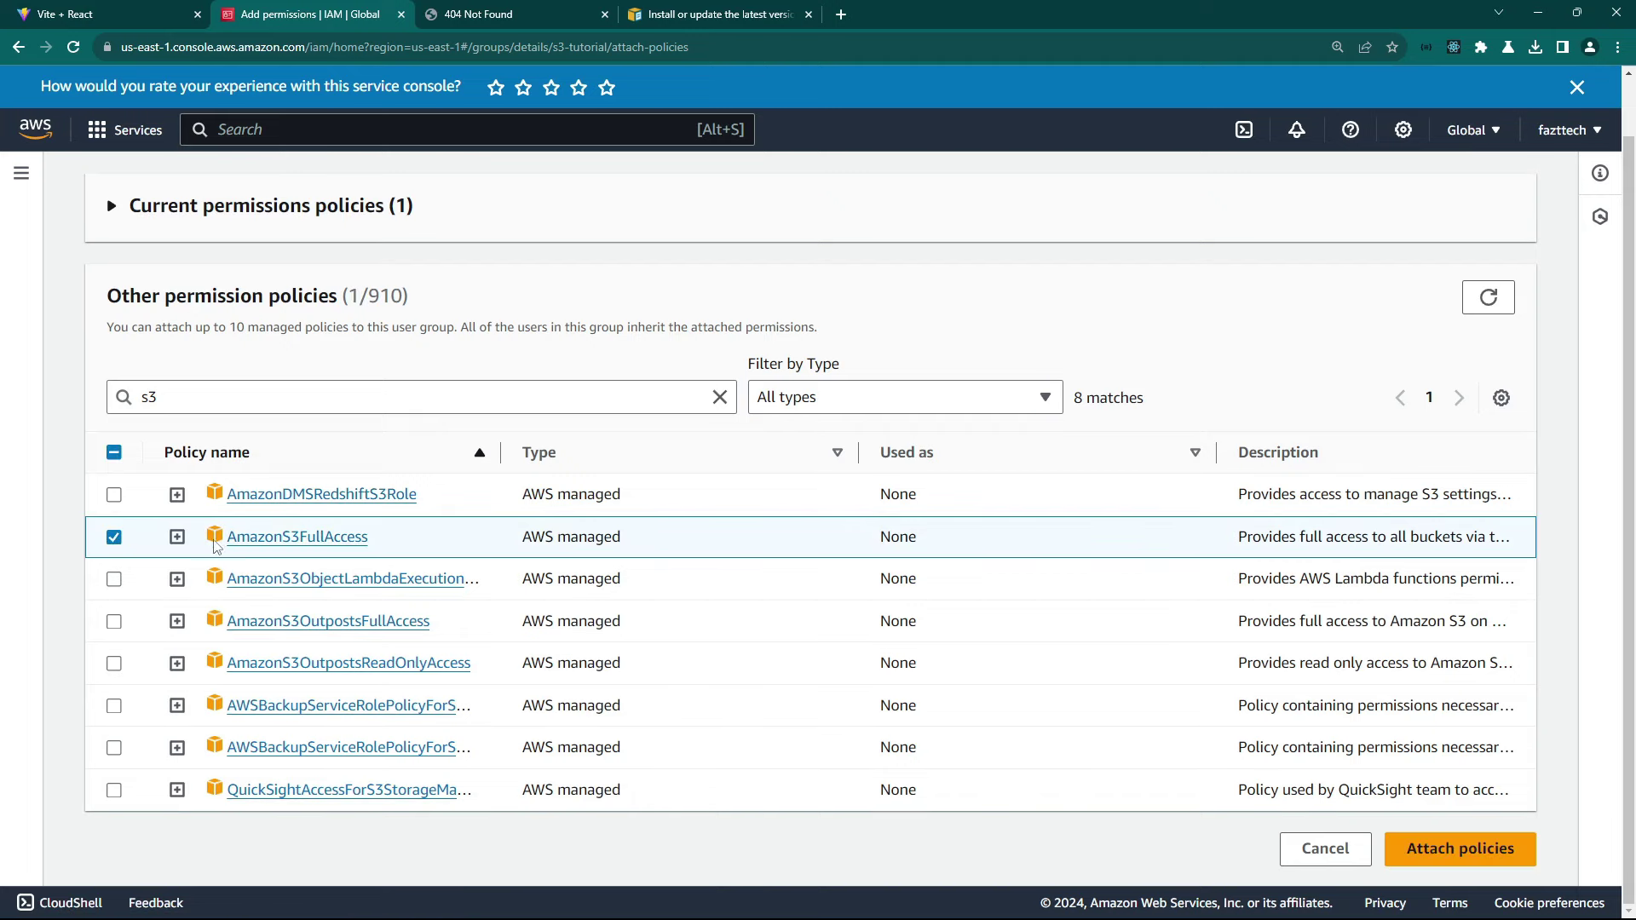
click(1418, 845)
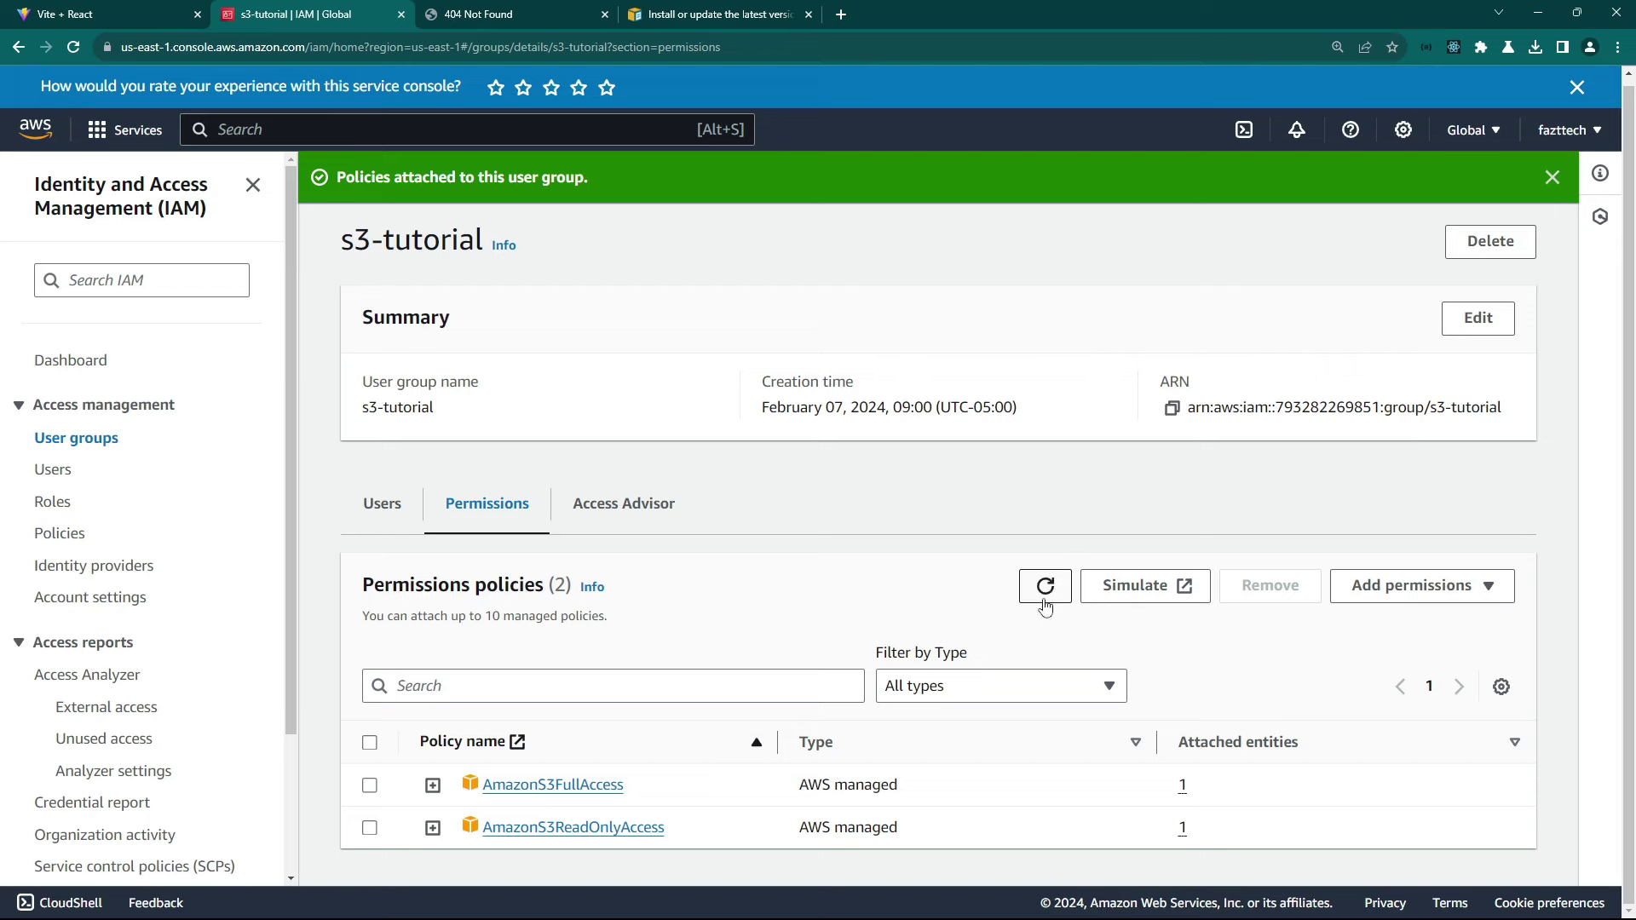
Open the IAM user's details from the Users list and check which permissions policies are attached to that user.
click(41, 480)
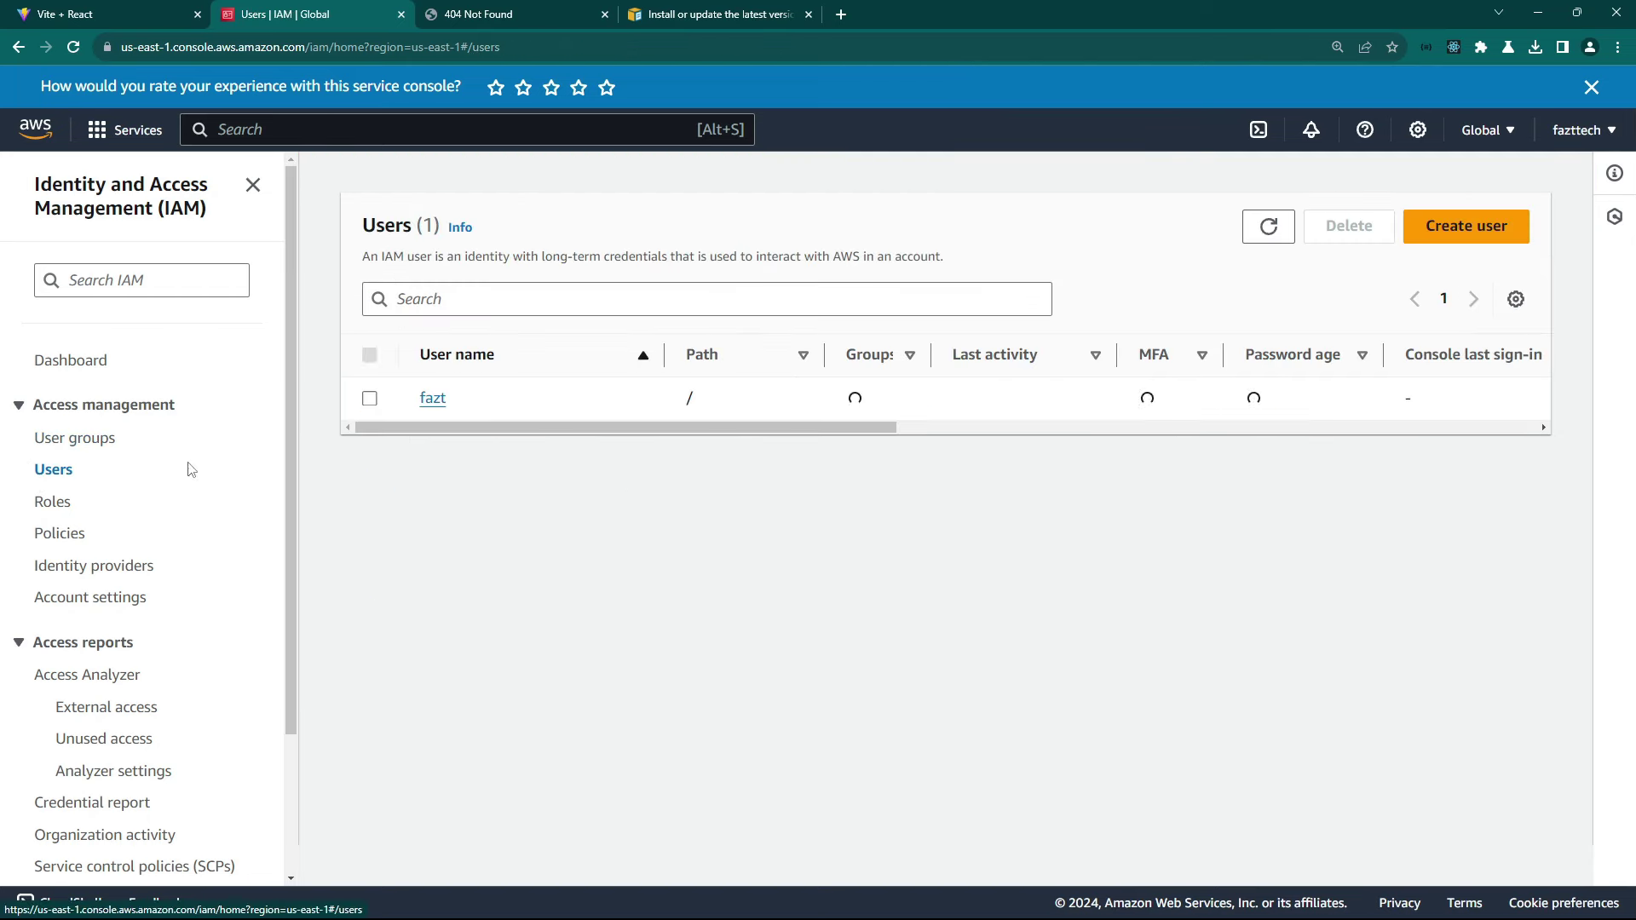
click(428, 400)
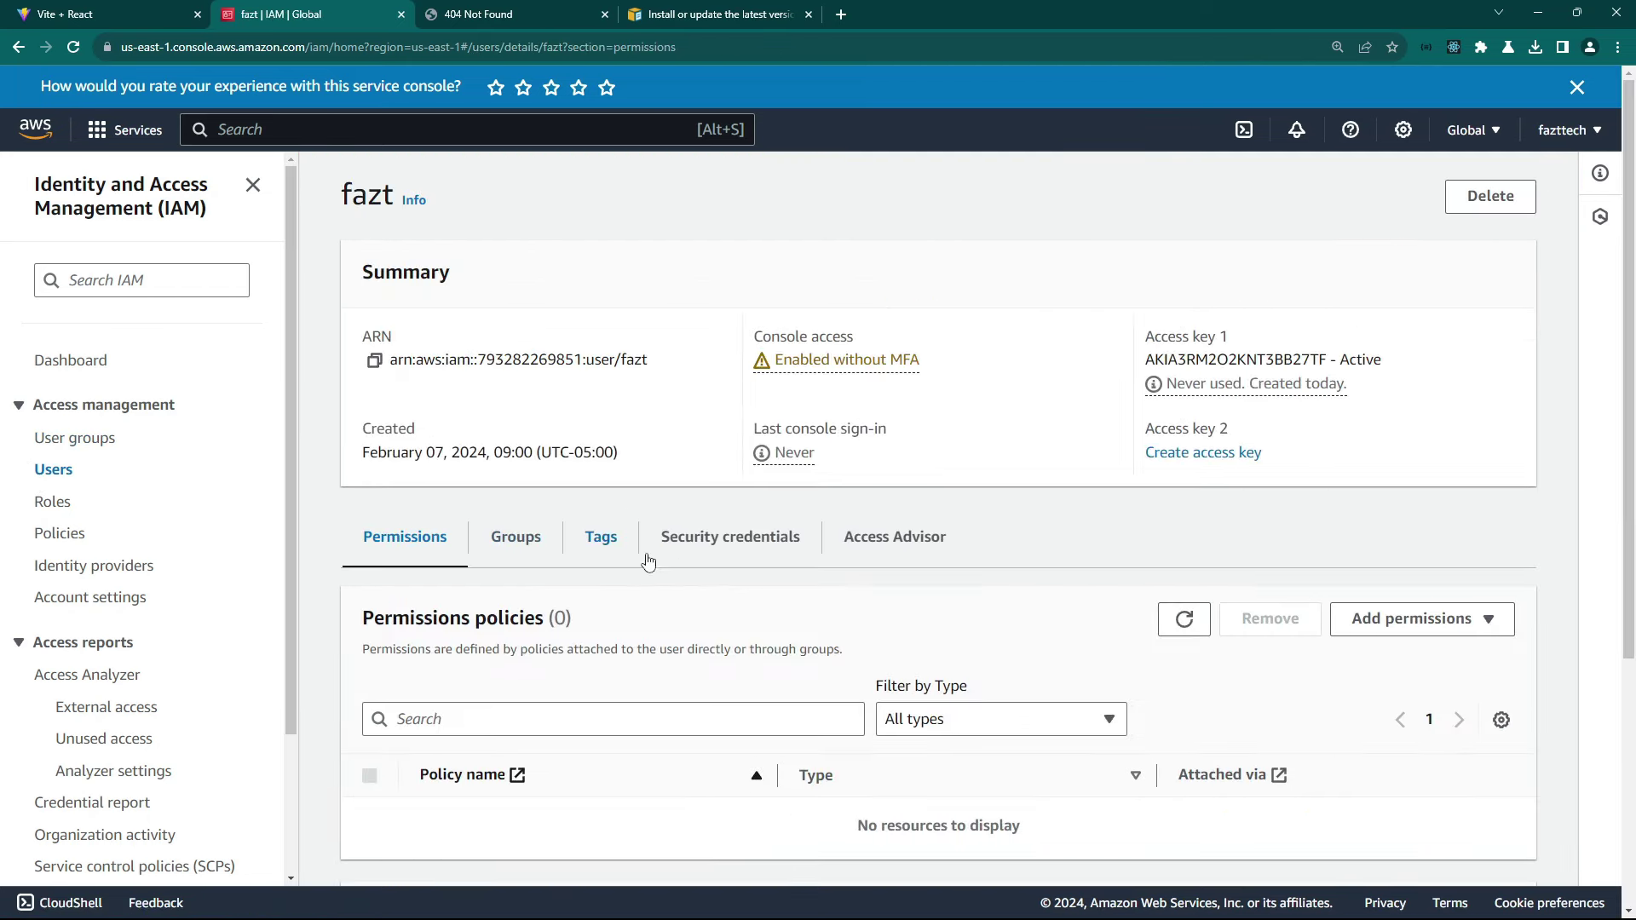
scroll(529, 413, down, 3)
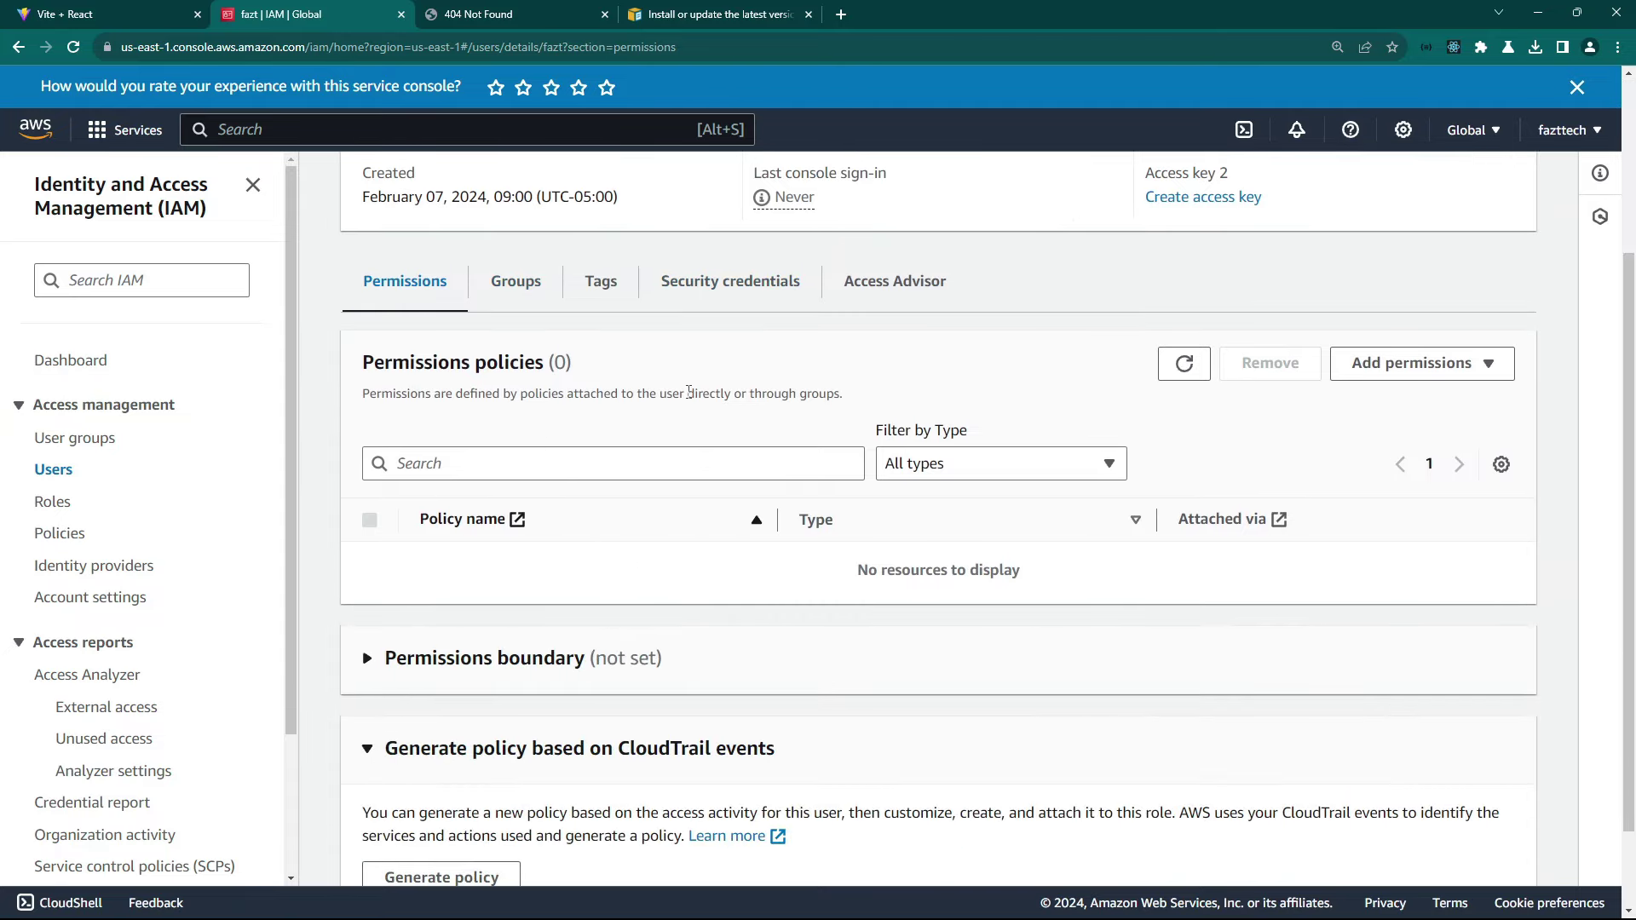
drag(856, 579, 1014, 569)
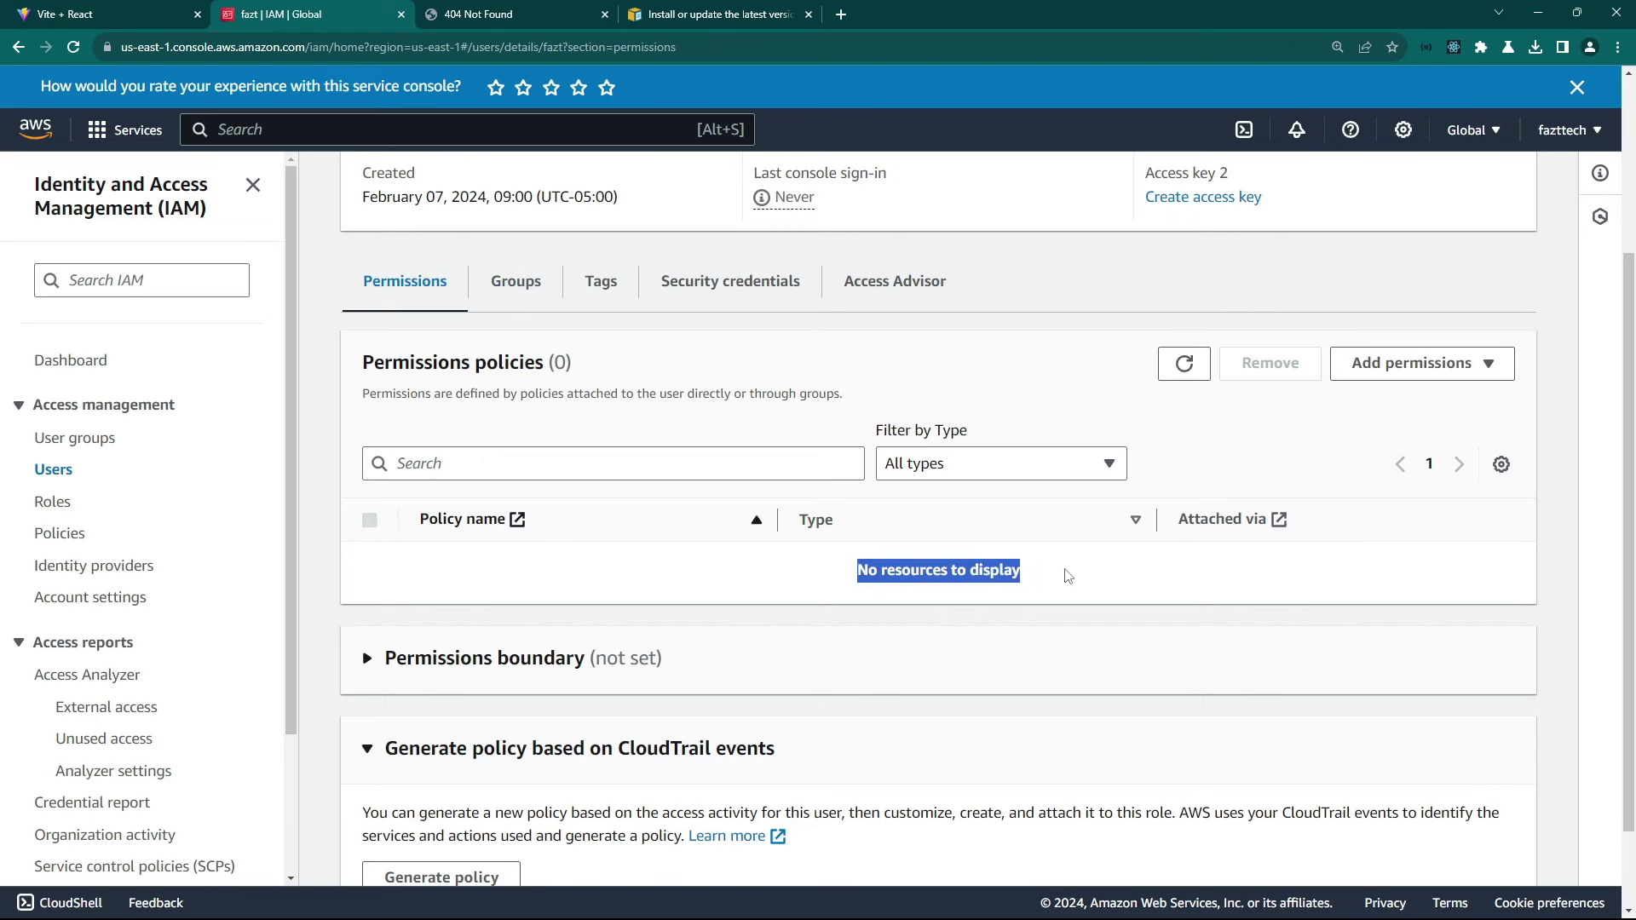
click(1398, 361)
click(1065, 400)
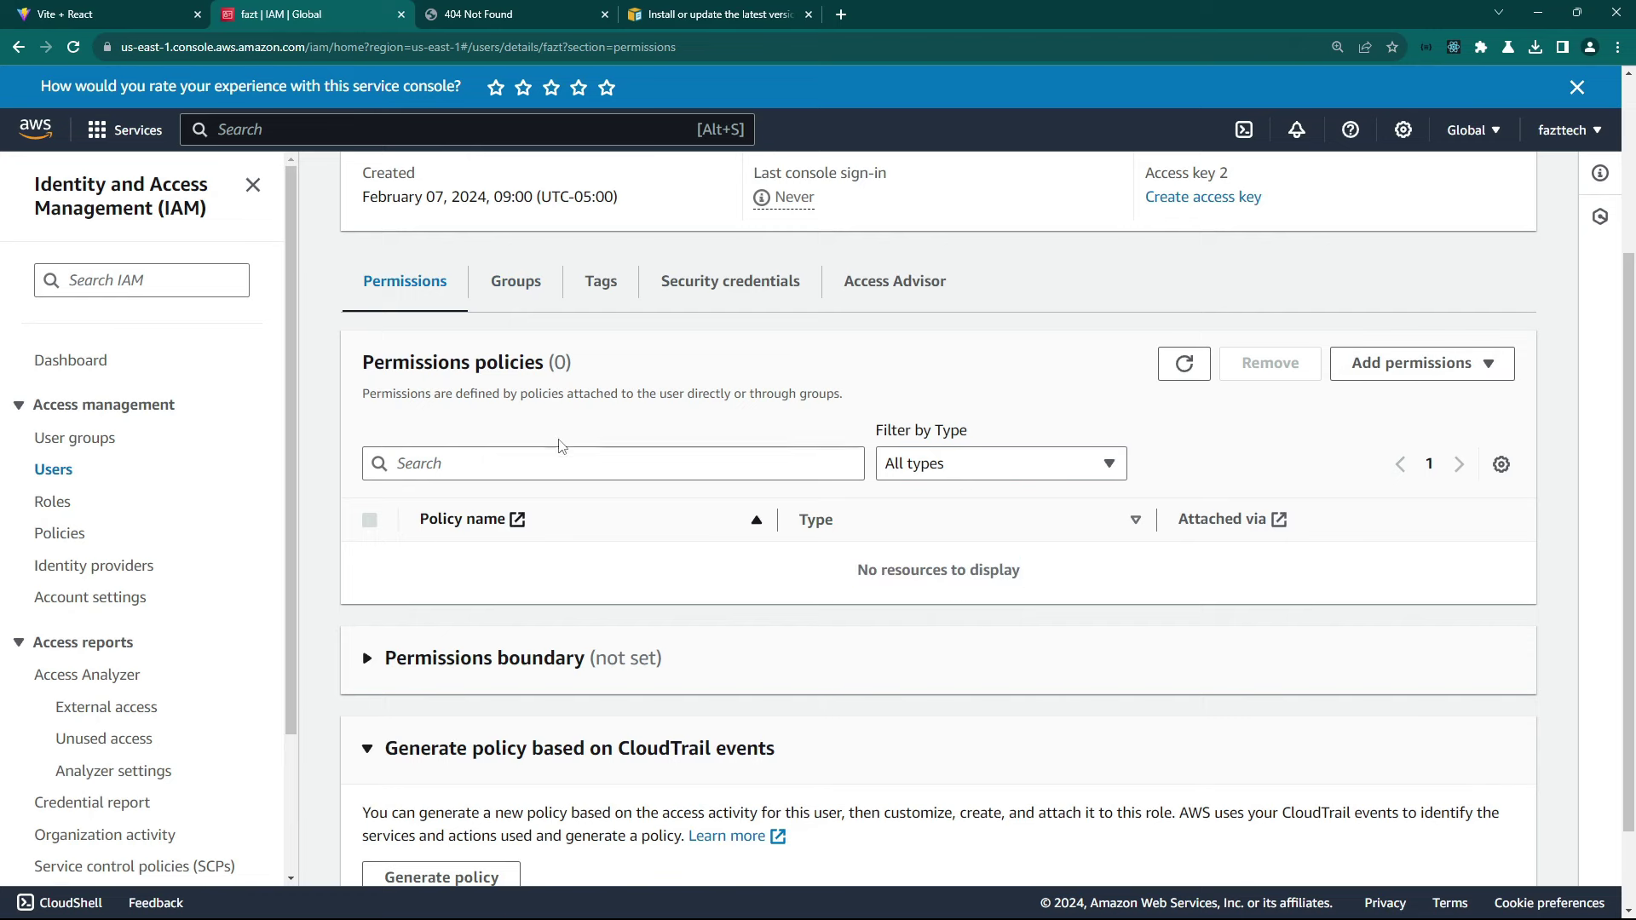
Add the IAM user to the s3-tutorial group from the user's group membership.
click(522, 285)
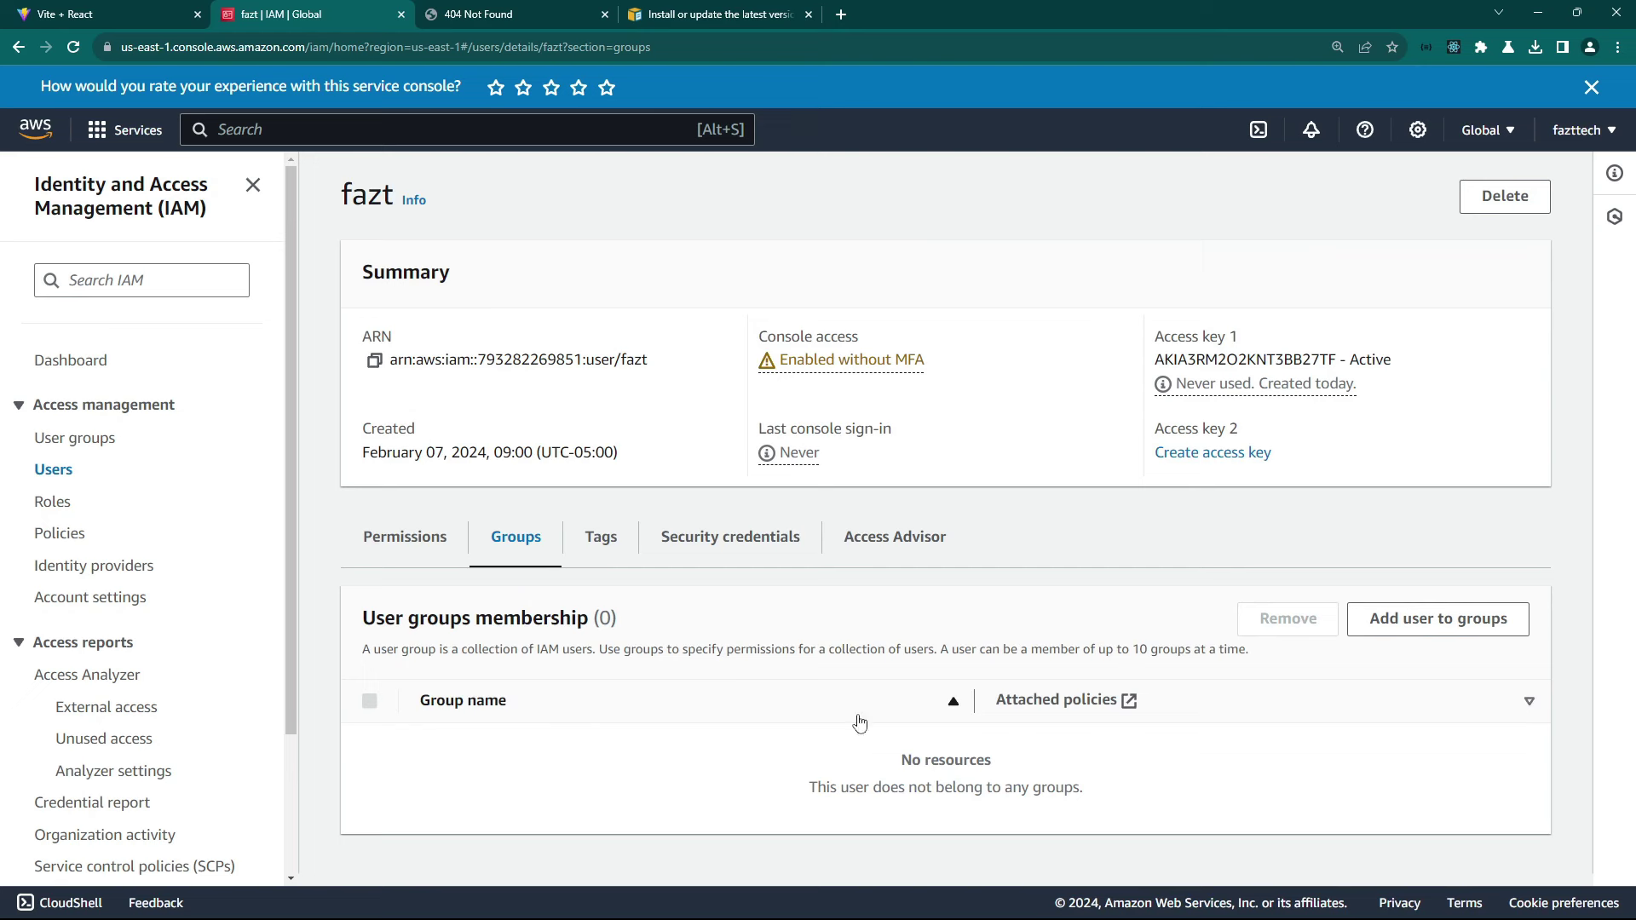
click(1398, 619)
click(111, 444)
click(1459, 501)
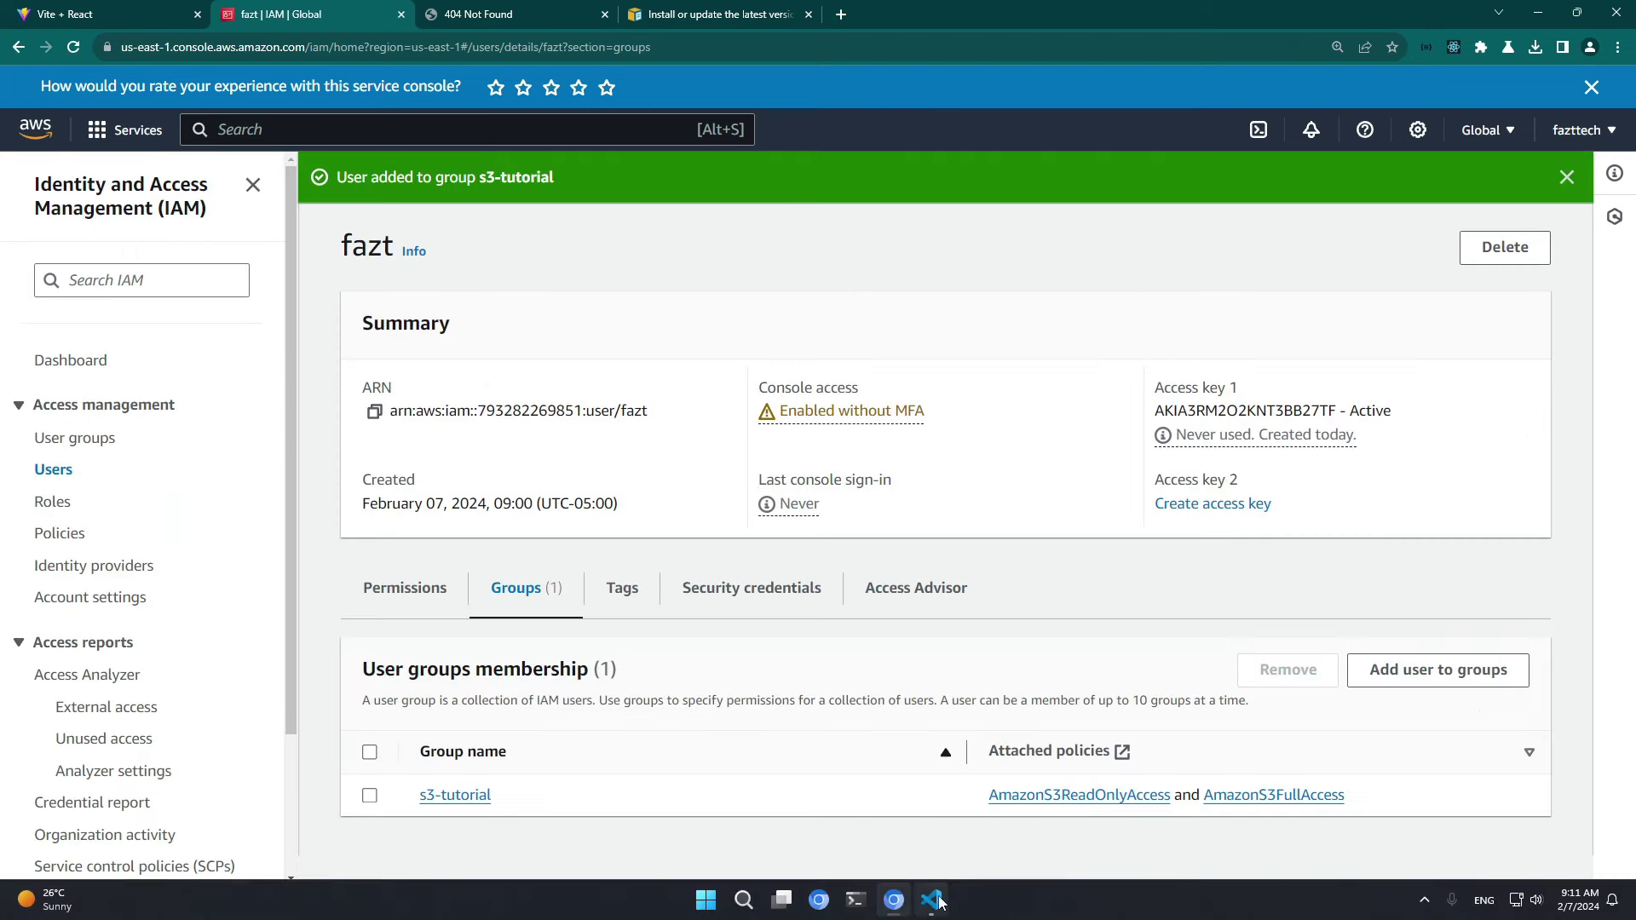
Switch to VS Code, rerun aws s3 sync dist/ s3://react-first-site in the terminal, and review the upload lines.
click(931, 910)
key(Up)
key(Return)
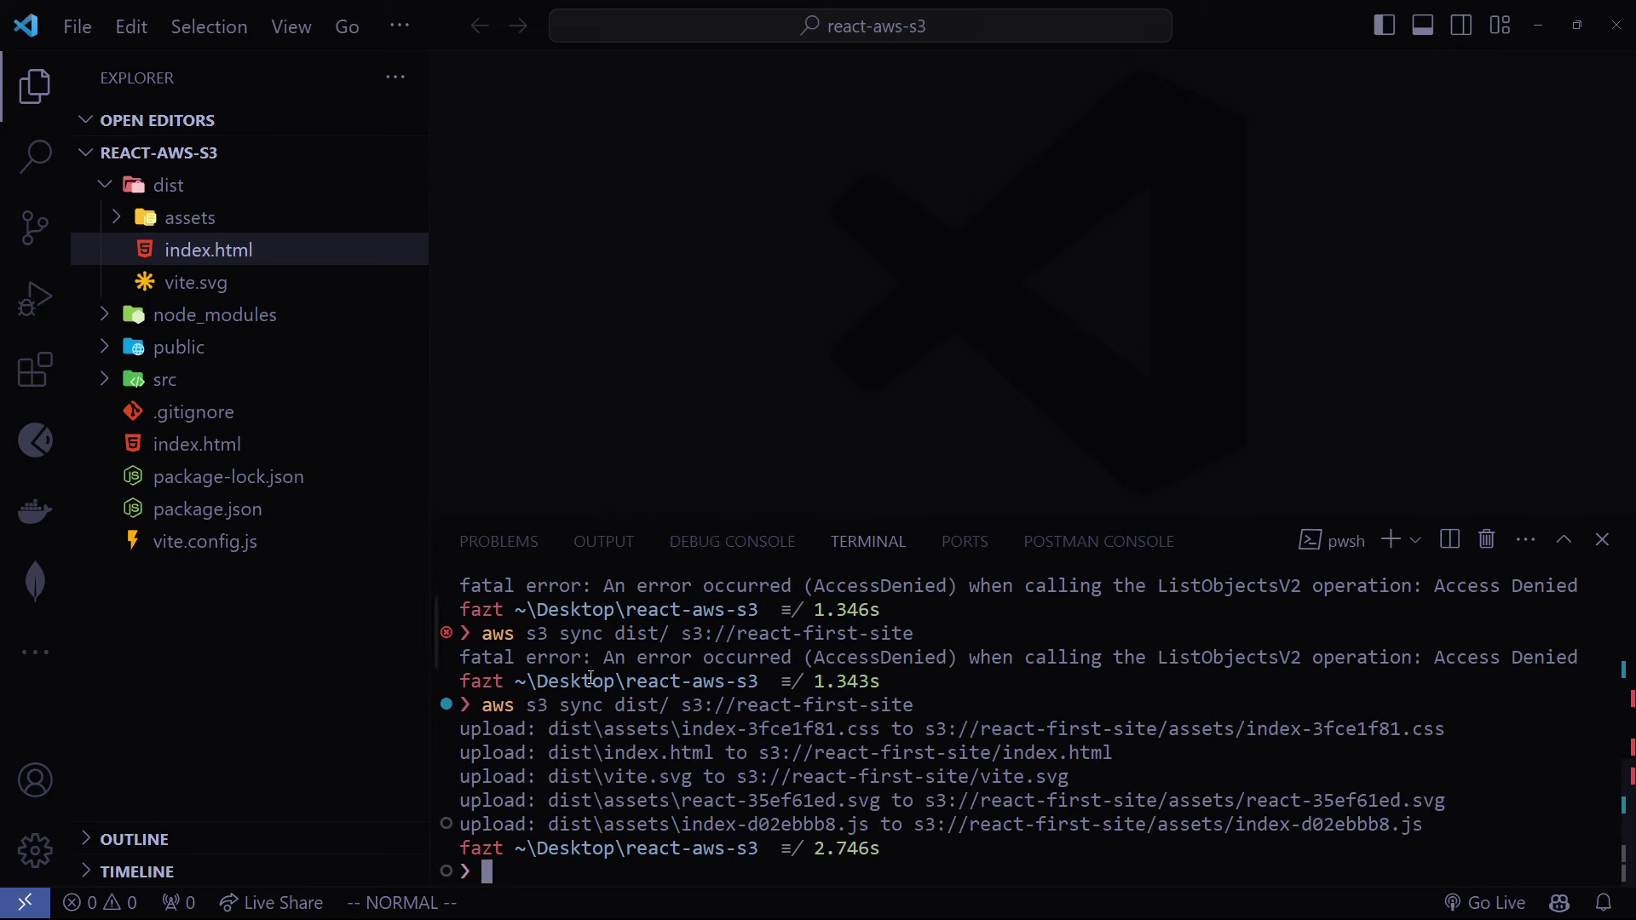
drag(460, 730, 1425, 827)
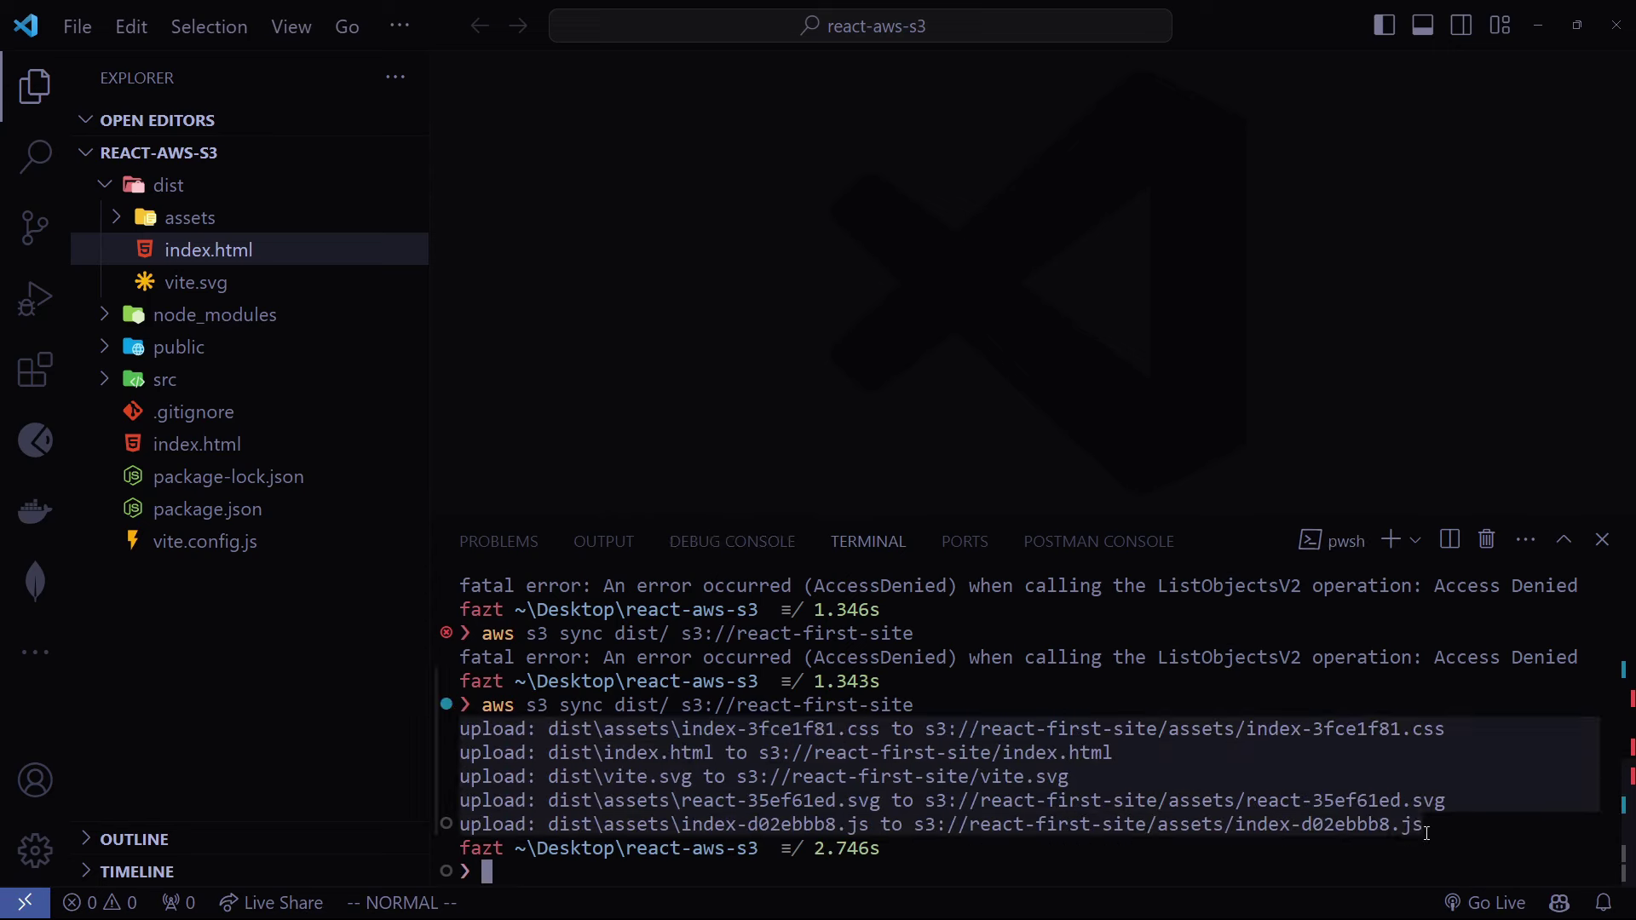
click(499, 735)
mouse_move(465, 733)
mouse_down()
mouse_move(1074, 777)
mouse_move(1425, 826)
mouse_move(512, 753)
mouse_move(511, 729)
mouse_move(467, 729)
mouse_up()
click(1464, 816)
Switch to the browser, search the AWS console for s3, and open the react-first-site bucket to view its objects.
key(alt+Tab)
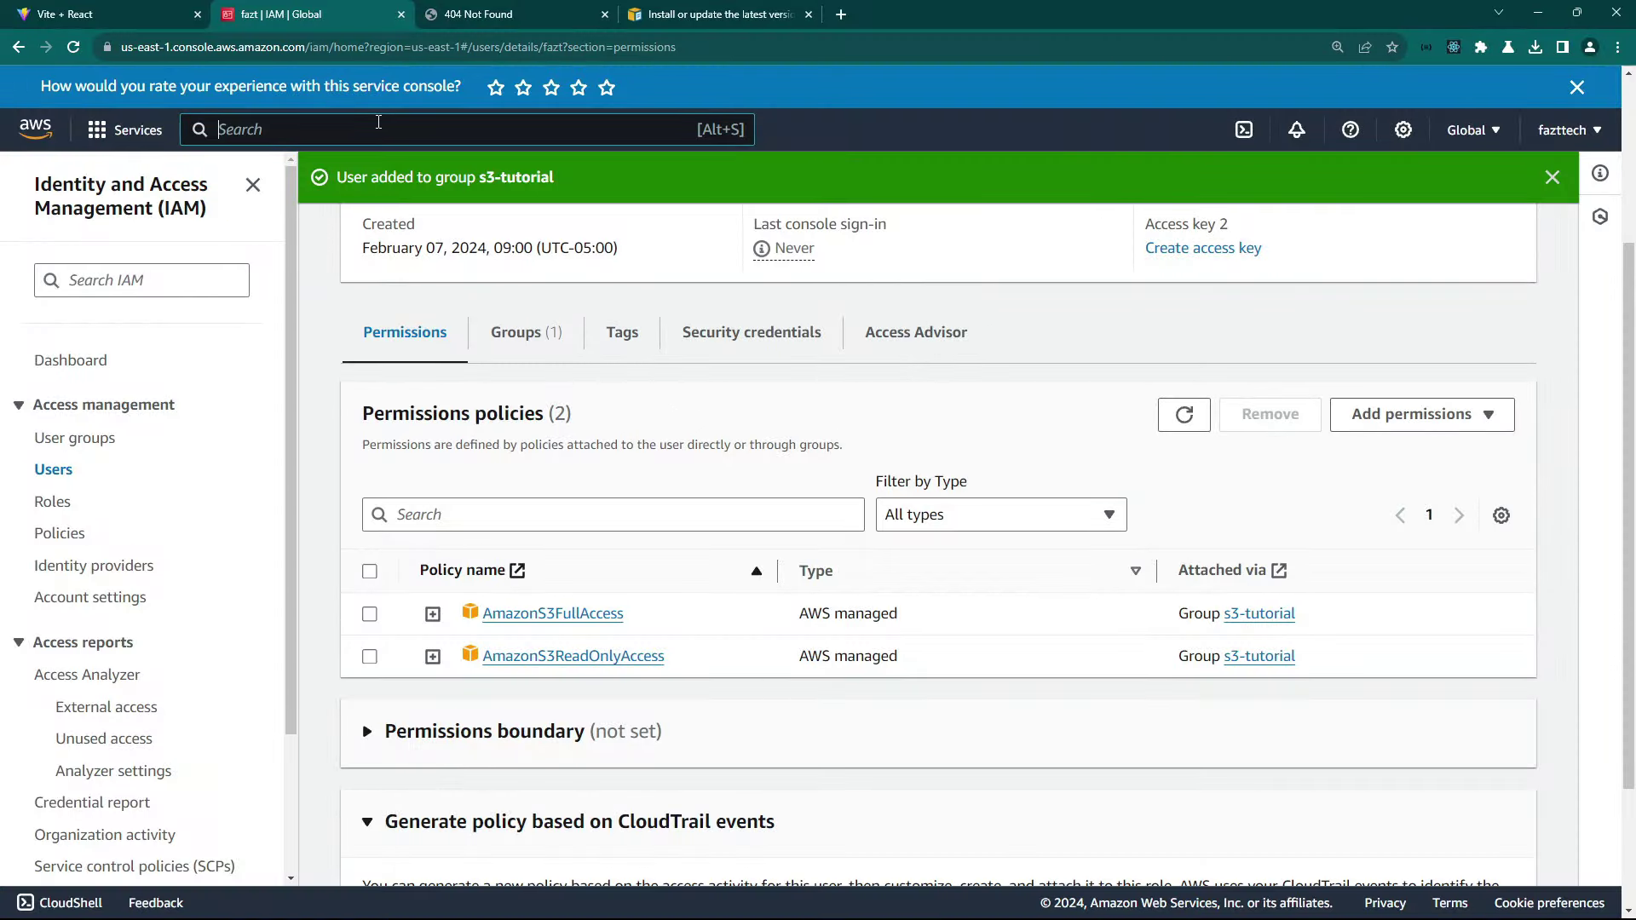
click(378, 128)
text(s3)
key(Return)
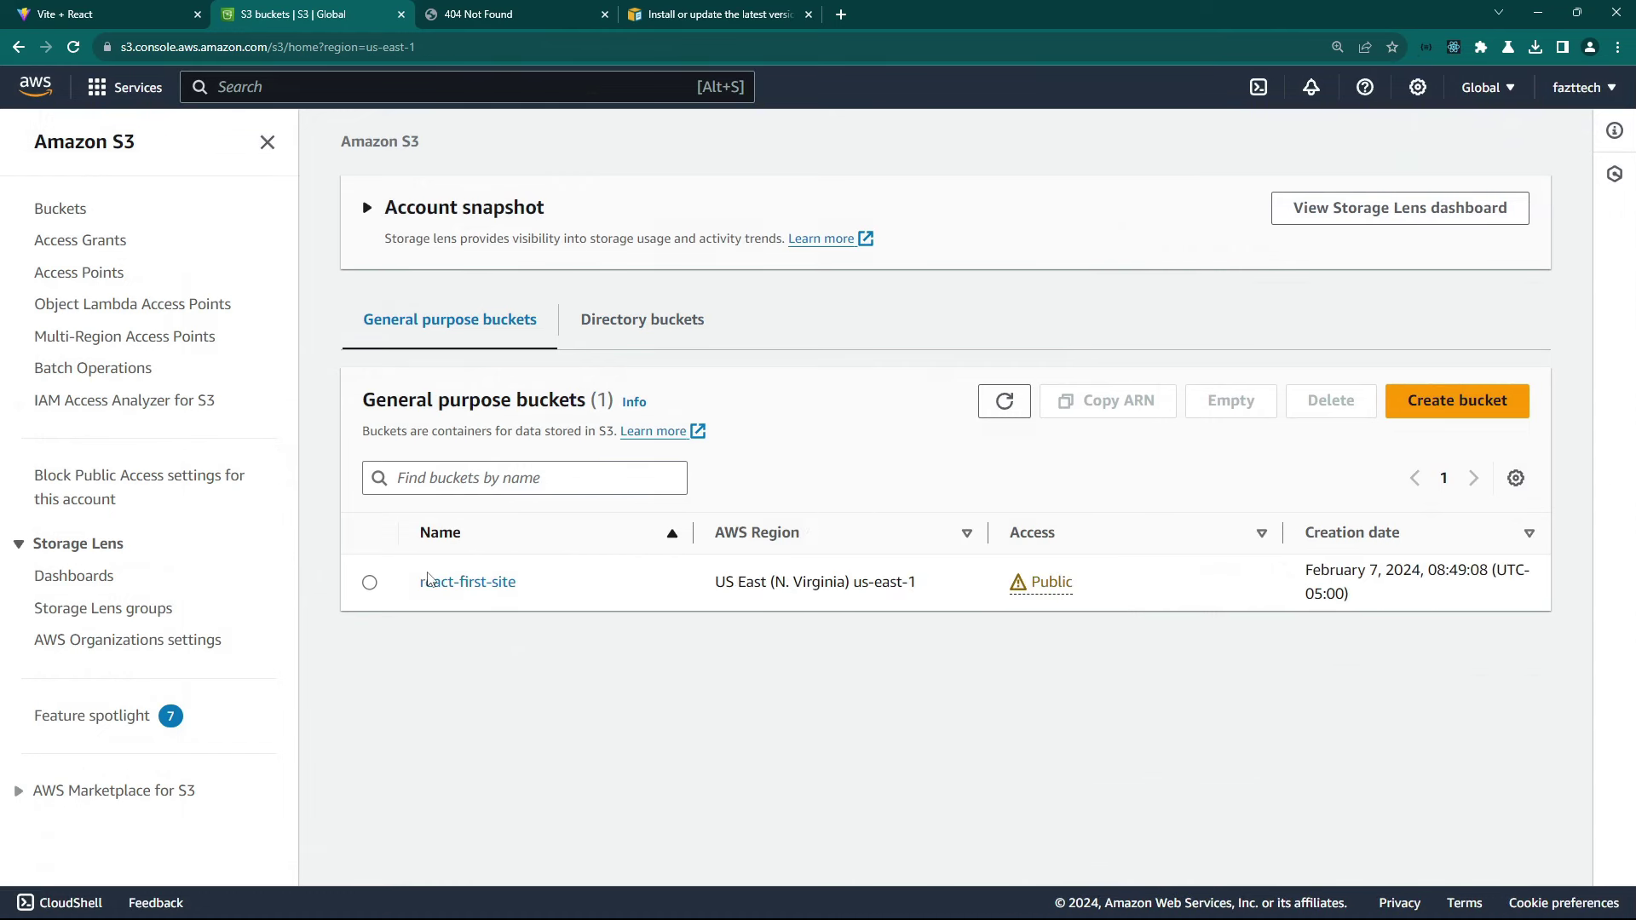
click(464, 579)
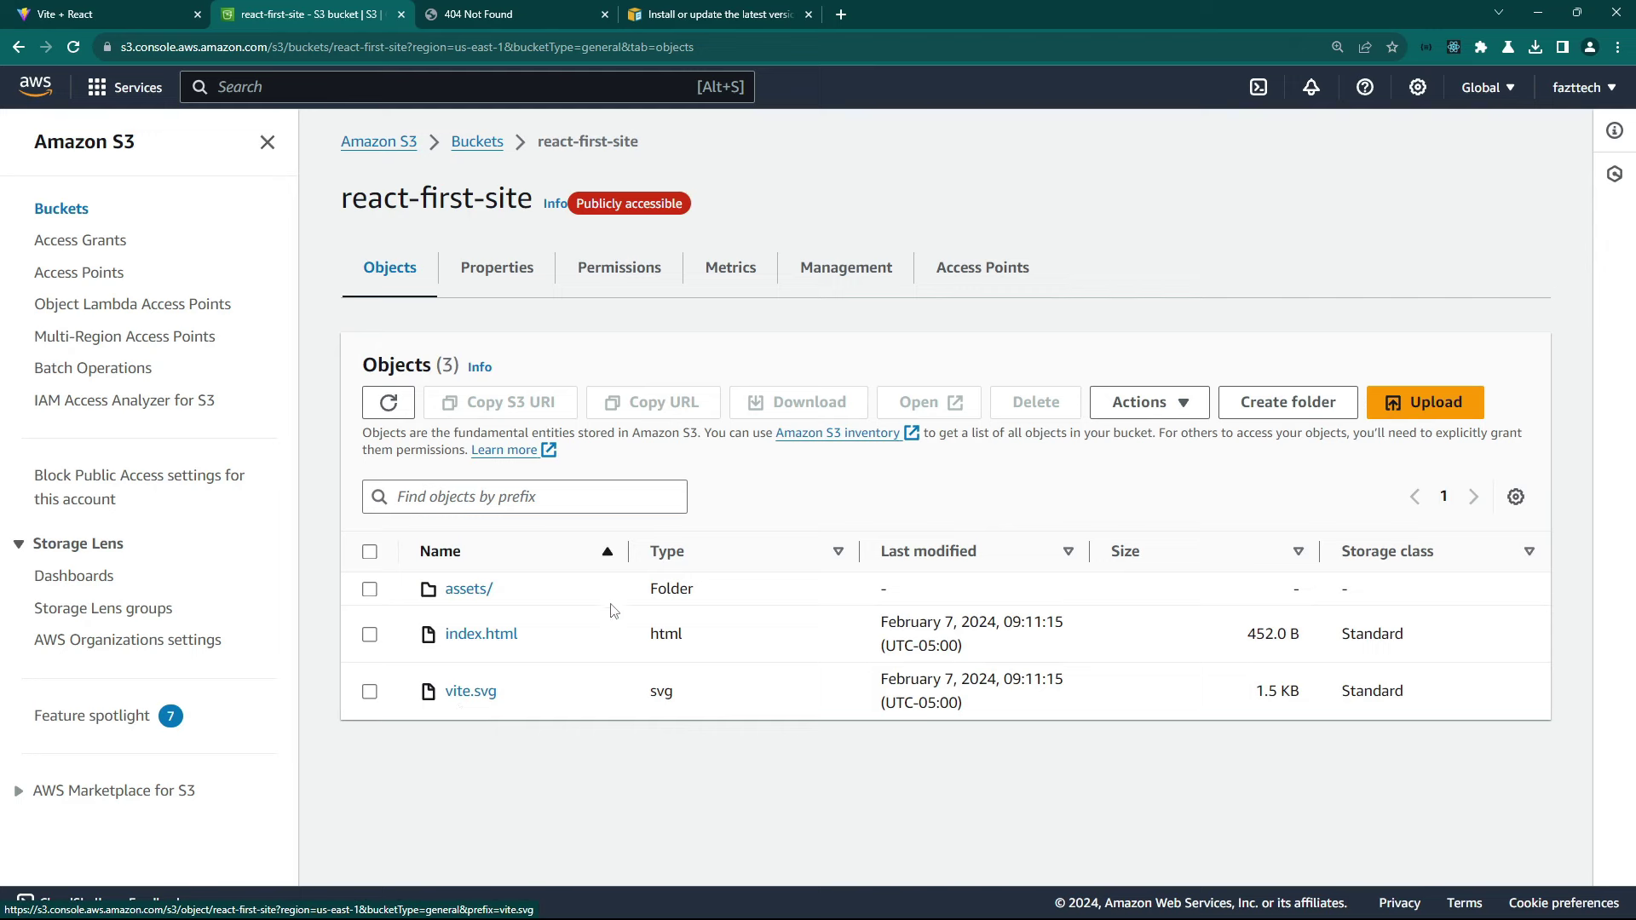
Open the bucket website endpoint listed under Static website hosting in the bucket's properties.
click(537, 277)
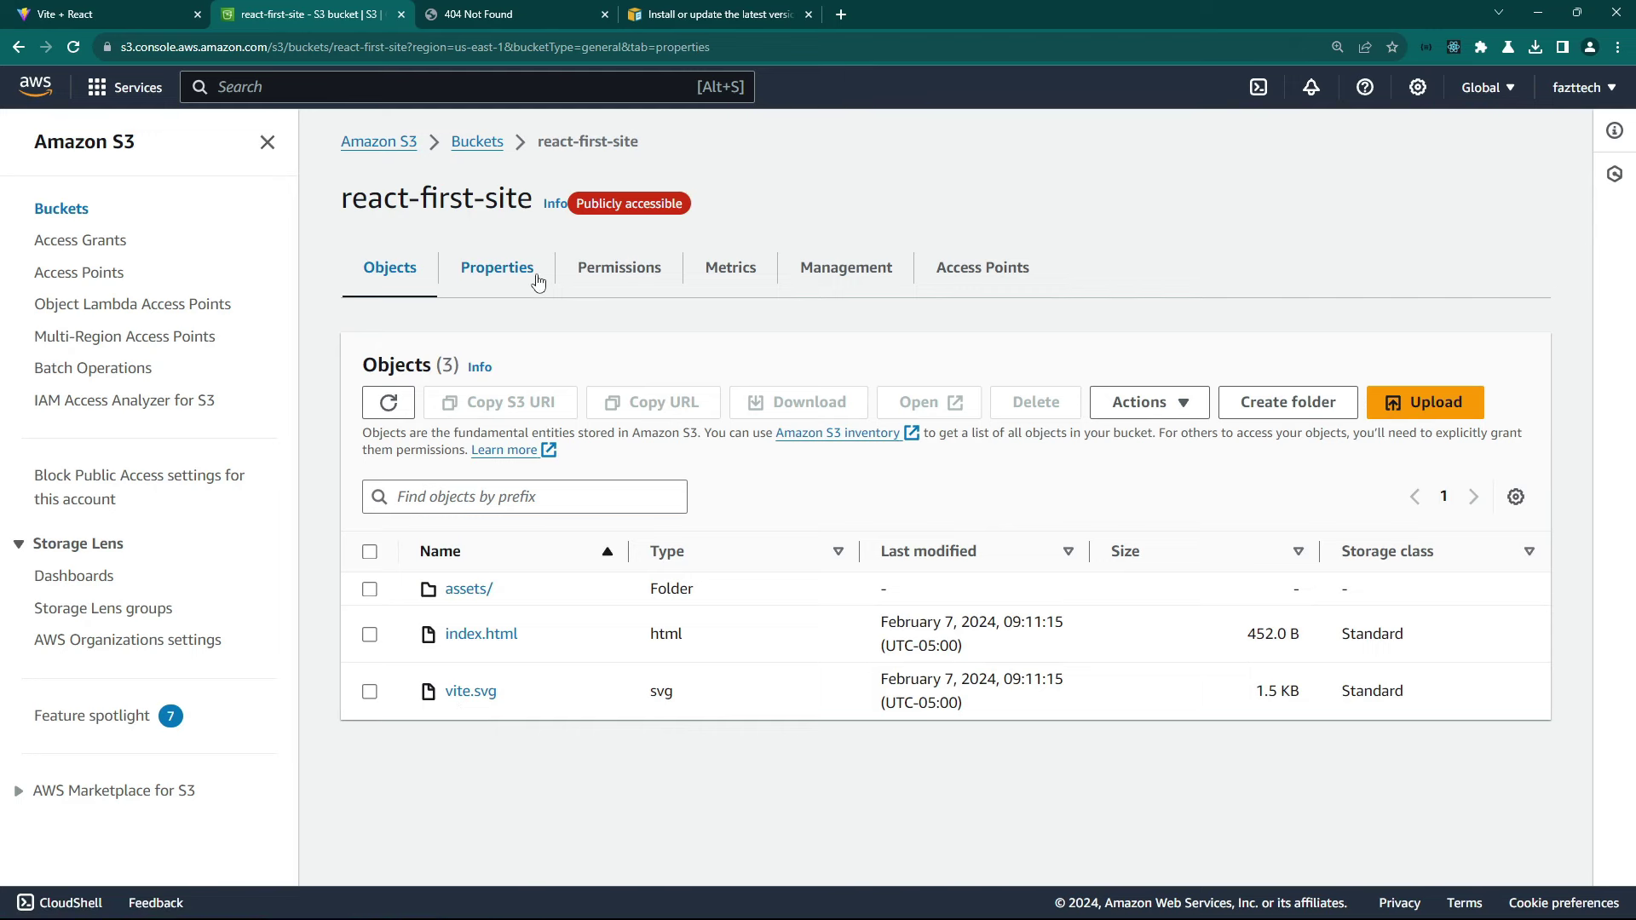
scroll(588, 555, down, 10)
scroll(588, 555, down, 15)
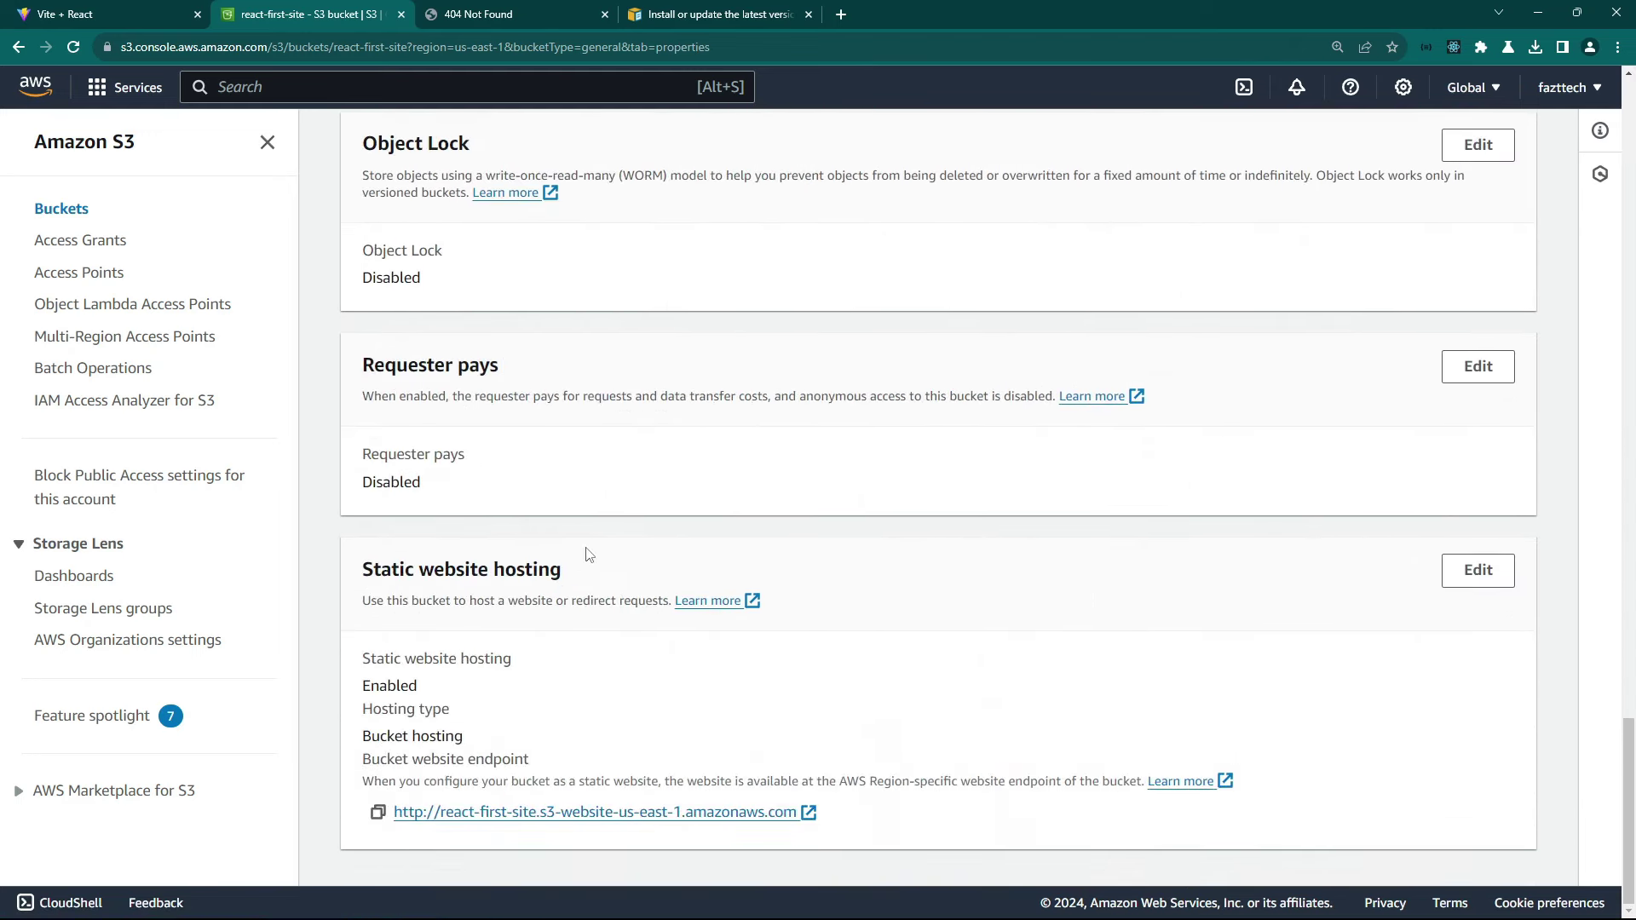
click(515, 819)
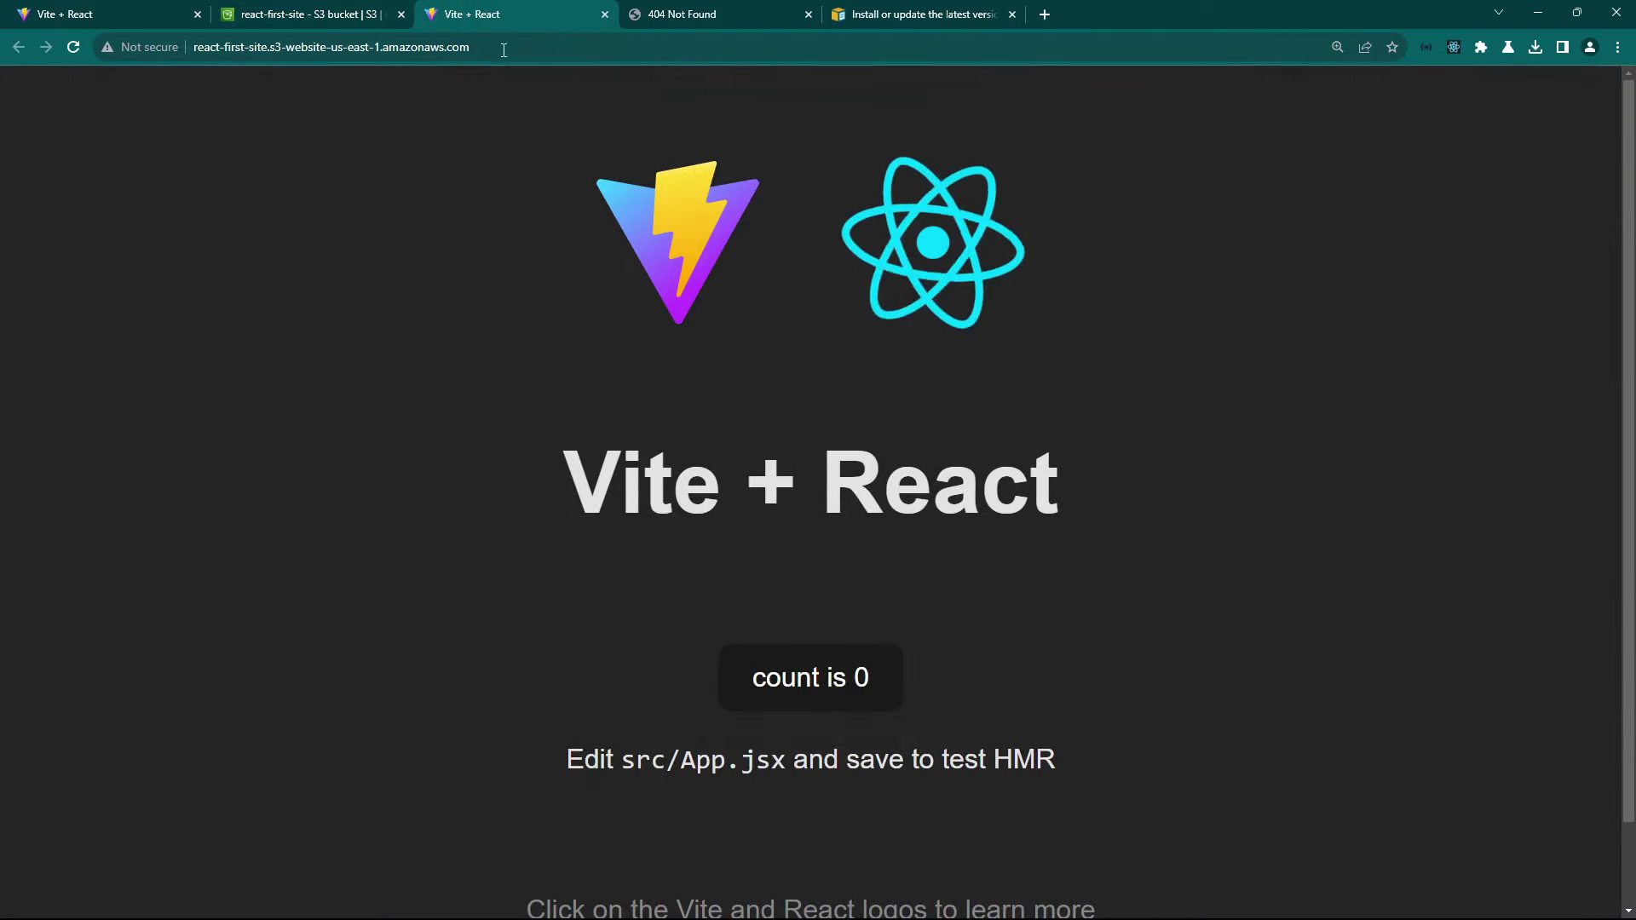
Test the deployed page by incrementing its counter several times, and check the Vite + React heading.
click(827, 596)
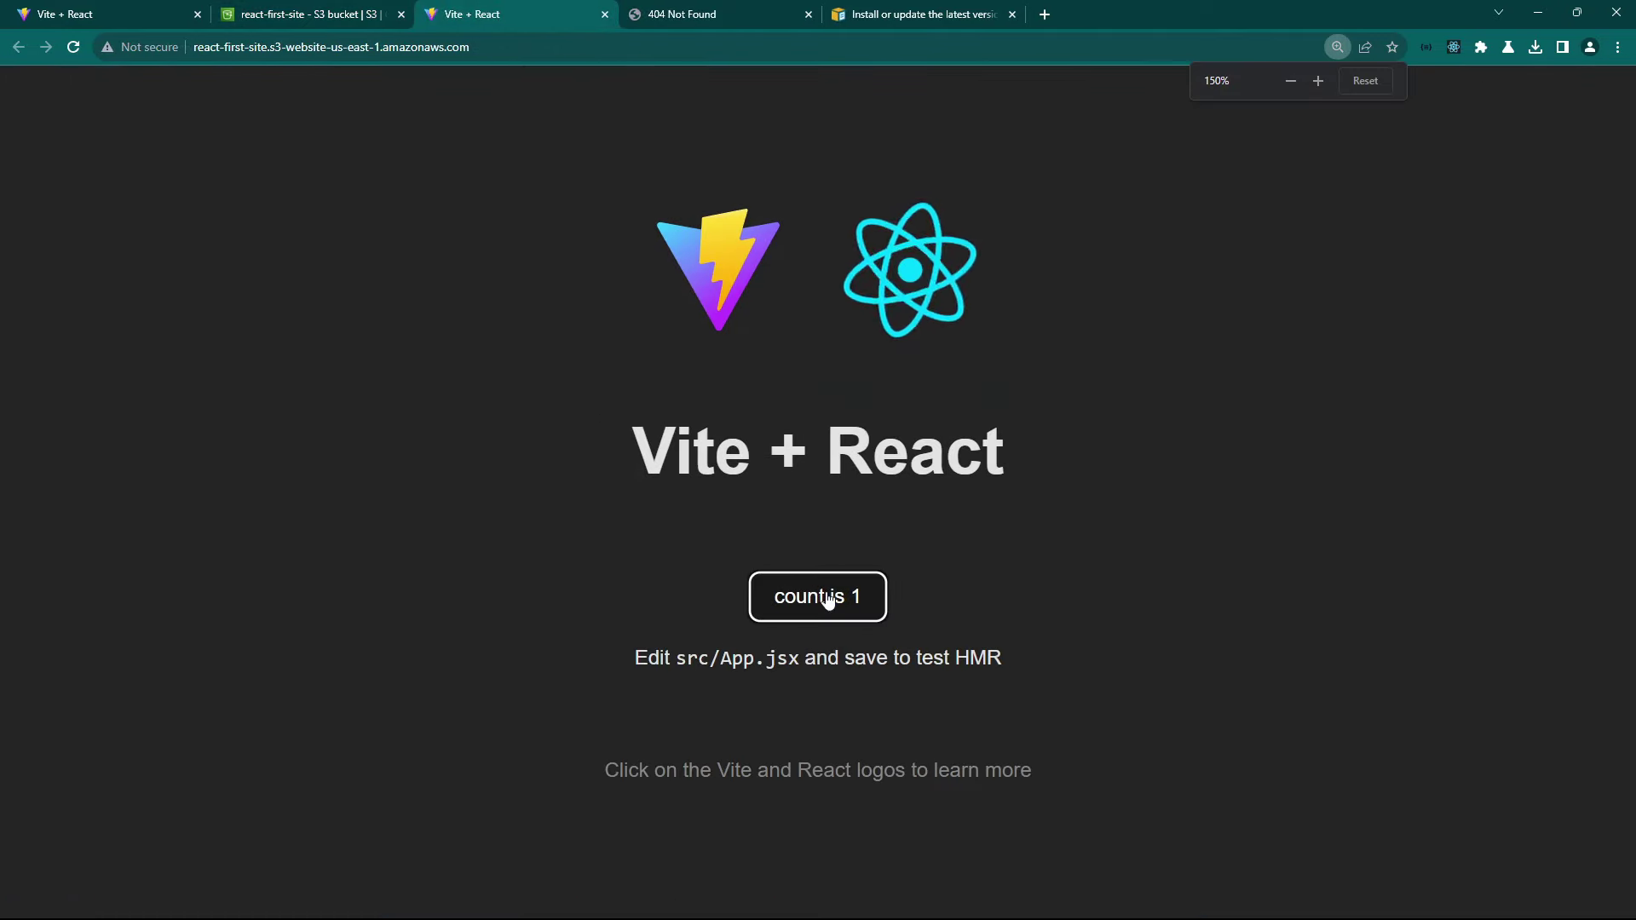
click(827, 597)
click(828, 600)
click(828, 600)
drag(633, 452, 1006, 451)
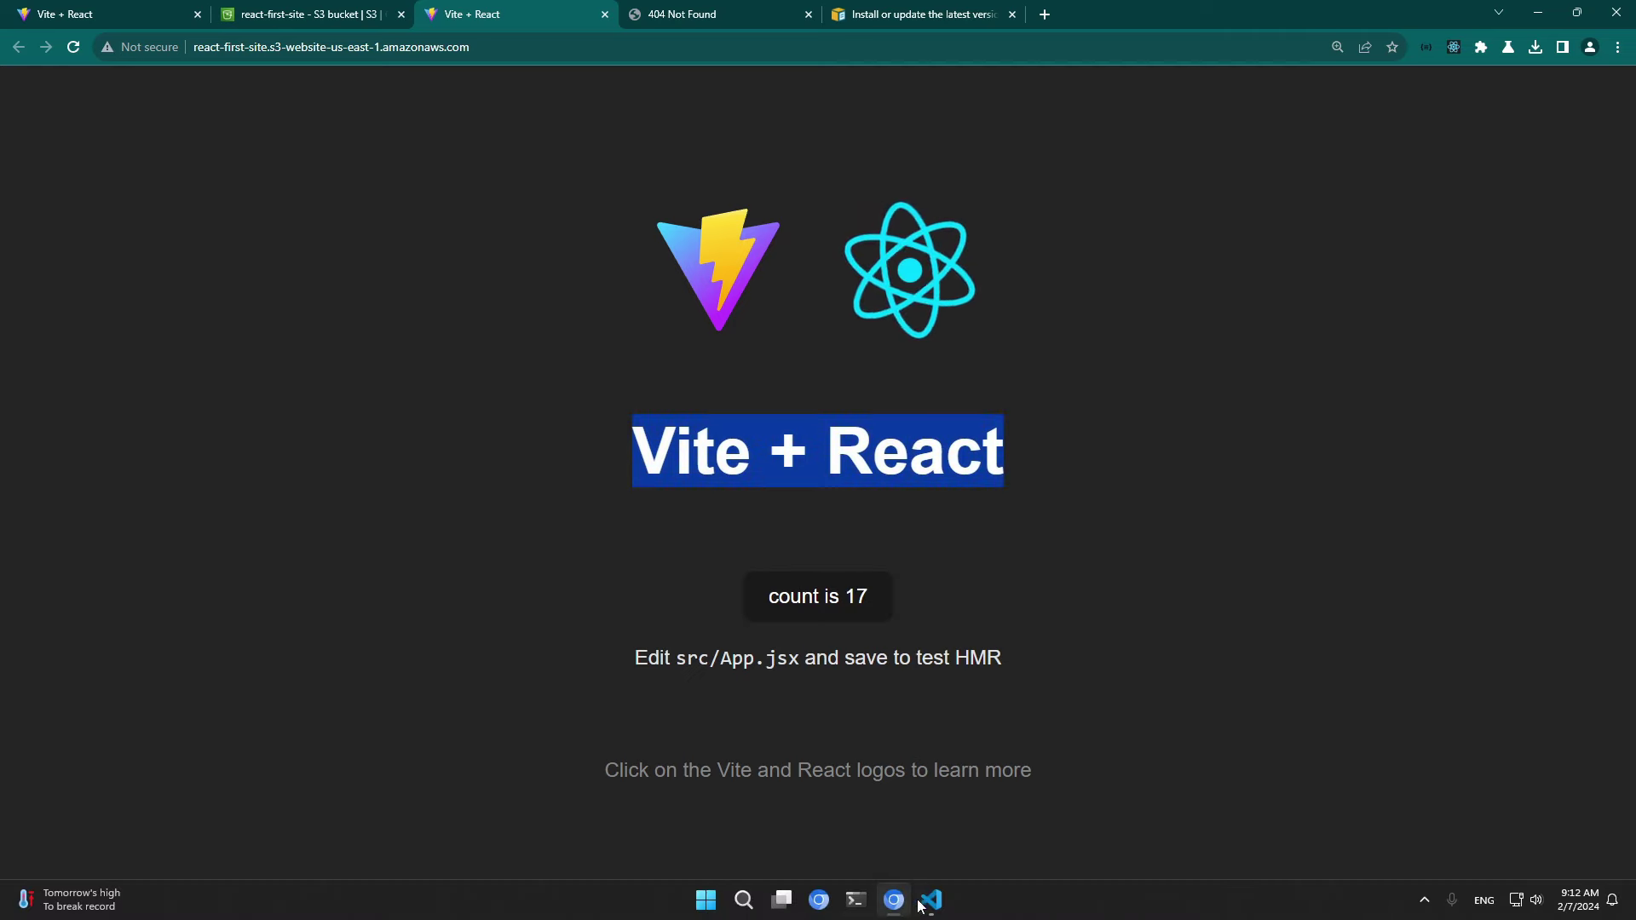
Switch to VS Code, open src/App.jsx, and hide the terminal to show the page markup.
click(893, 900)
click(328, 390)
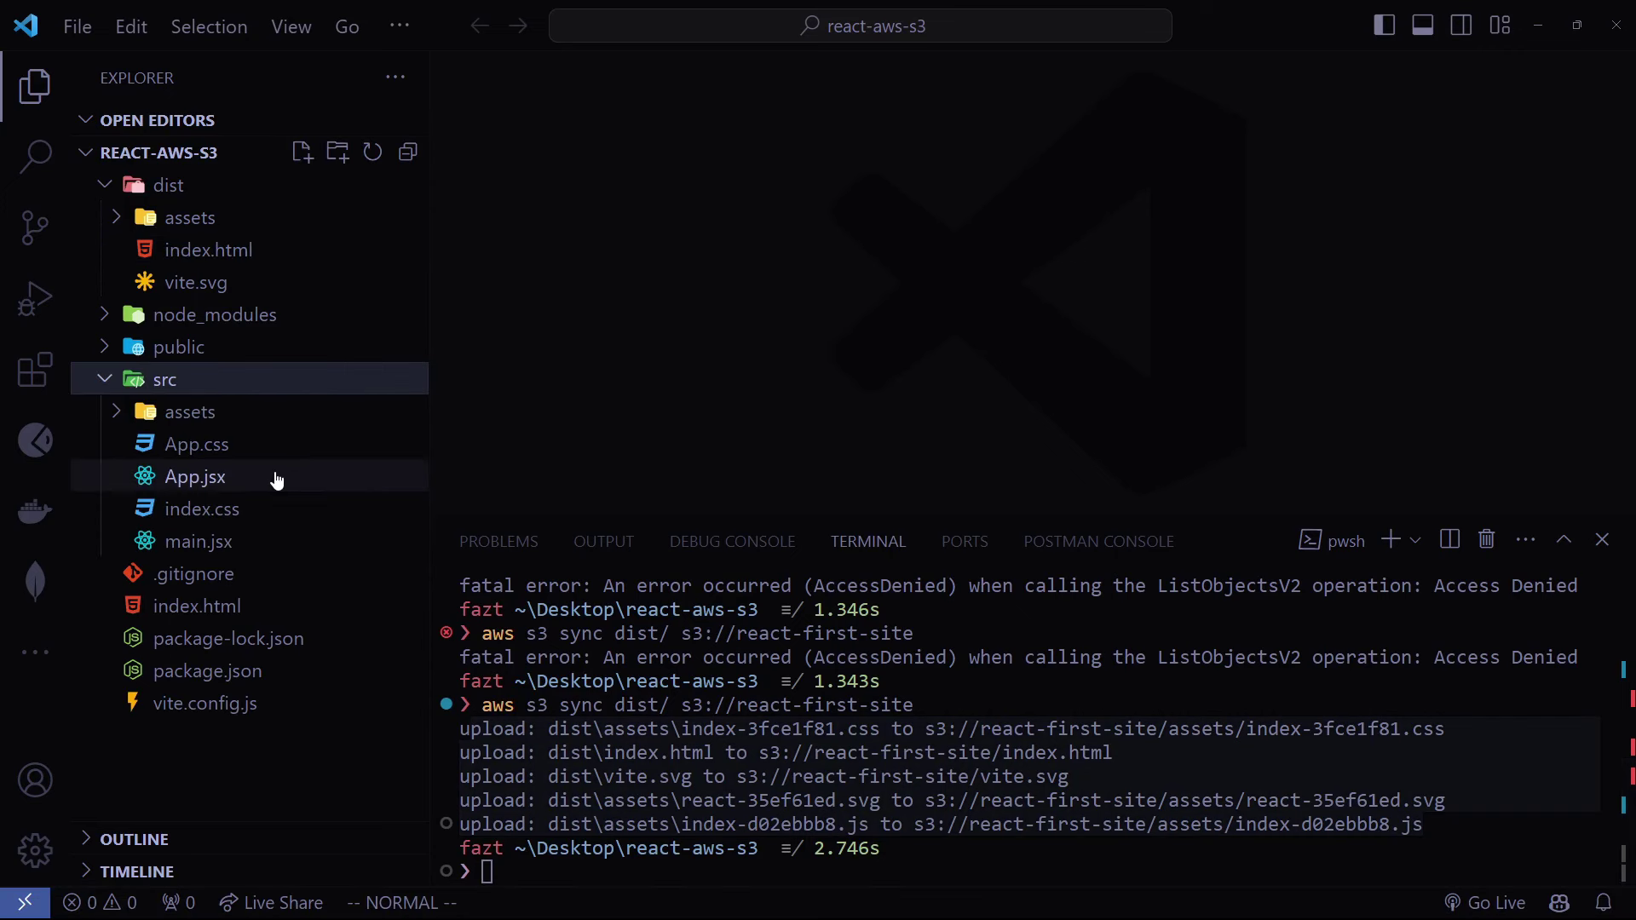
click(274, 475)
key(ctrl+j)
scroll(882, 611, down, 1)
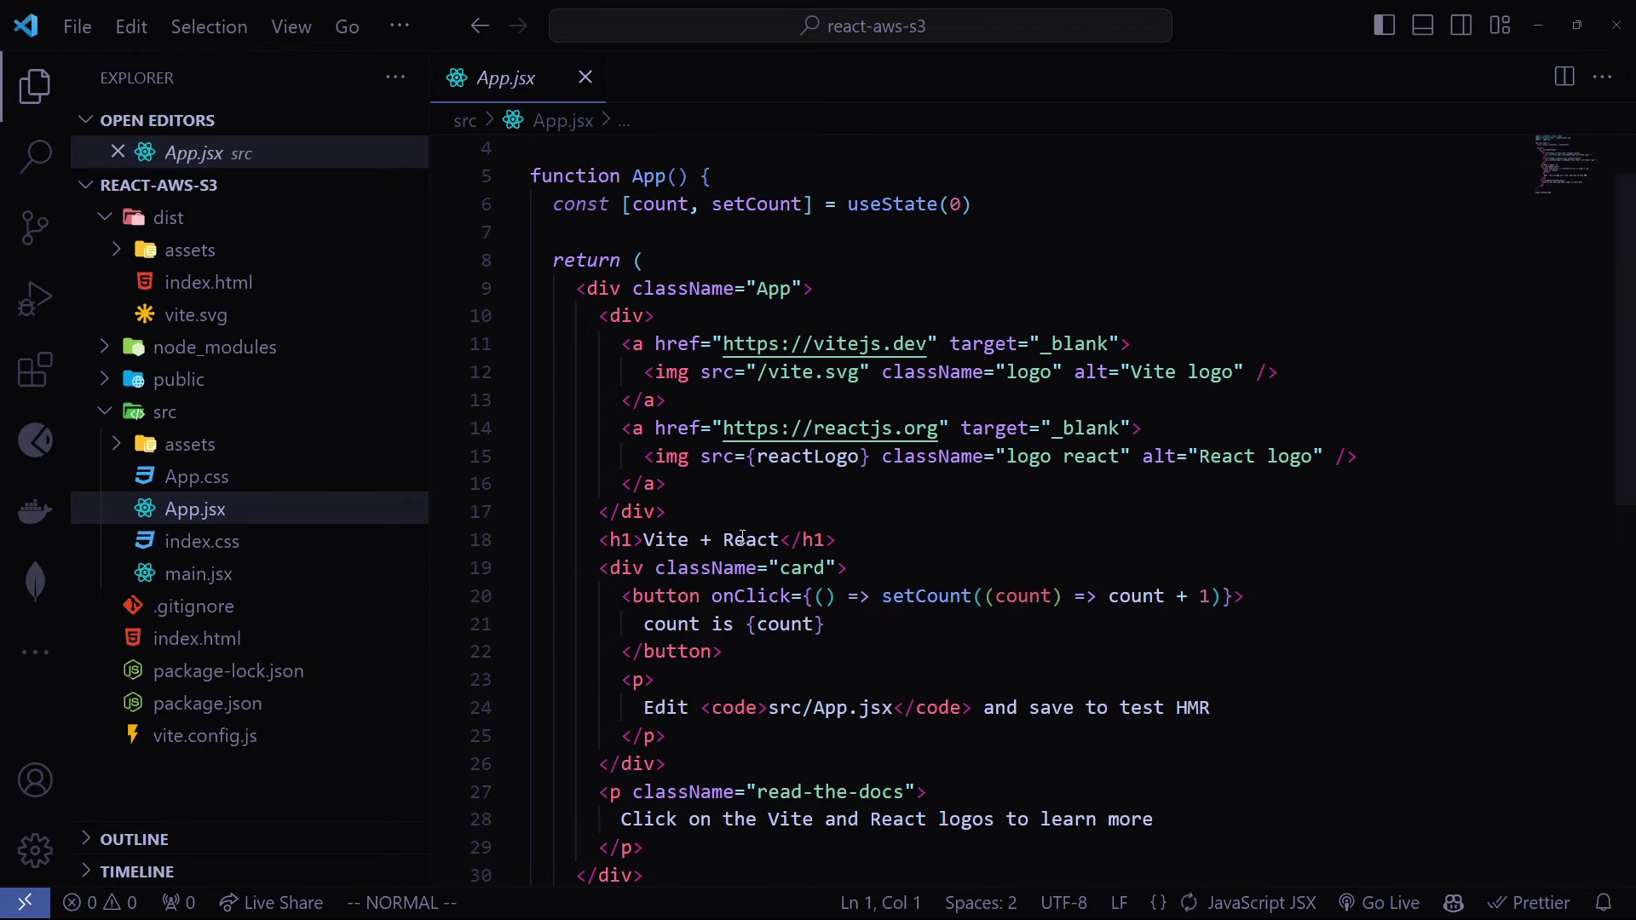
Replace the h1 heading line in App.jsx with the text "Fazt S3 tutorial" and save the file.
click(742, 537)
key(d)
key(d)
key(shift+o)
text(<h1>)
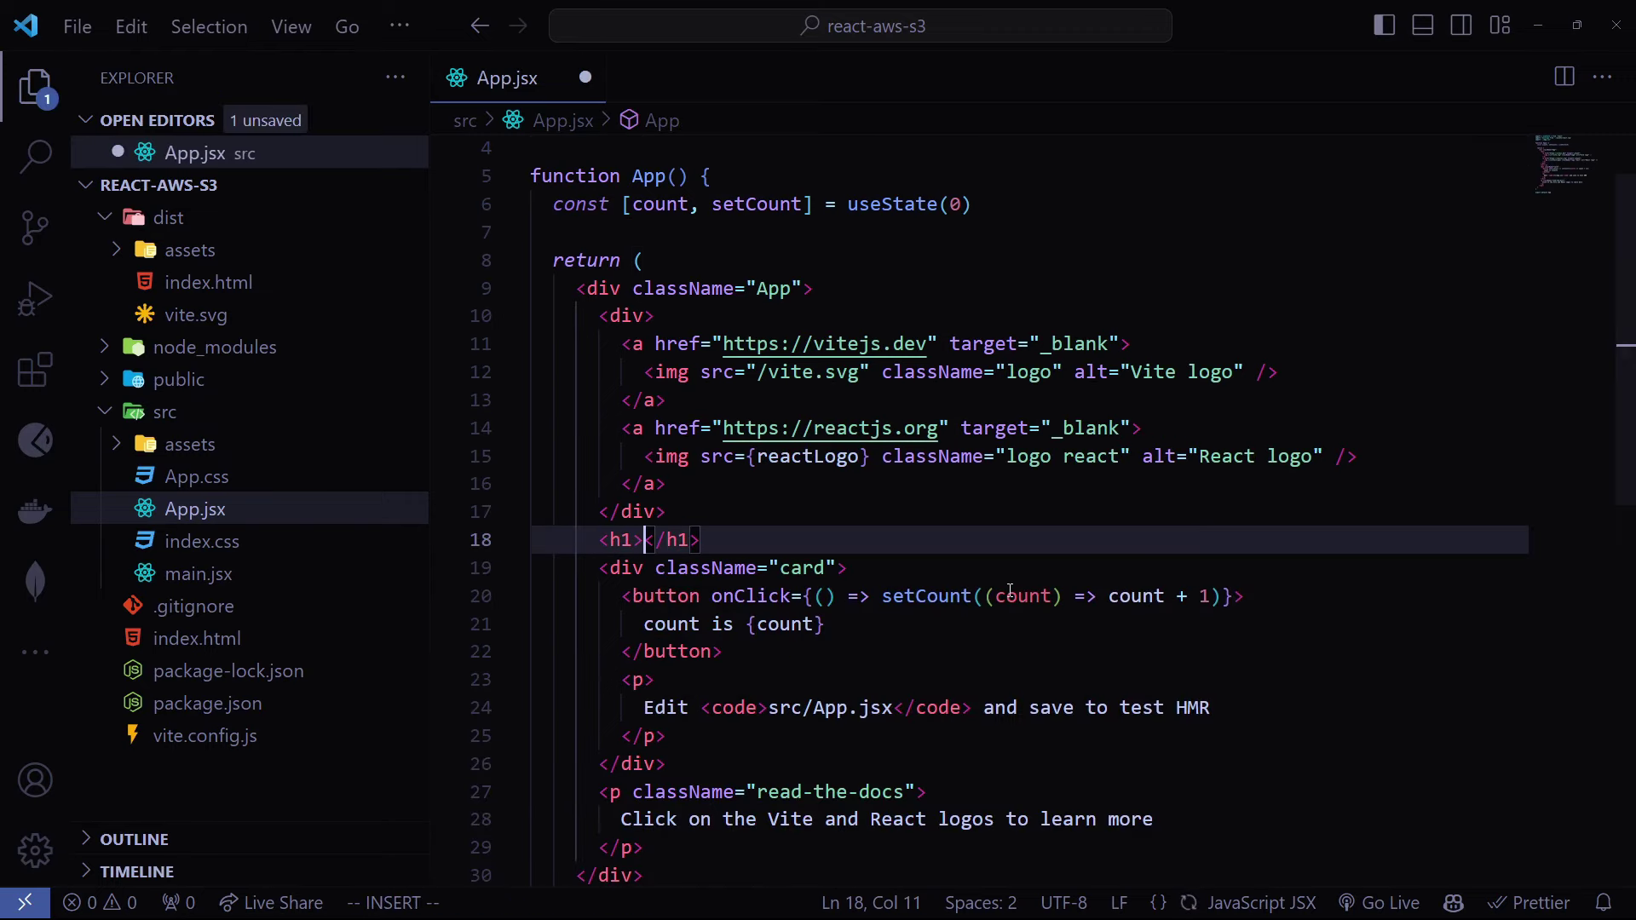
text(Fazt S3 tutorial)
key(ctrl+s)
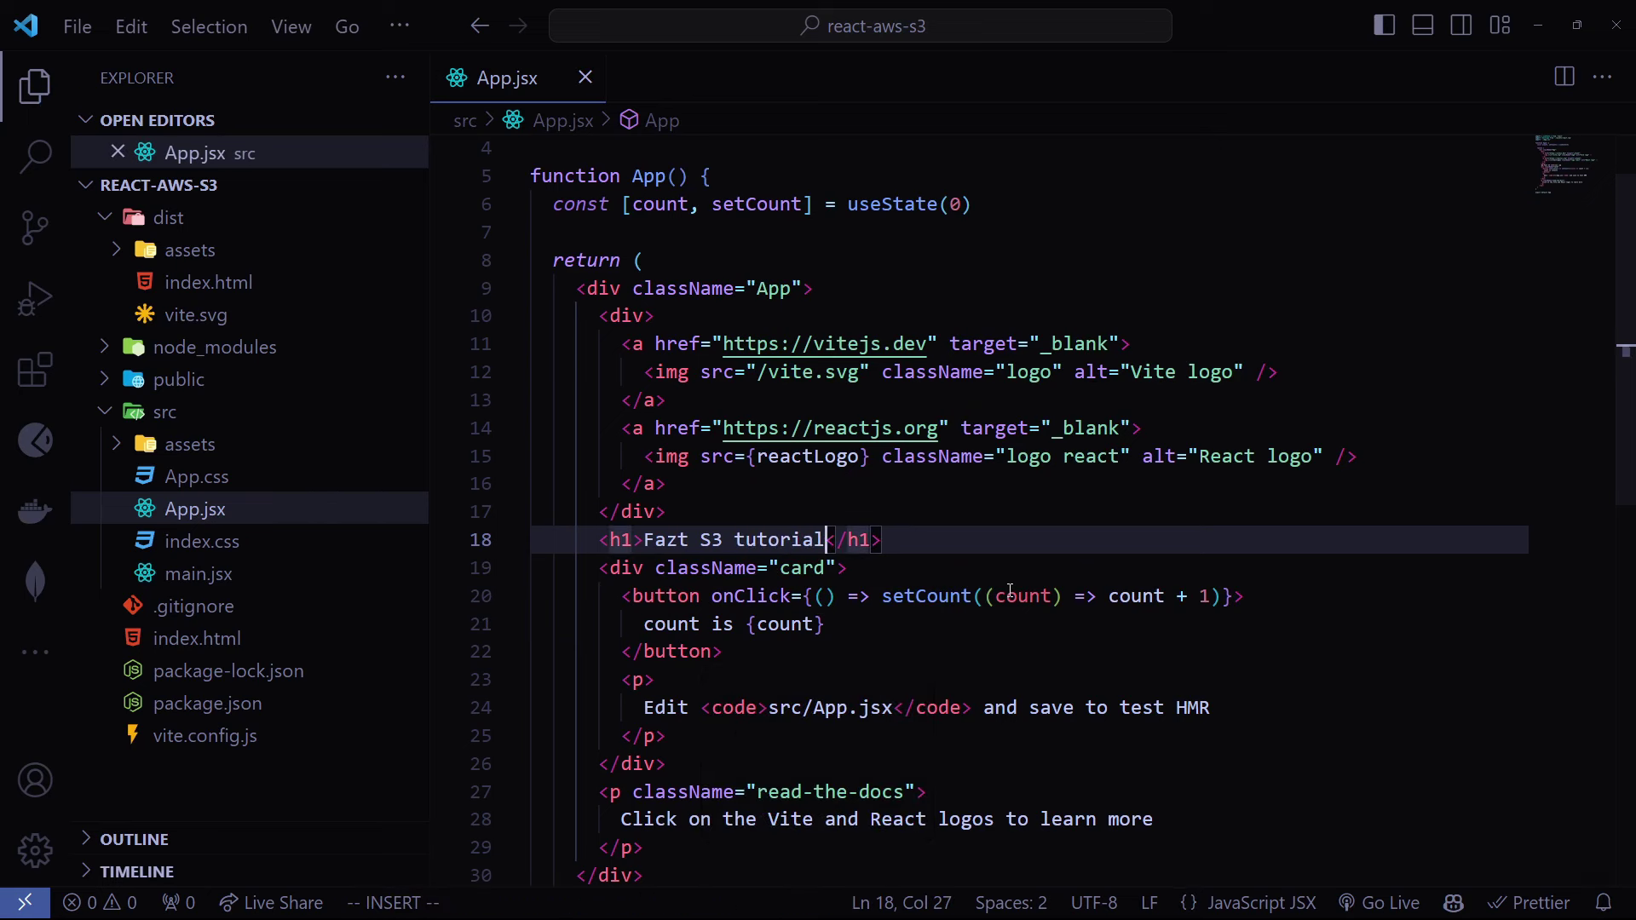
Rebuild the project with npm run build and upload it with aws s3 sync dist/ s3://react-first-site in the cleared terminal.
key(ctrl+grave)
key(ctrl+l)
text(npm run build)
key(Return)
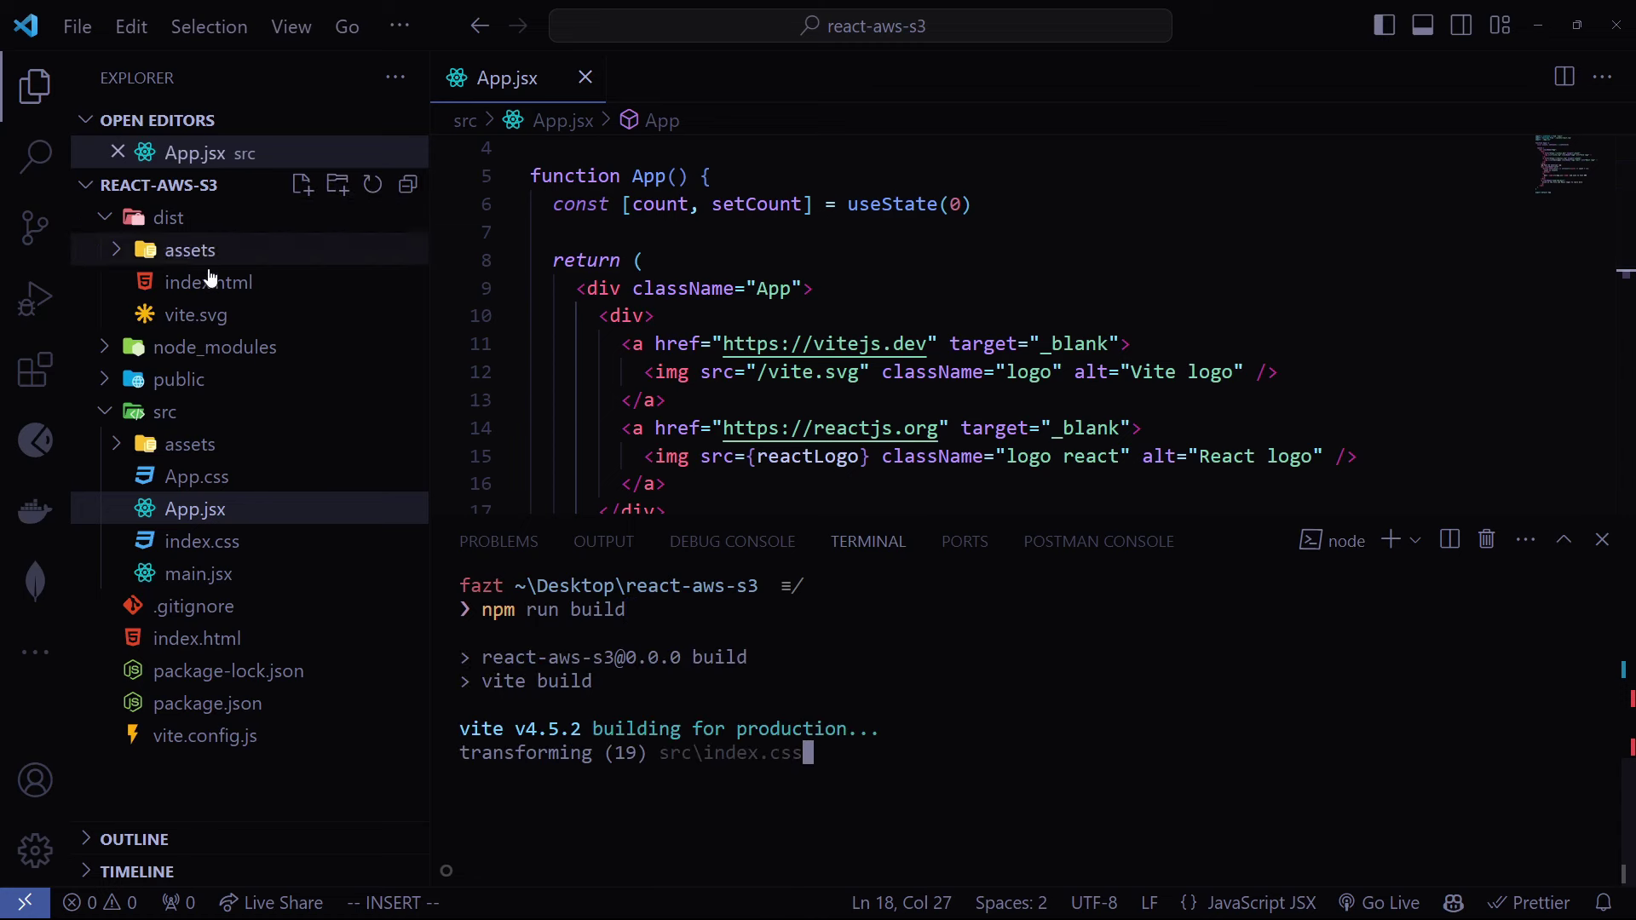
text(aws s3 sync dist/ s3://react-first-site)
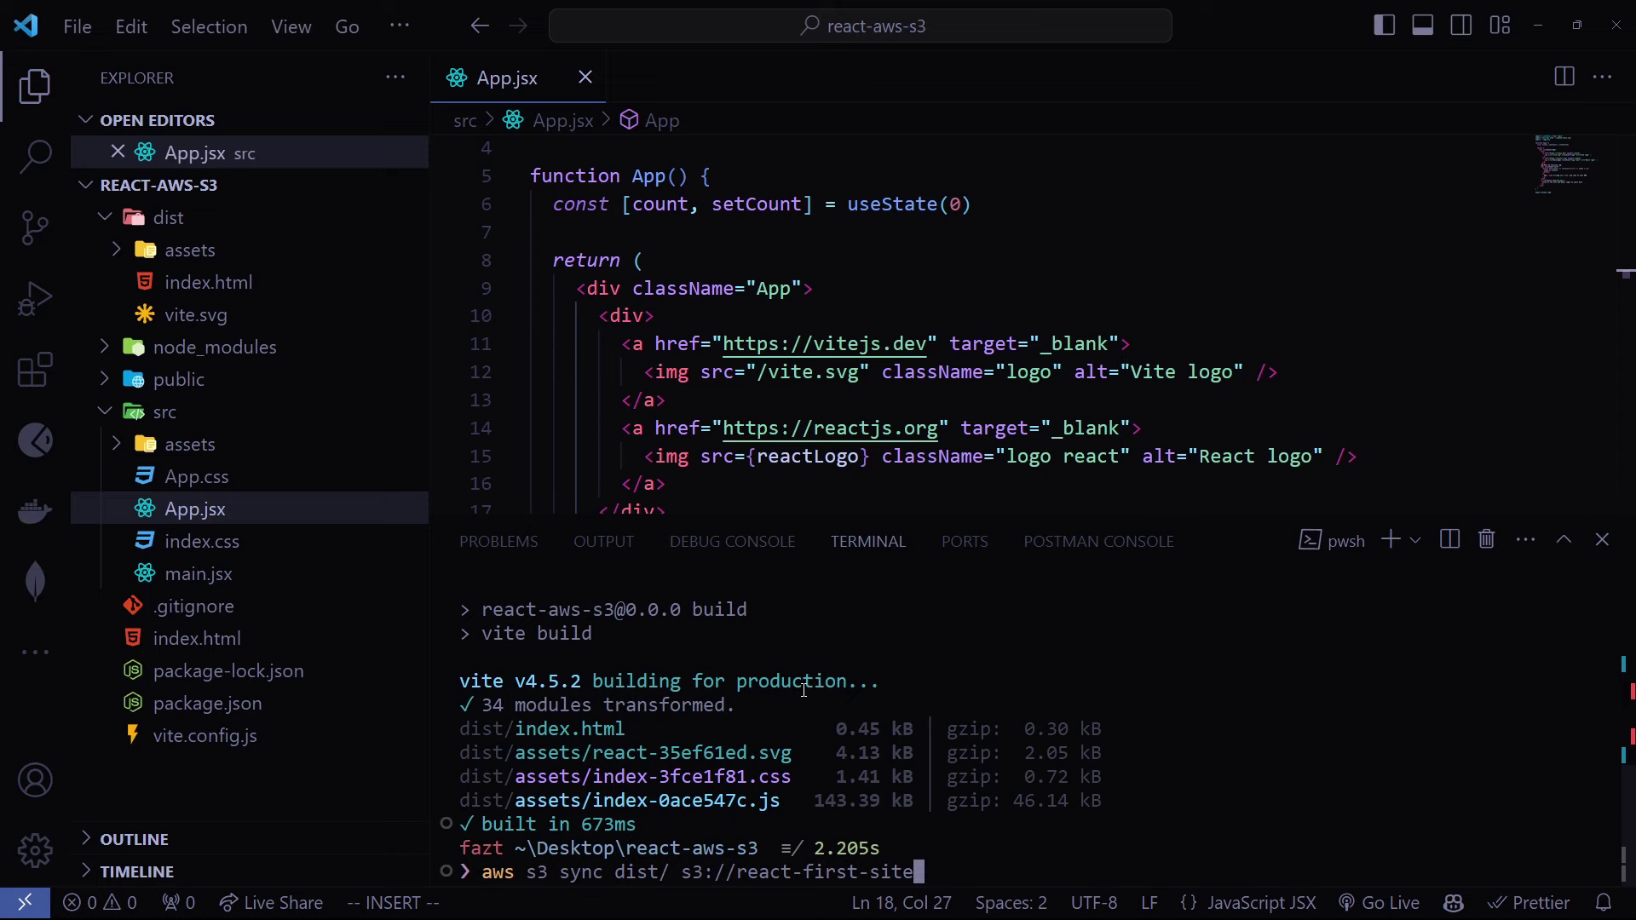
key(Return)
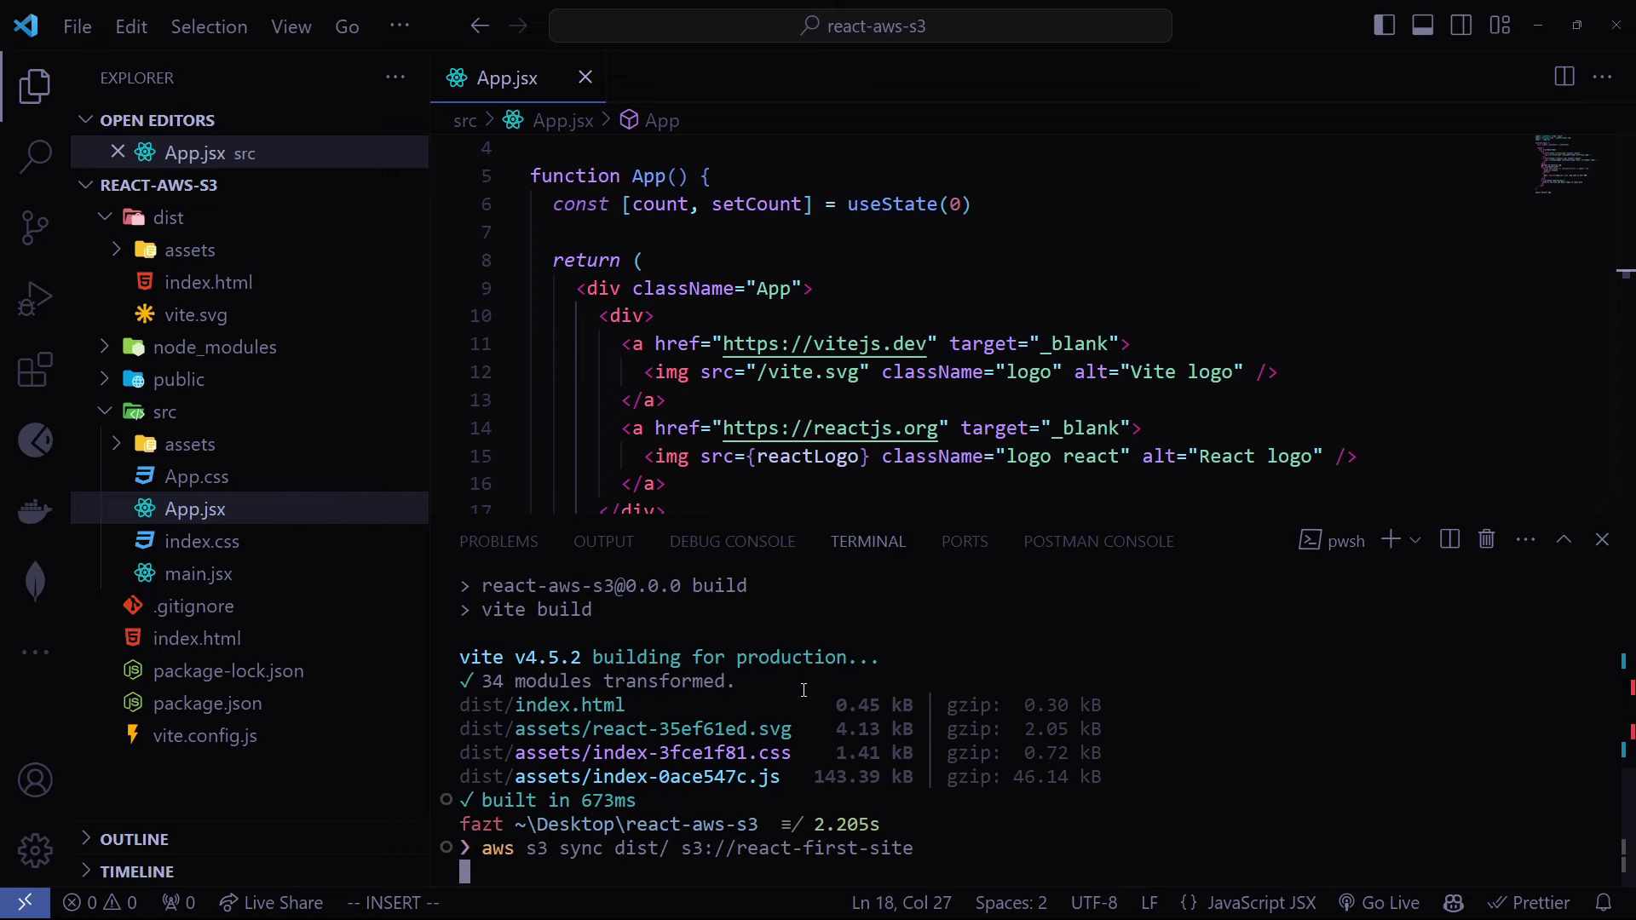
Switch to the browser, reload the deployed site, and check its heading and counter button.
click(887, 897)
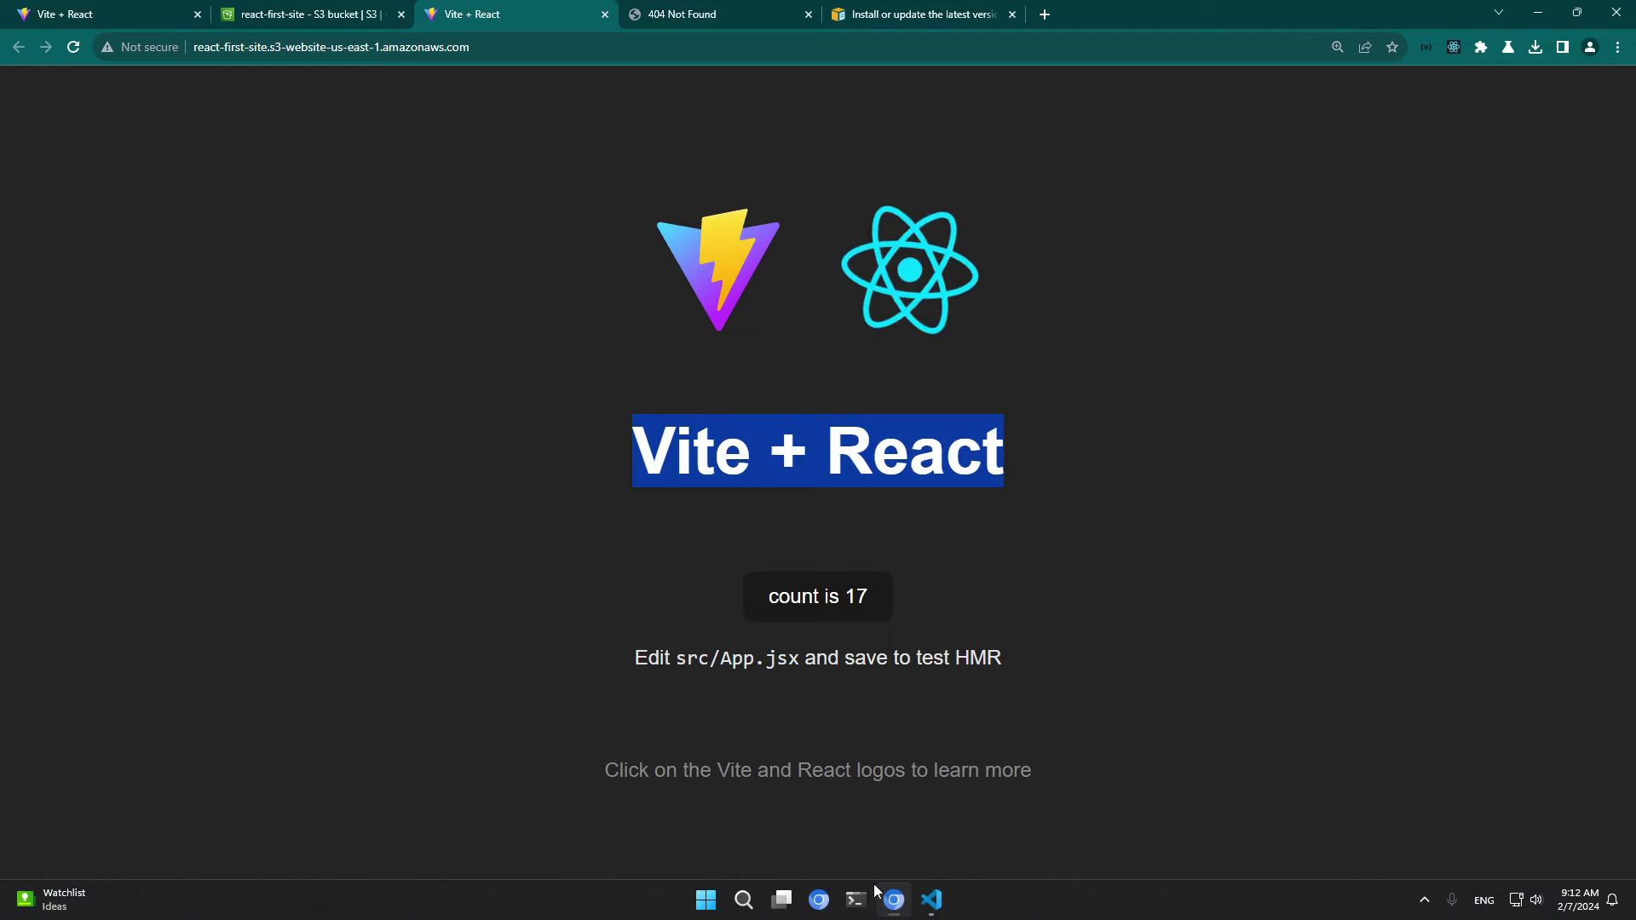
key(F5)
drag(580, 446, 1167, 493)
double_click(828, 600)
triple_click(828, 600)
double_click(829, 600)
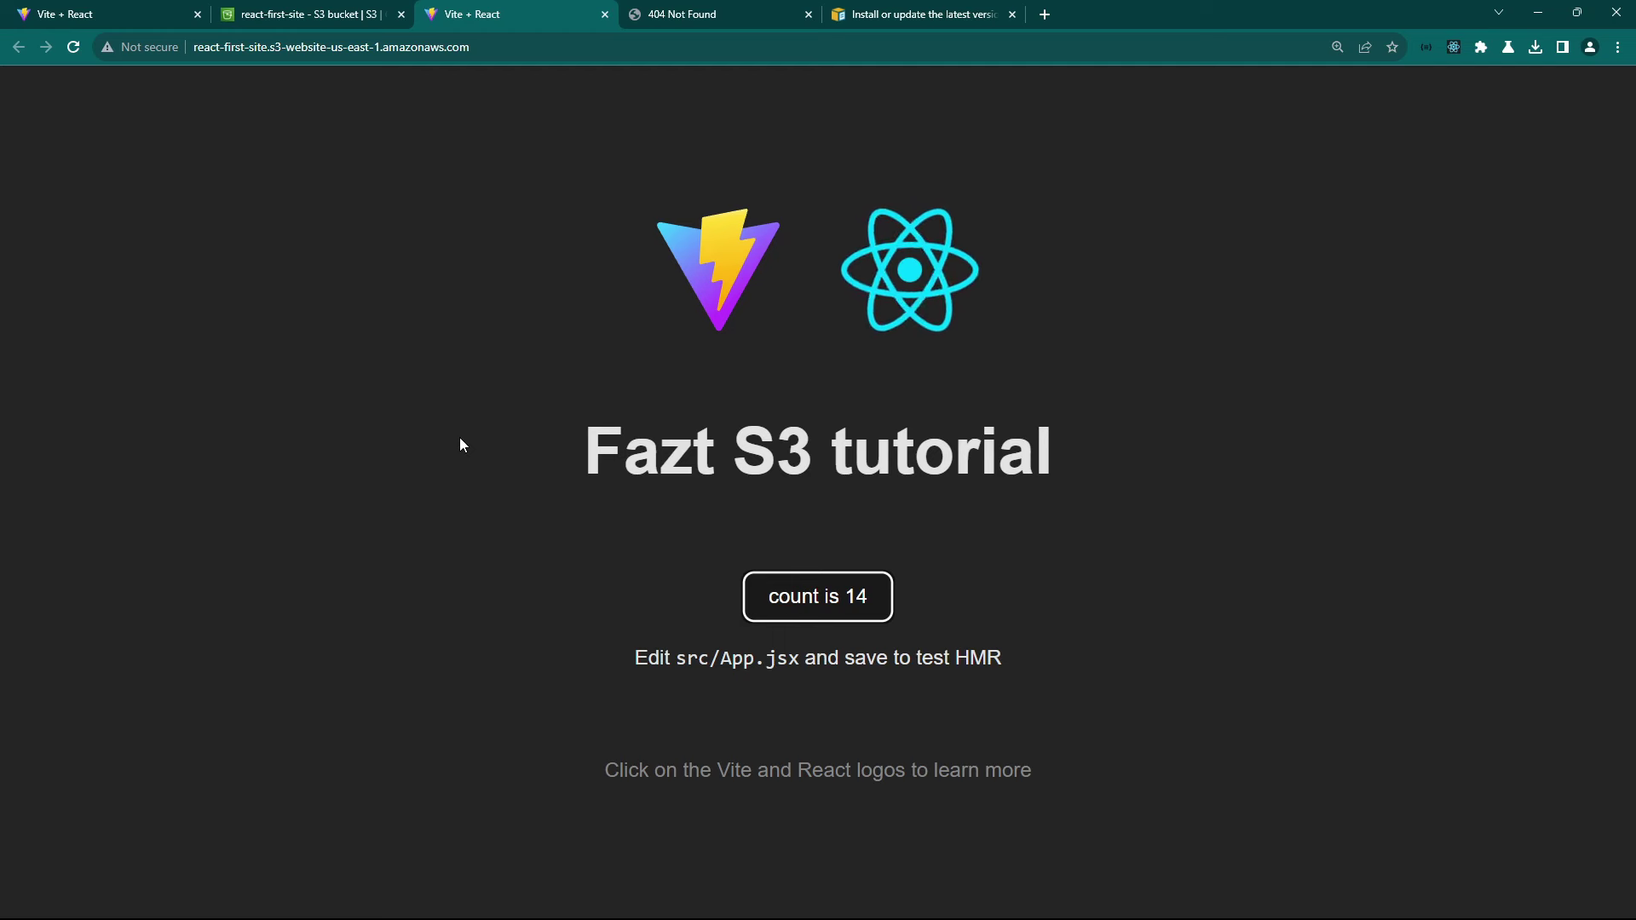
key(XF86AudioRaiseVolume)
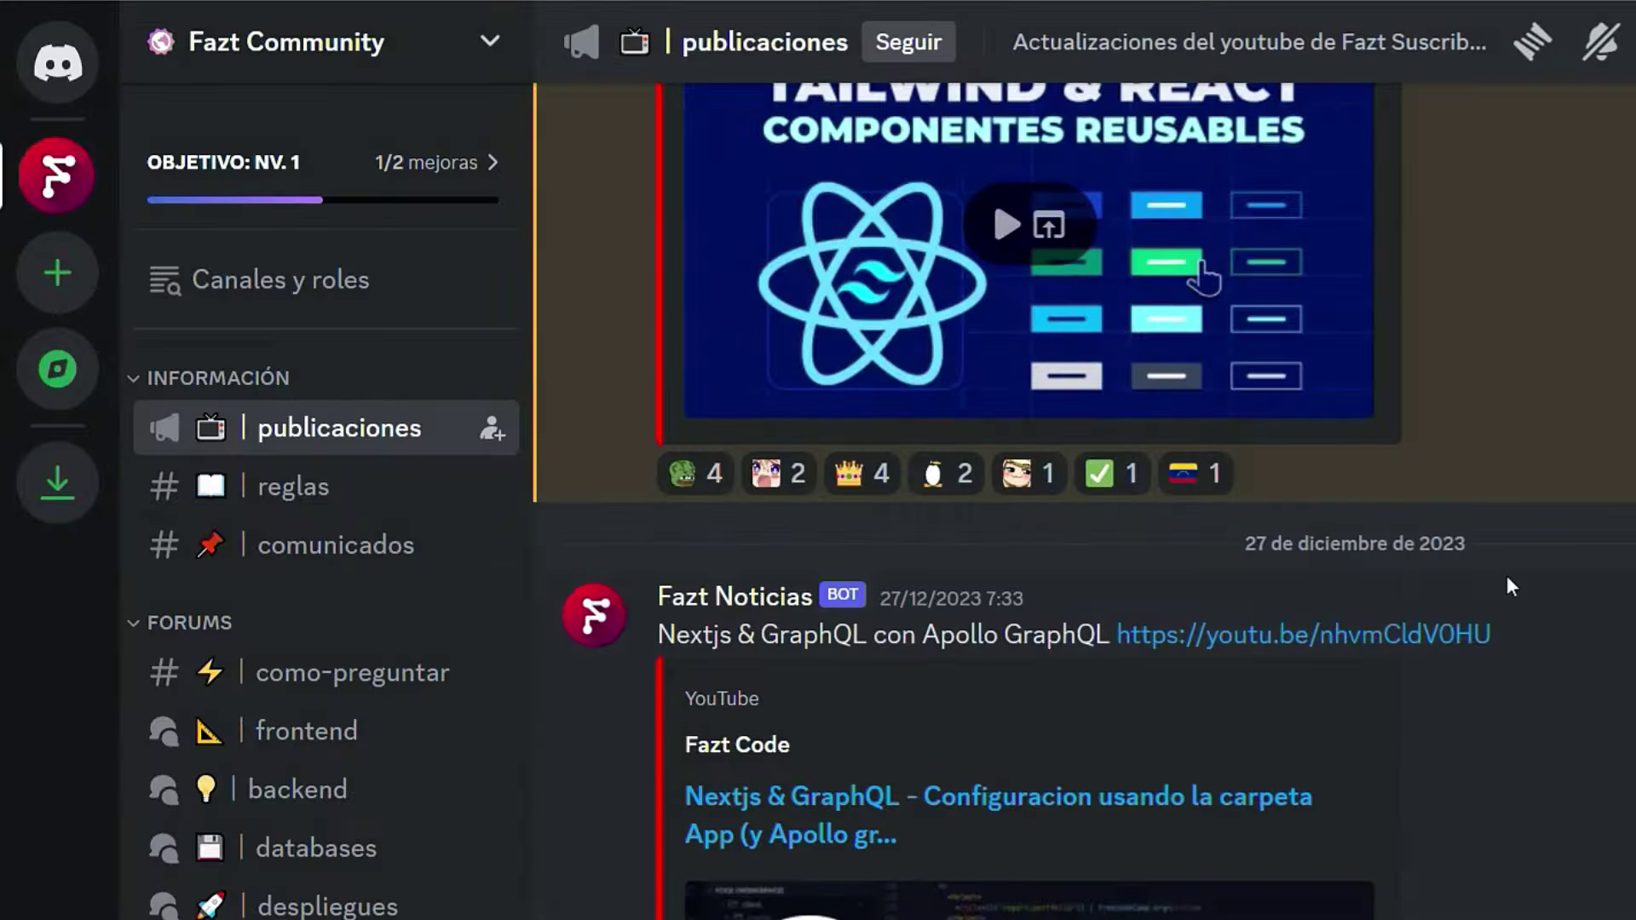
scroll(1505, 577, down, 15)
scroll(1491, 546, down, 20)
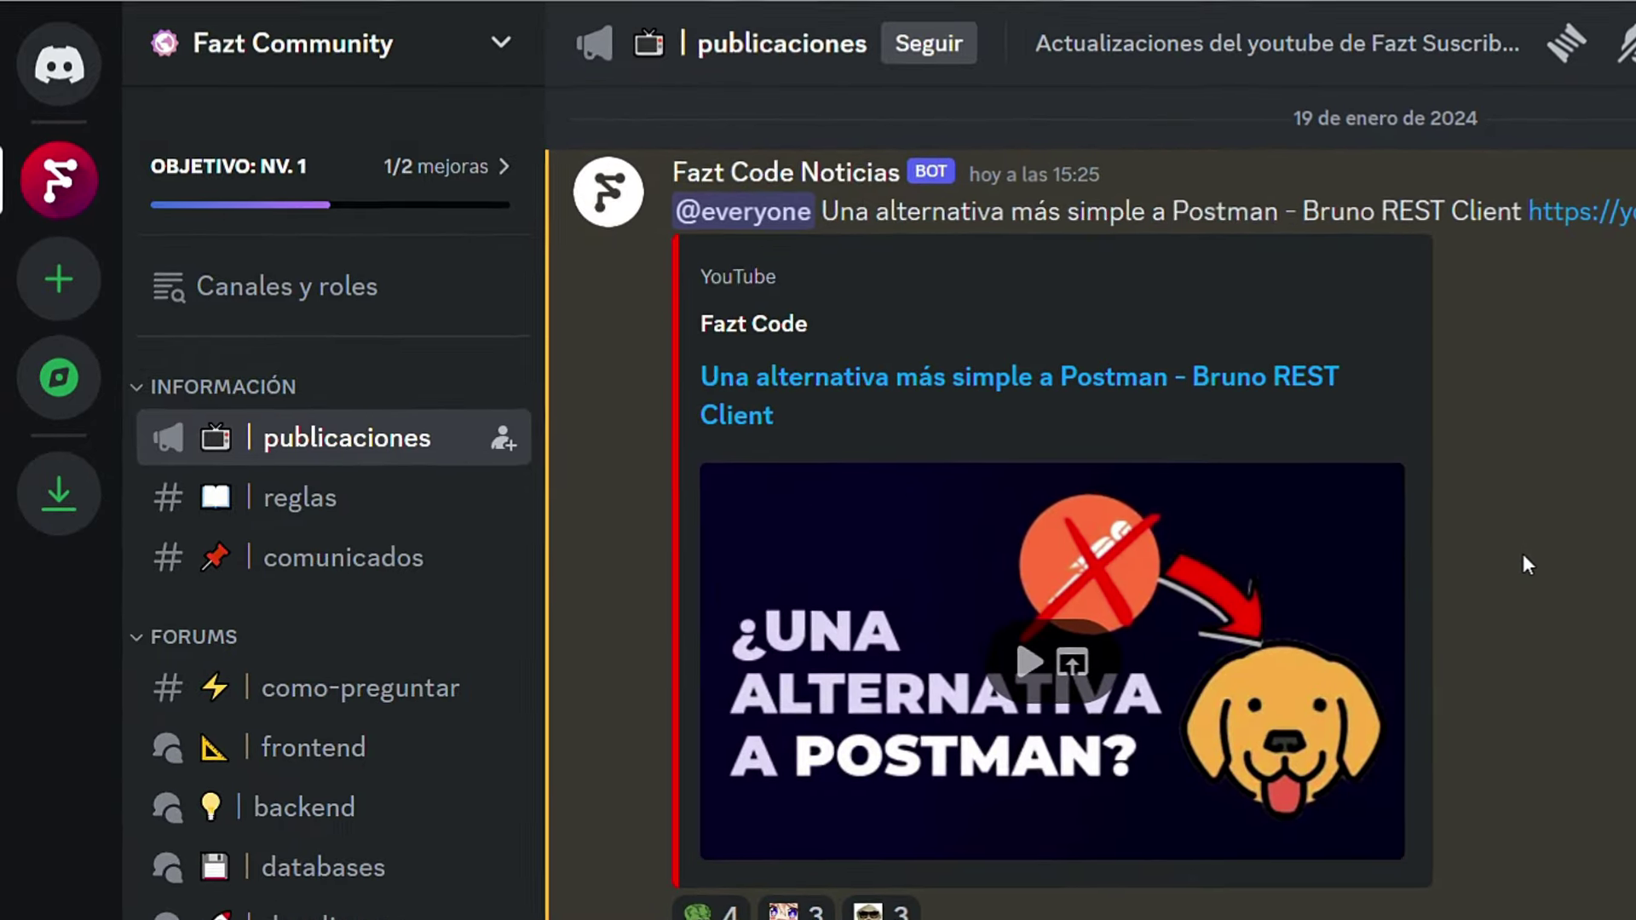
scroll(1500, 556, up, 15)
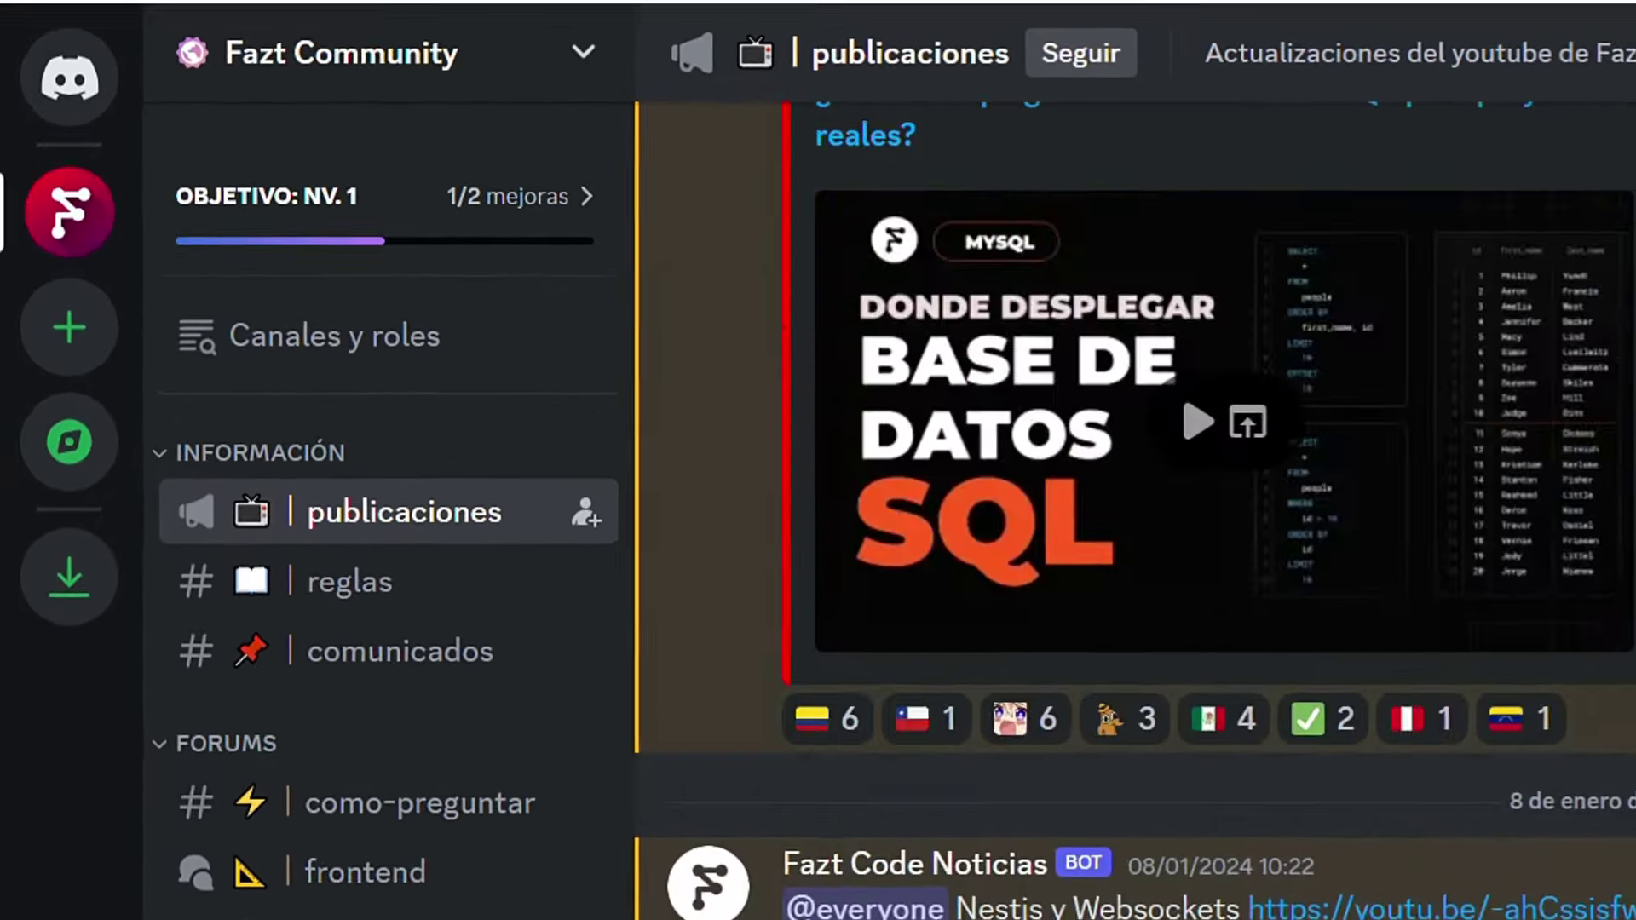
scroll(1193, 512, up, 10)
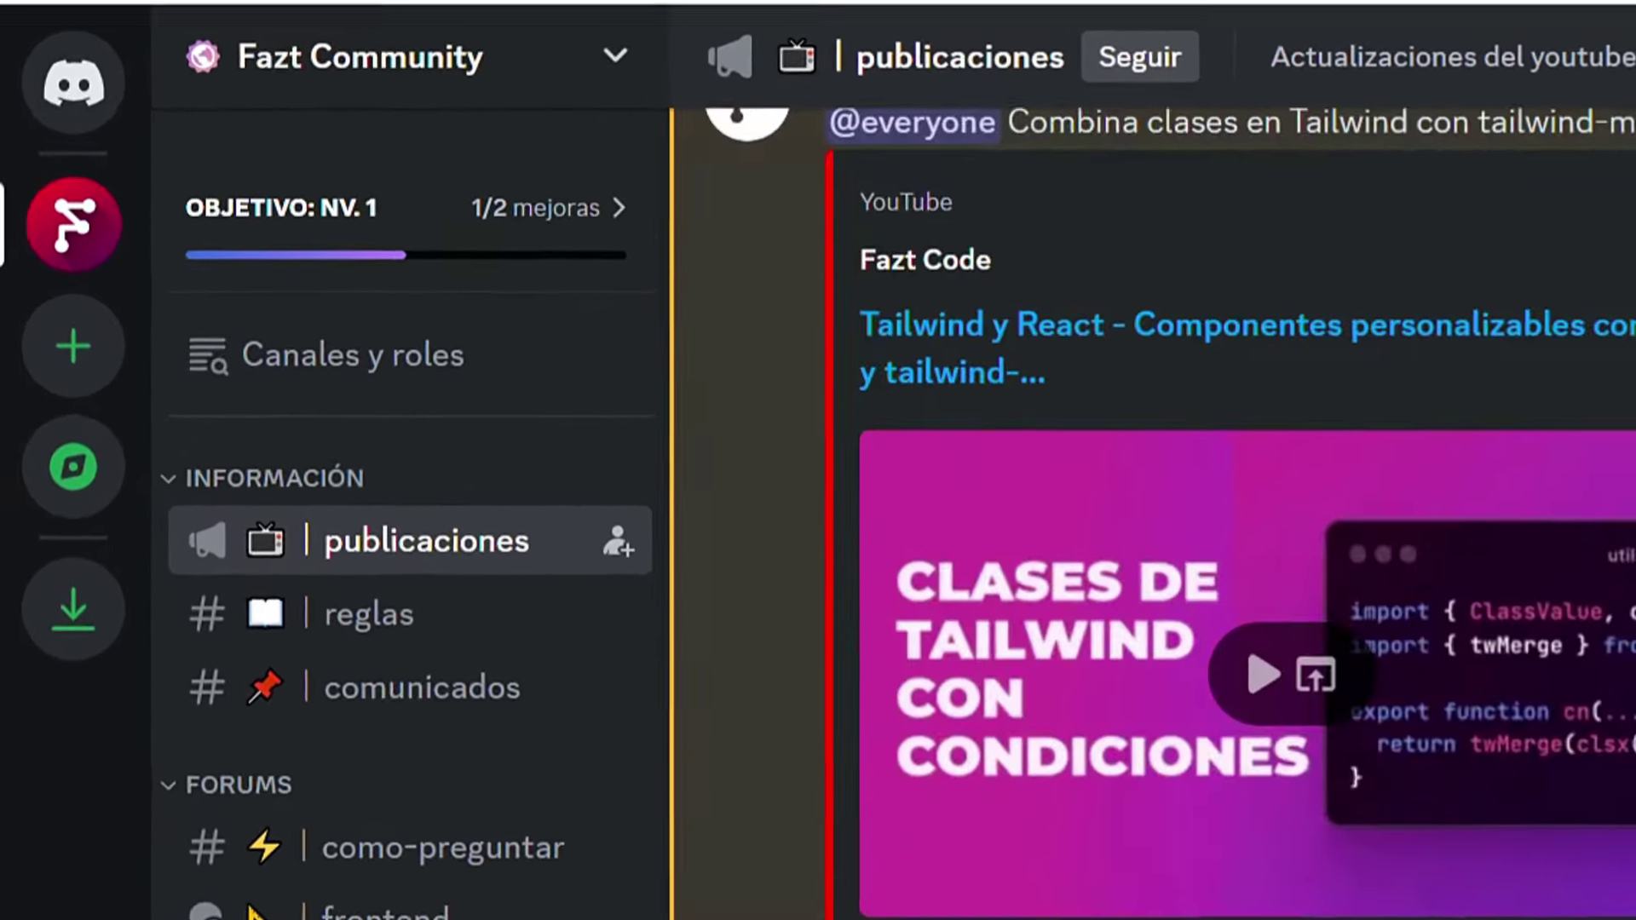